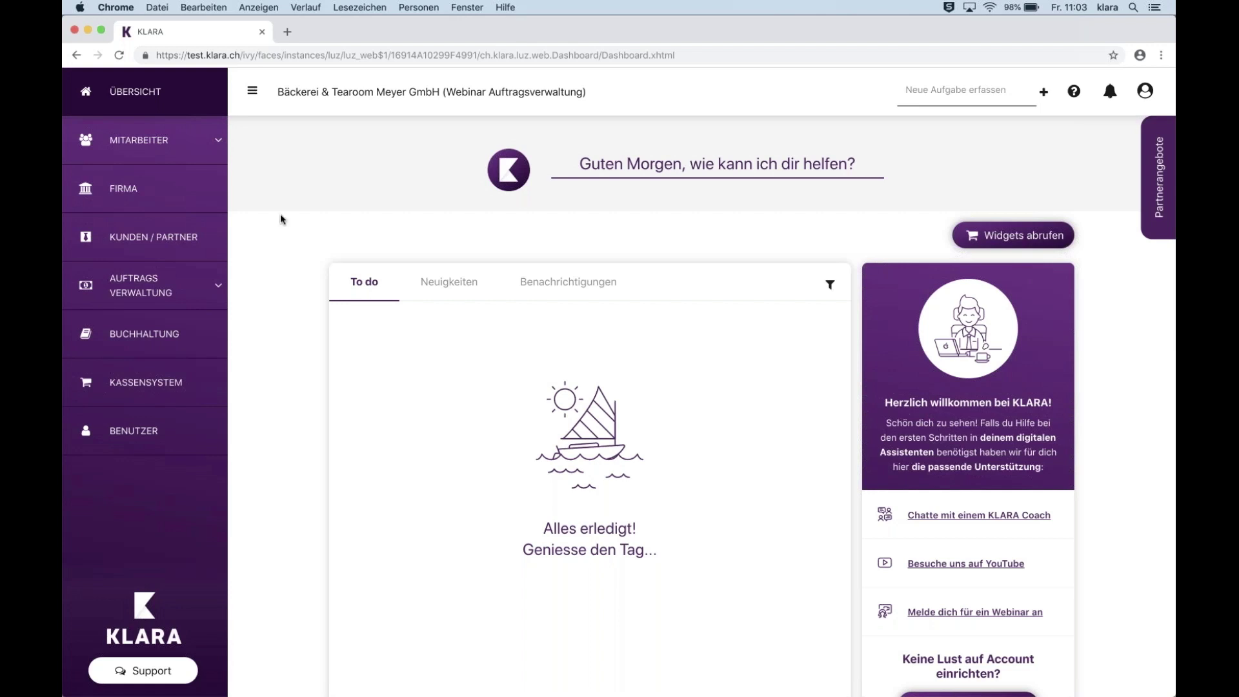
# Open the Buchhaltung area and look over its sections for automatic bookings, reports, Banking, MWST and Mahnwesen.
pyautogui.click(203, 330)
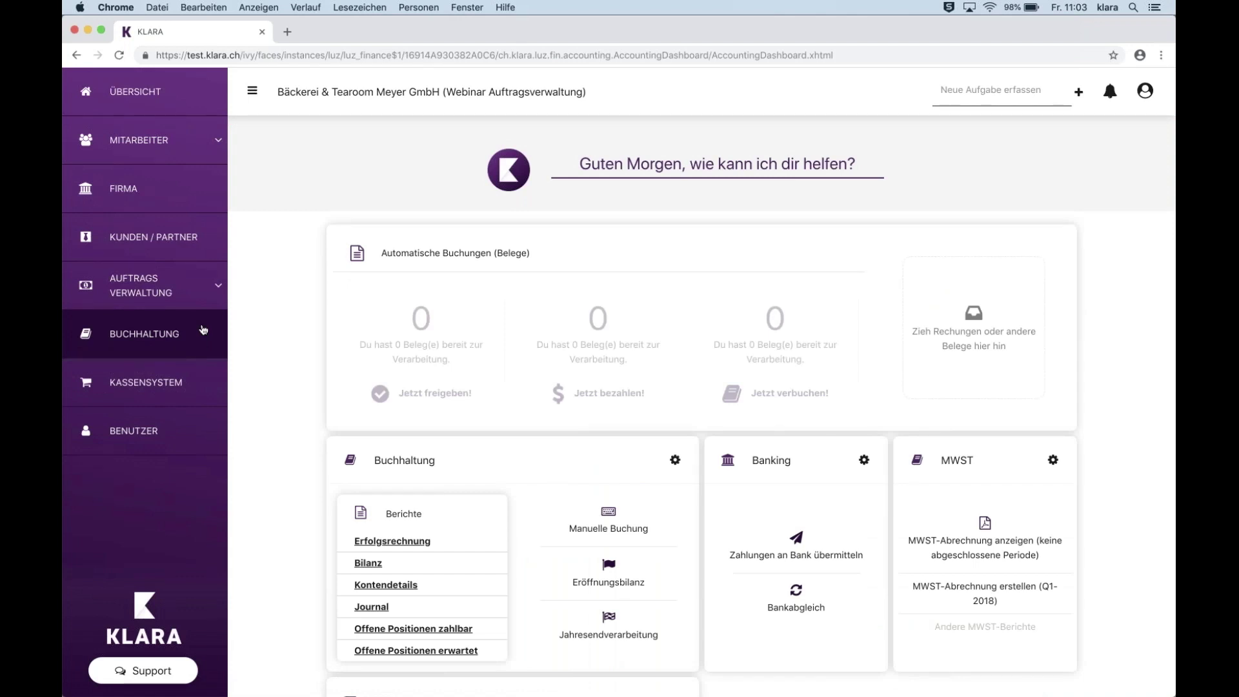
pyautogui.scroll(-2, 238, 408)
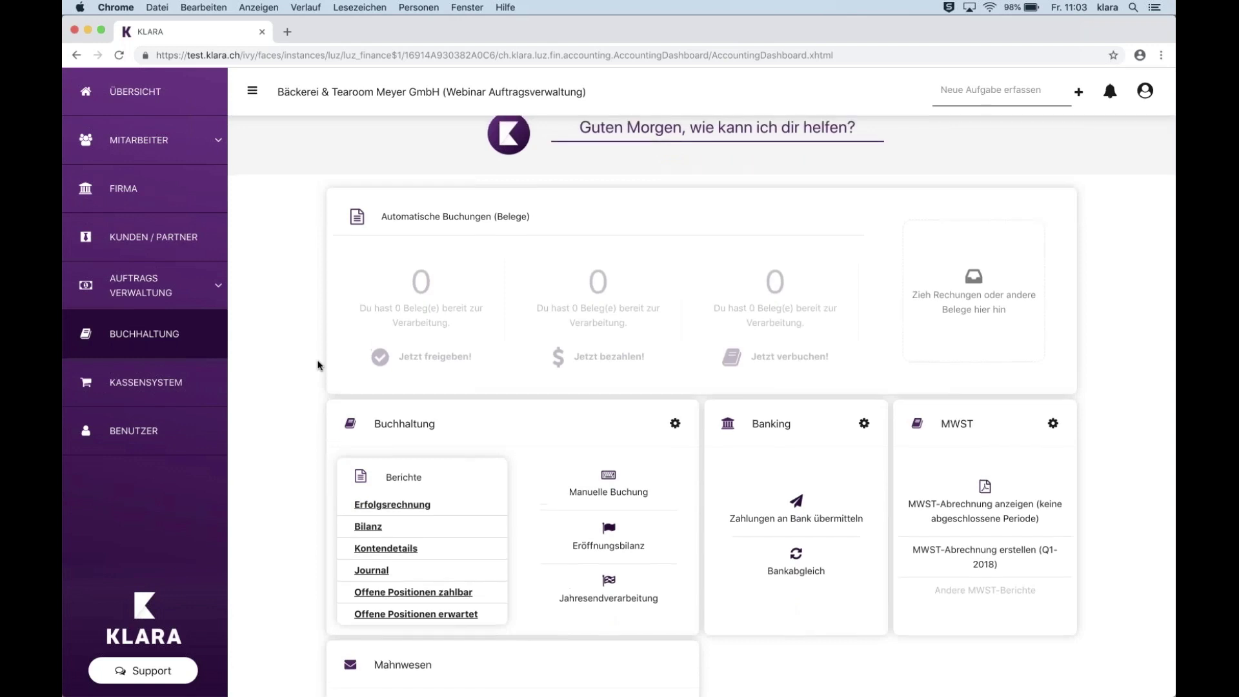
pyautogui.scroll(1, 318, 362)
pyautogui.scroll(-2, 317, 365)
pyautogui.scroll(-1, 317, 365)
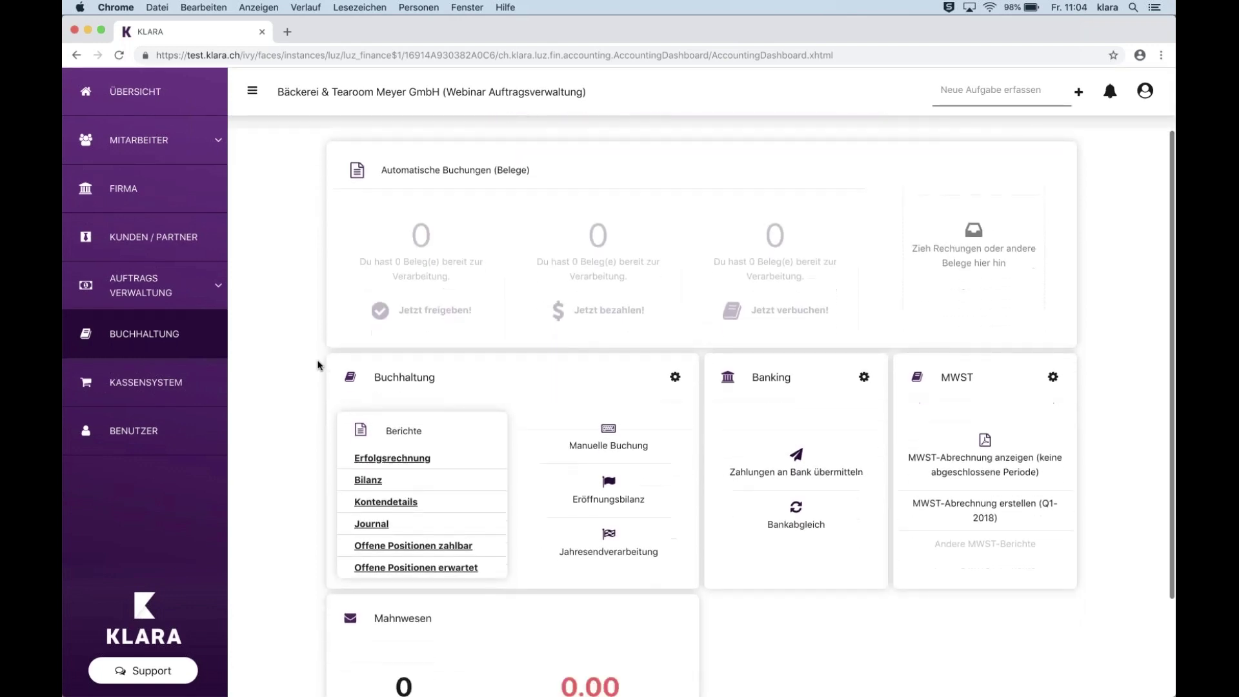
pyautogui.scroll(3, 318, 364)
pyautogui.scroll(-3, 318, 366)
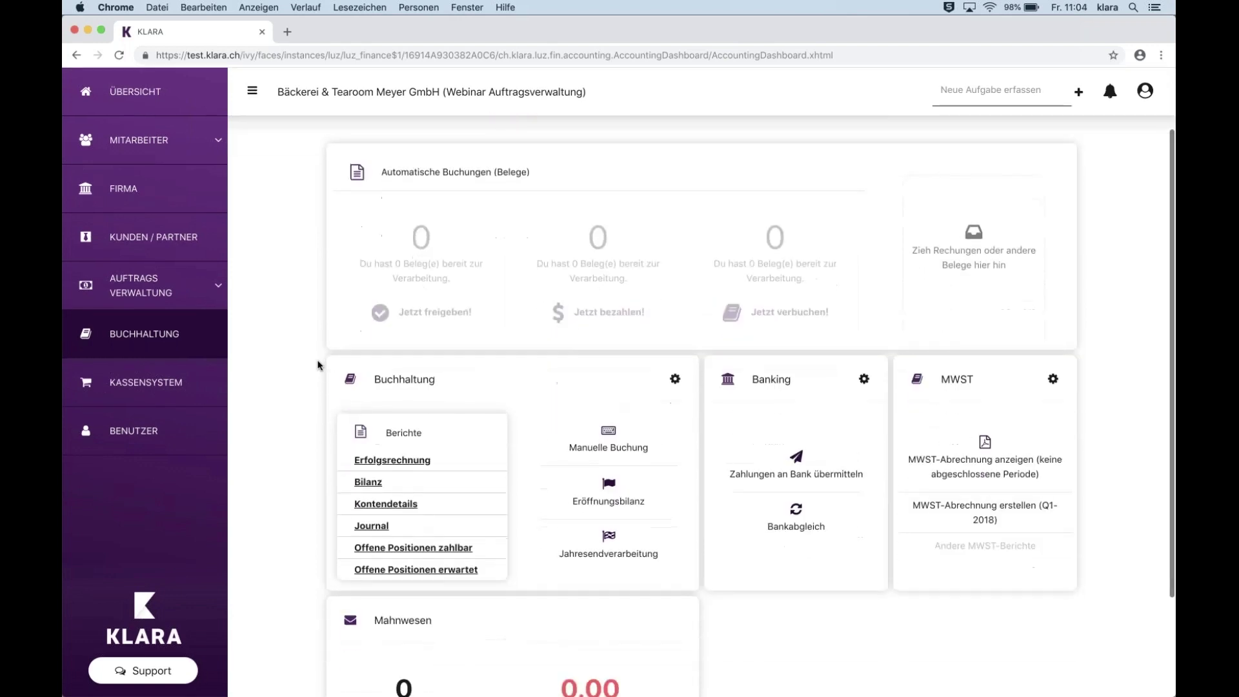
pyautogui.scroll(-1, 292, 401)
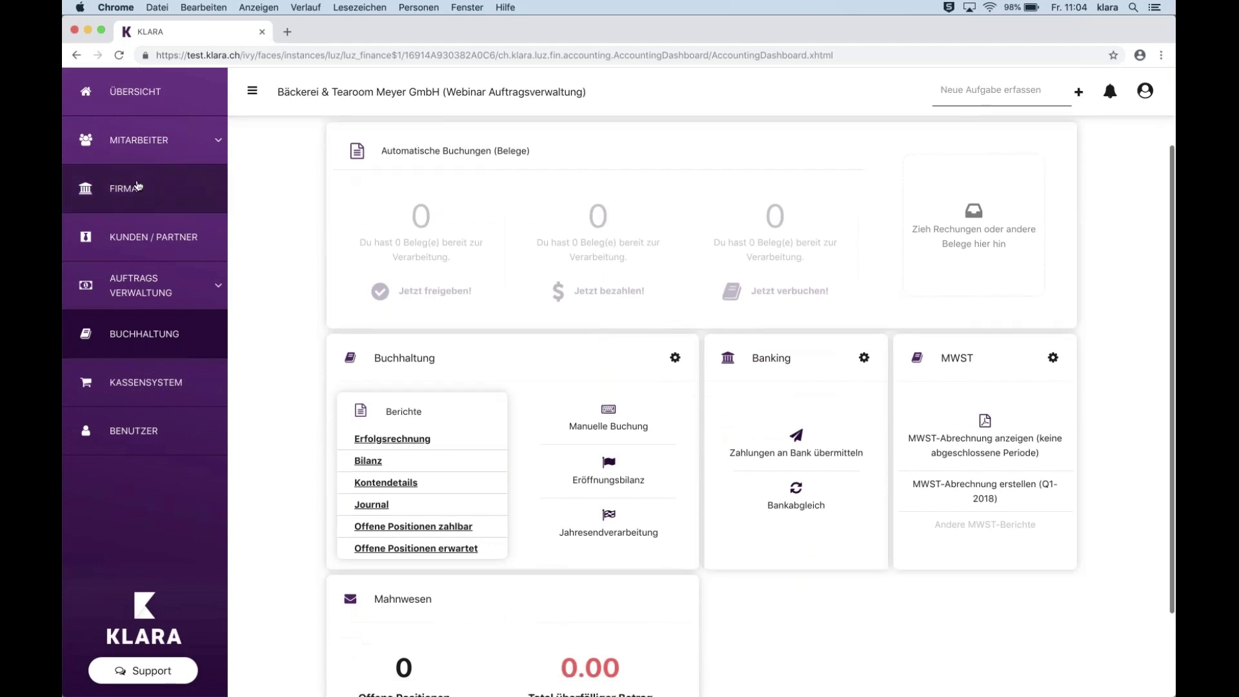
# Open the MWST settings in the company's master data, review the MWST Pflicht and MWST Satz tables, and close them.
pyautogui.click(129, 187)
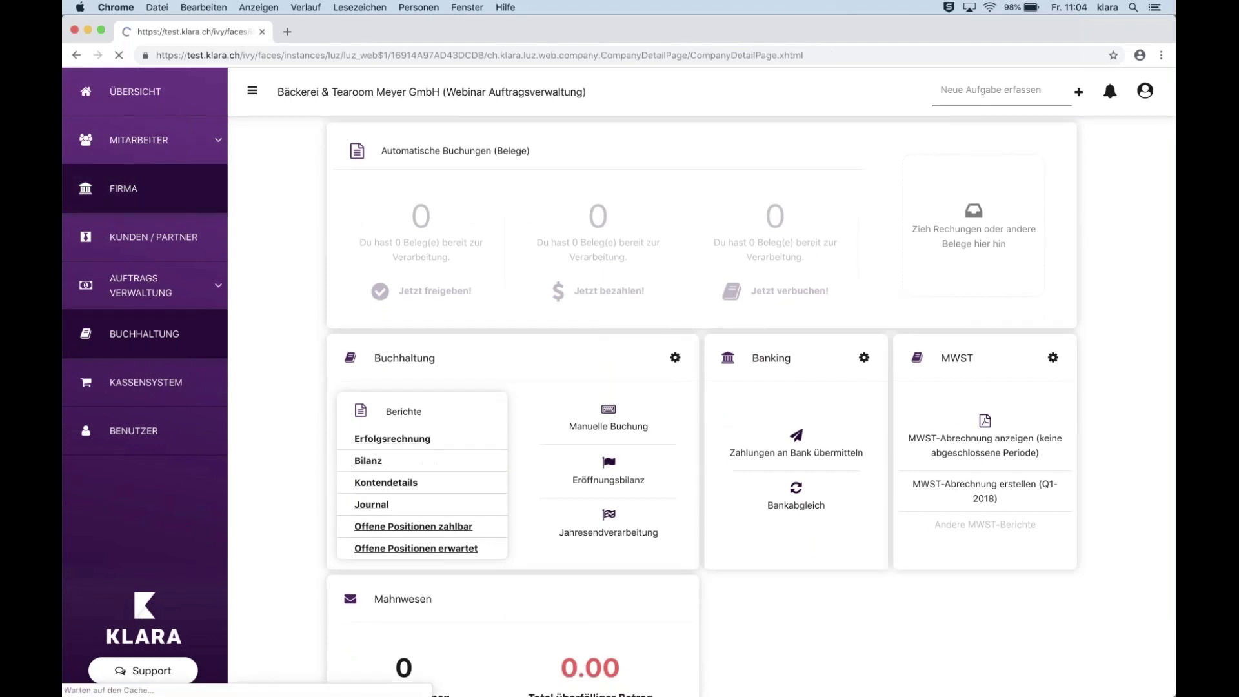
pyautogui.scroll(-6, 364, 427)
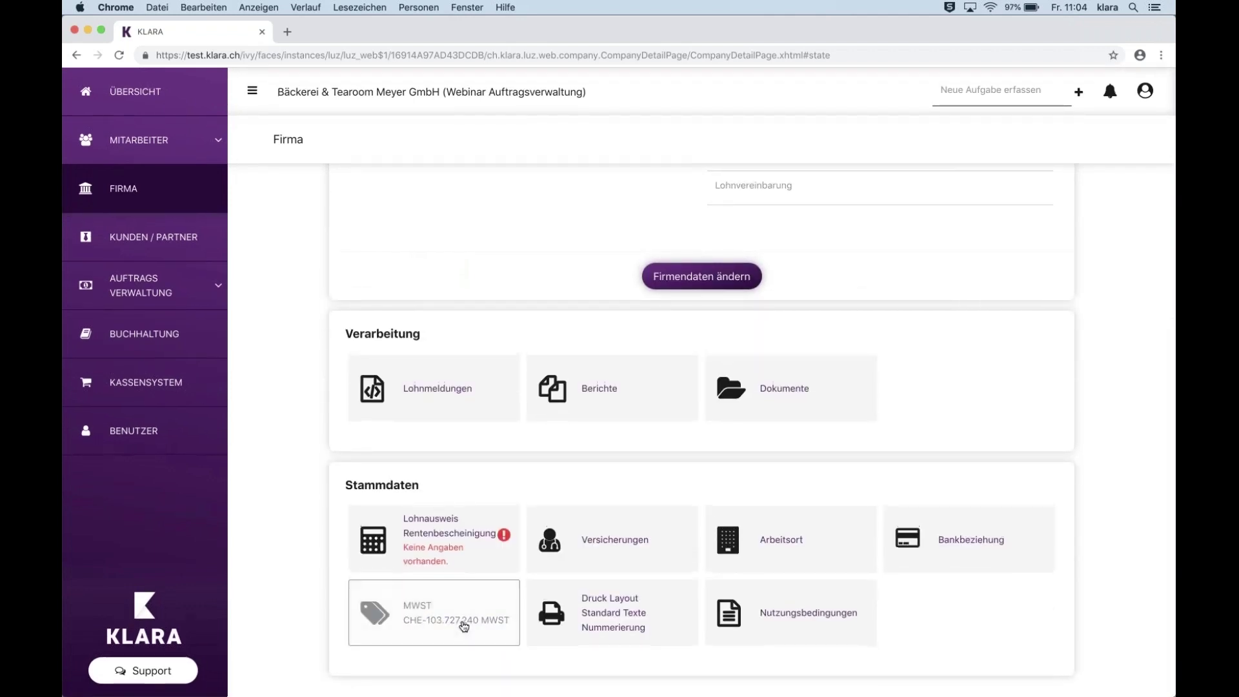
pyautogui.click(419, 613)
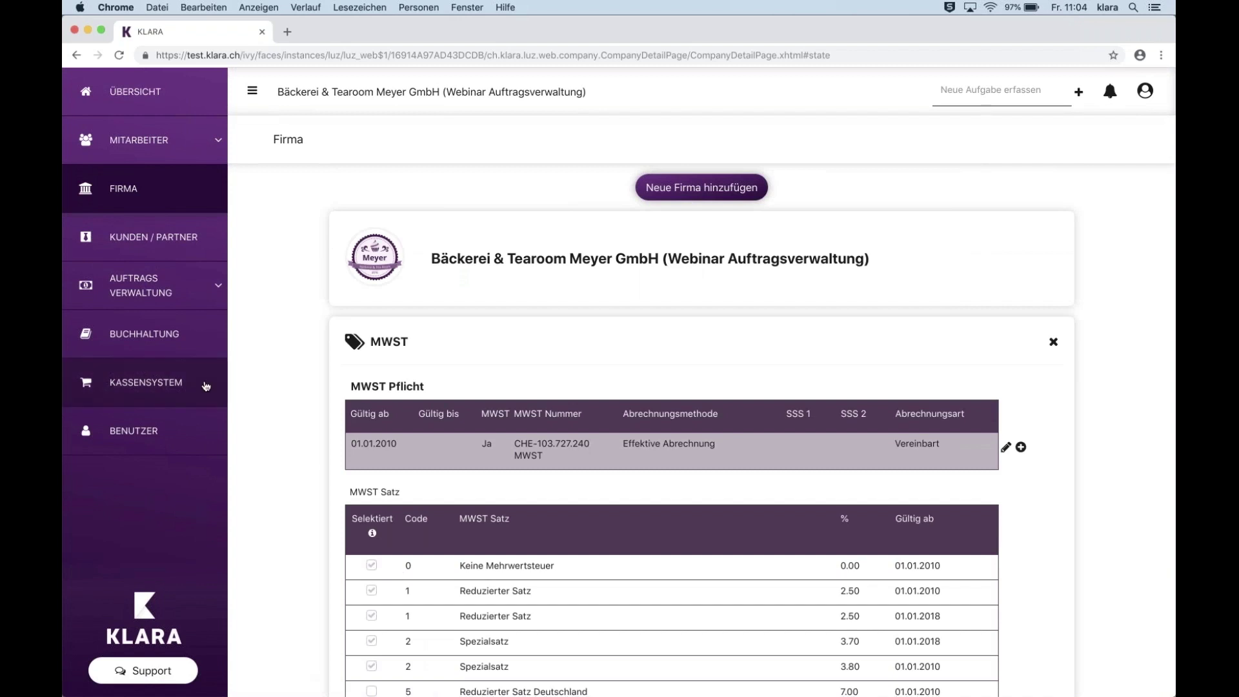
pyautogui.scroll(-3, 431, 426)
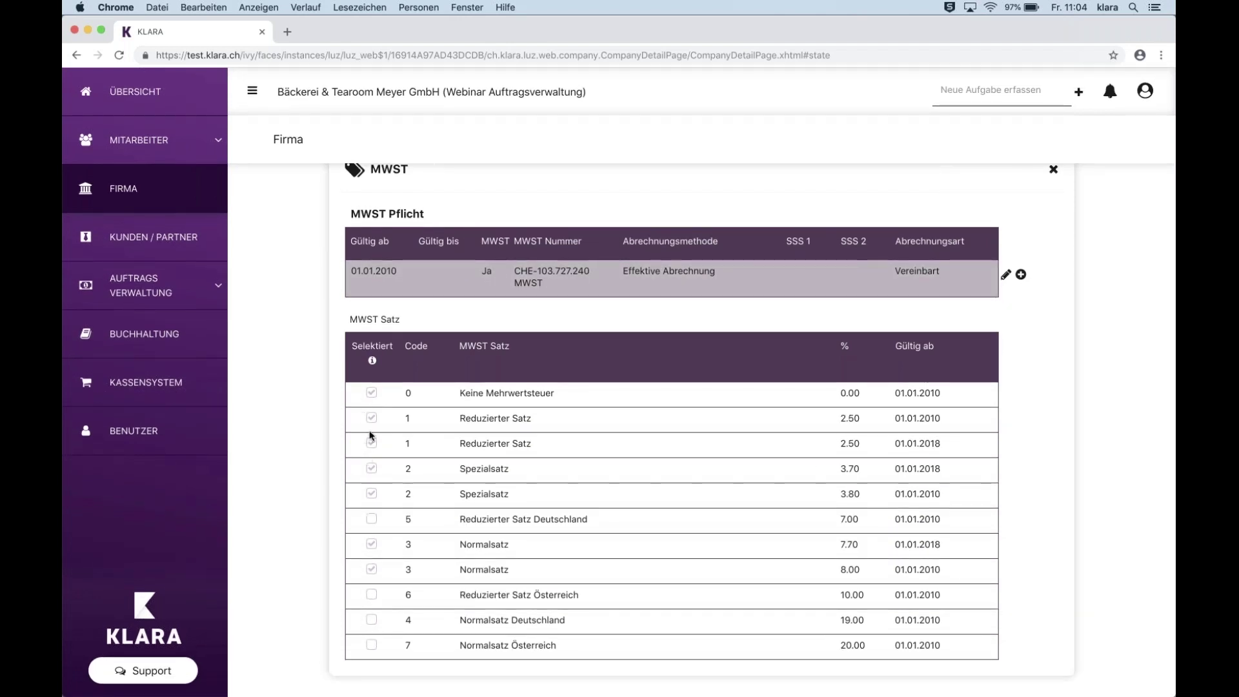
pyautogui.scroll(2, 800, 381)
pyautogui.scroll(3, 800, 381)
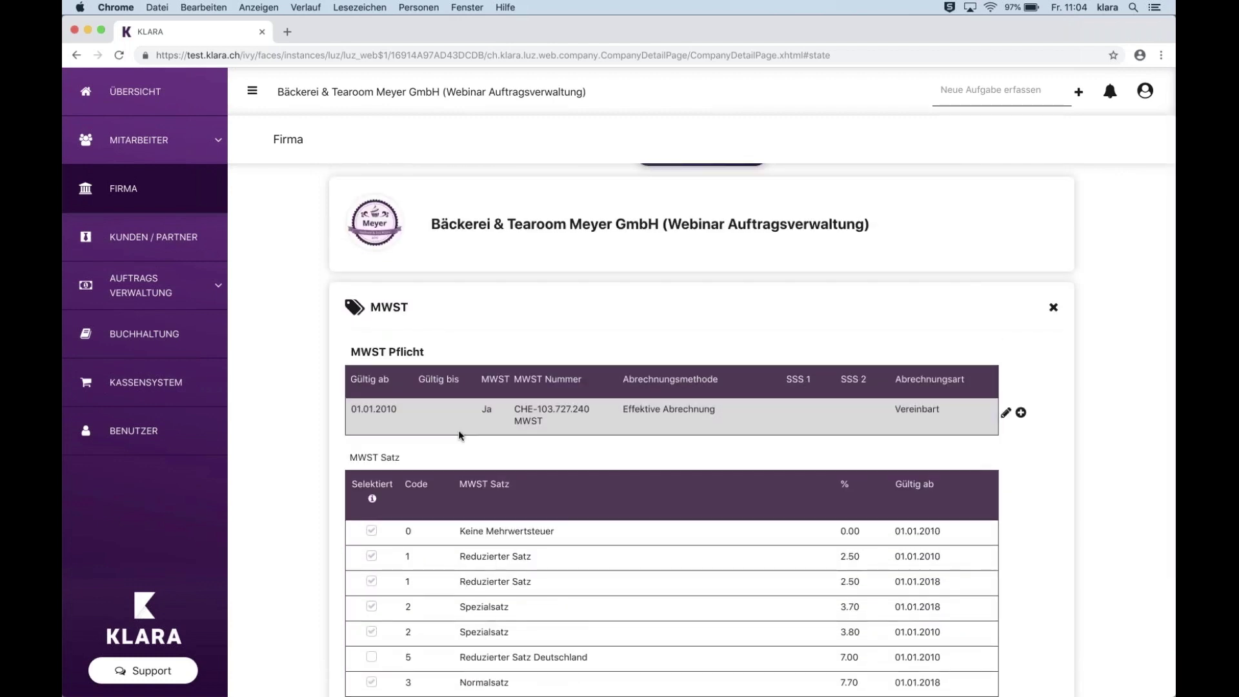
pyautogui.scroll(-3, 458, 430)
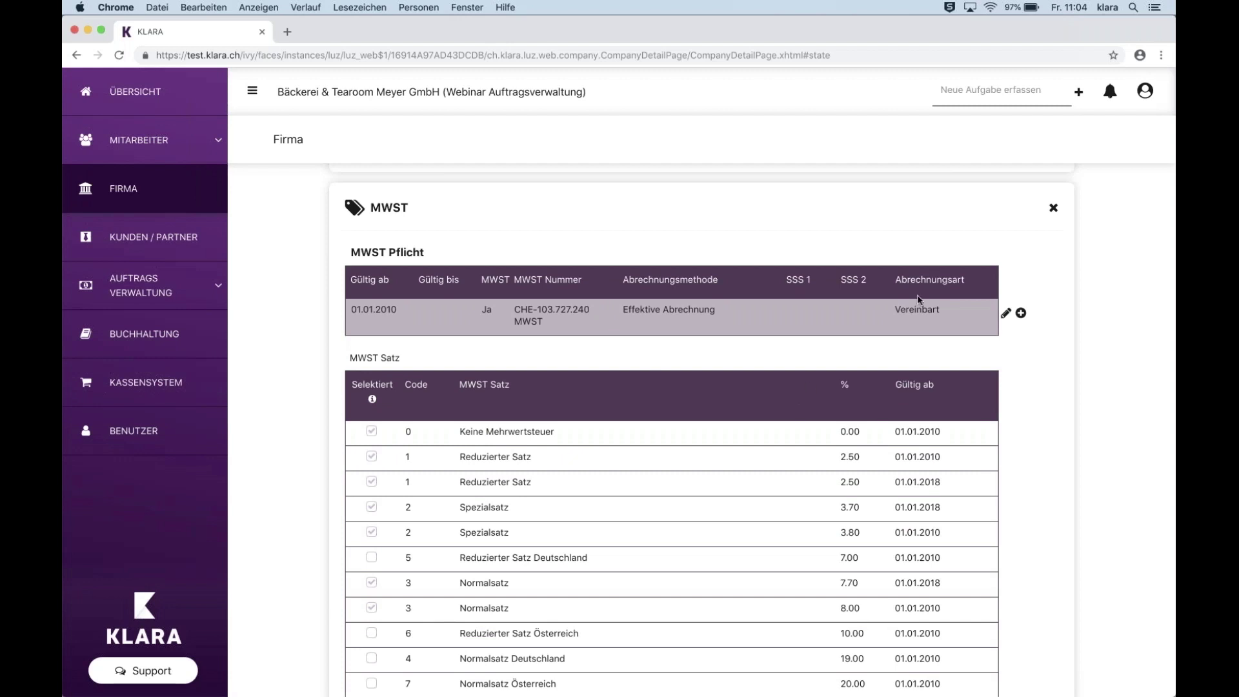
pyautogui.click(1053, 209)
# Open Bankbeziehung in the company's master data and expand the details of the UBS bank account.
pyautogui.scroll(-5, 658, 447)
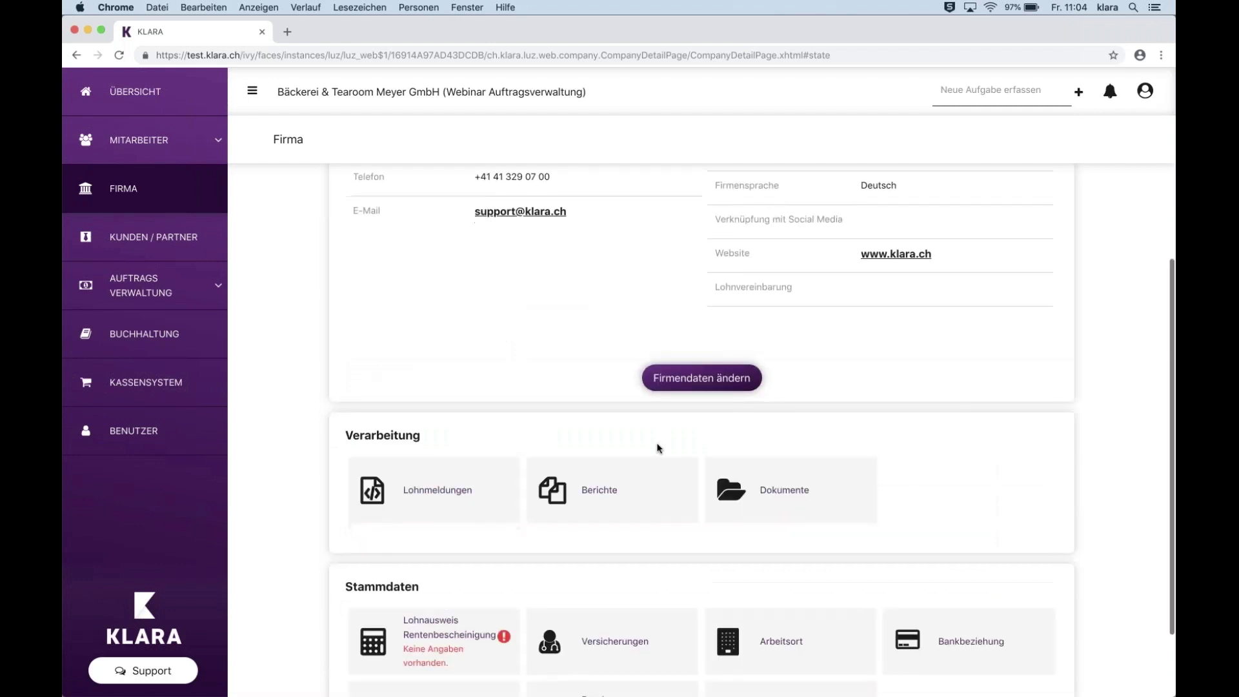
pyautogui.scroll(-2, 659, 447)
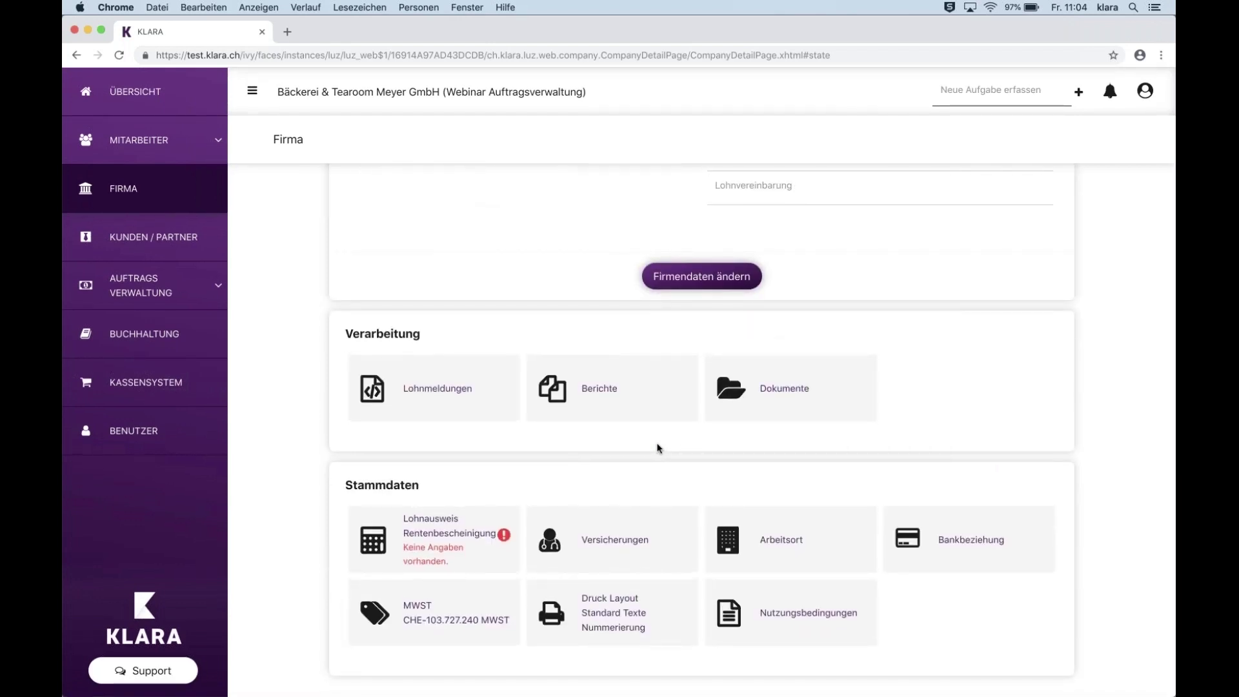
pyautogui.click(969, 543)
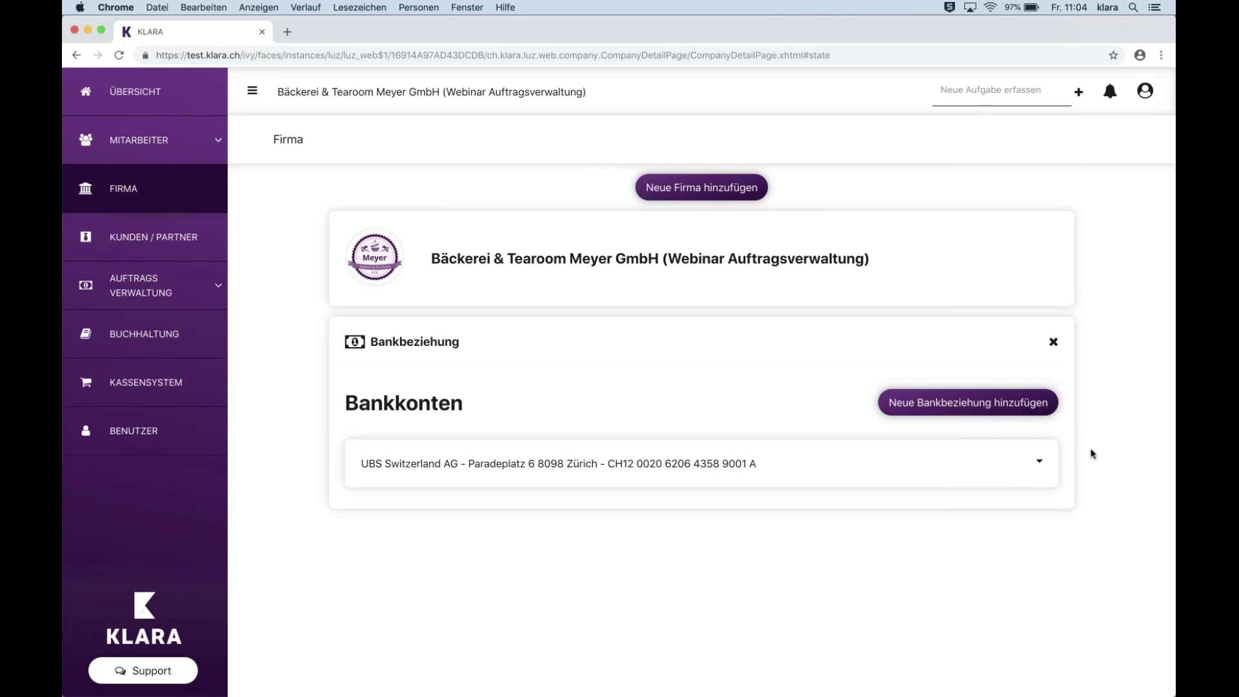
pyautogui.click(1039, 463)
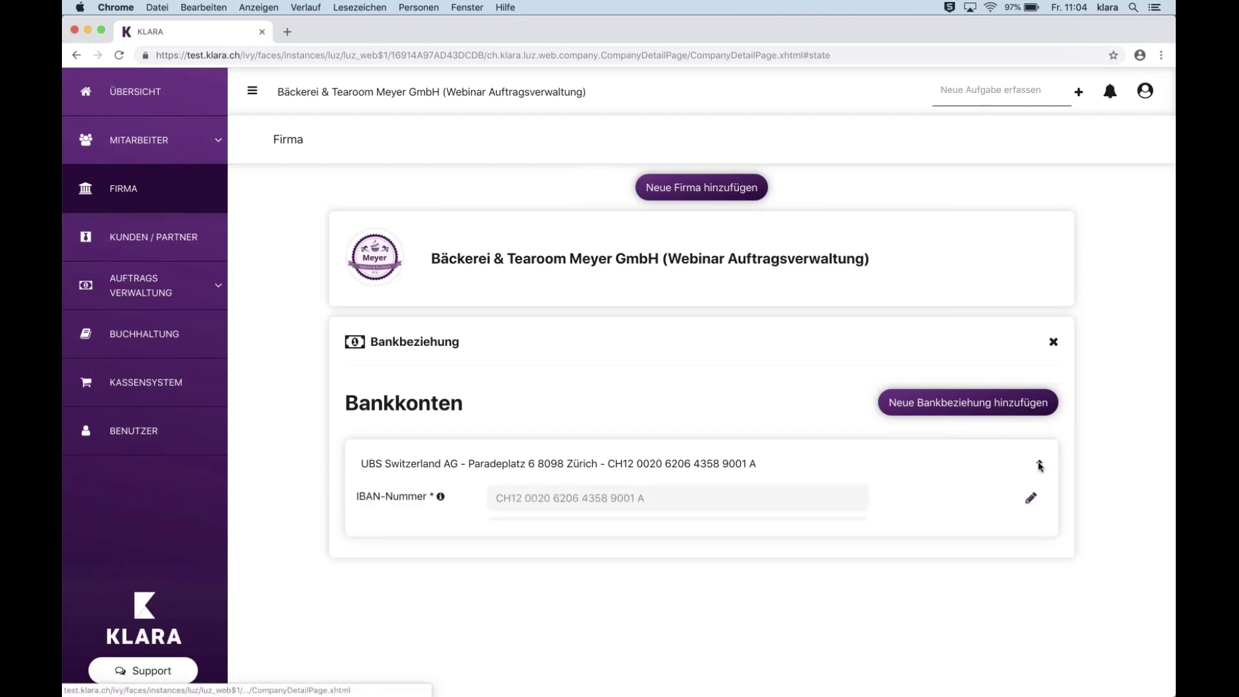
pyautogui.scroll(-3, 420, 471)
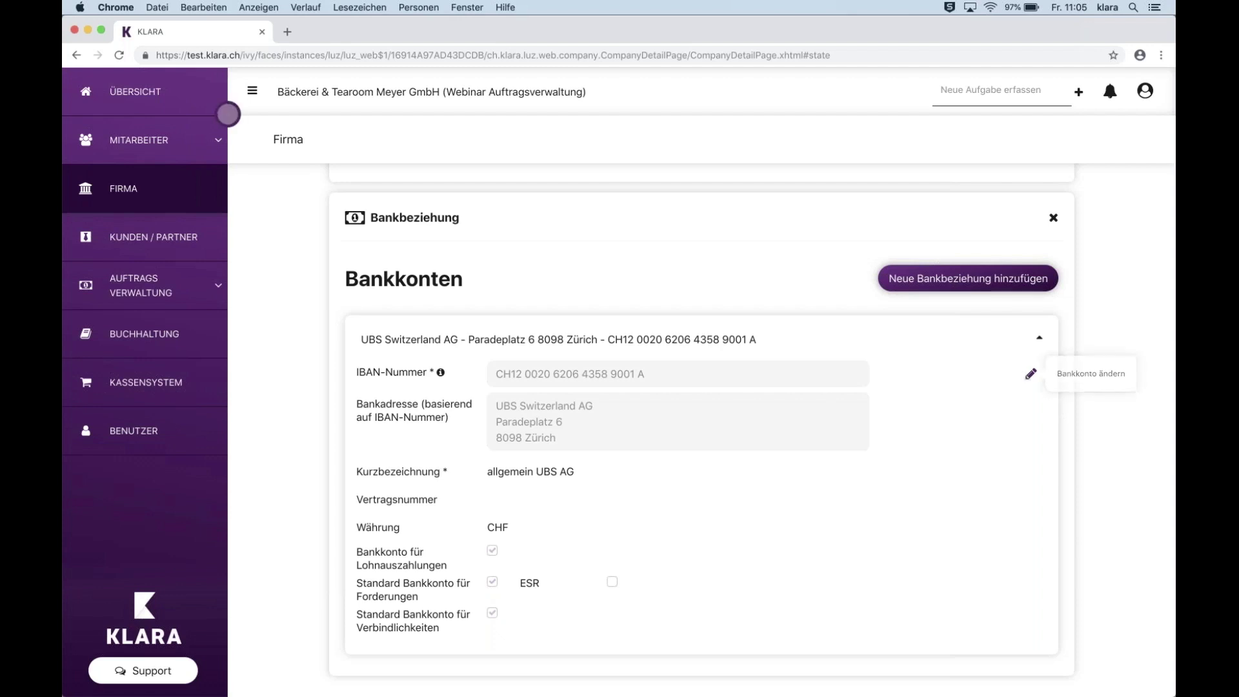
# Try enabling ESR on the UBS bank account, review the additional ESR options, and discard the changes.
pyautogui.click(1029, 375)
pyautogui.scroll(-2, 760, 406)
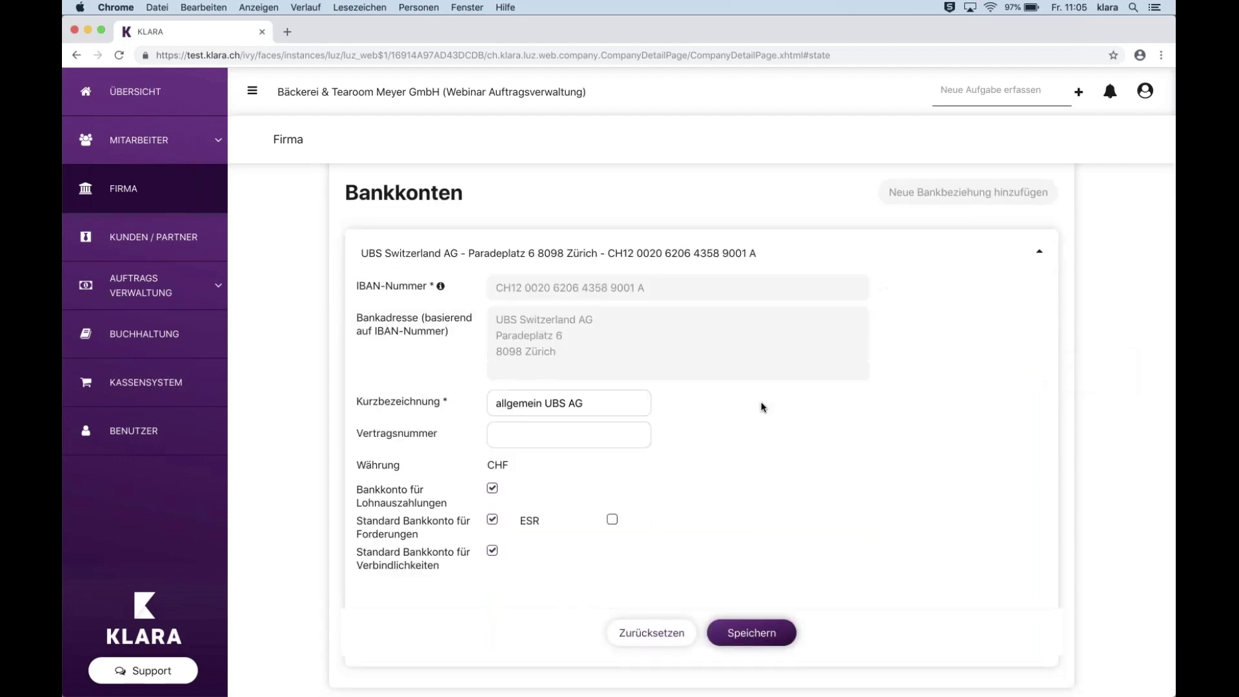
pyautogui.click(614, 525)
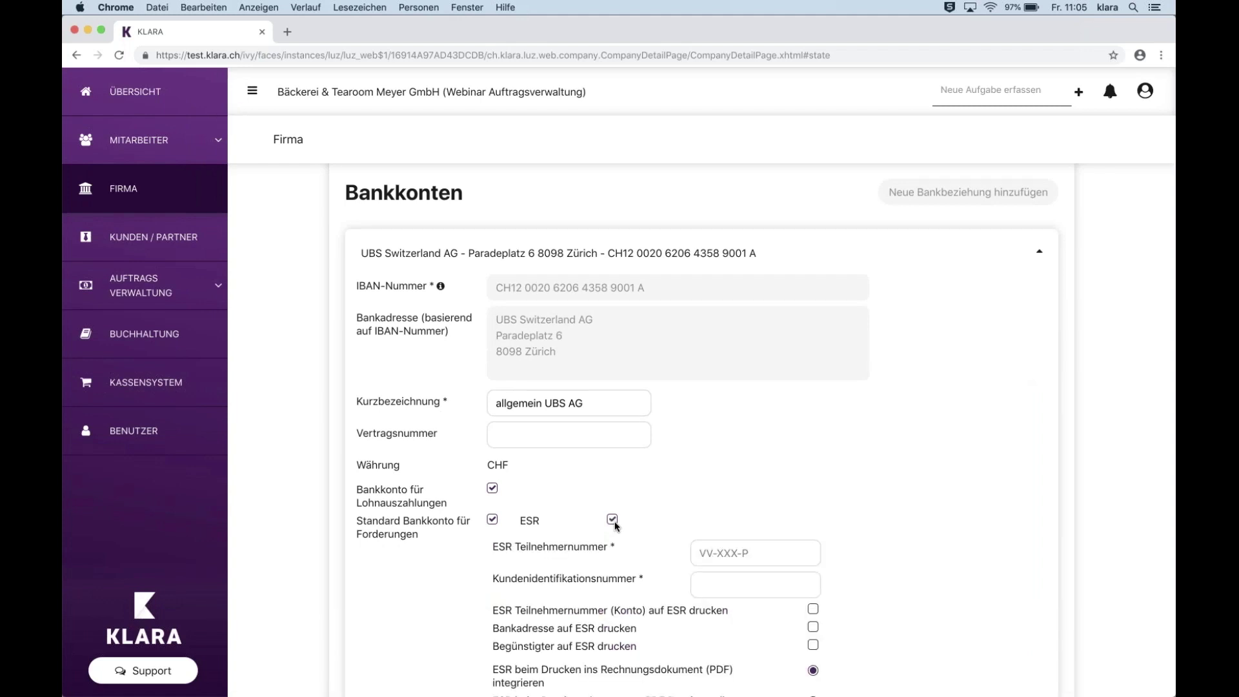
pyautogui.scroll(-3, 614, 525)
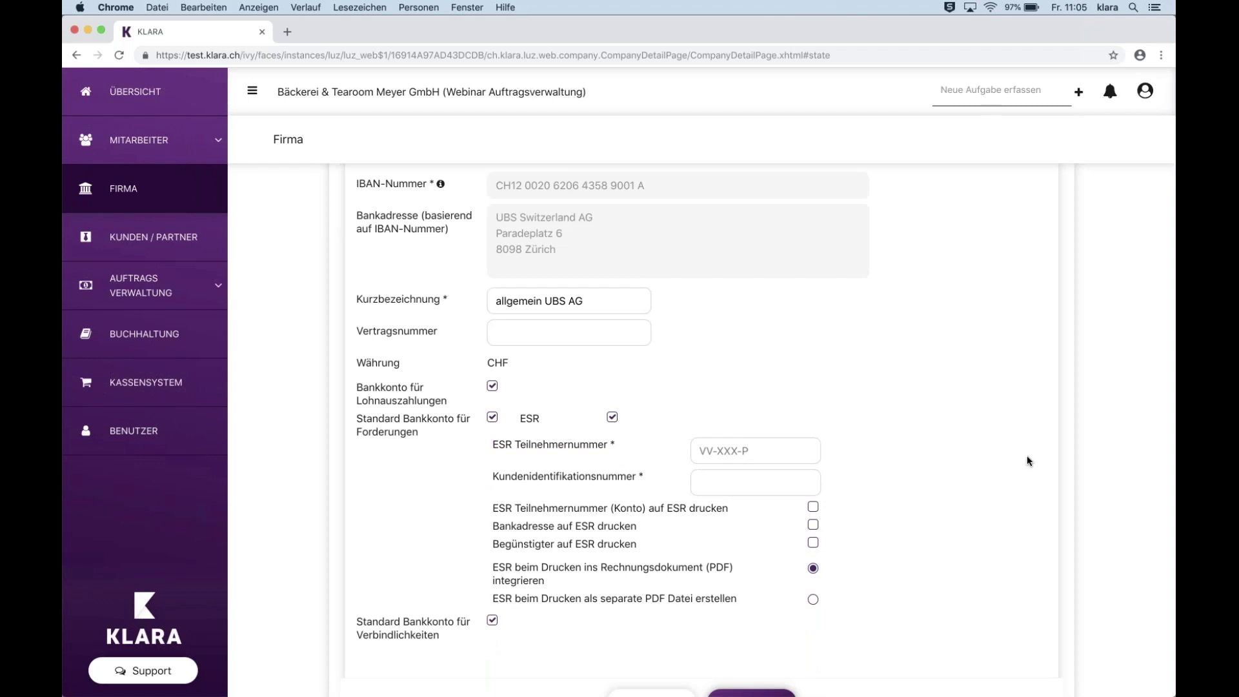
pyautogui.scroll(-3, 1028, 461)
pyautogui.scroll(10, 824, 594)
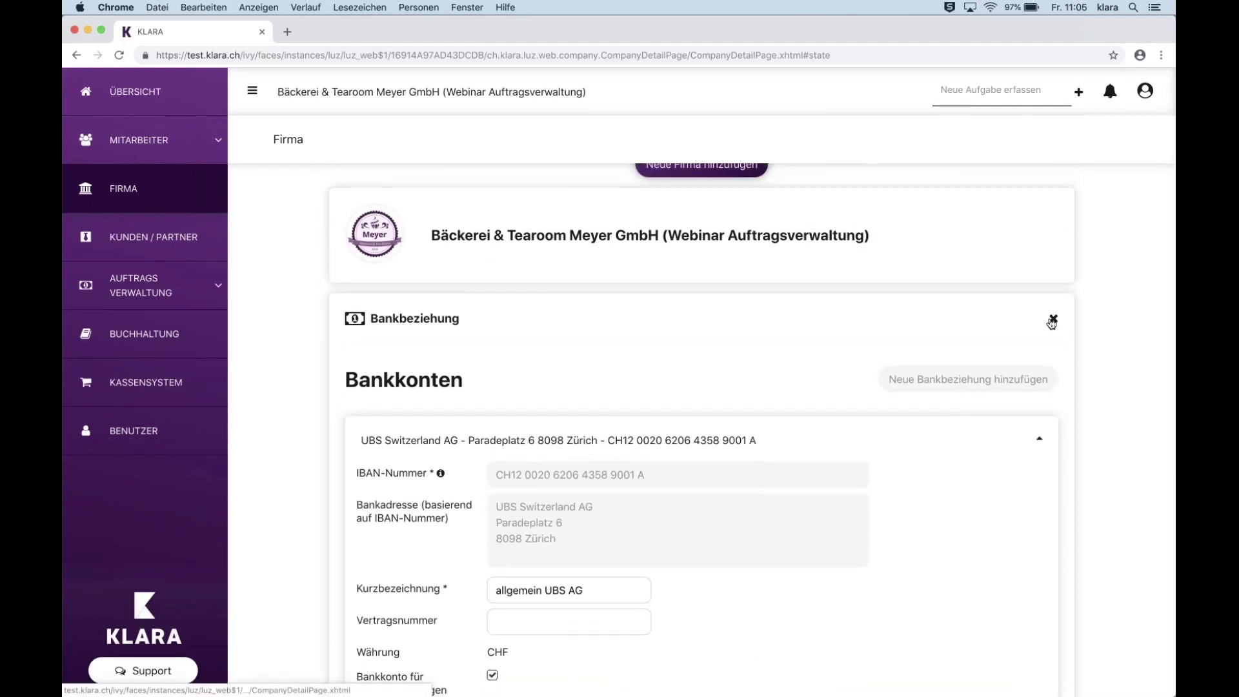
pyautogui.click(1051, 320)
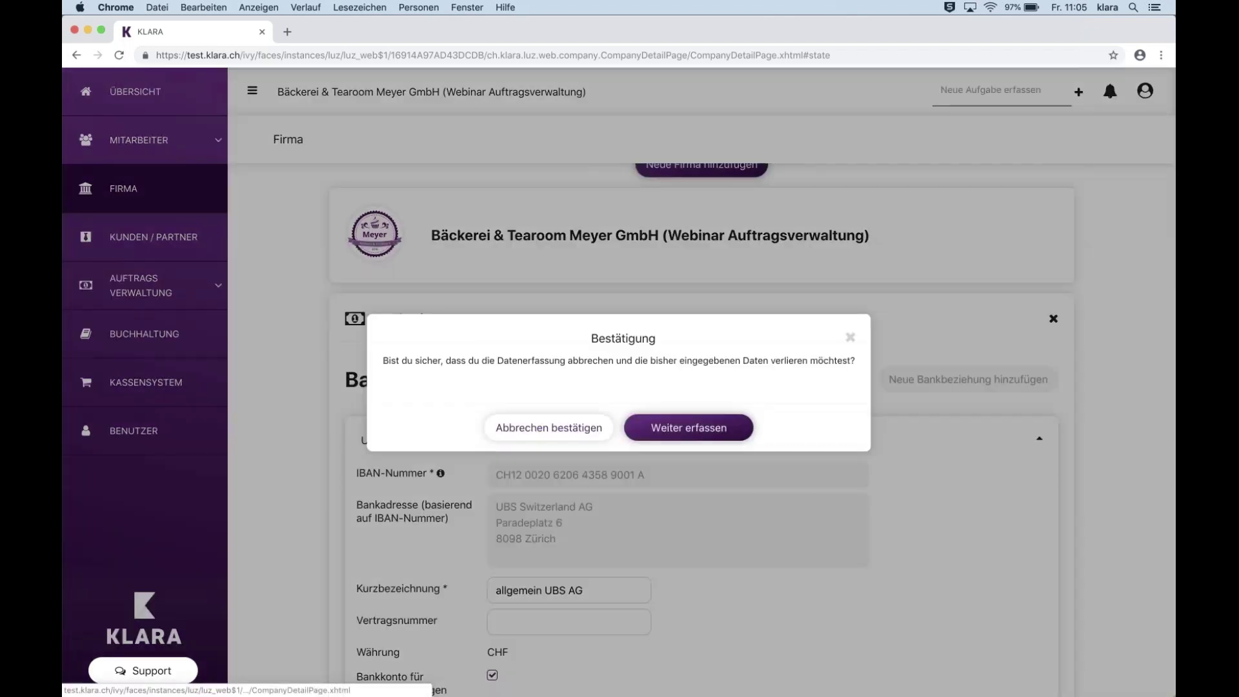
pyautogui.click(567, 435)
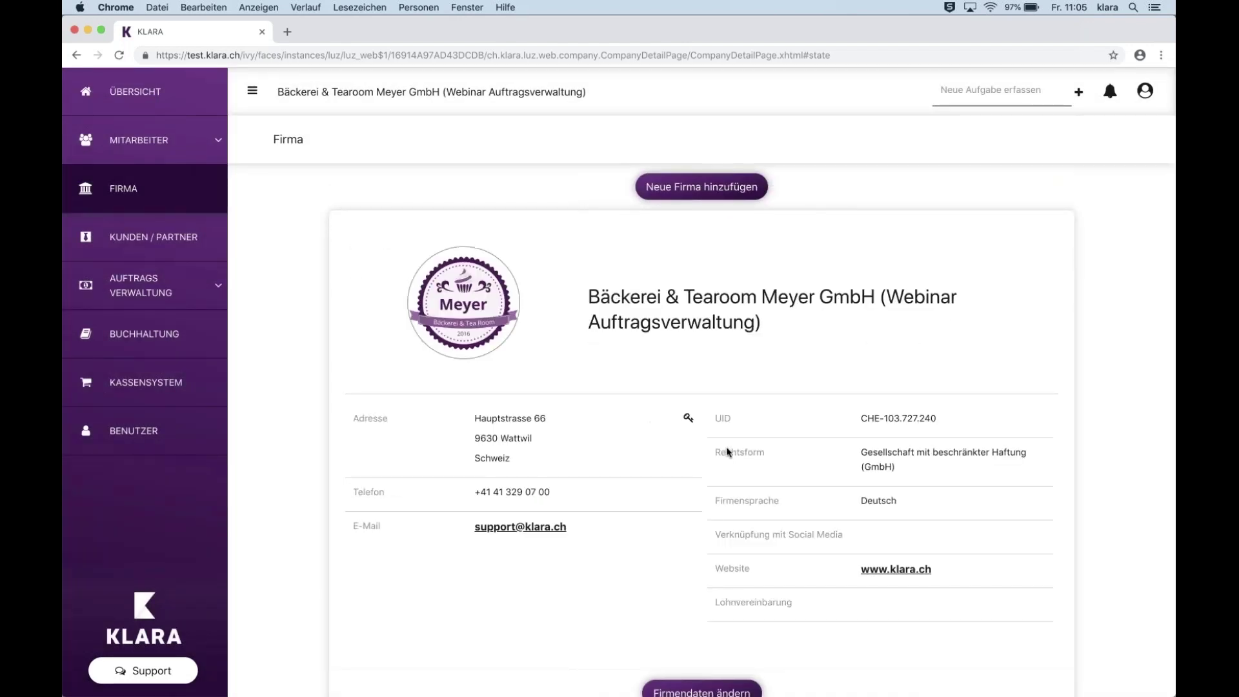
# Open the company's Druck Layout / Standard Texte / Nummerierung settings and review the Druck Layout options from Lohnabrechnung to Rechnung.
pyautogui.scroll(-6, 726, 451)
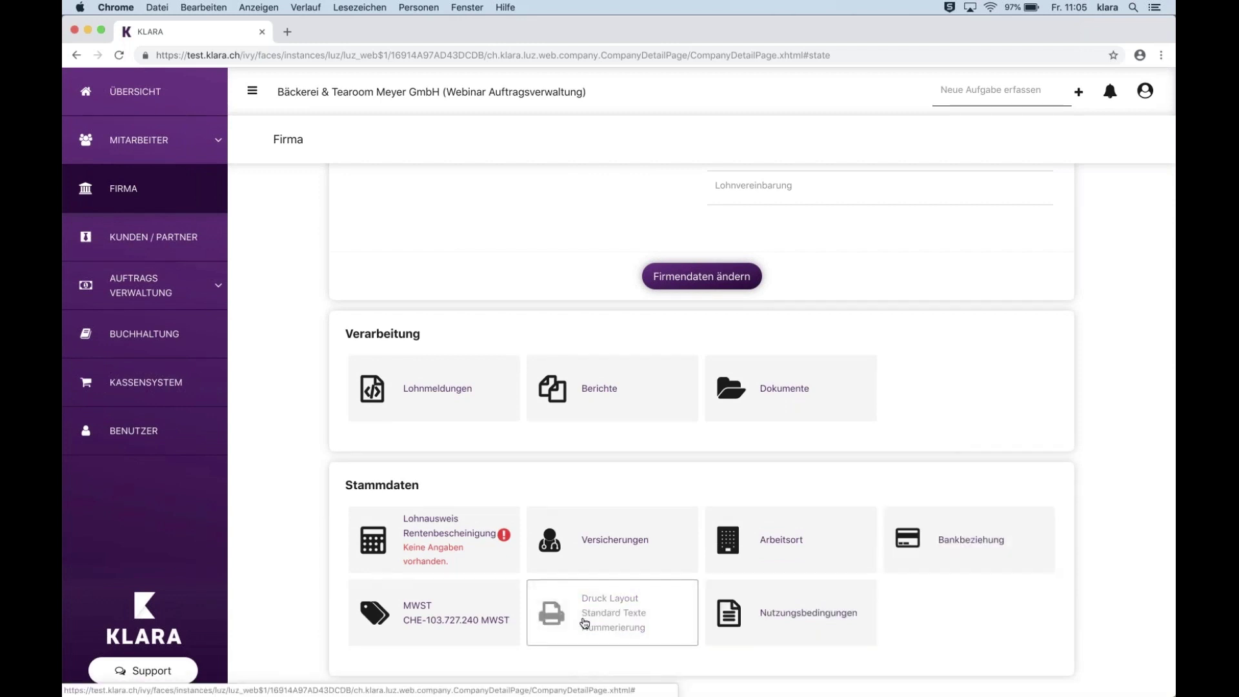
pyautogui.scroll(3, 637, 612)
pyautogui.scroll(-3, 634, 611)
pyautogui.click(612, 612)
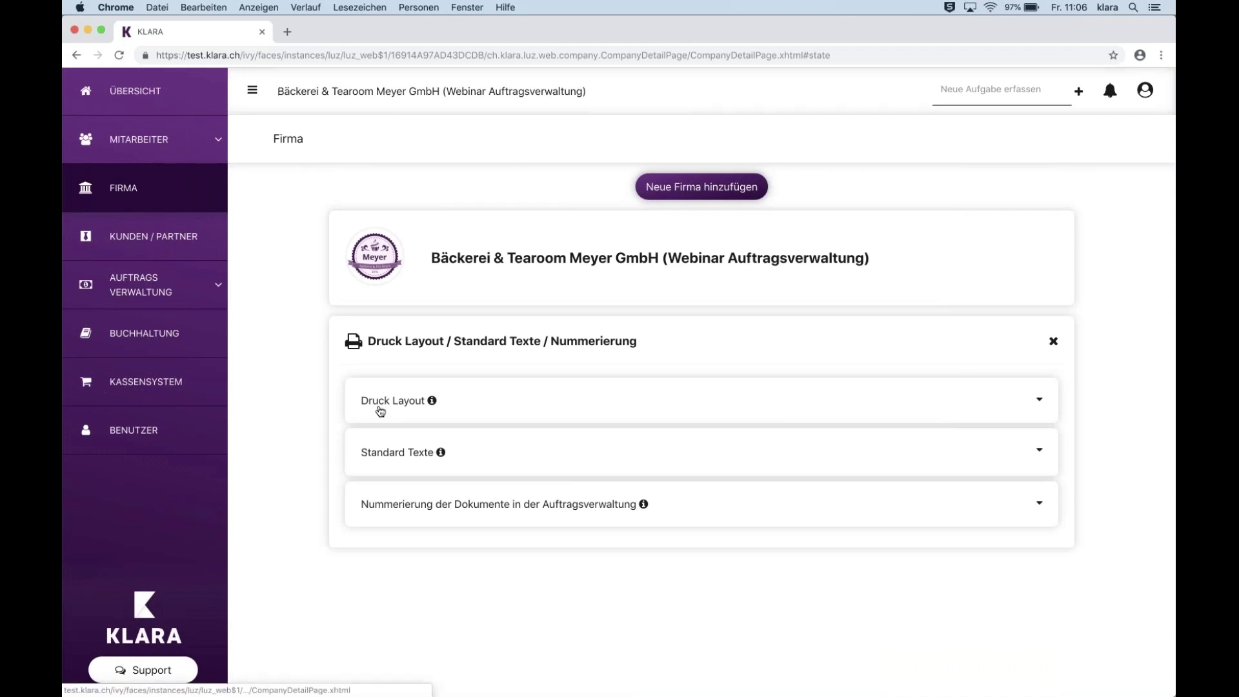
pyautogui.click(1040, 402)
pyautogui.scroll(-2, 434, 366)
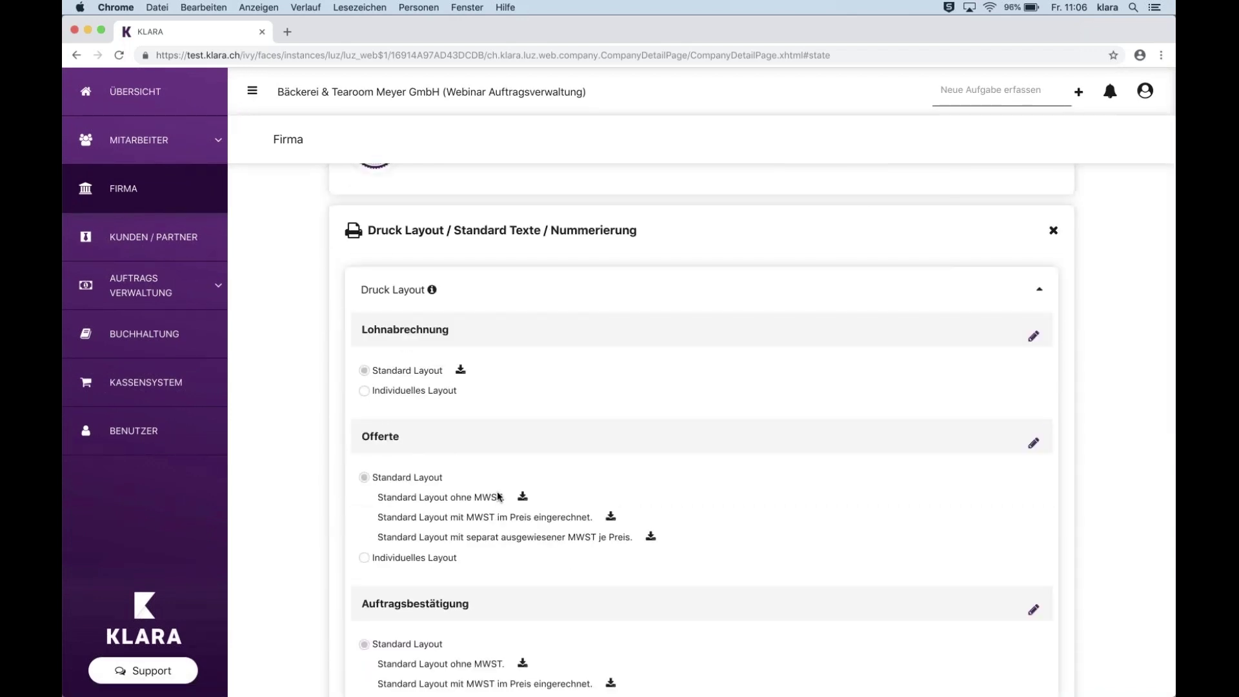
pyautogui.scroll(-6, 598, 504)
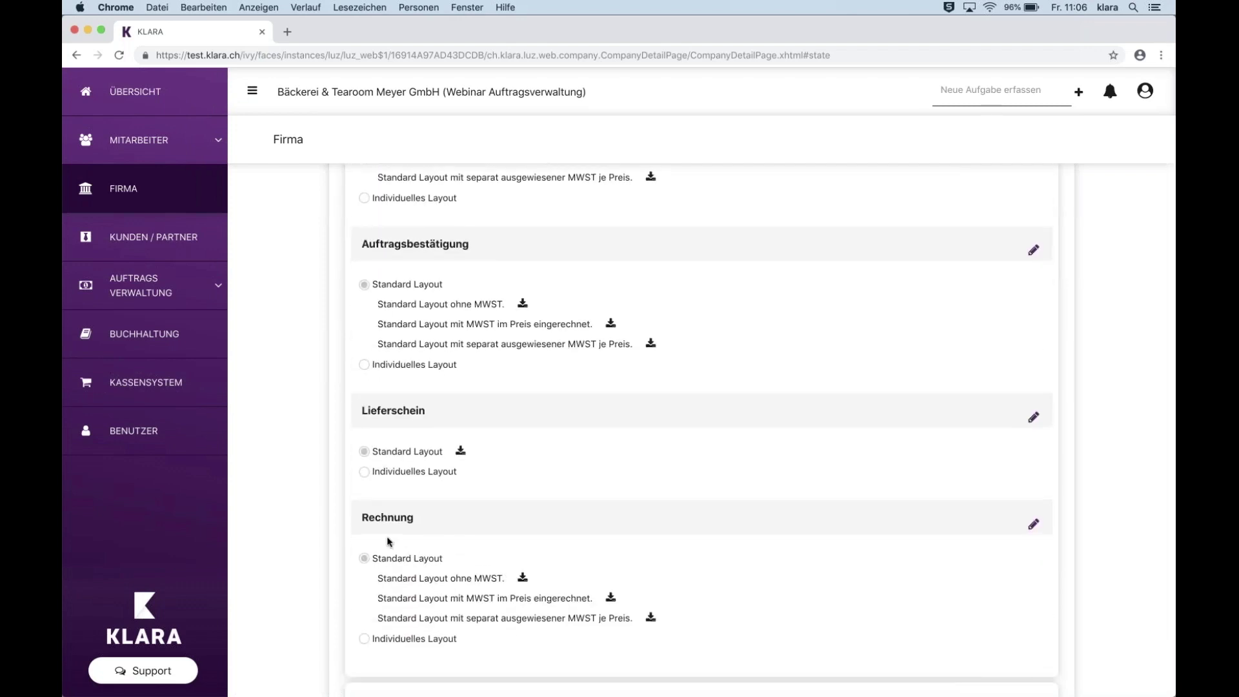
pyautogui.scroll(2, 388, 541)
pyautogui.scroll(2, 497, 404)
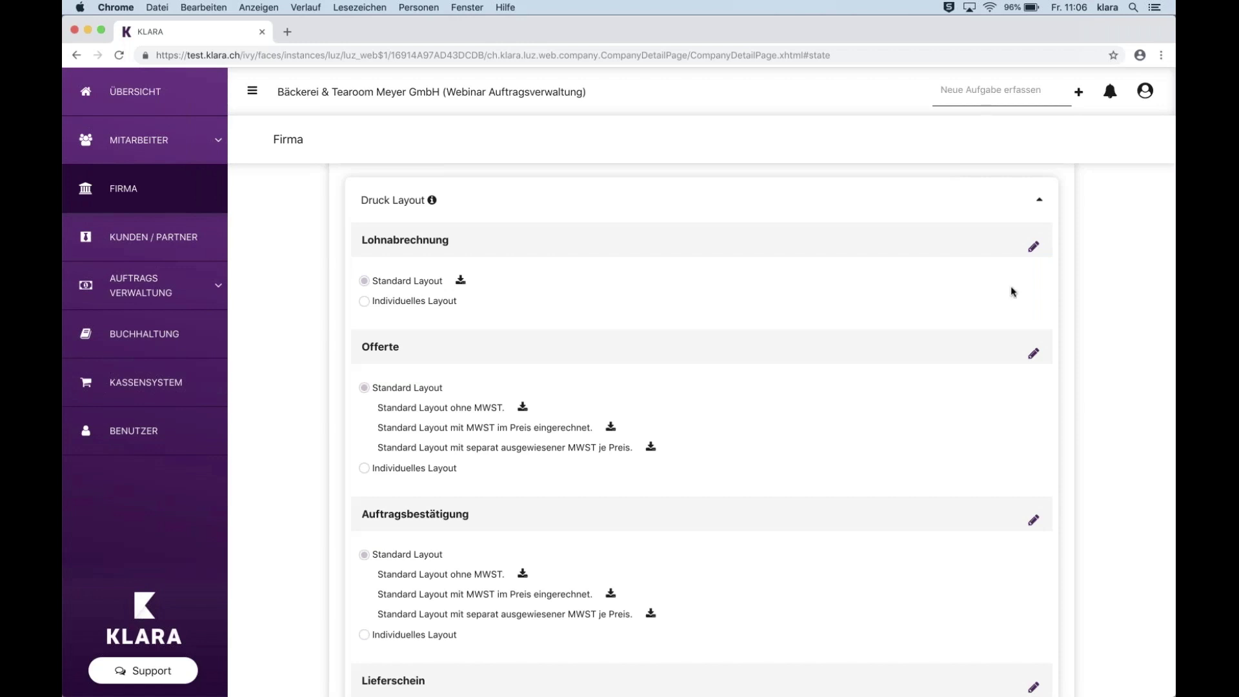
# Try switching the Lohnabrechnung print layout to Individuelles Layout, and abandon the entry without saving.
pyautogui.click(1033, 246)
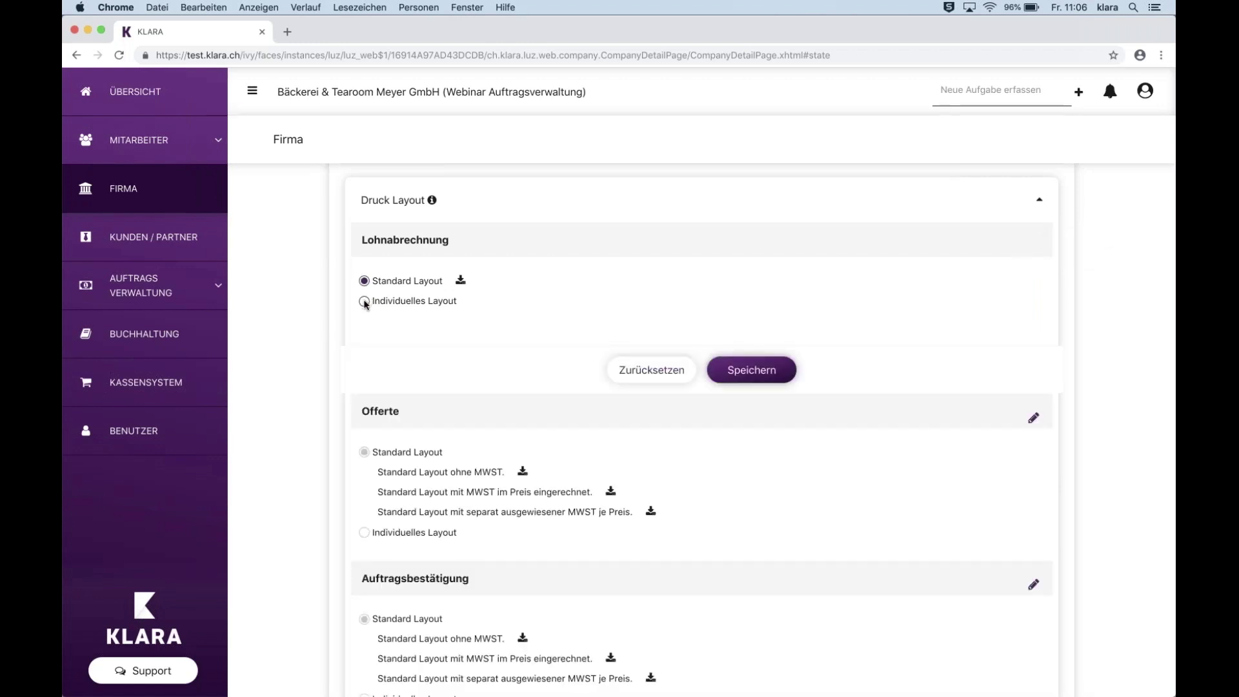
pyautogui.click(365, 301)
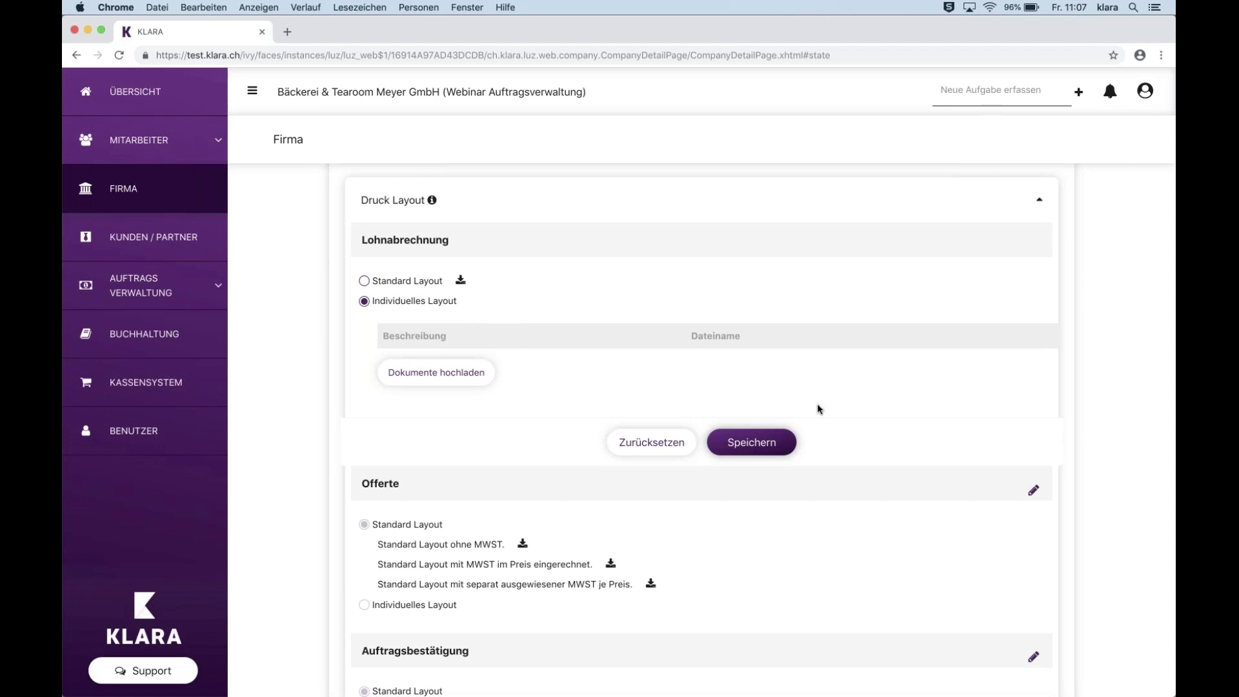
pyautogui.click(1035, 199)
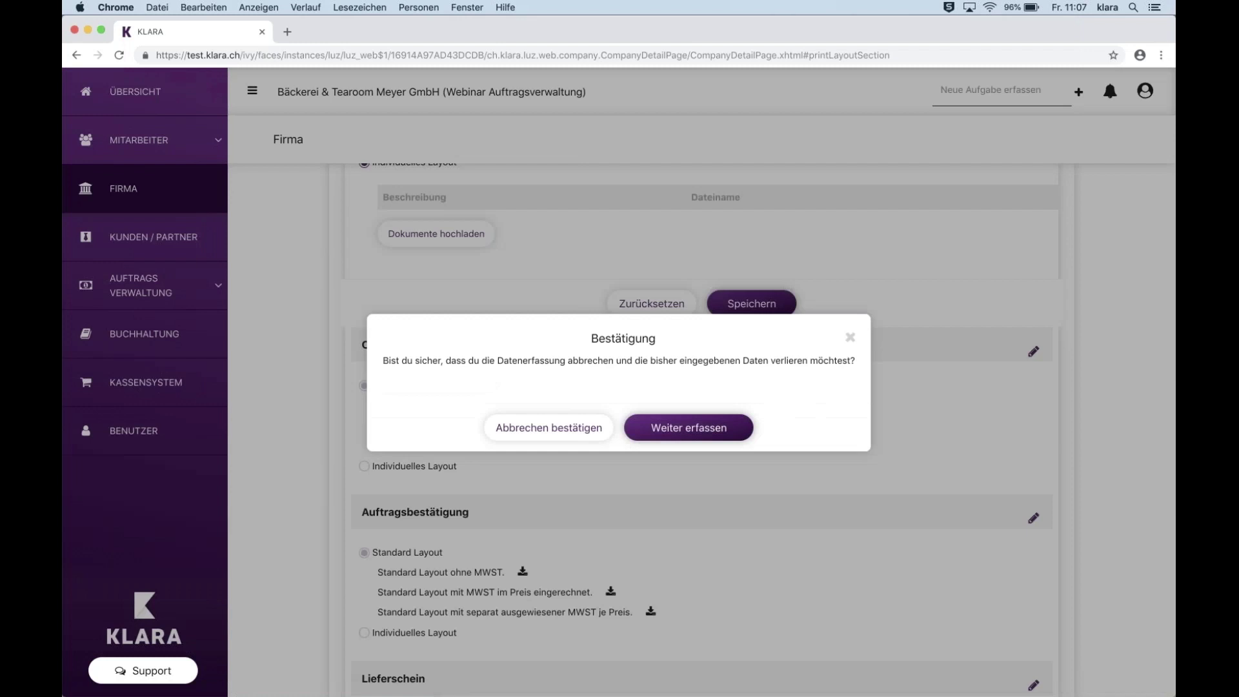
pyautogui.click(540, 435)
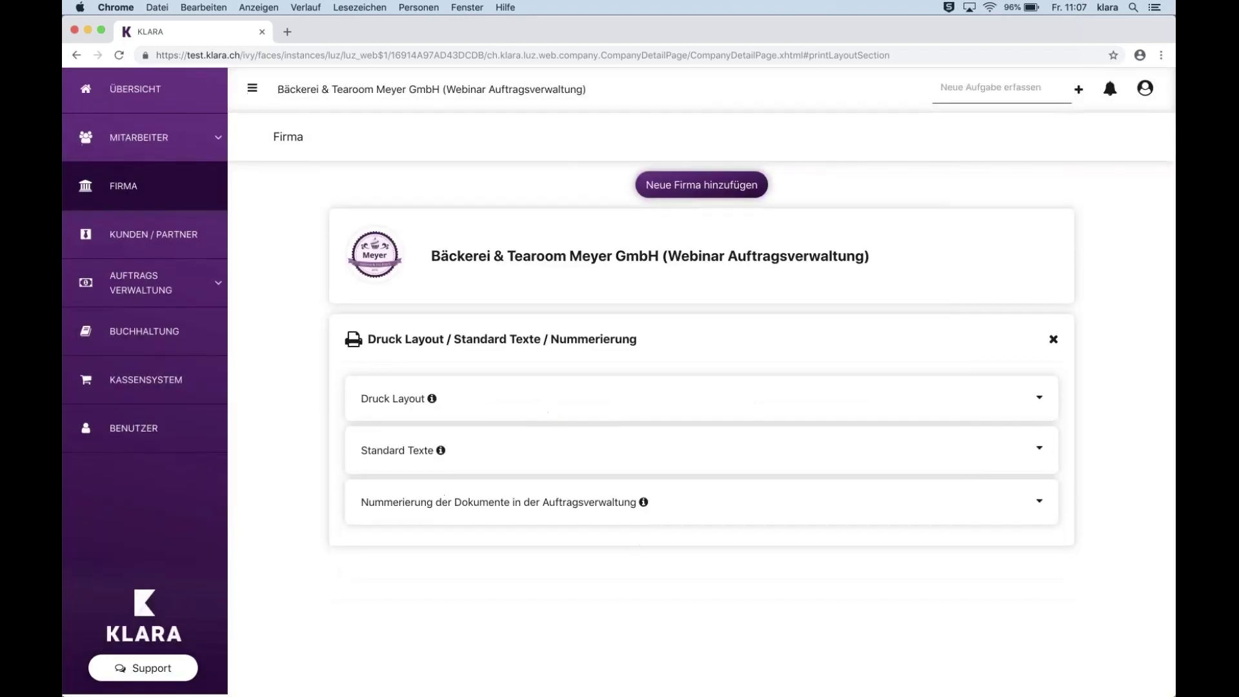
# Reopen the Druck Layout section and examine the standard layout variants for Offerte, Auftragsbestätigung, Lieferschein and Rechnung.
pyautogui.click(1039, 402)
pyautogui.scroll(-5, 672, 466)
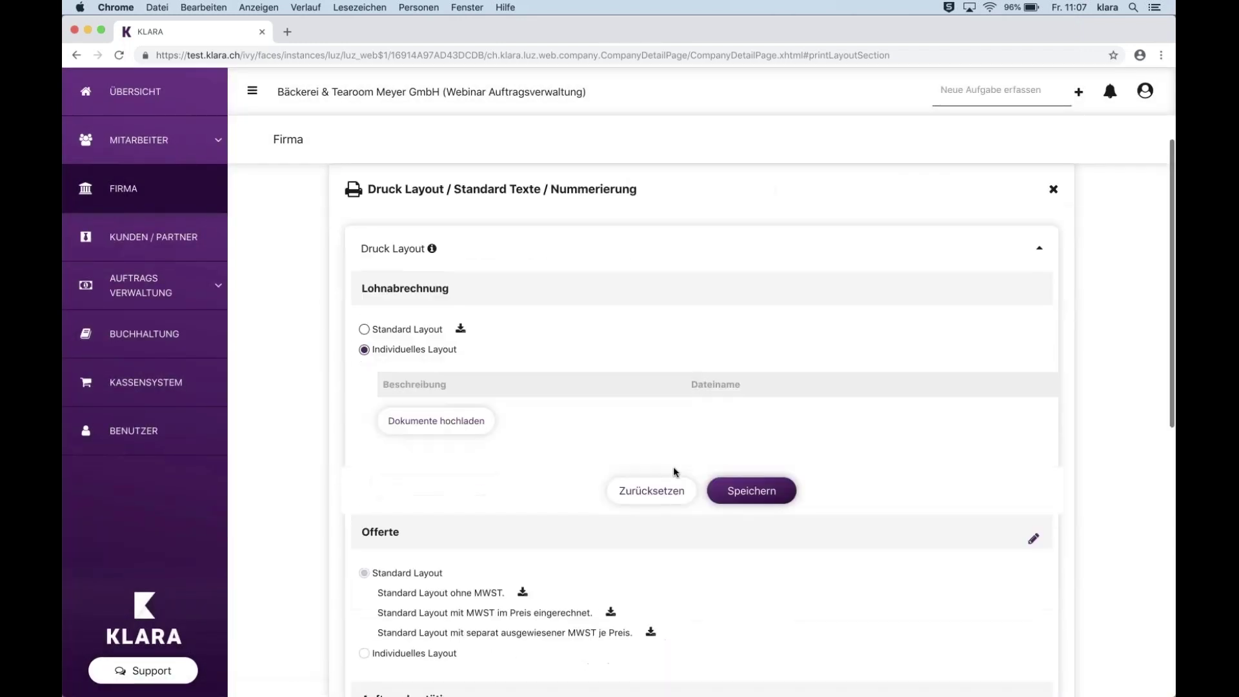
pyautogui.scroll(-6, 673, 466)
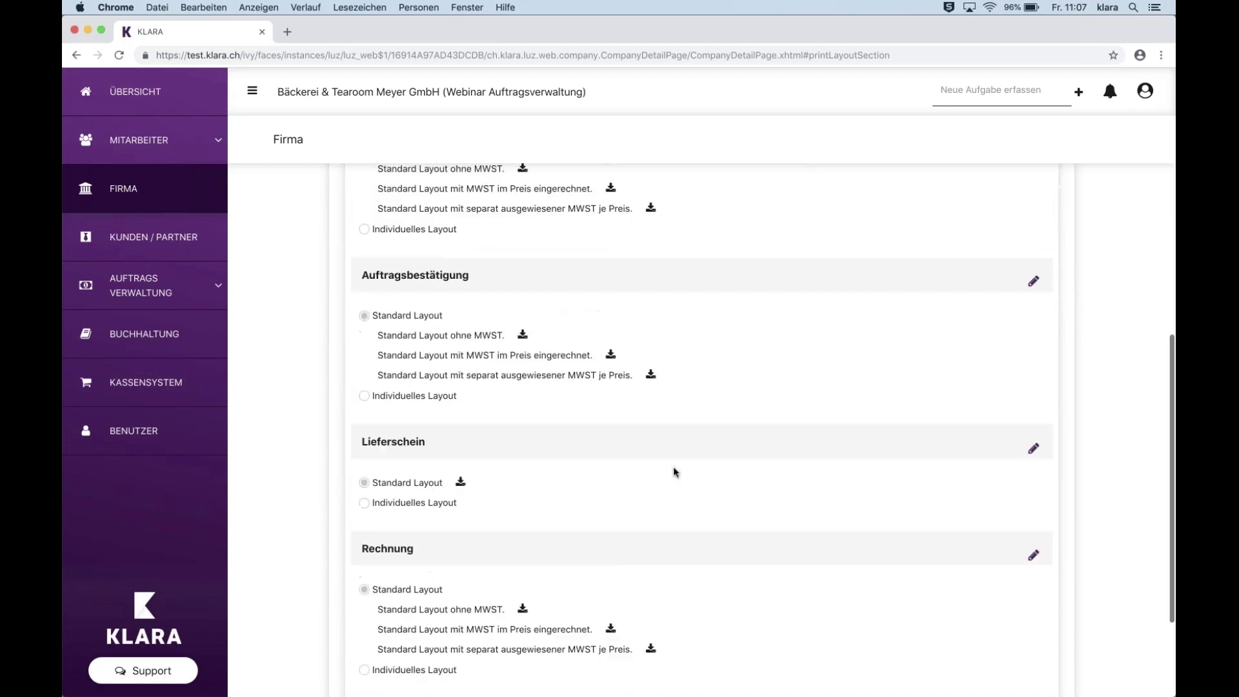
pyautogui.scroll(5, 573, 549)
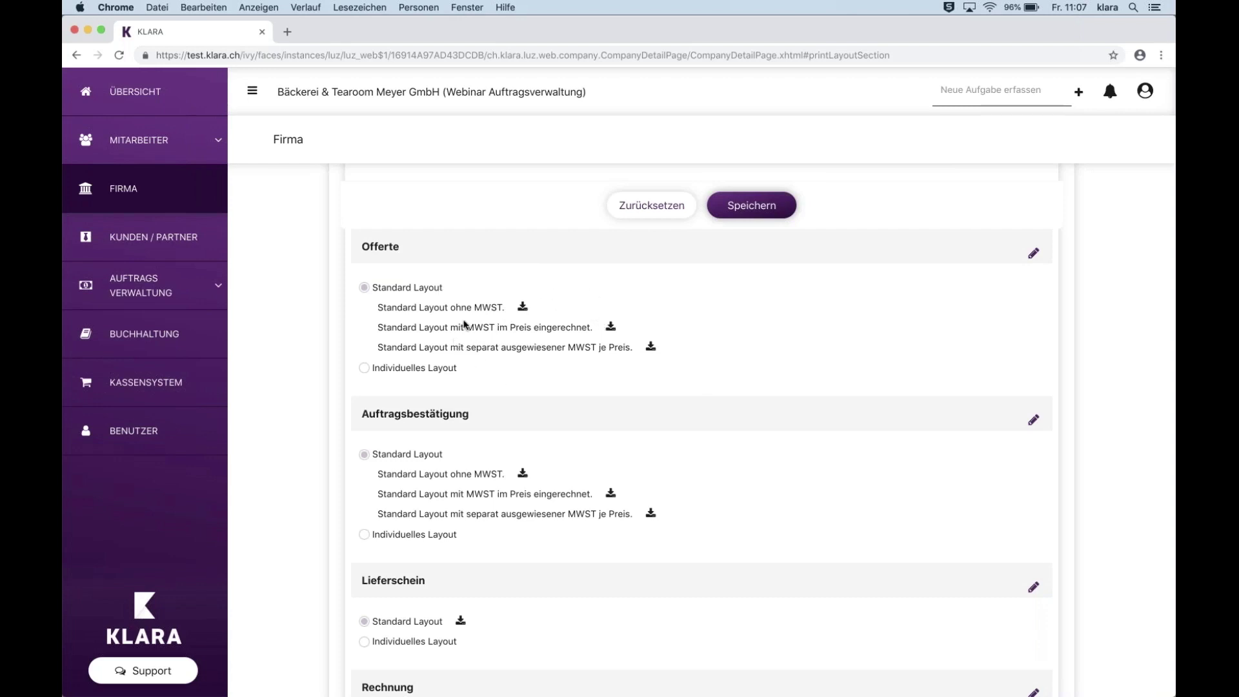
pyautogui.scroll(3, 622, 343)
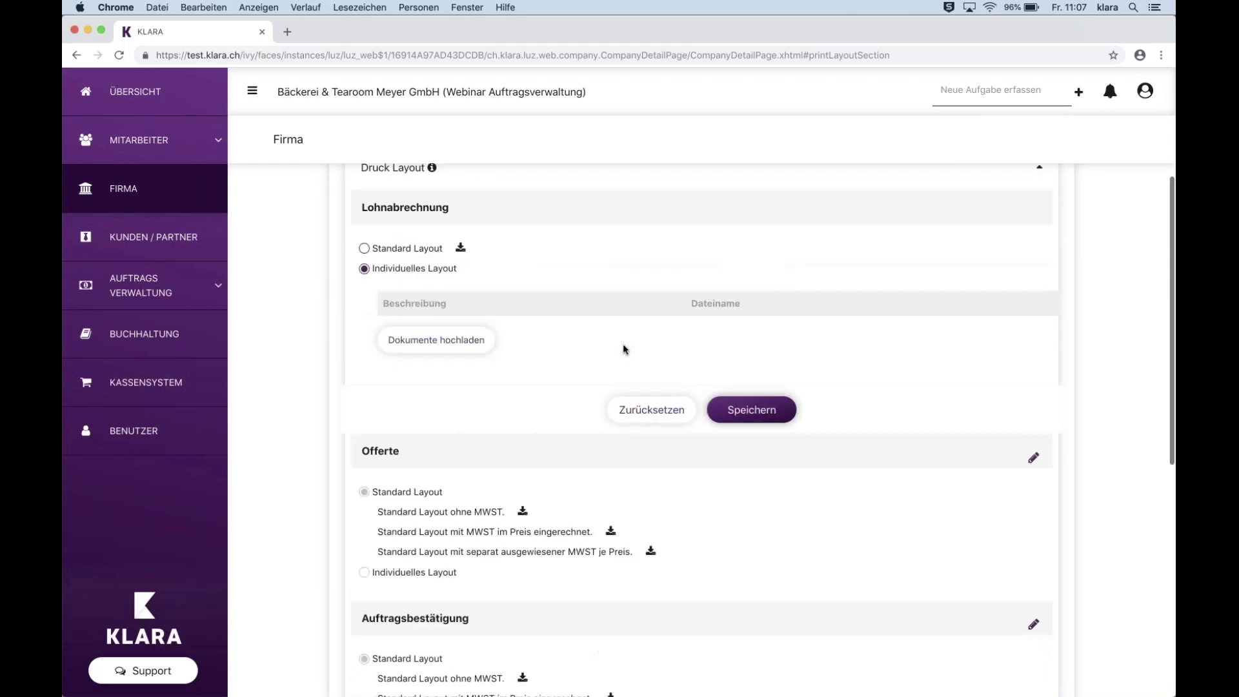
# Discard the unsaved Lohnabrechnung layout entry and reopen the Druck Layout / Standard Texte / Nummerierung settings.
pyautogui.scroll(3, 622, 343)
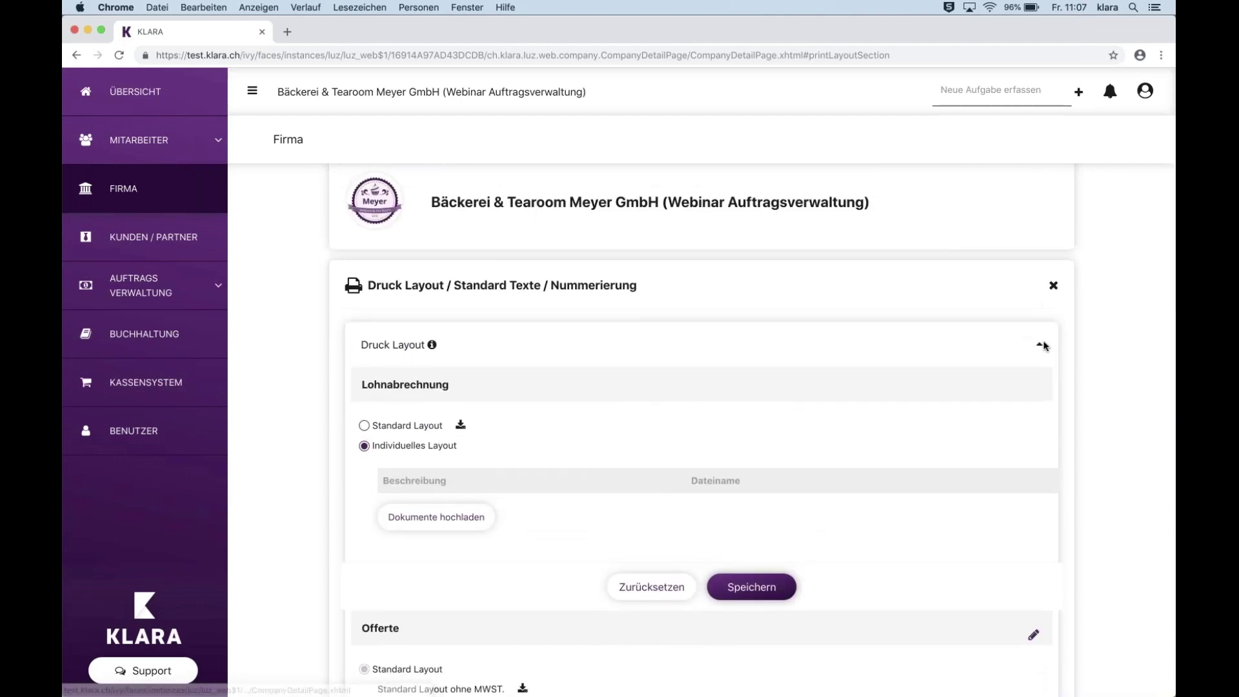
pyautogui.click(1053, 286)
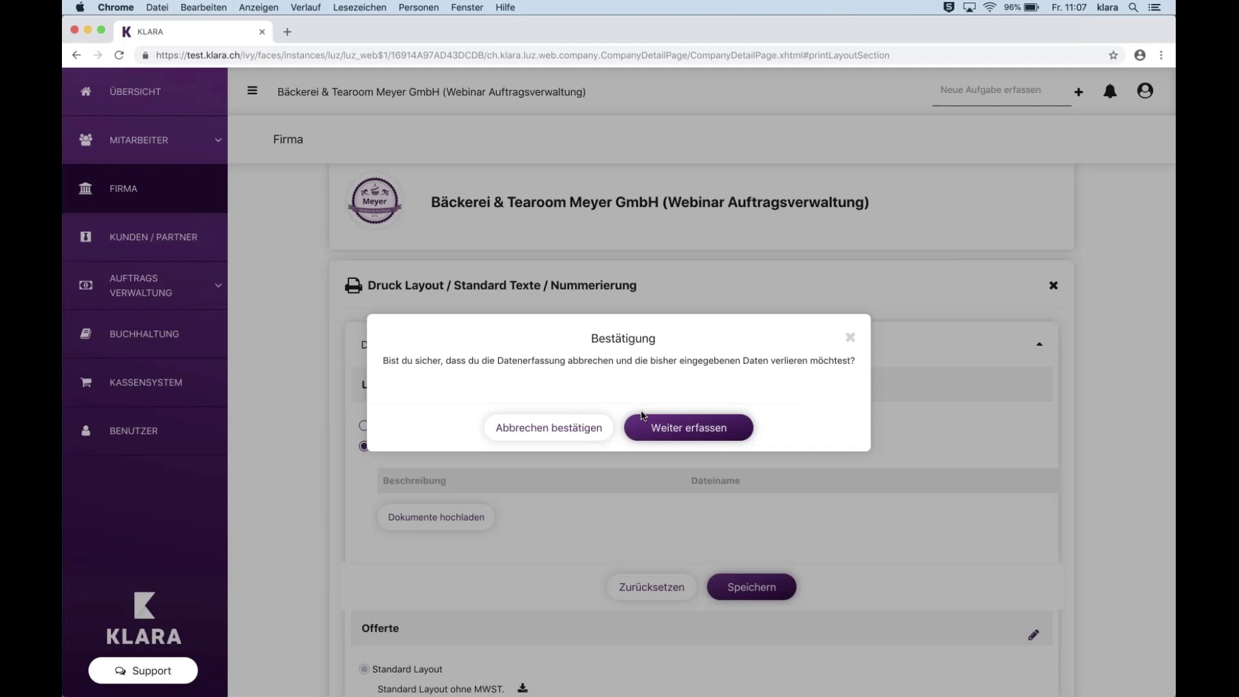
pyautogui.click(581, 419)
pyautogui.scroll(-5, 921, 656)
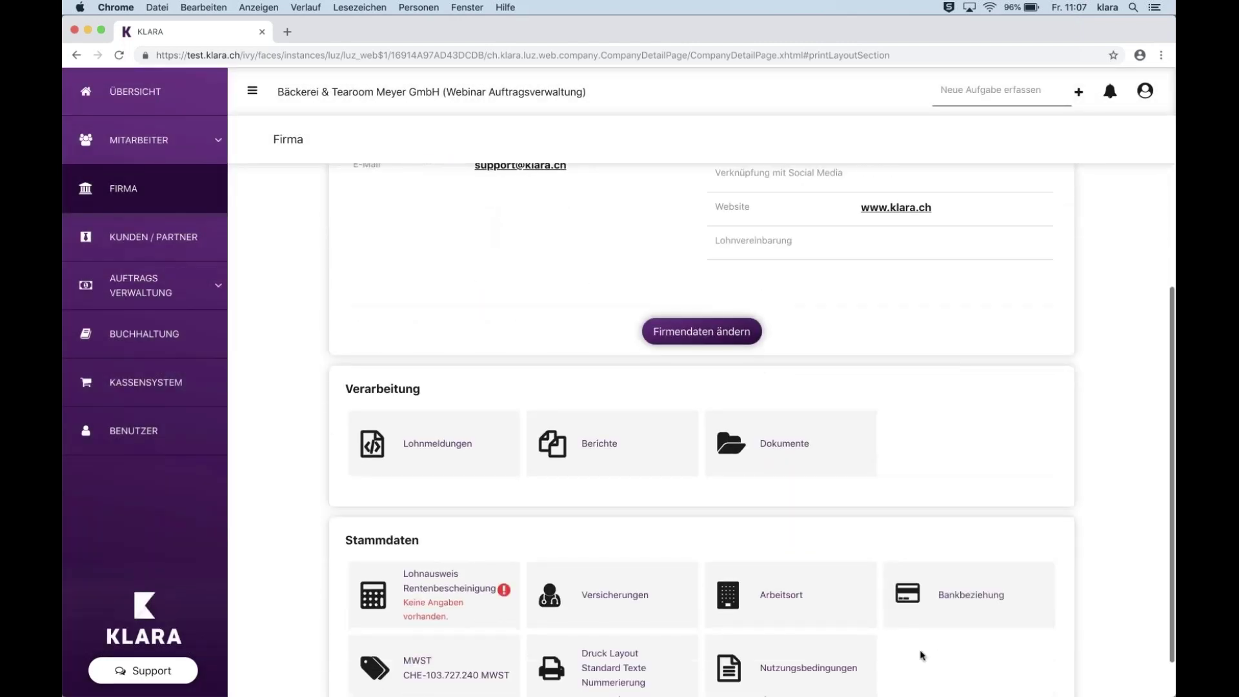
pyautogui.click(600, 606)
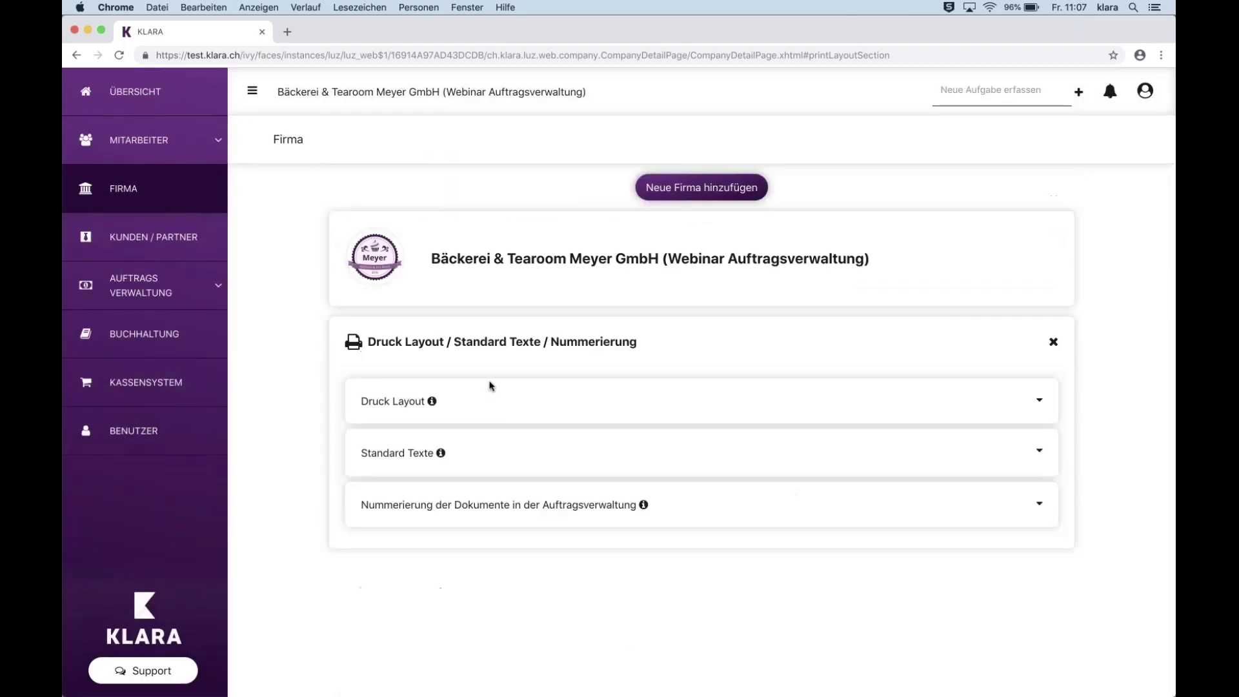
# Expand the Standard Texte section and review its text options for each document type from Offerte to Gutschrift.
pyautogui.click(1039, 452)
pyautogui.scroll(-3, 532, 479)
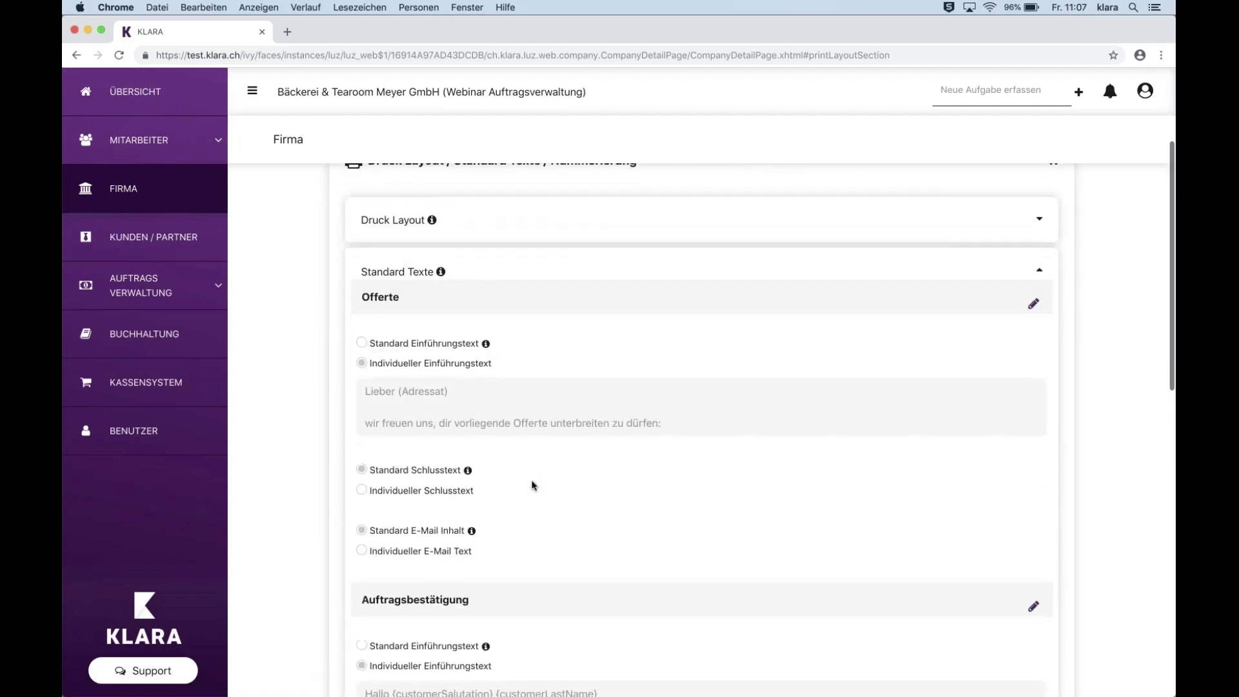
pyautogui.scroll(-1, 532, 486)
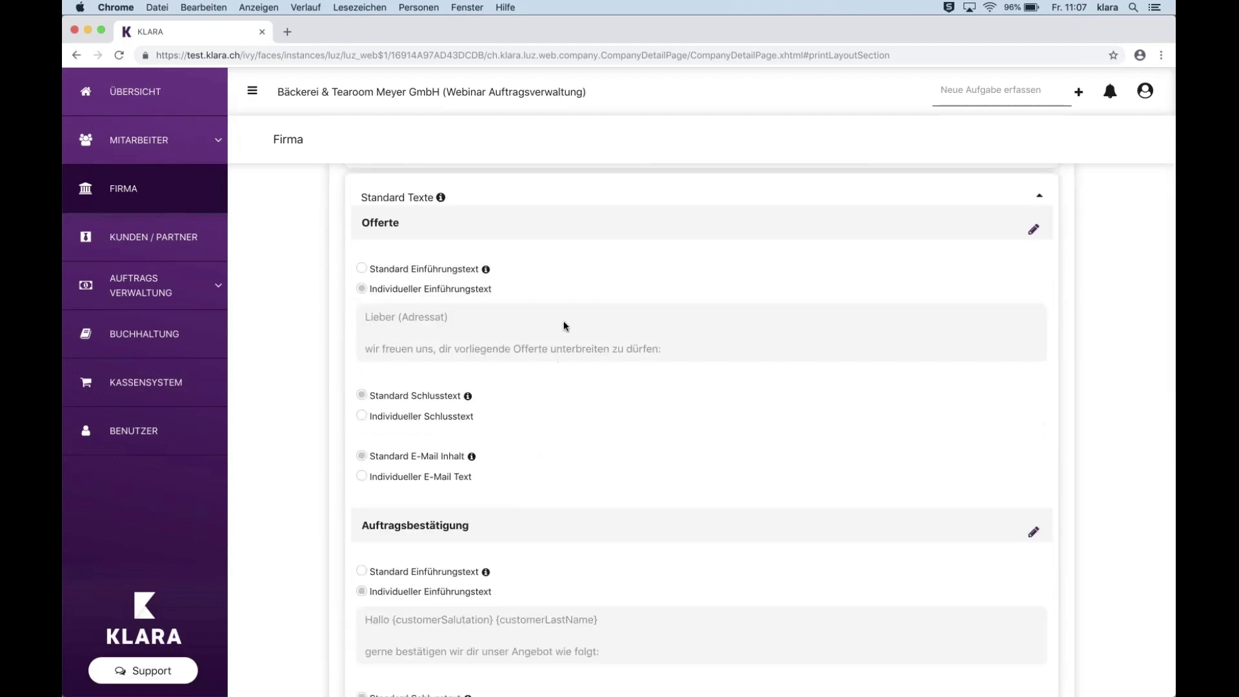
pyautogui.scroll(-8, 563, 326)
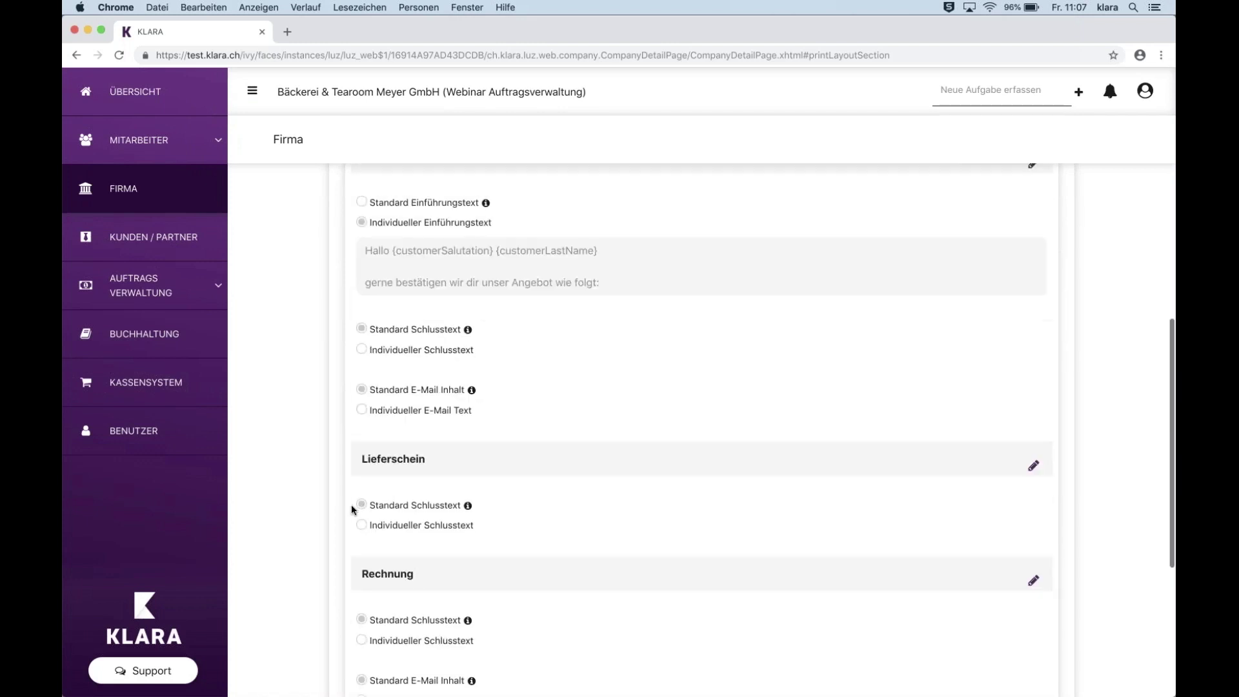
pyautogui.scroll(-1, 351, 509)
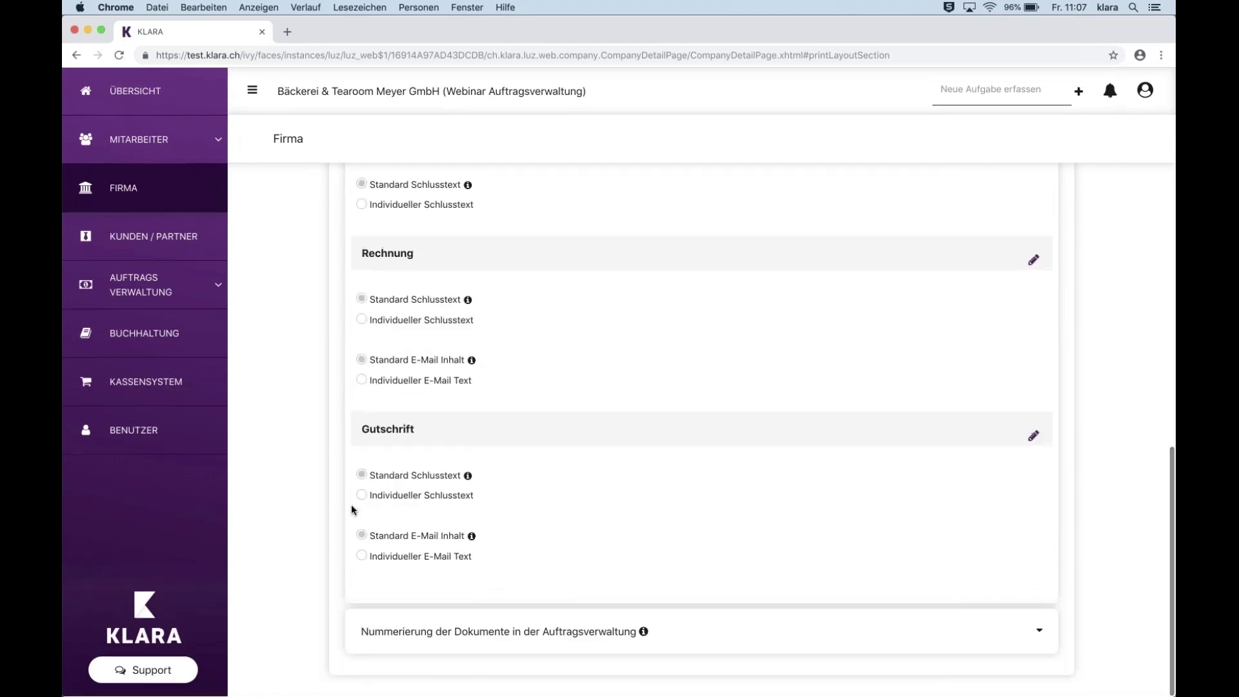
pyautogui.scroll(10, 351, 509)
pyautogui.scroll(1, 351, 509)
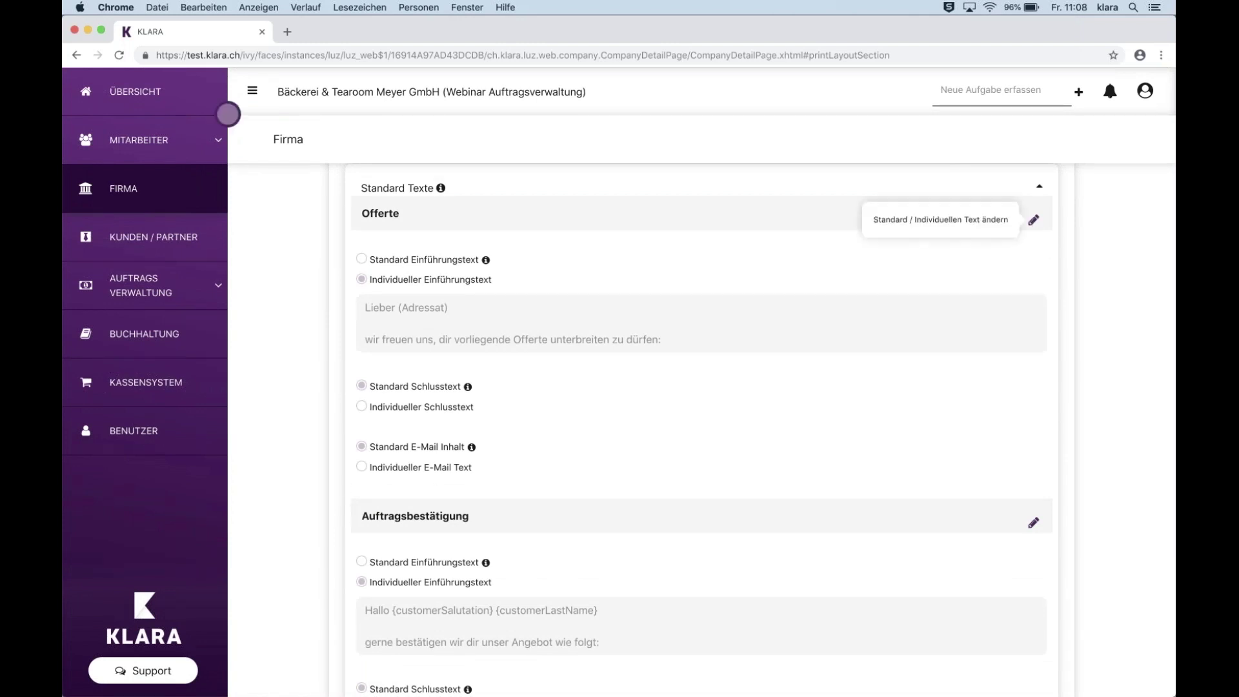
# Edit the Offerte texts, try Standard Einführungstext, return to Individueller Einführungstext and select its wording.
pyautogui.click(1033, 221)
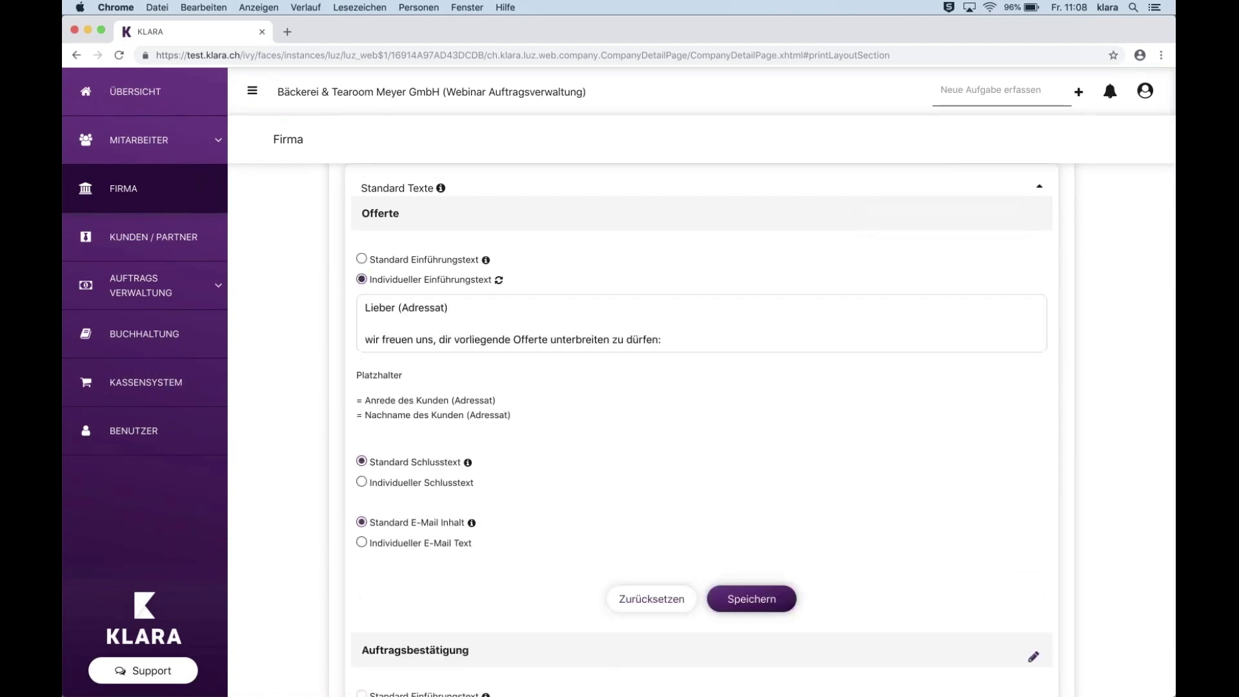
pyautogui.click(362, 259)
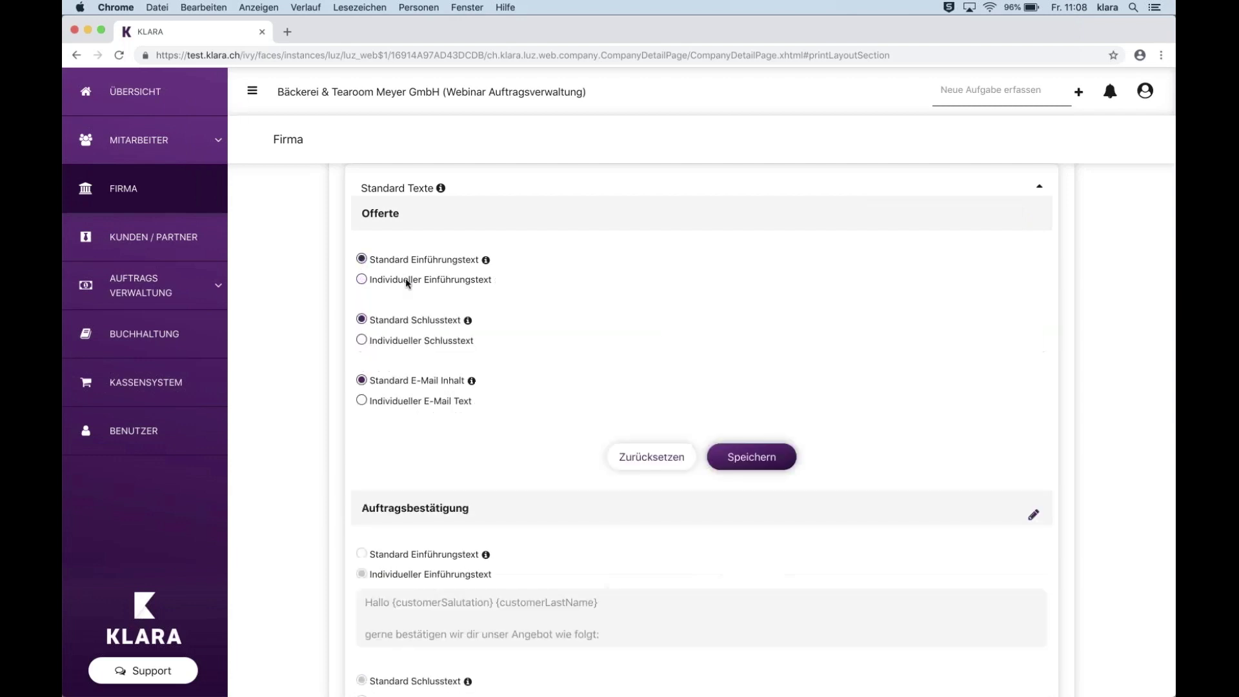
pyautogui.click(361, 279)
pyautogui.moveTo(662, 340); pyautogui.dragTo(372, 297)
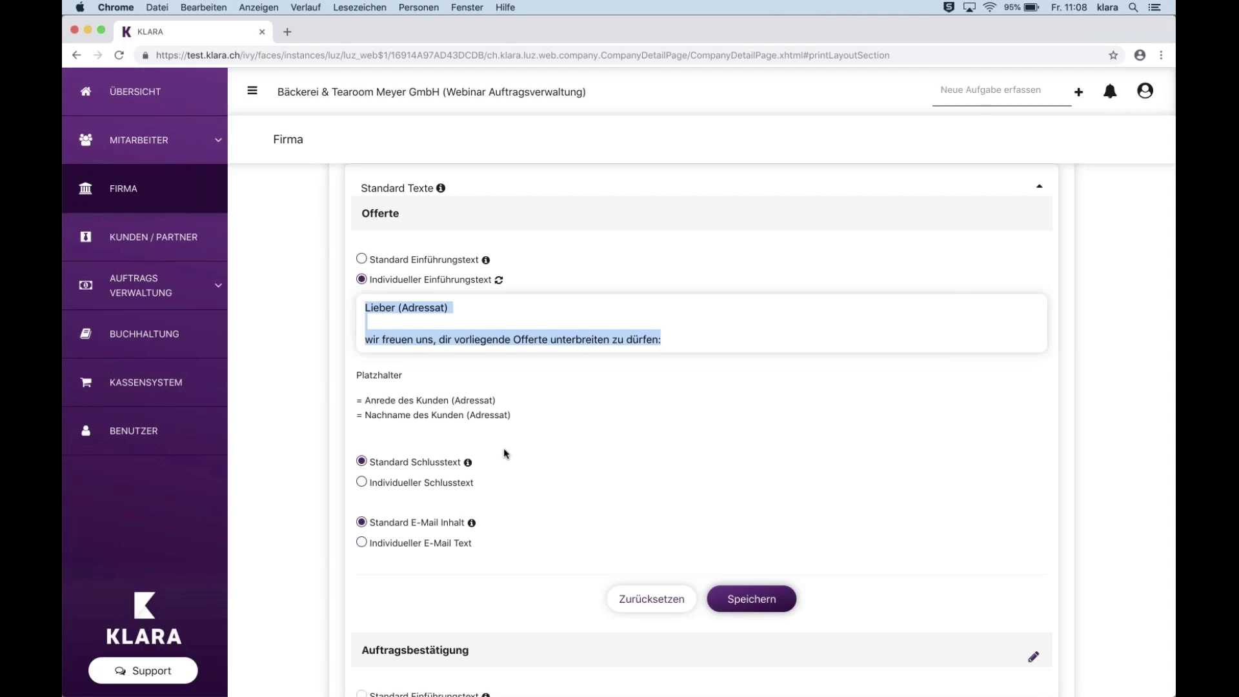
# Review the Schlusstext and E-Mail text options for Offerte and the following documents, and collapse Standard Texte without saving.
pyautogui.scroll(-1, 506, 454)
pyautogui.scroll(-1, 503, 448)
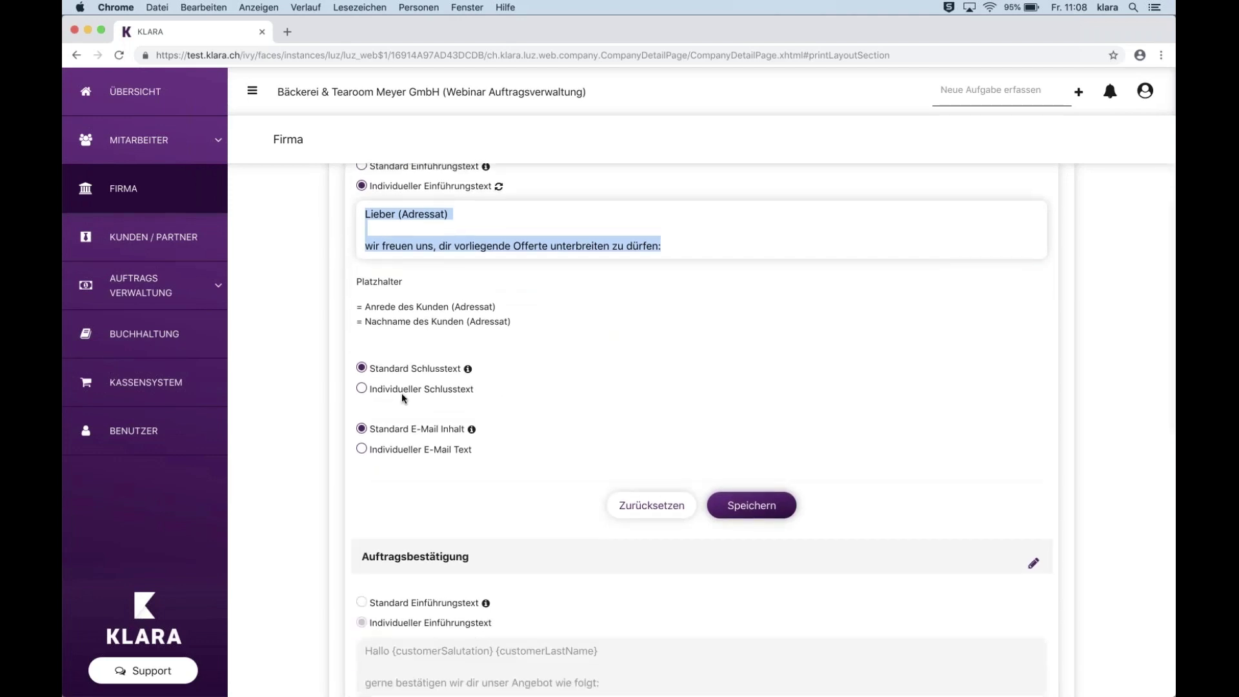
pyautogui.scroll(1, 496, 442)
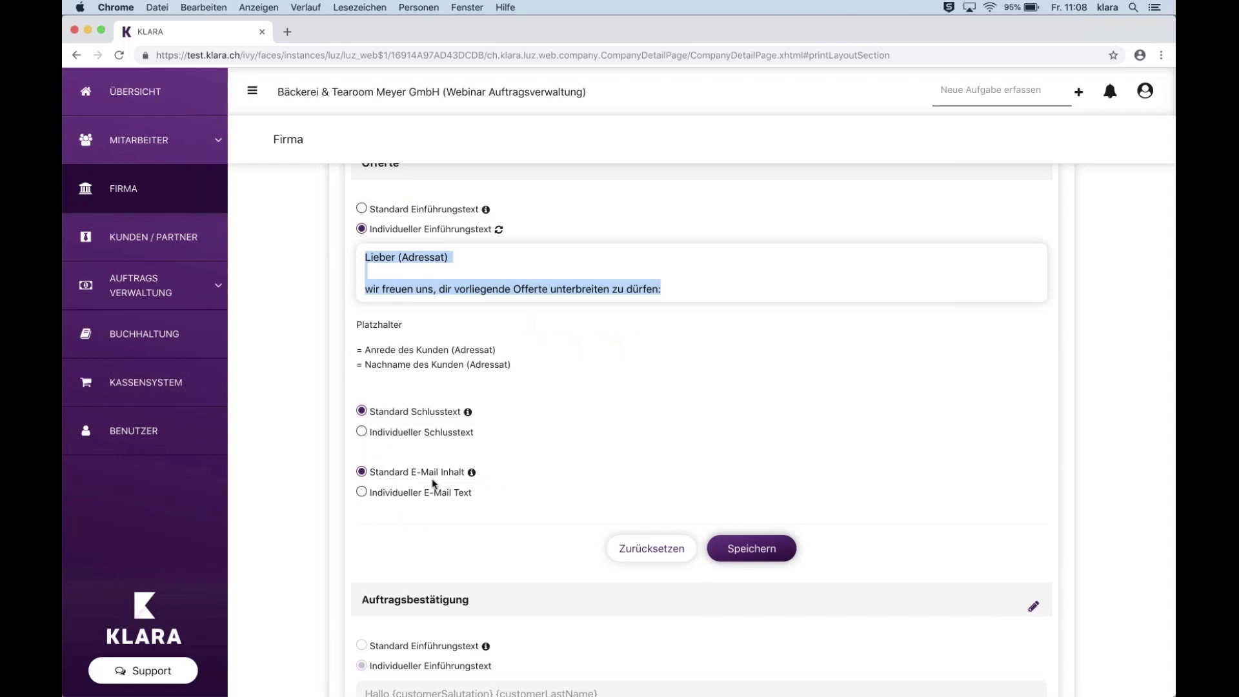
pyautogui.scroll(-5, 428, 482)
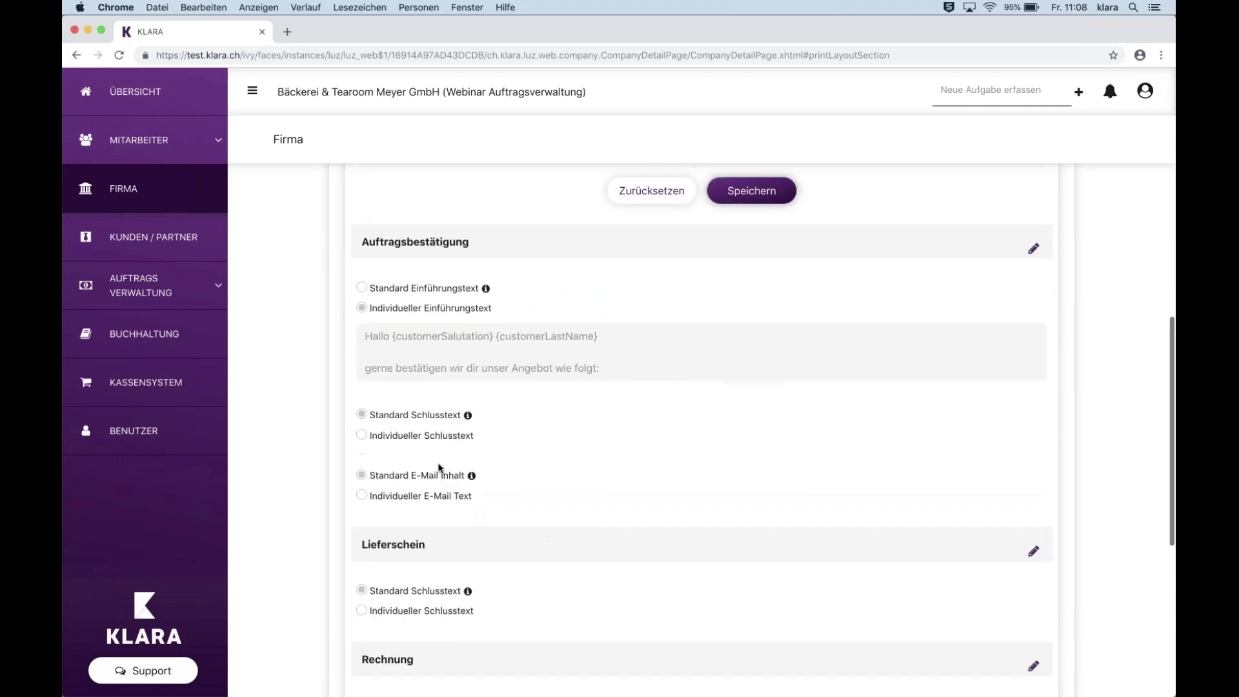
pyautogui.scroll(7, 439, 468)
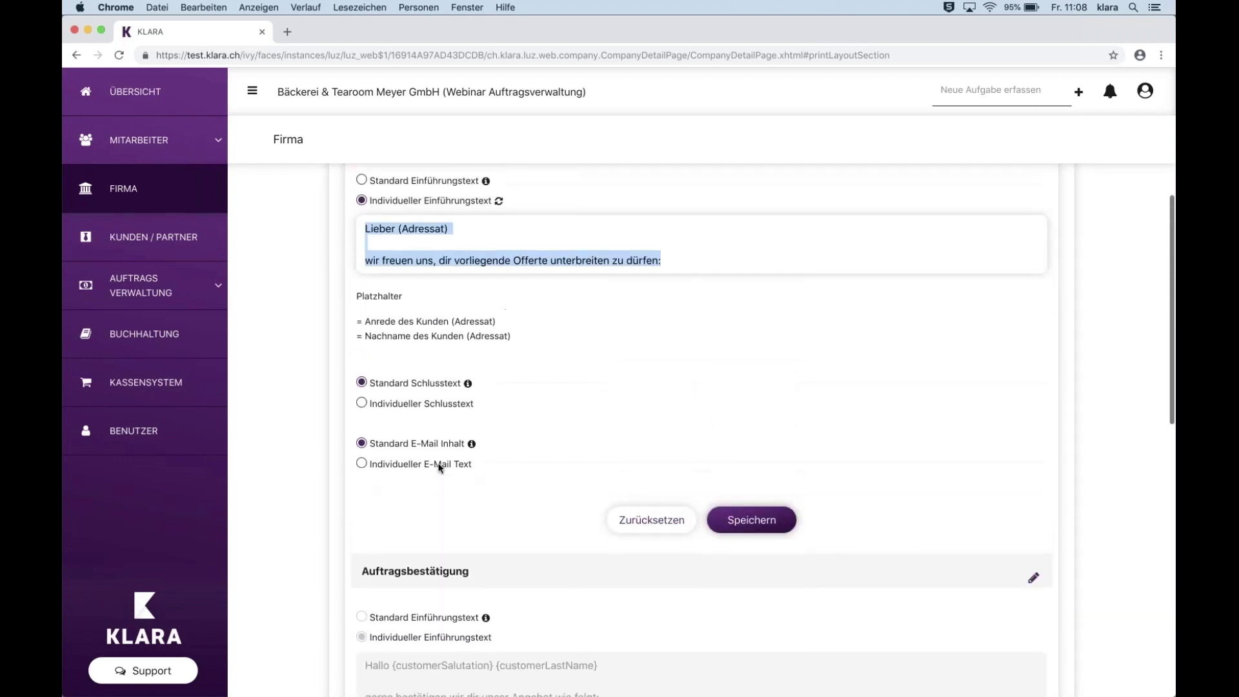
pyautogui.click(1038, 237)
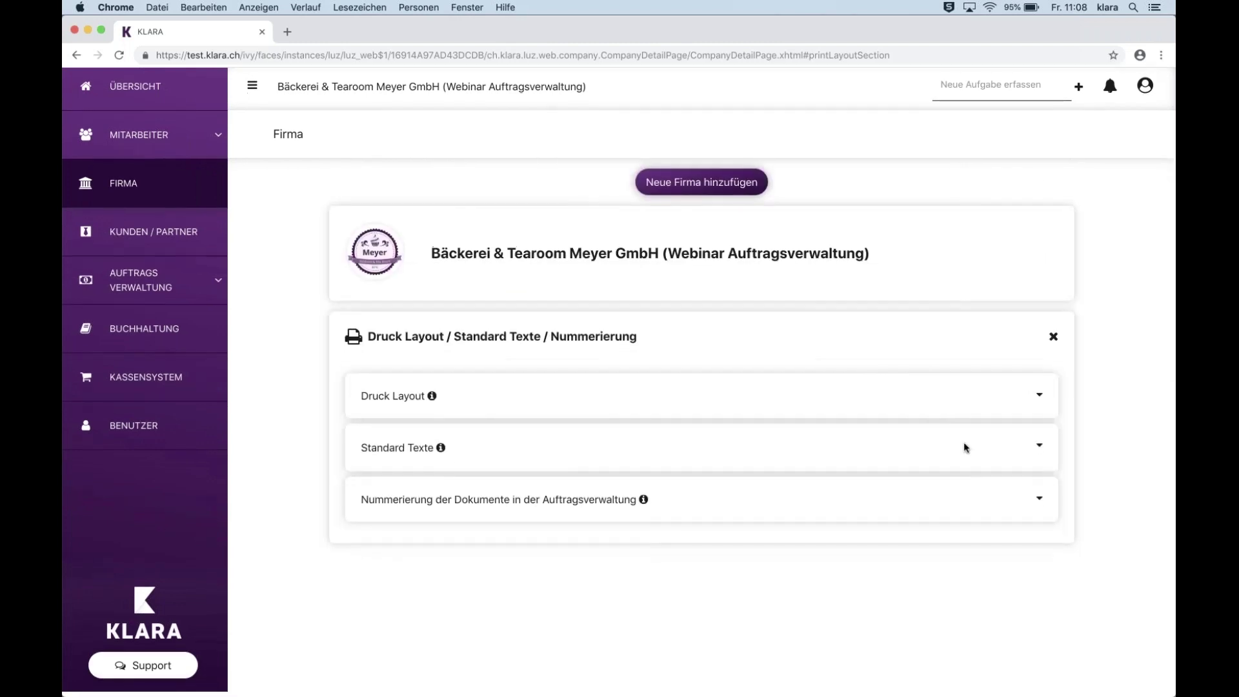
# Expand the document numbering section and try the Manuell and Benutzerdefiniert options for Nummerierung für Offerten.
pyautogui.click(1039, 507)
pyautogui.scroll(-5, 740, 426)
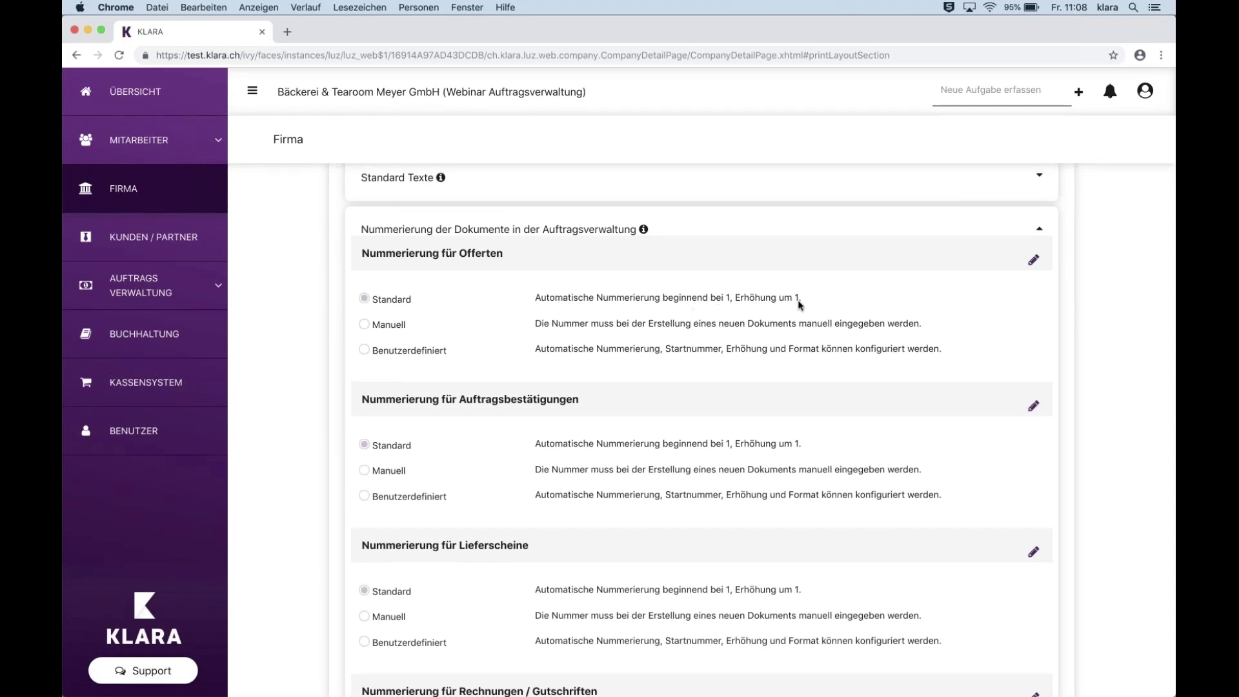
pyautogui.click(1035, 263)
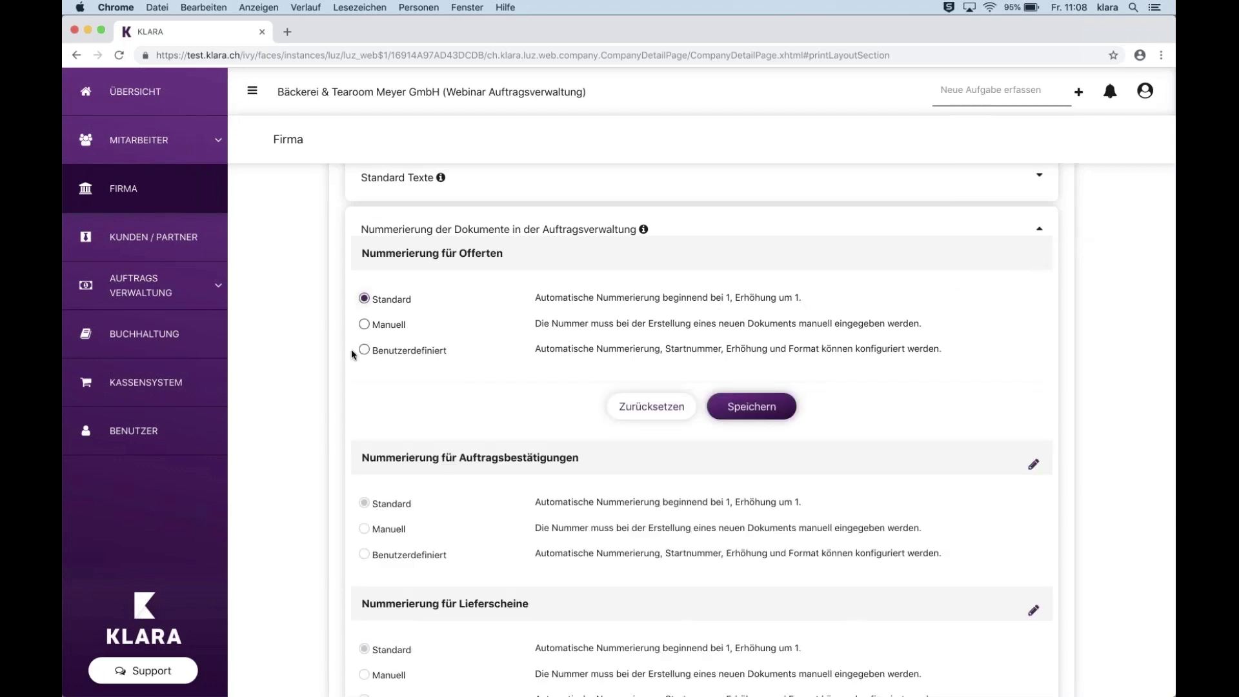
pyautogui.click(366, 325)
pyautogui.click(365, 351)
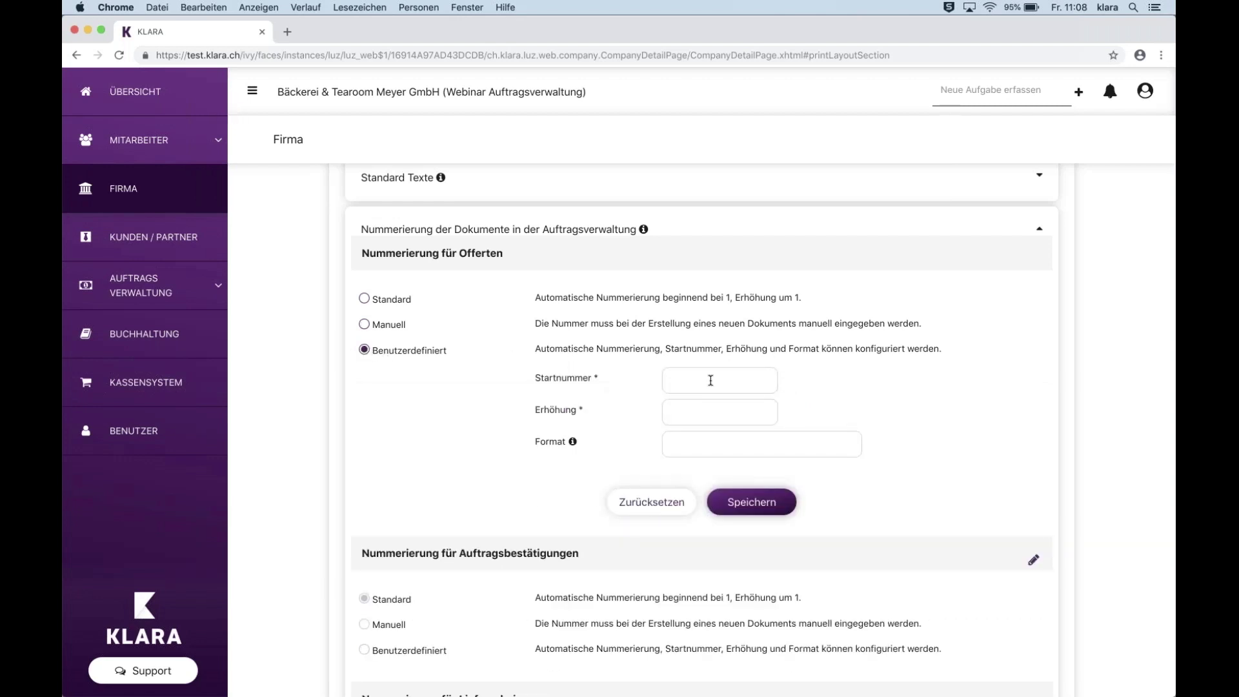
# Try a custom Offerten numbering with Startnummer 500 and Erhöhung 50, and discard the entry.
pyautogui.click(710, 381)
pyautogui.write('500')
pyautogui.click(705, 410)
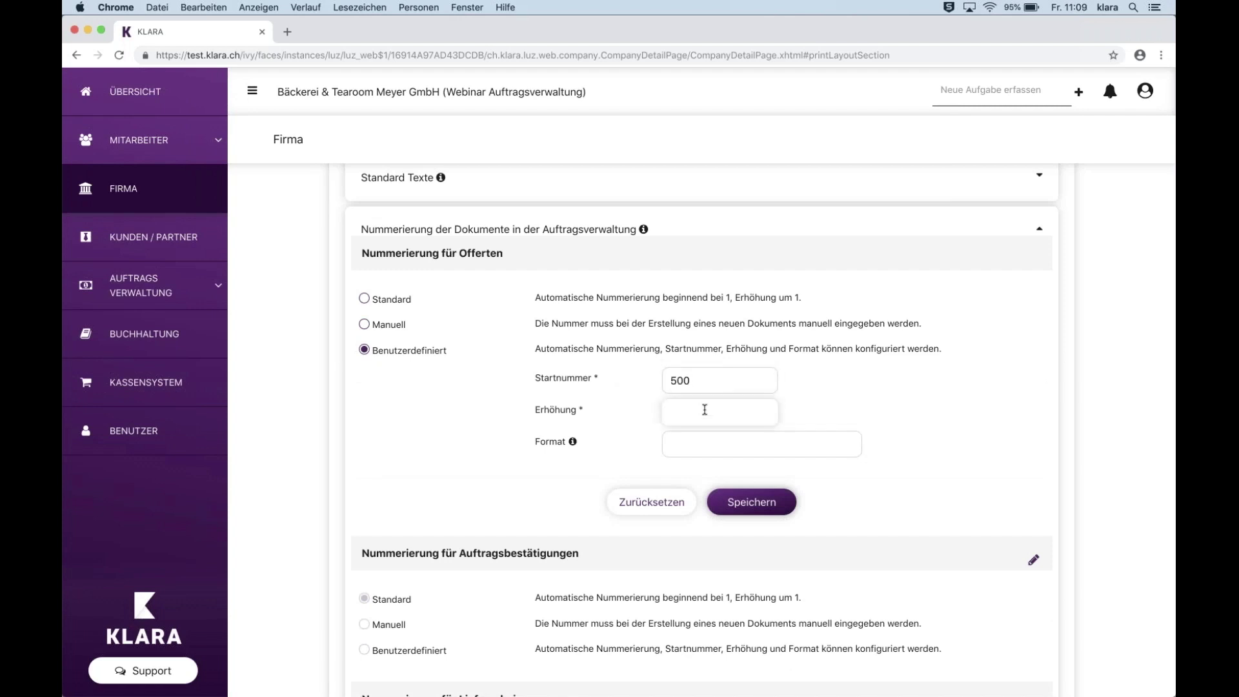
pyautogui.write('50')
pyautogui.click(1039, 231)
pyautogui.click(549, 428)
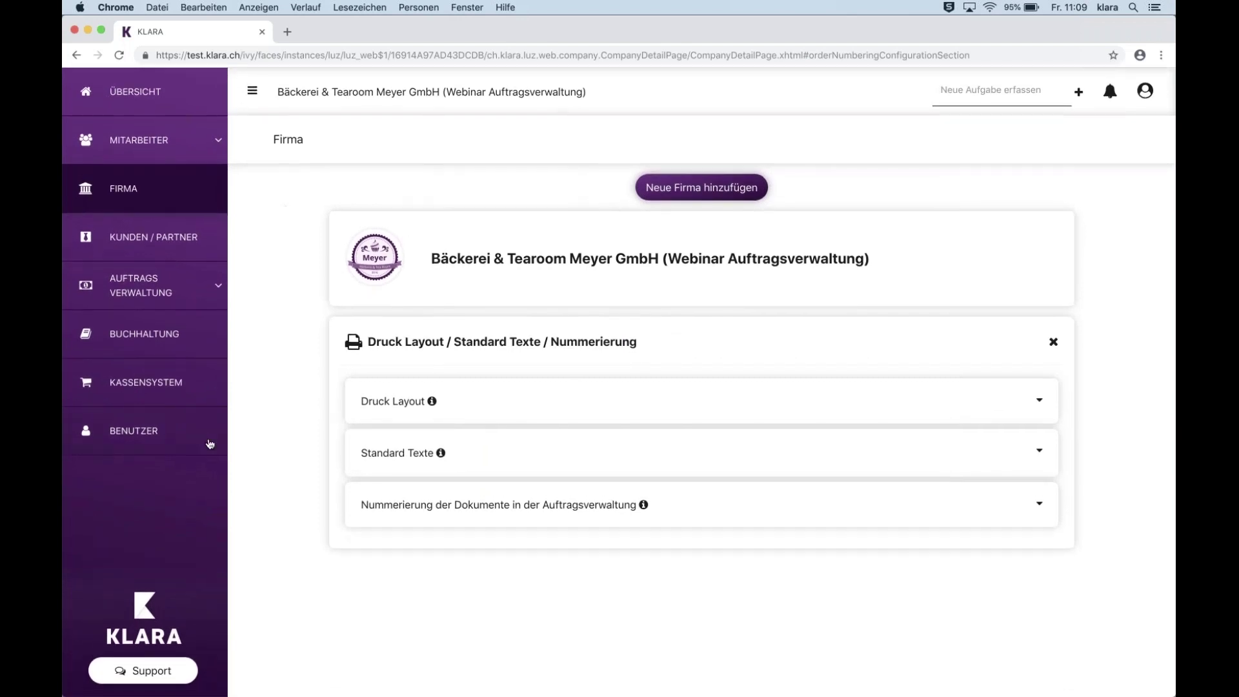
# Expand Druck Layout once more to review its document layouts, and close the settings to return to the company overview.
pyautogui.click(1039, 403)
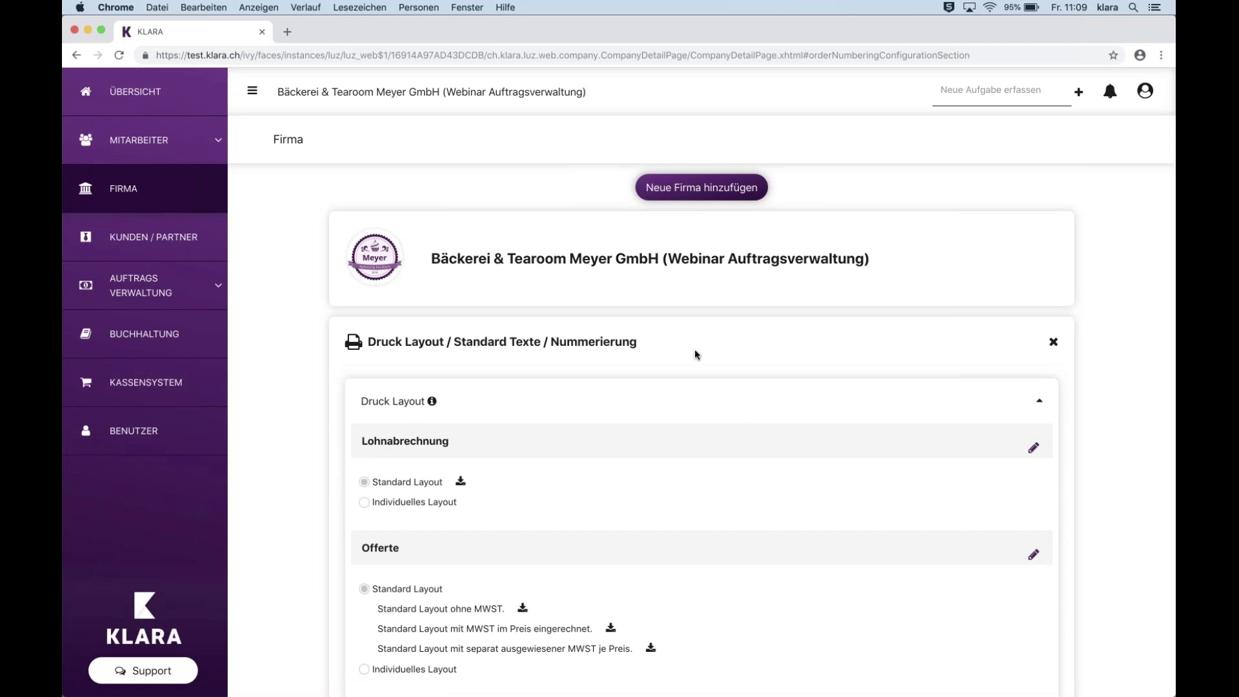
pyautogui.scroll(-5, 499, 357)
pyautogui.scroll(2, 499, 357)
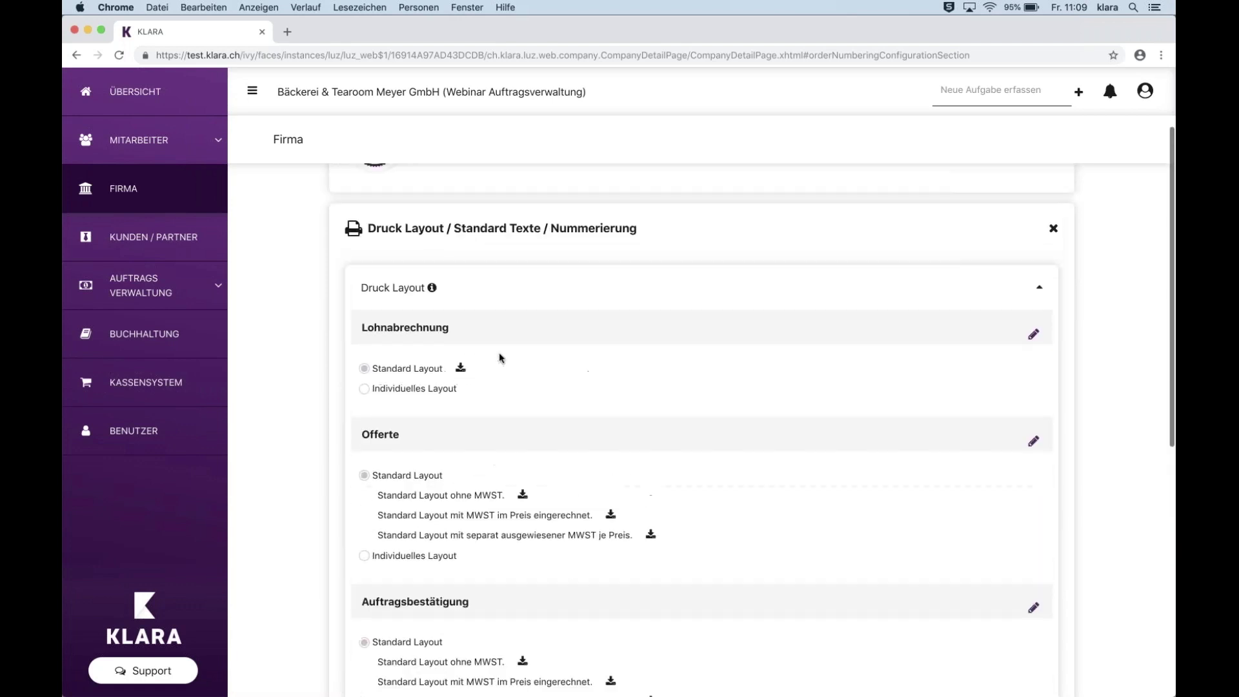
pyautogui.scroll(2, 499, 353)
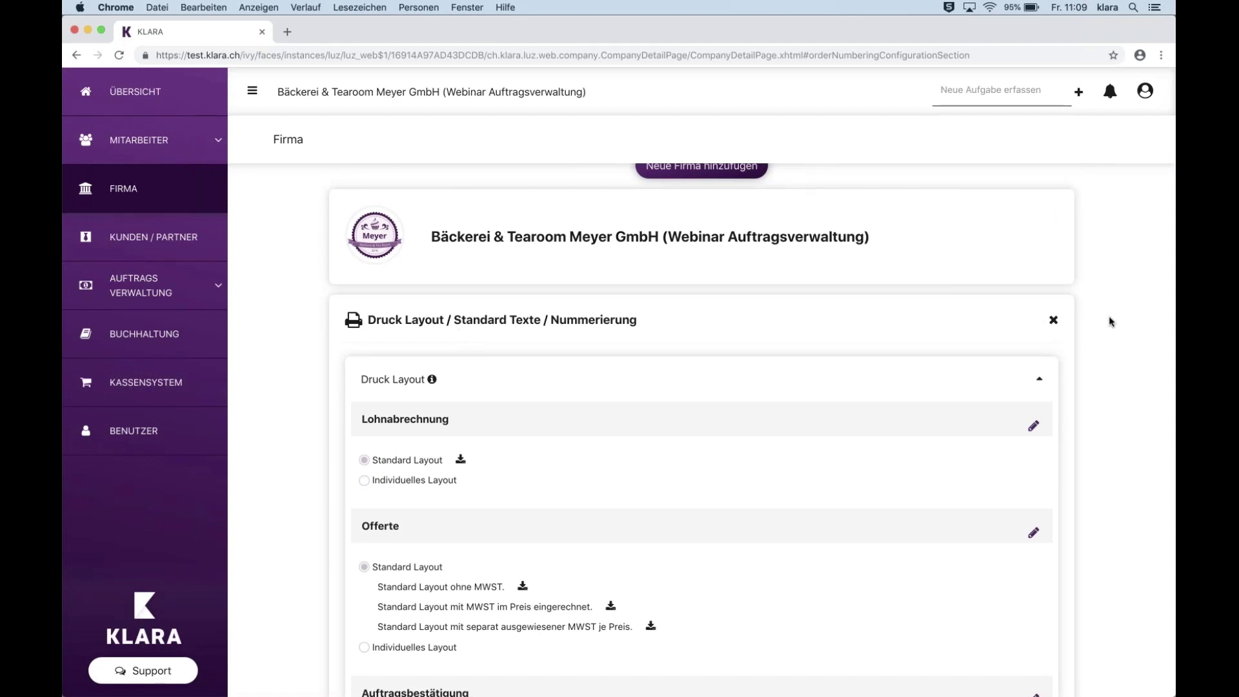
pyautogui.click(1054, 321)
pyautogui.scroll(-4, 253, 423)
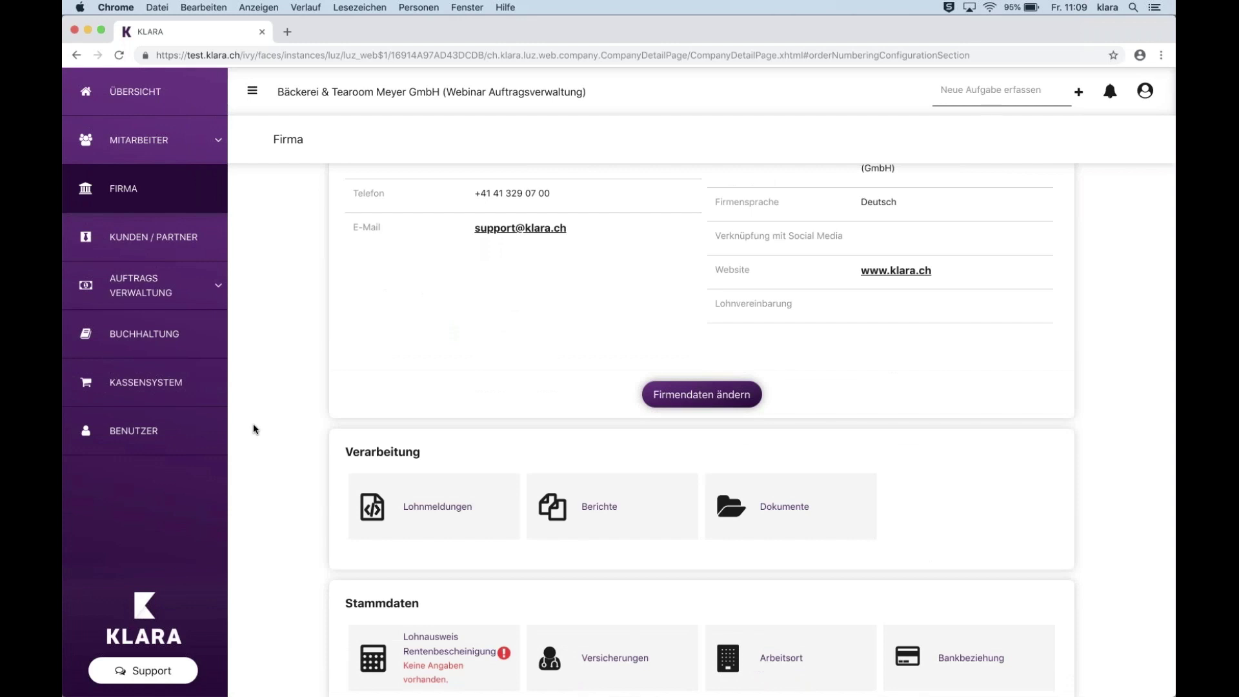
# Open the Offerten overview in Auftragsverwaltung and look through the existing offers.
pyautogui.click(167, 295)
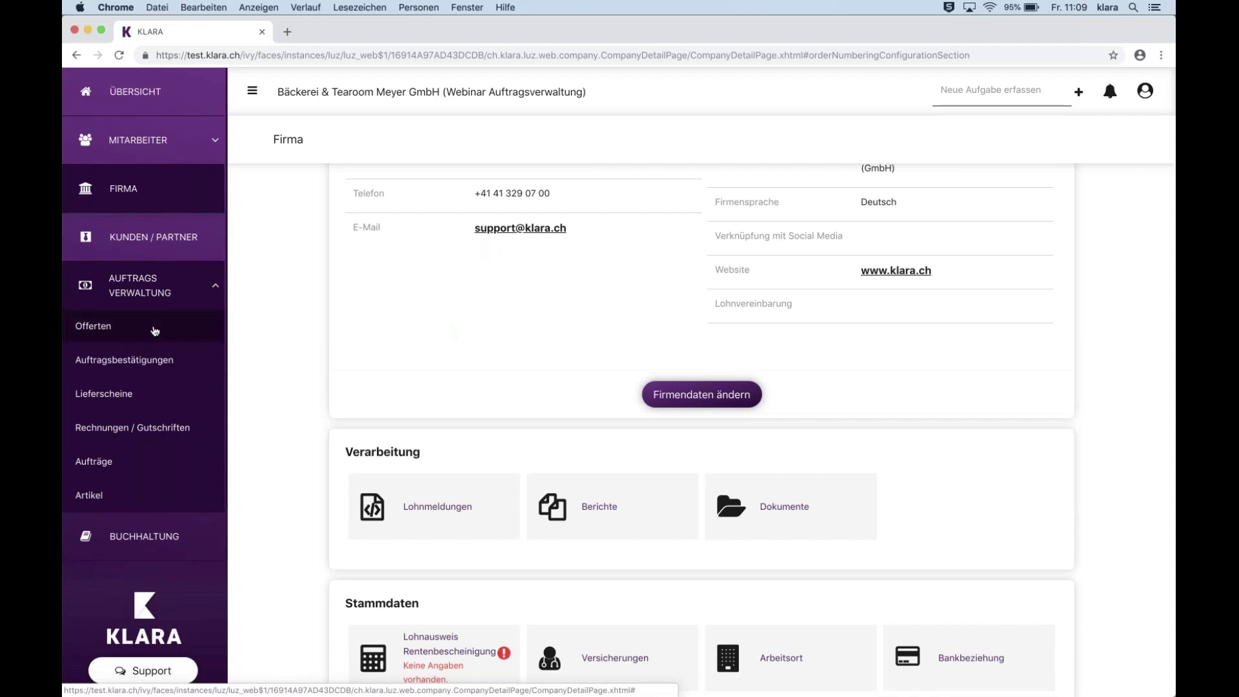
pyautogui.click(96, 338)
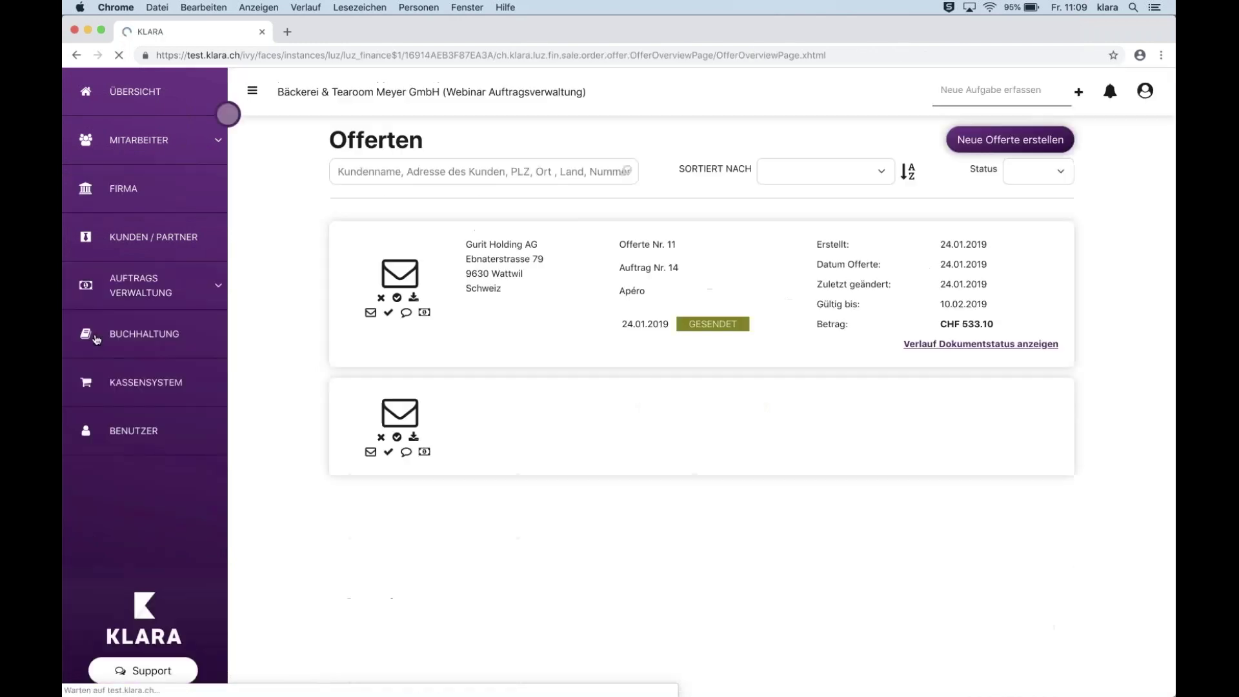
pyautogui.scroll(-5, 443, 353)
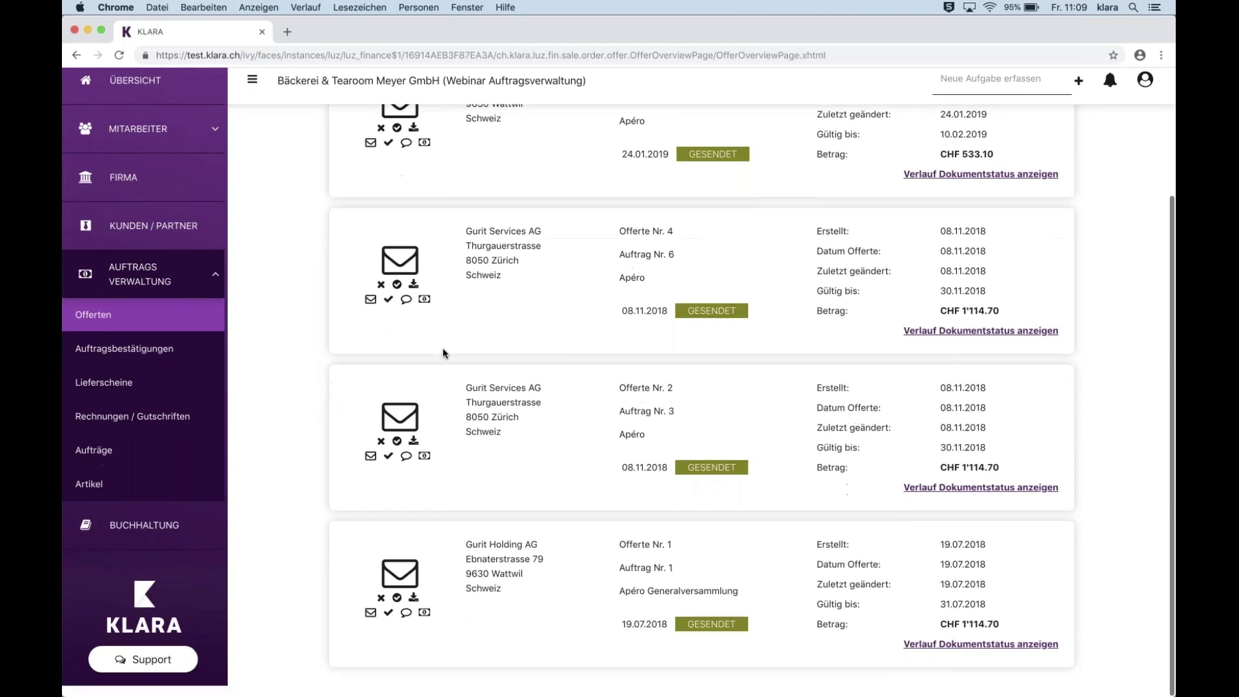
pyautogui.scroll(5, 444, 353)
pyautogui.scroll(-5, 443, 353)
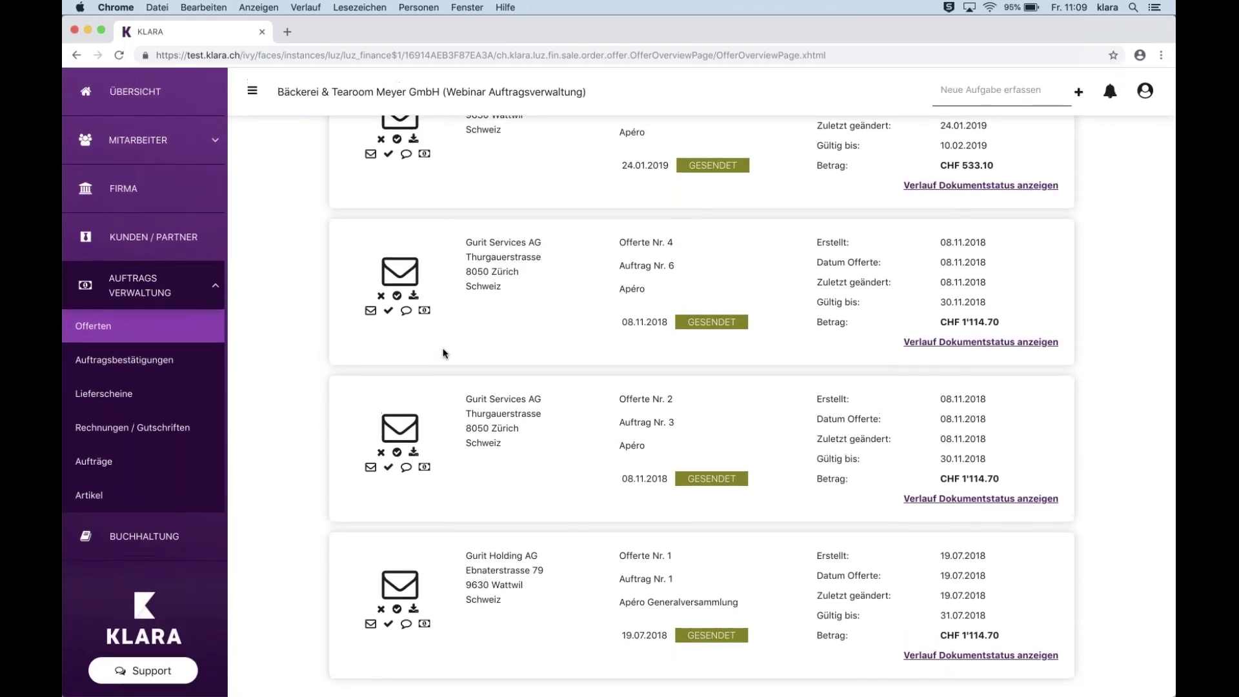
pyautogui.scroll(5, 898, 314)
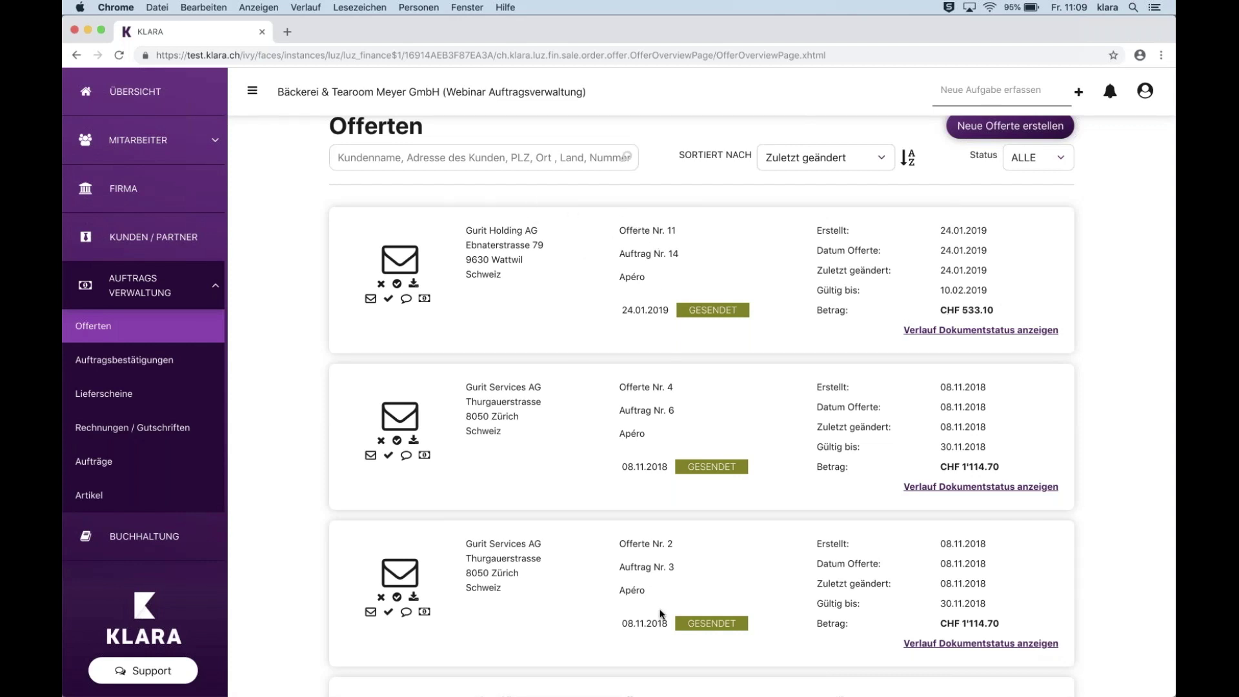
pyautogui.scroll(-3, 659, 613)
pyautogui.scroll(4, 659, 613)
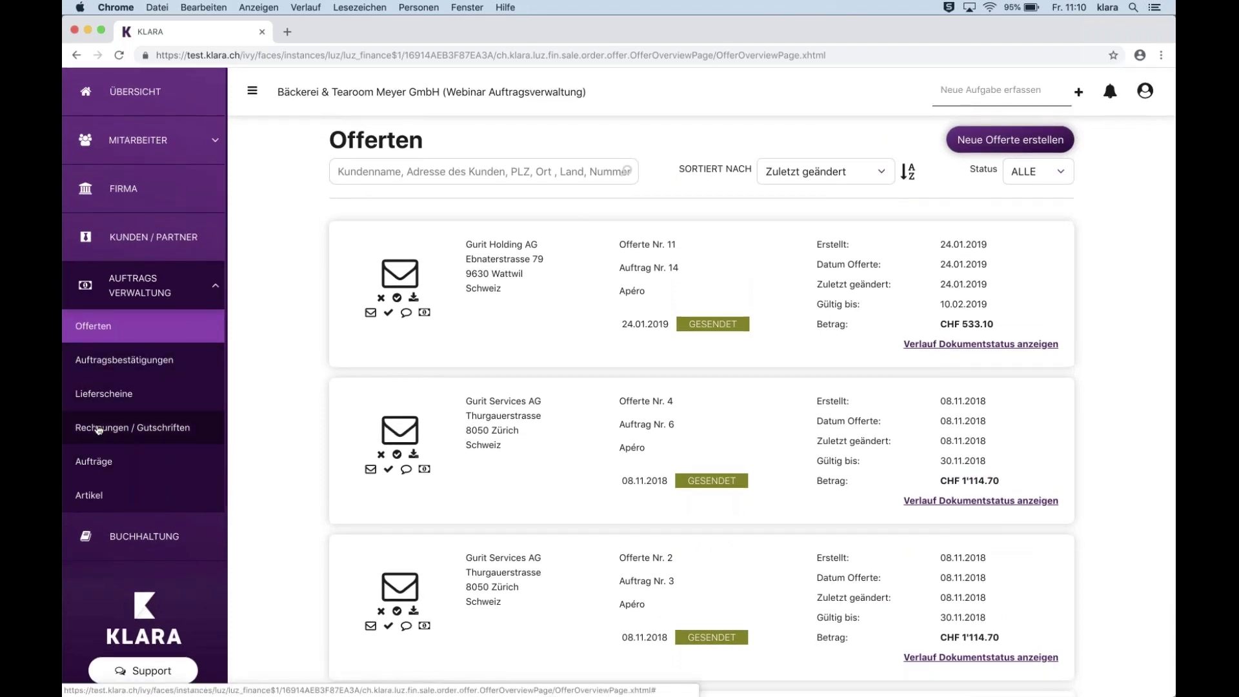
# Check the search field of the Offerten overview and open the Artikel list in Auftragsverwaltung.
pyautogui.scroll(-1, 98, 429)
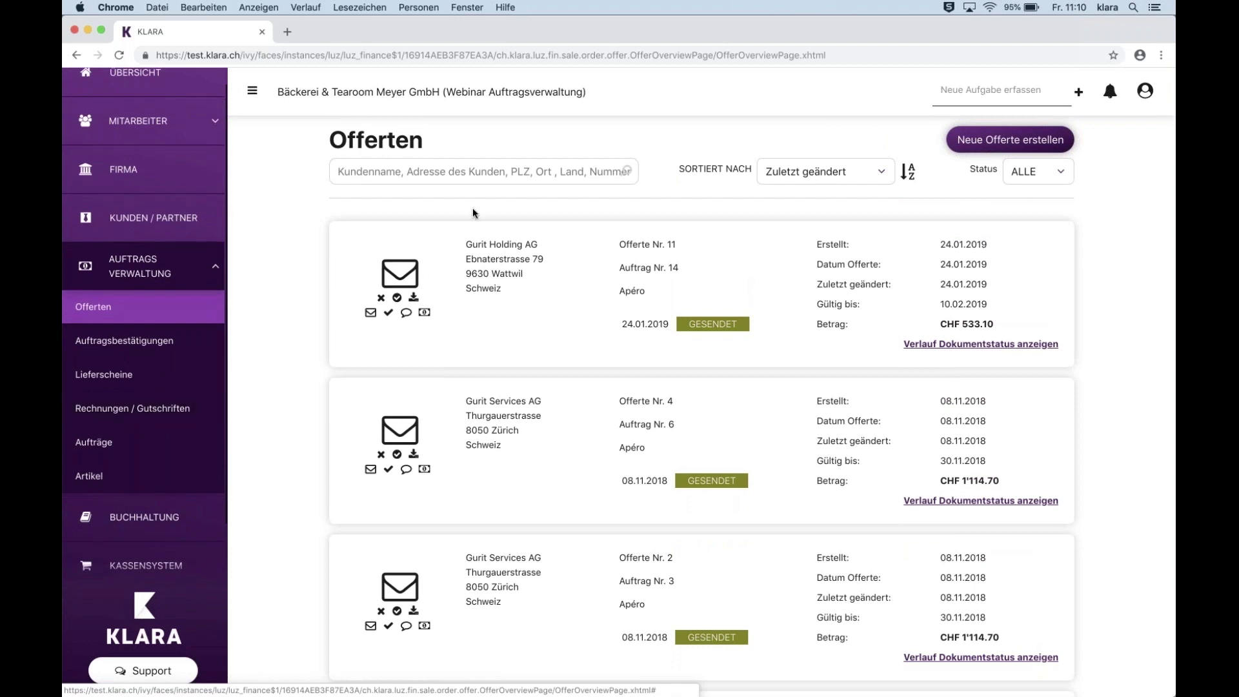
pyautogui.click(487, 165)
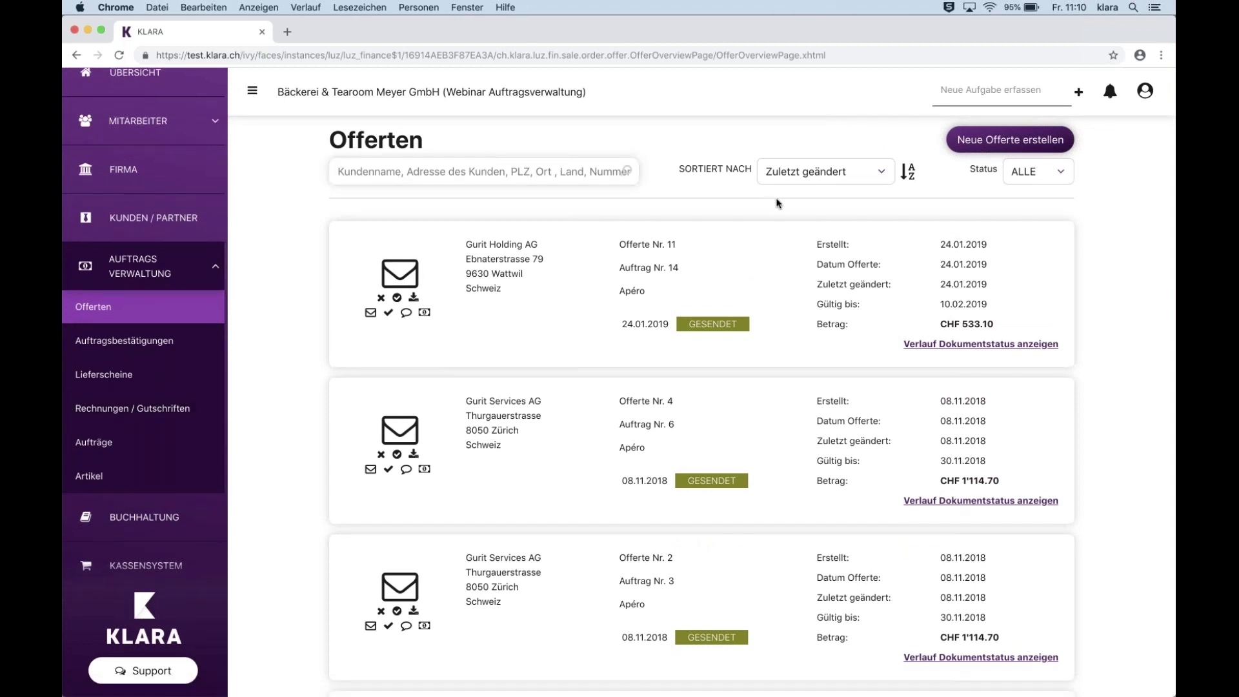
pyautogui.click(98, 478)
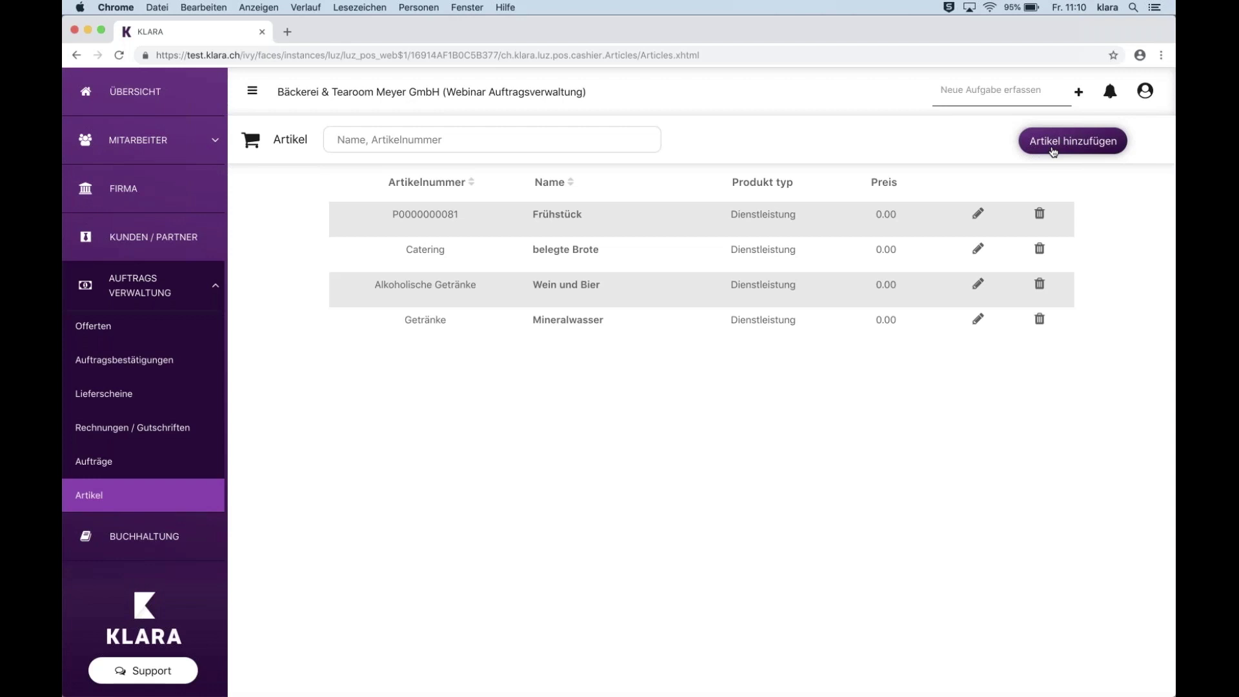
# Delete the Mineralwasser article from the Artikel list and start adding a new article.
pyautogui.click(1039, 319)
pyautogui.click(689, 423)
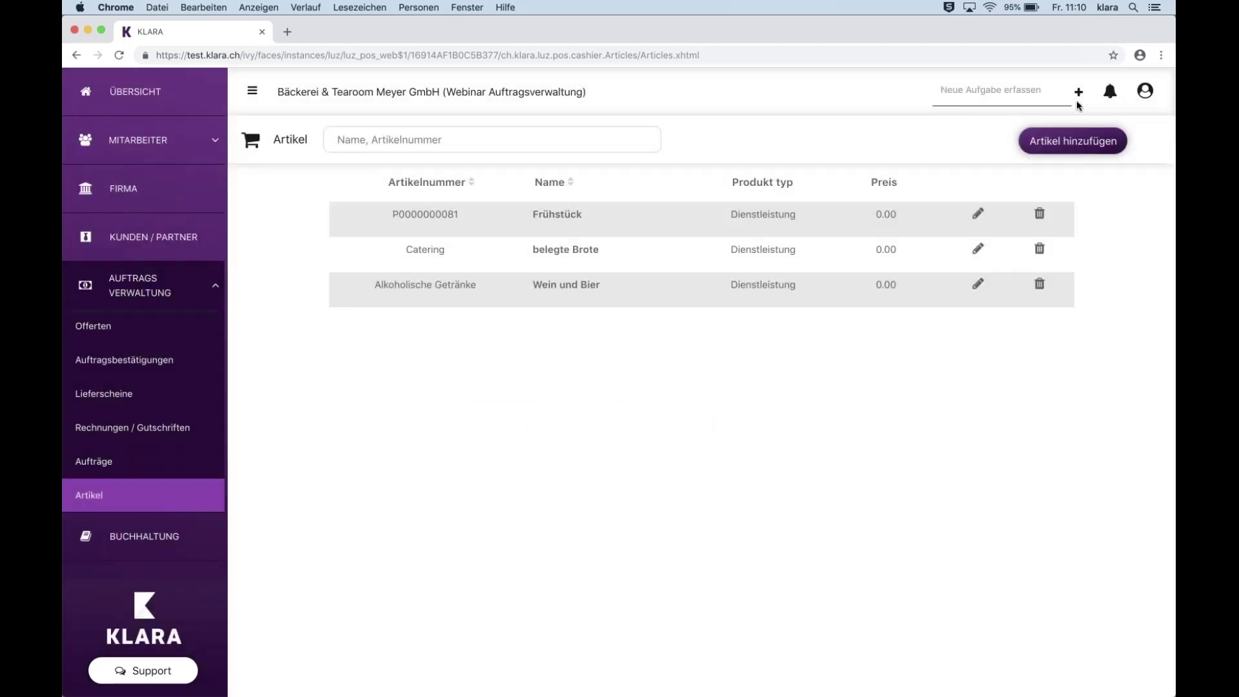
pyautogui.click(1073, 141)
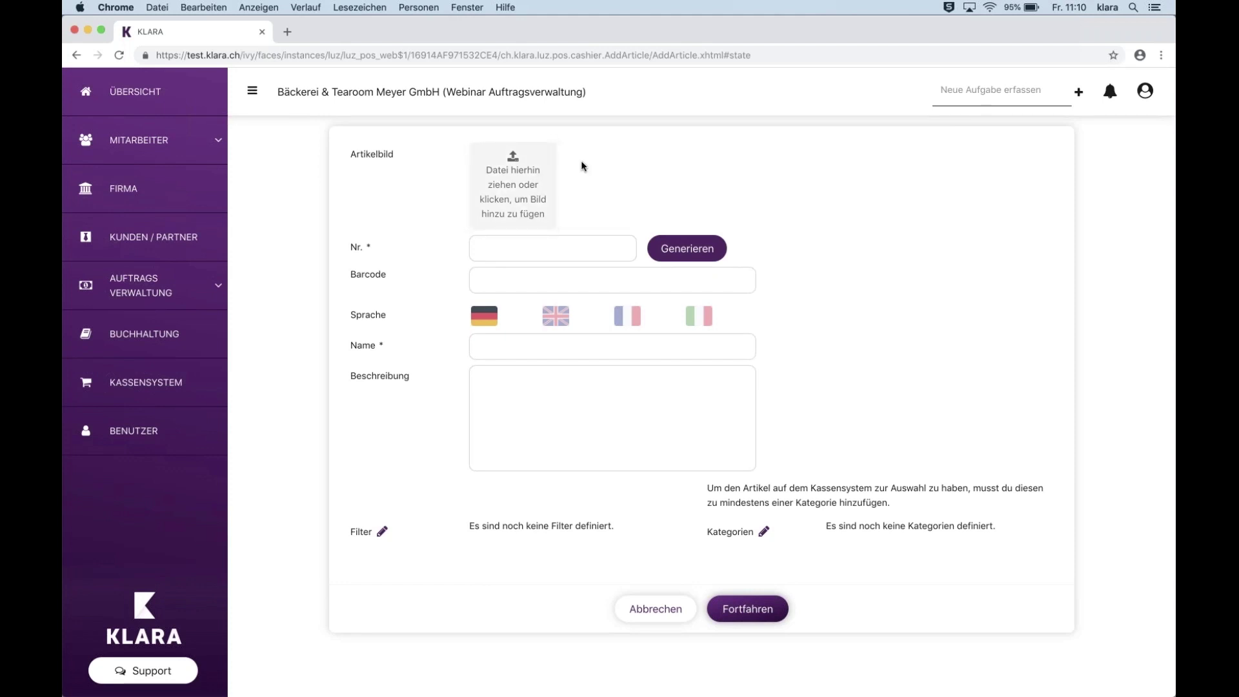
# Enter Getränke as the new article's number and Mineralwasser as its name.
pyautogui.click(561, 248)
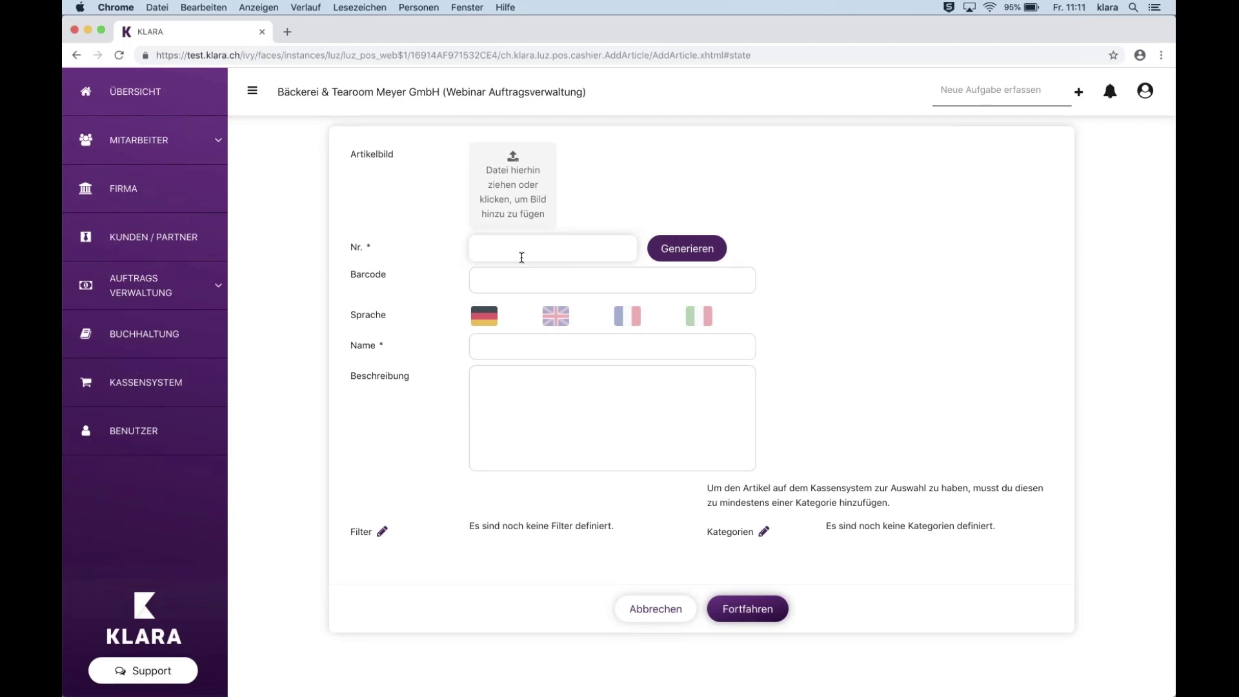
pyautogui.write('Getränke')
pyautogui.click(527, 345)
pyautogui.write('Miner')
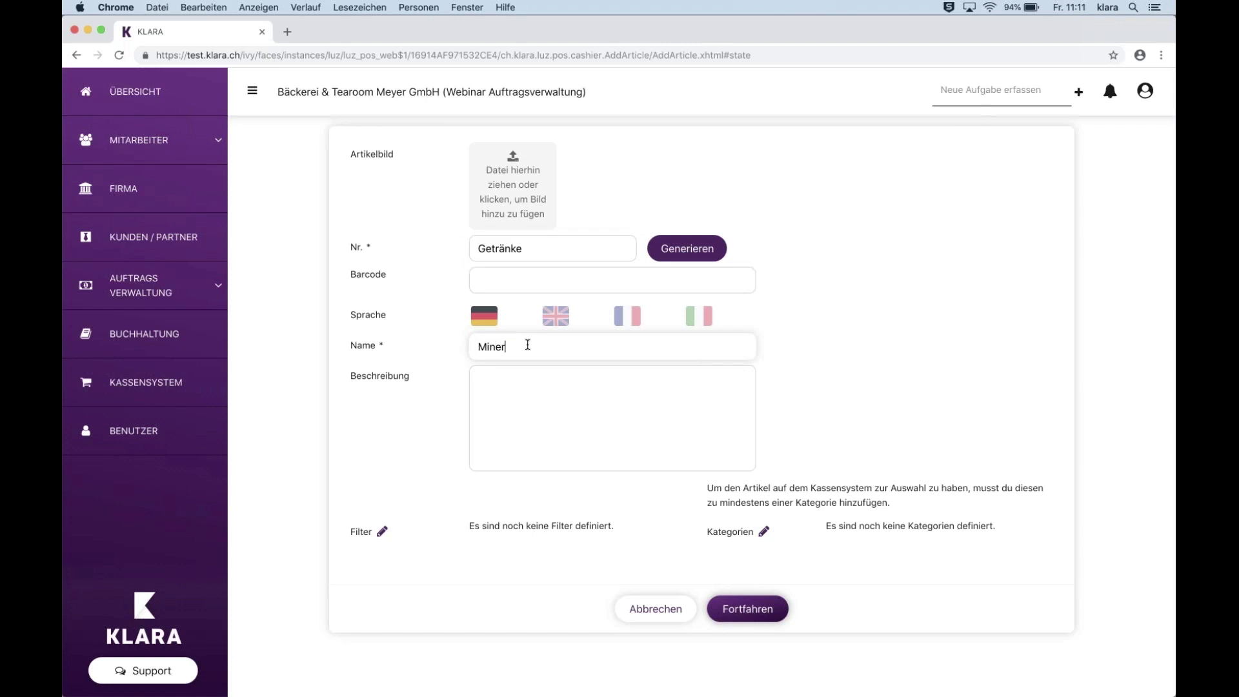
pyautogui.write('alwasser')
# Enter the article description "mit Kohlensäure" and continue to the product and price details.
pyautogui.click(509, 408)
pyautogui.write('mit')
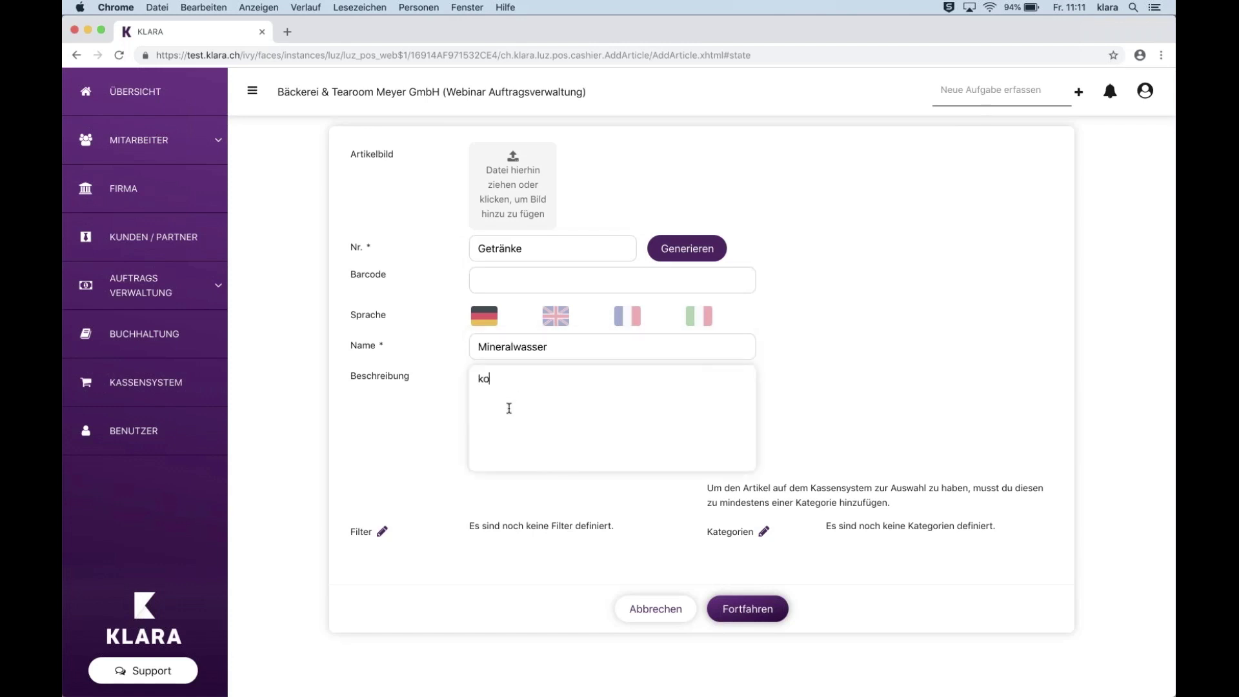
pyautogui.press('BackSpace')
pyautogui.press('BackSpace')
pyautogui.press('BackSpace')
pyautogui.write('mit ko')
pyautogui.press('BackSpace')
pyautogui.press('BackSpace')
pyautogui.write('Kohlensäure')
pyautogui.scroll(1, 617, 429)
pyautogui.click(736, 609)
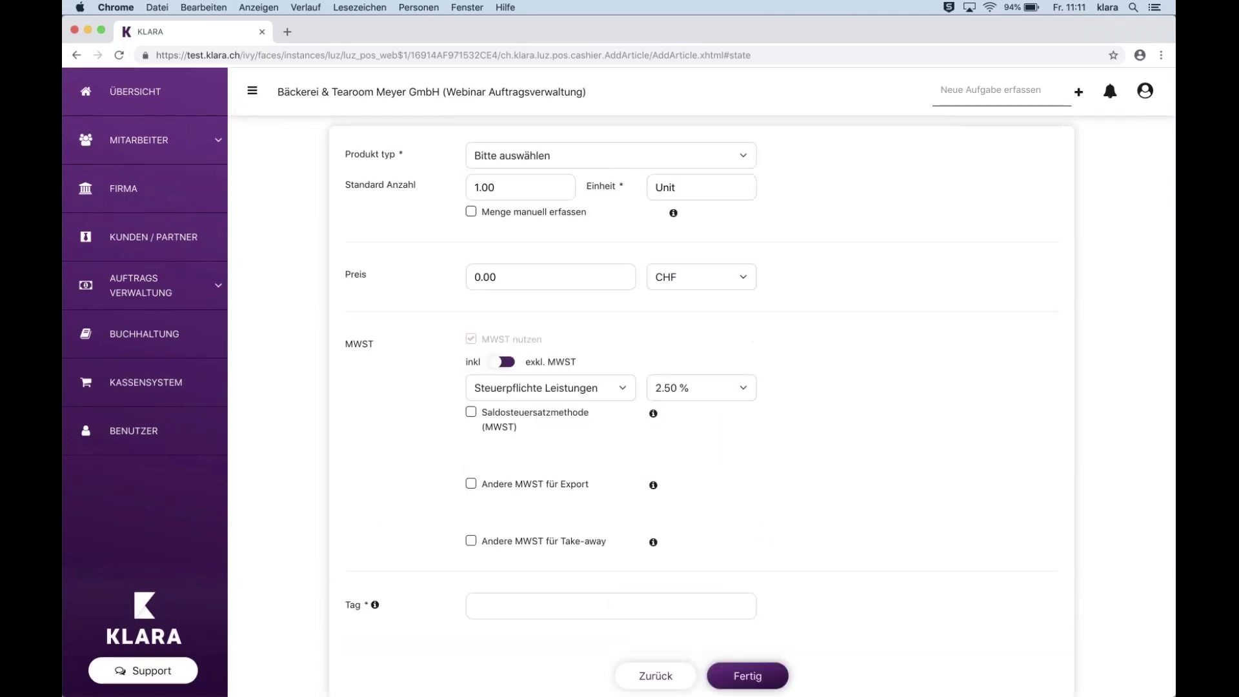
# Set the article's product type to Dienstleistung and its unit to pauschal.
pyautogui.click(548, 161)
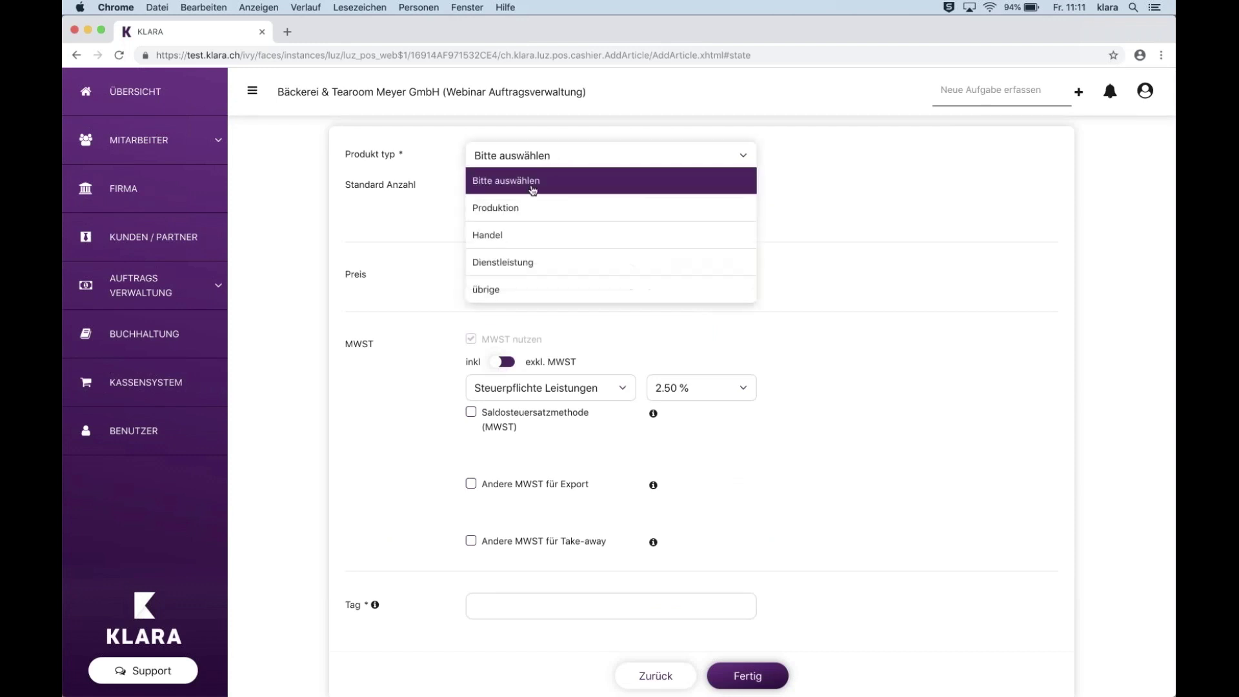
pyautogui.click(503, 262)
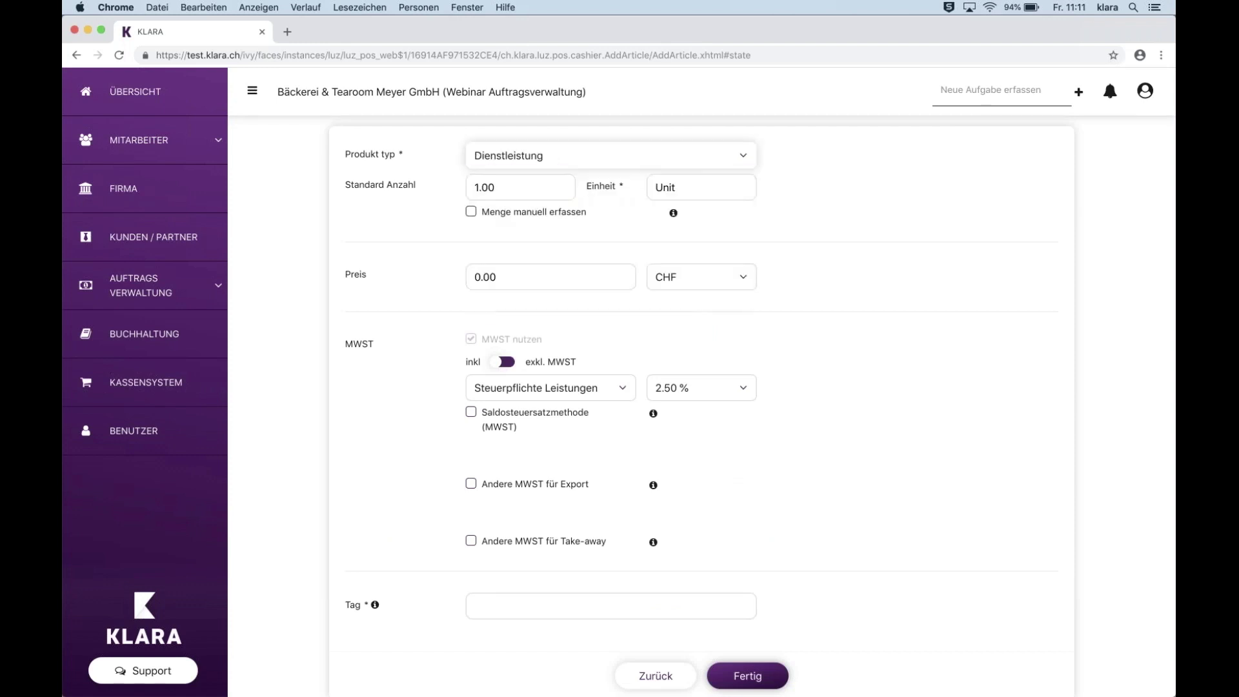
pyautogui.doubleClick(689, 187)
pyautogui.write('pauschal')
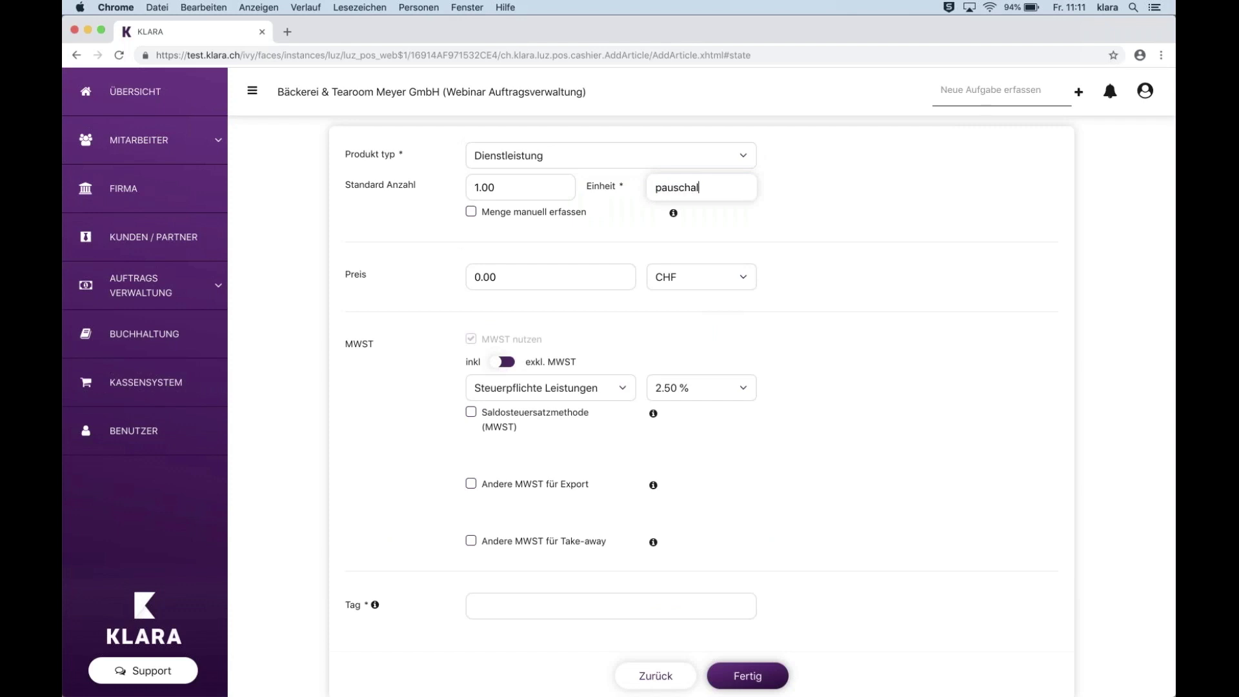
pyautogui.click(471, 196)
pyautogui.click(416, 255)
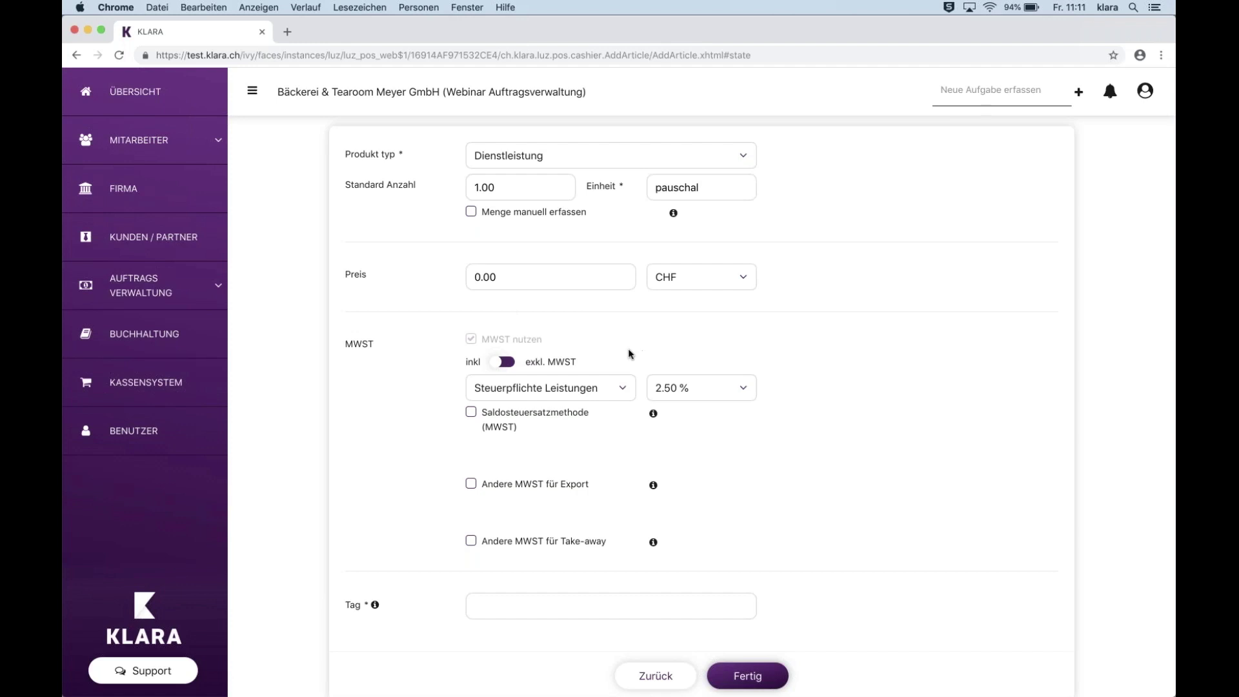
# Set the article's VAT to exkl. MWST with a rate of 7.70 %.
pyautogui.scroll(-2, 630, 353)
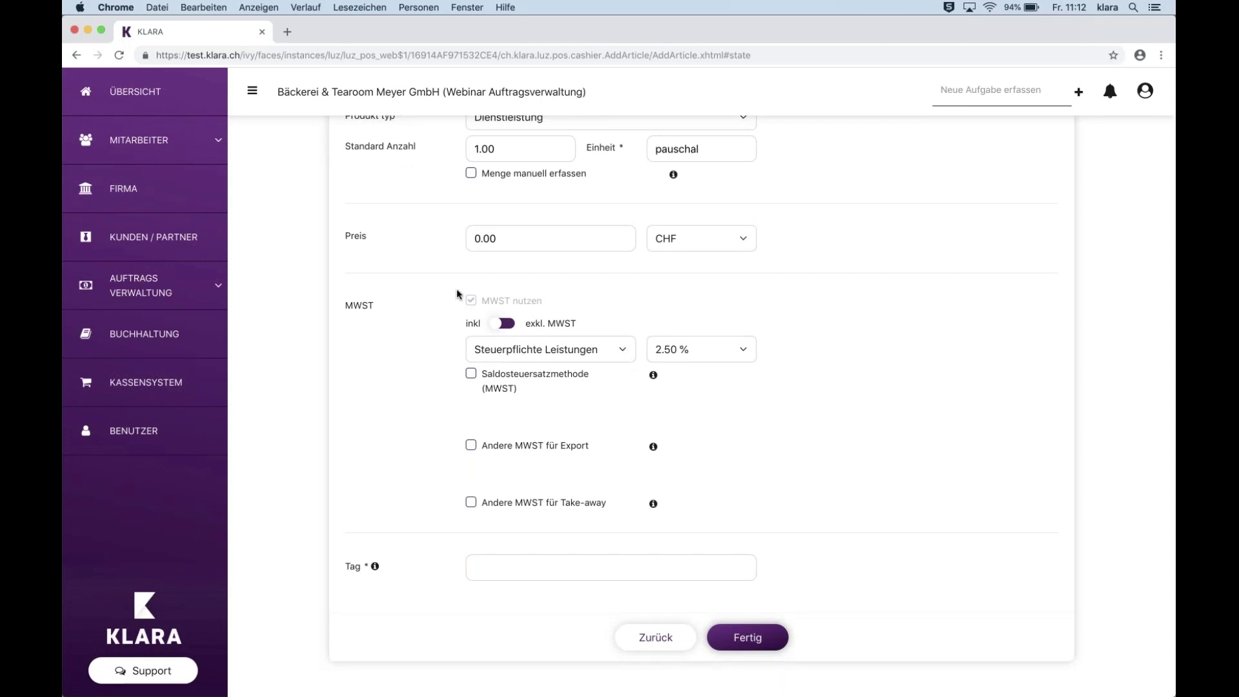
pyautogui.click(503, 325)
pyautogui.click(704, 349)
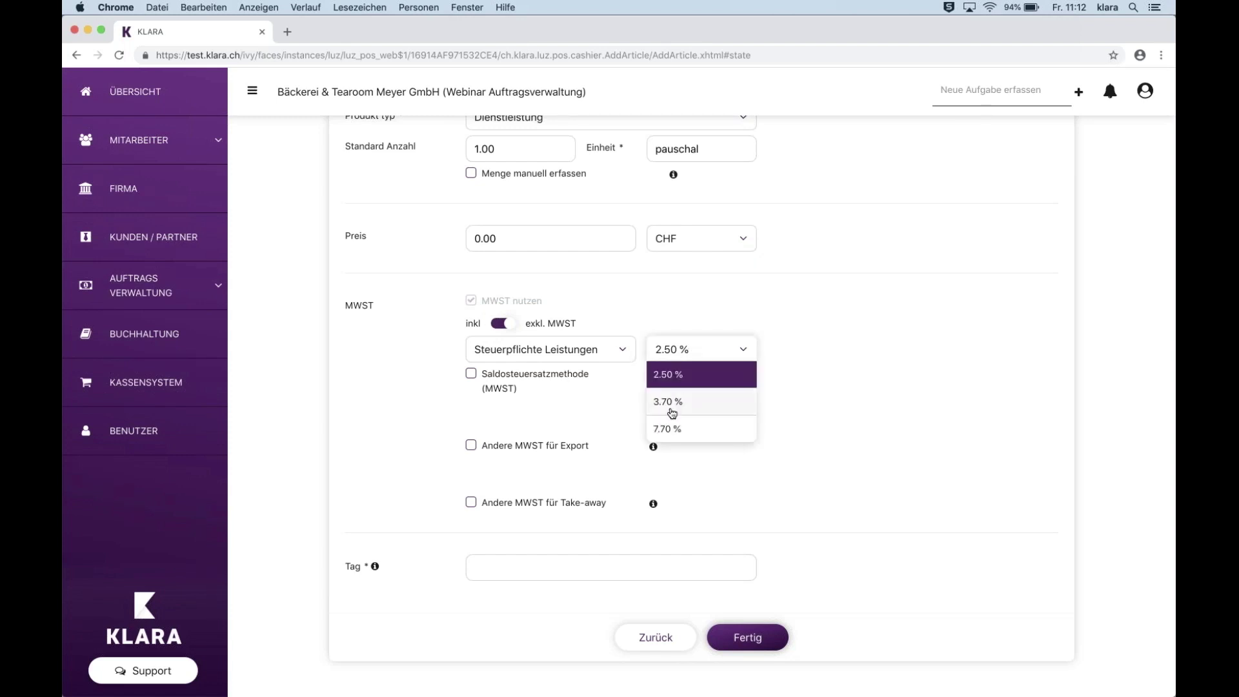
pyautogui.click(666, 430)
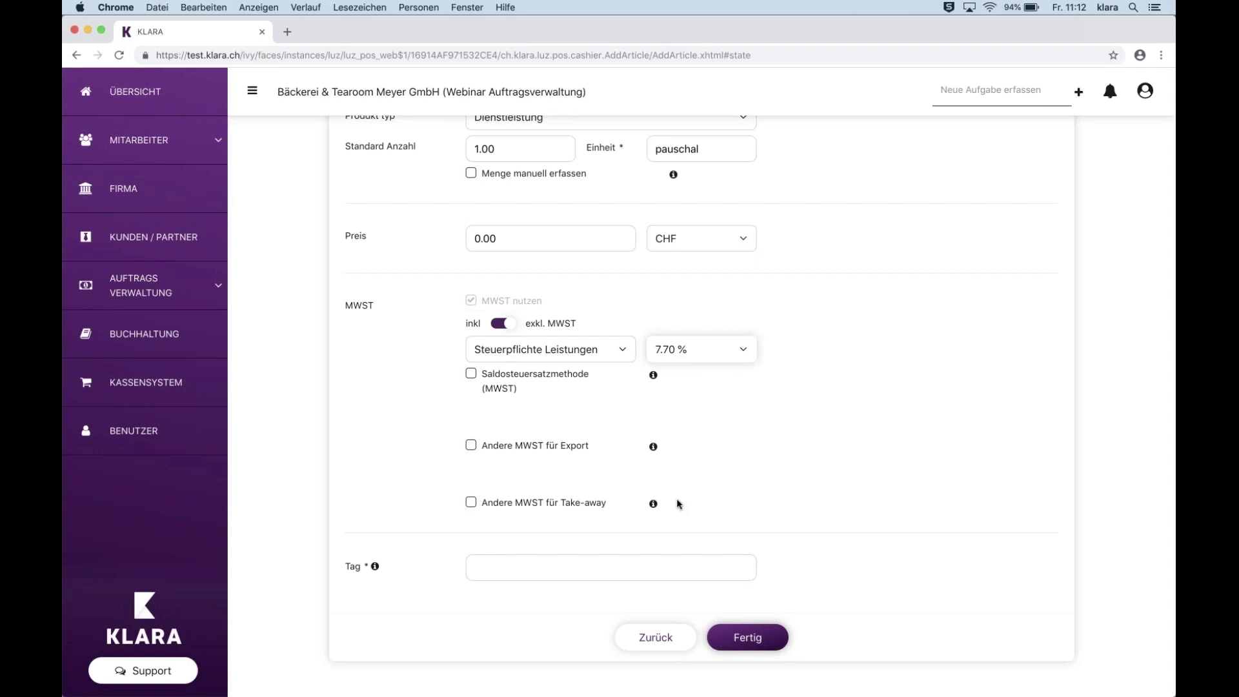
# Enter the tag mineralwasser and finish creating the article.
pyautogui.click(505, 571)
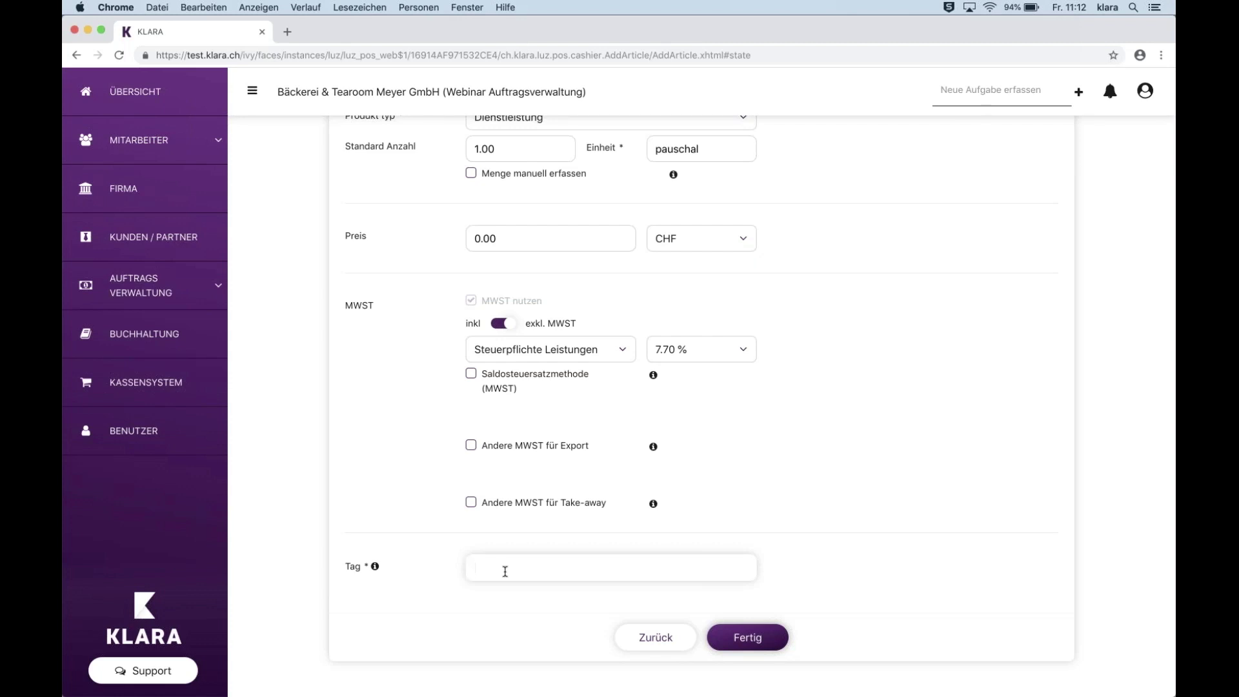
pyautogui.write('mineralwasser')
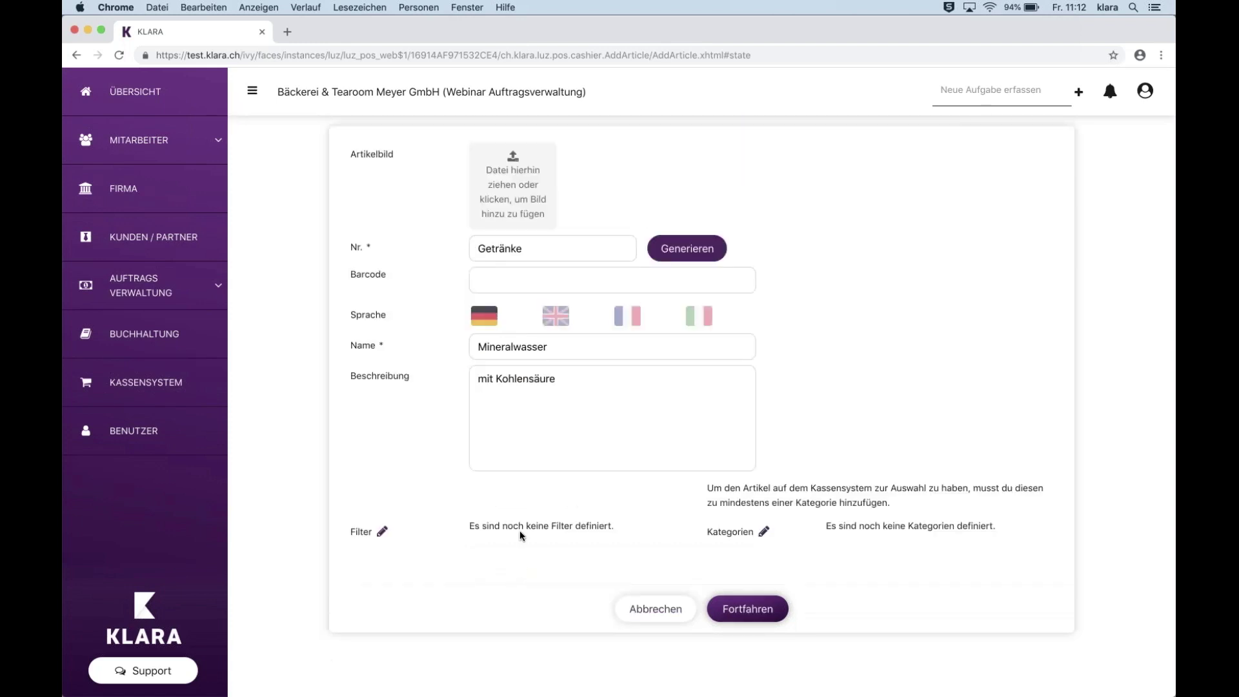
pyautogui.click(733, 607)
pyautogui.scroll(-1, 694, 540)
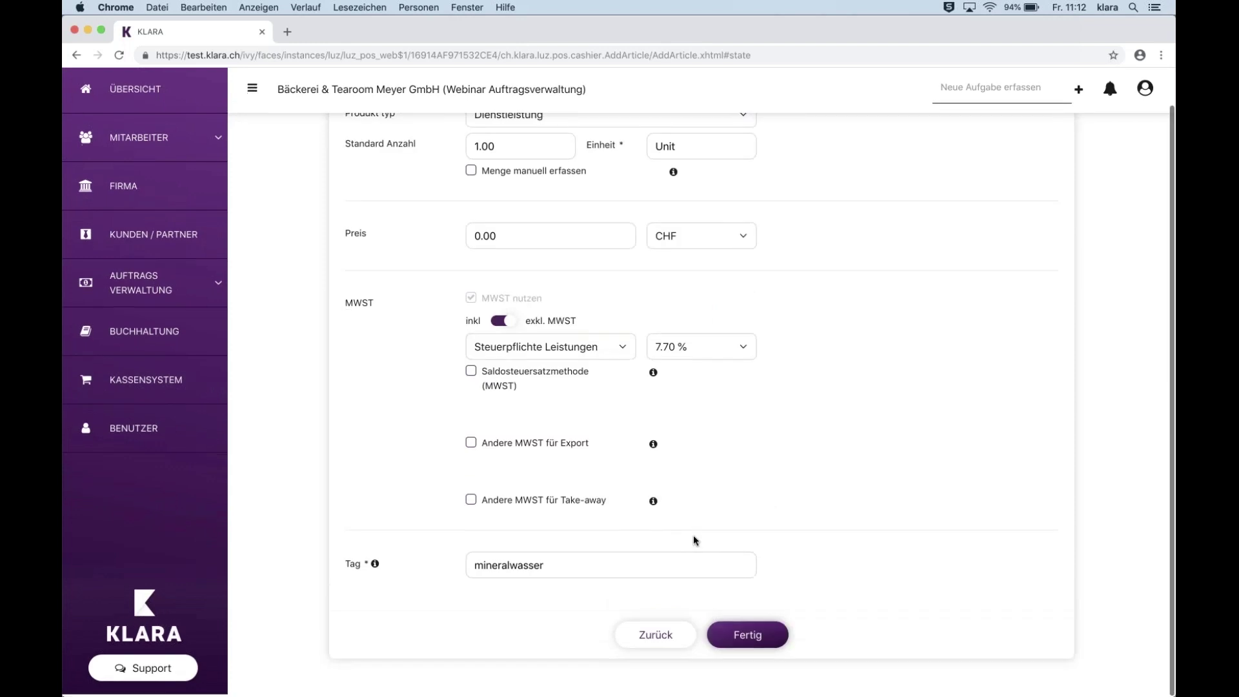
pyautogui.click(740, 638)
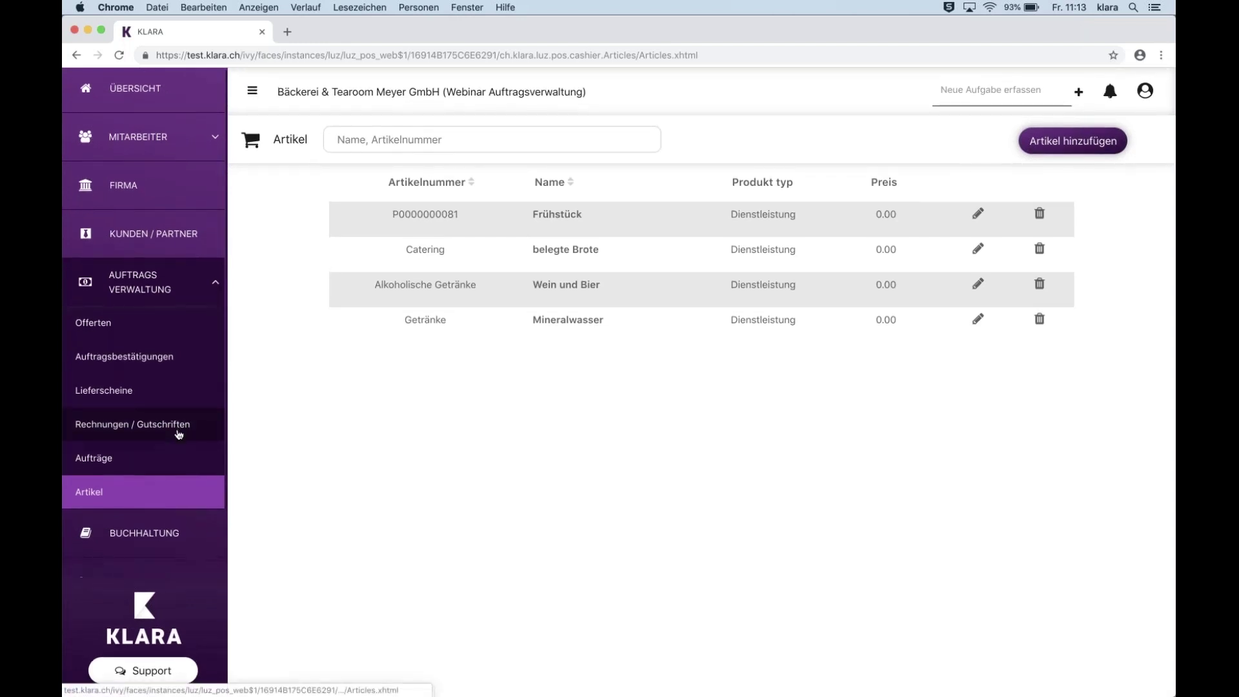
# Create a new offer from the Offerten overview for the existing customer Gurit Holding AG.
pyautogui.scroll(-1, 155, 400)
pyautogui.click(136, 327)
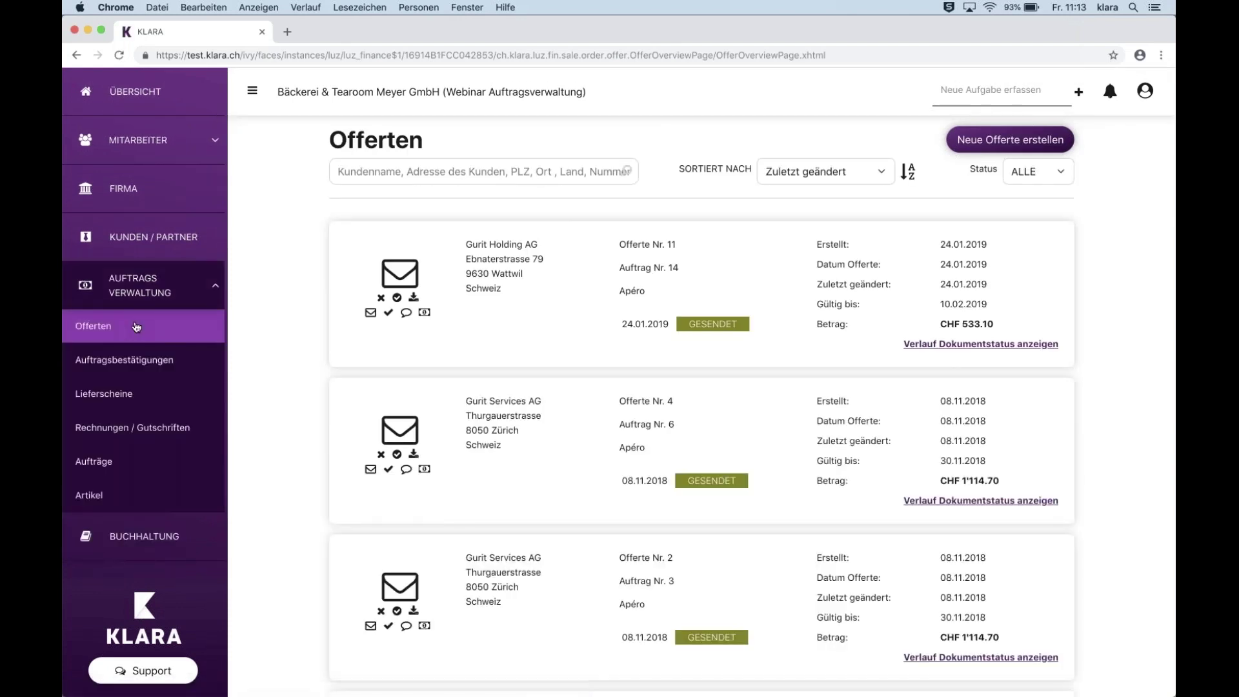
pyautogui.click(1011, 141)
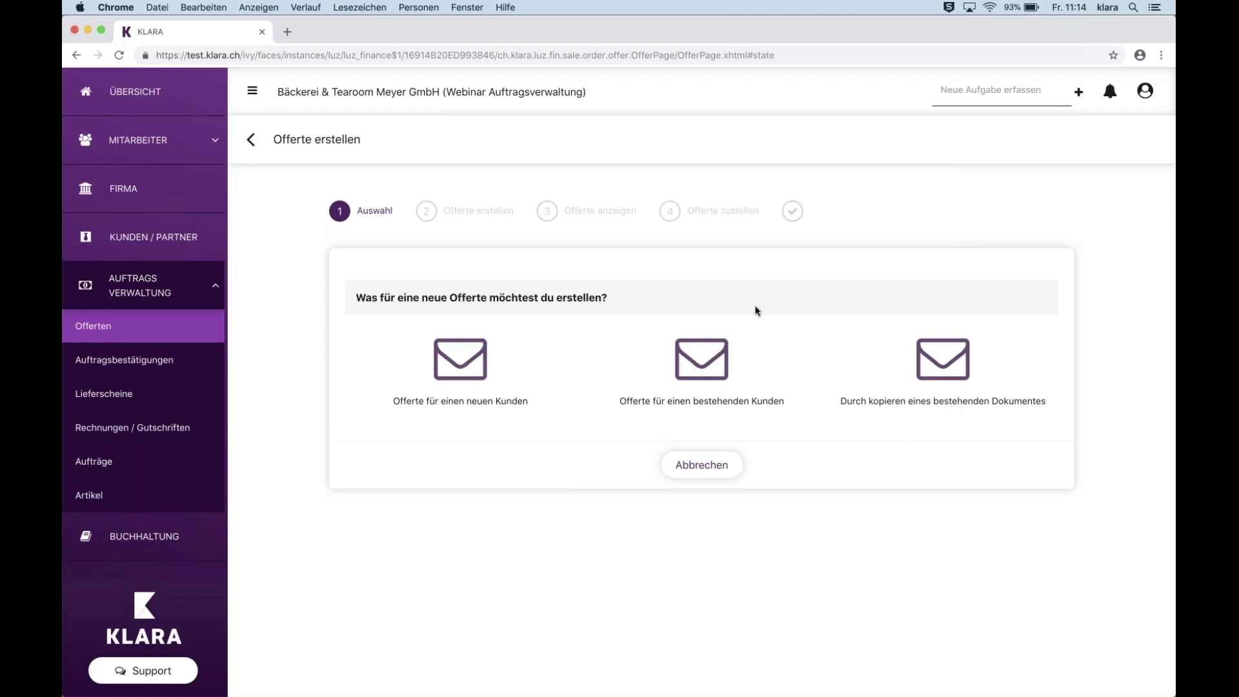
pyautogui.click(711, 366)
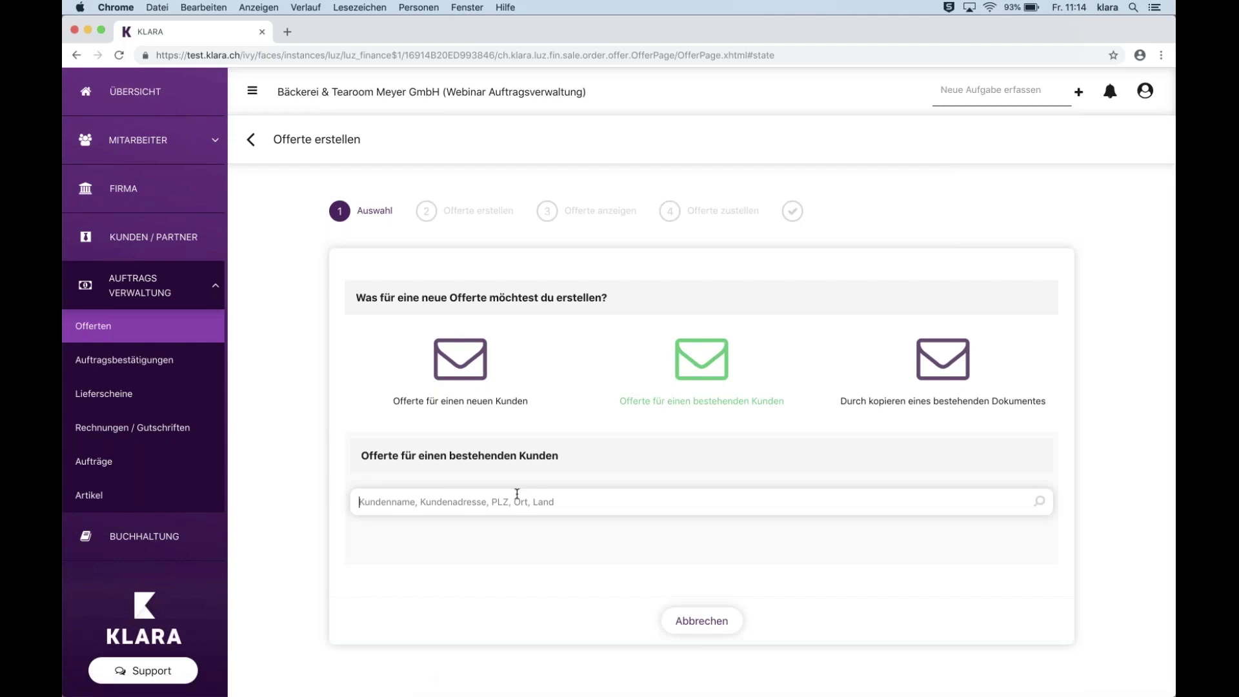
pyautogui.write('gurit')
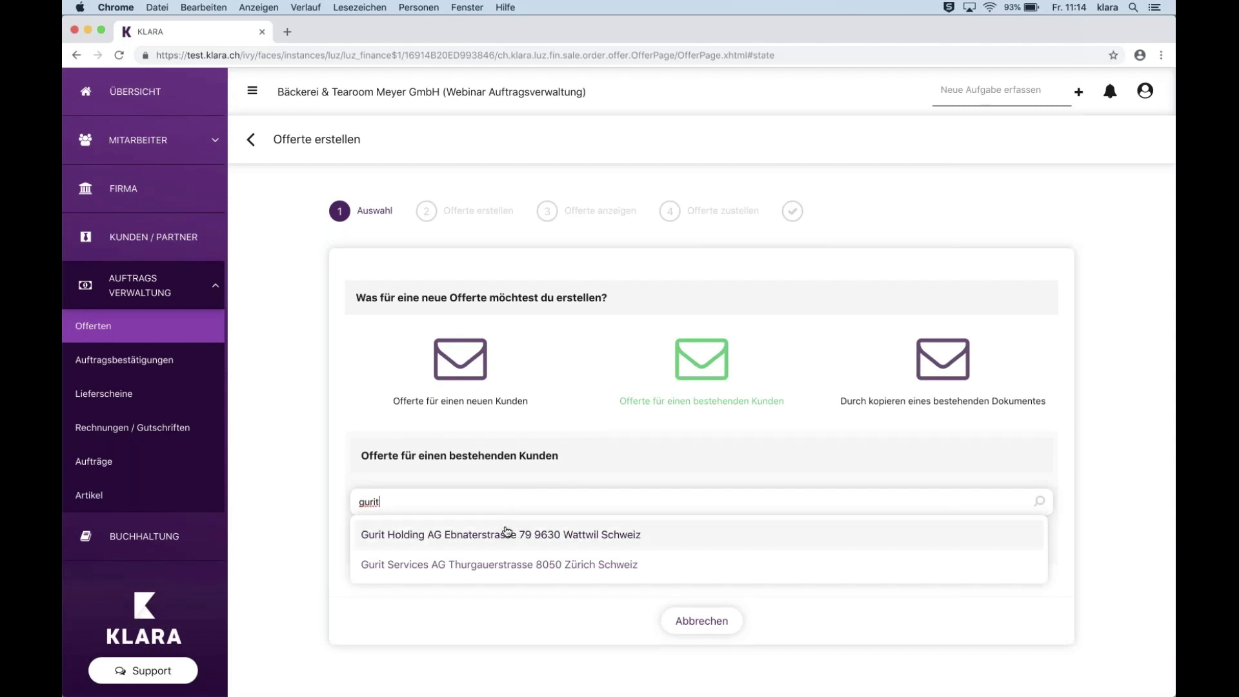
pyautogui.click(710, 534)
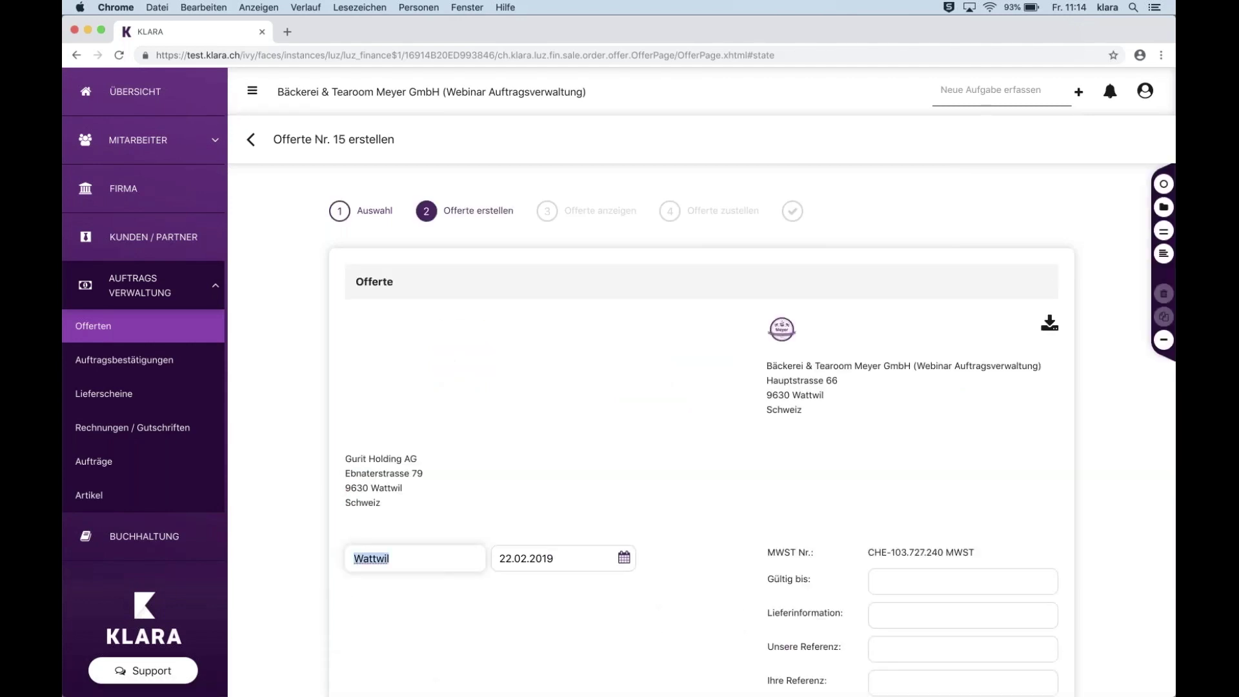
# Set the offer's Gültig bis date to 15.04.2019.
pyautogui.scroll(-5, 752, 469)
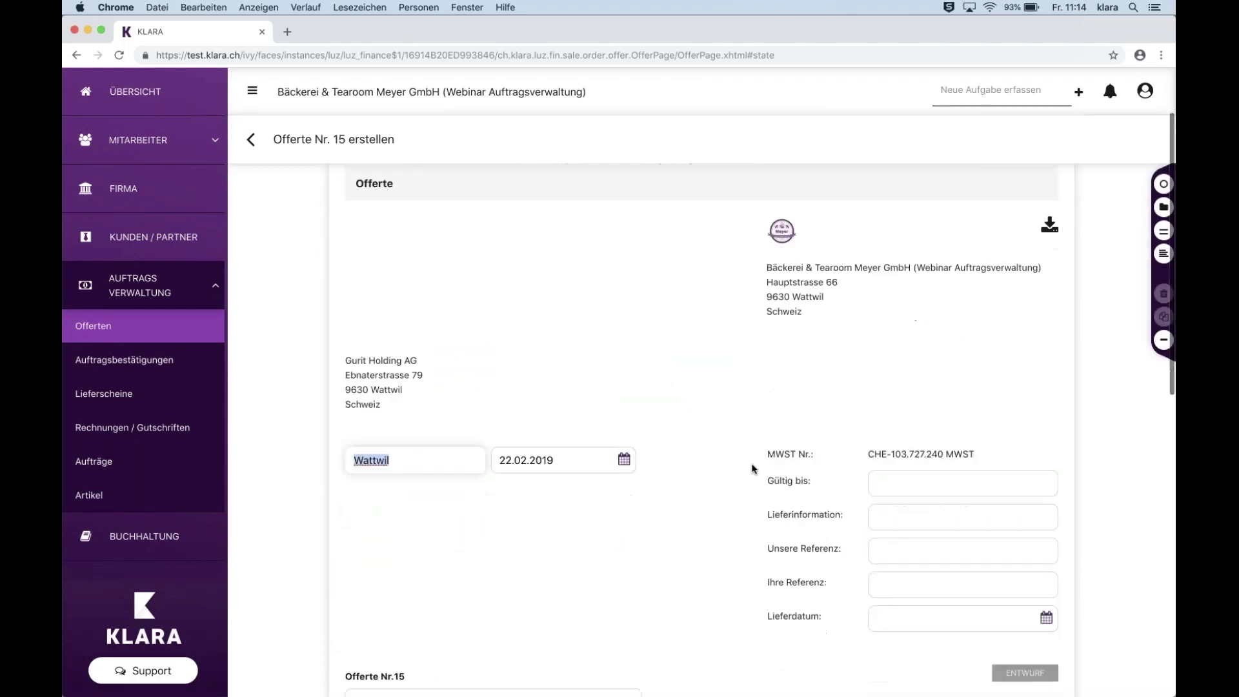
pyautogui.scroll(2, 752, 469)
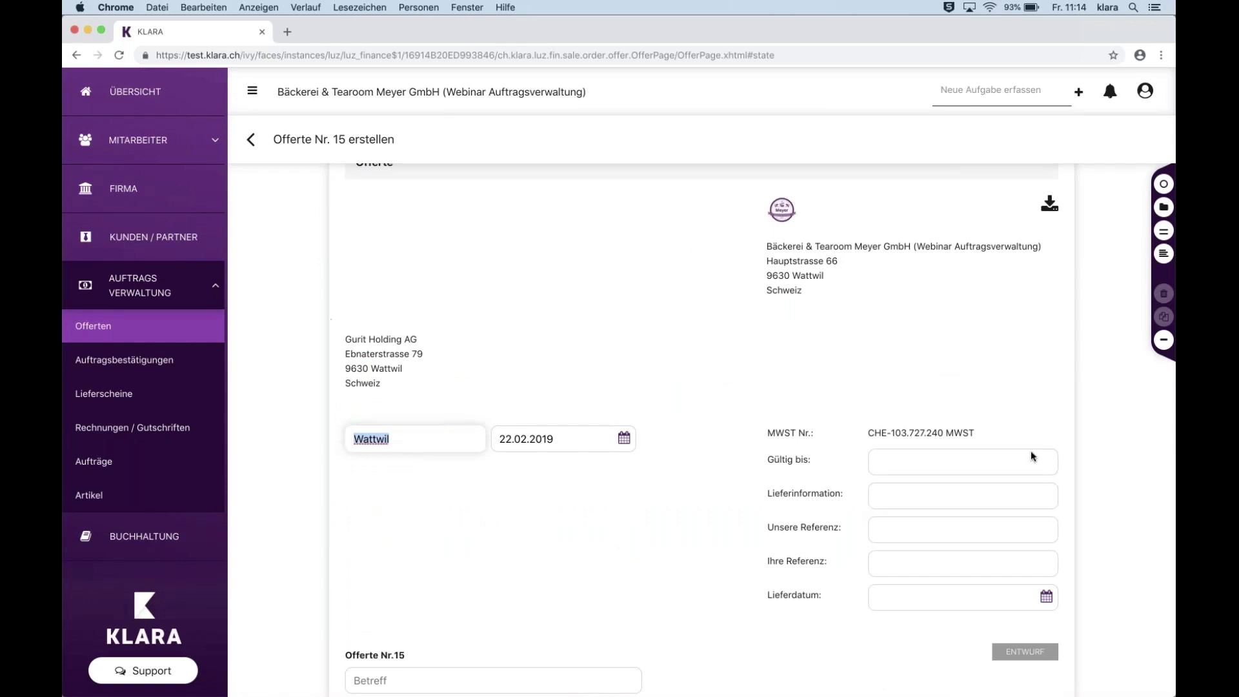
pyautogui.scroll(-3, 1025, 456)
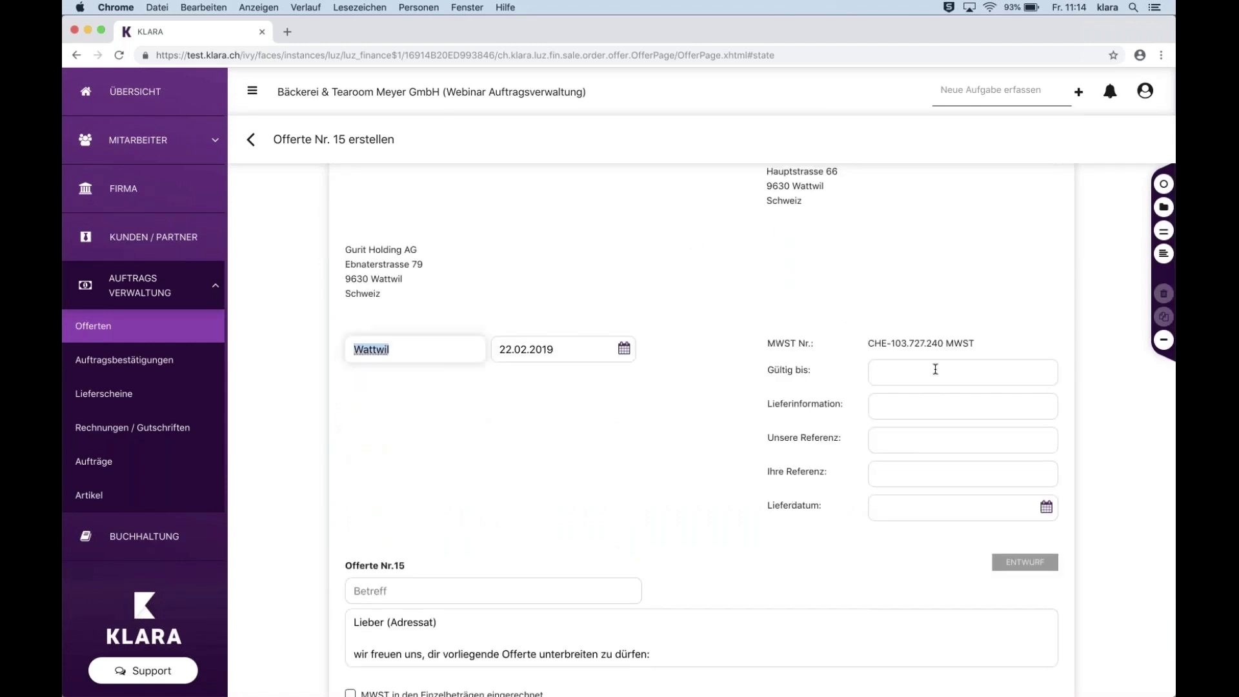
pyautogui.click(935, 369)
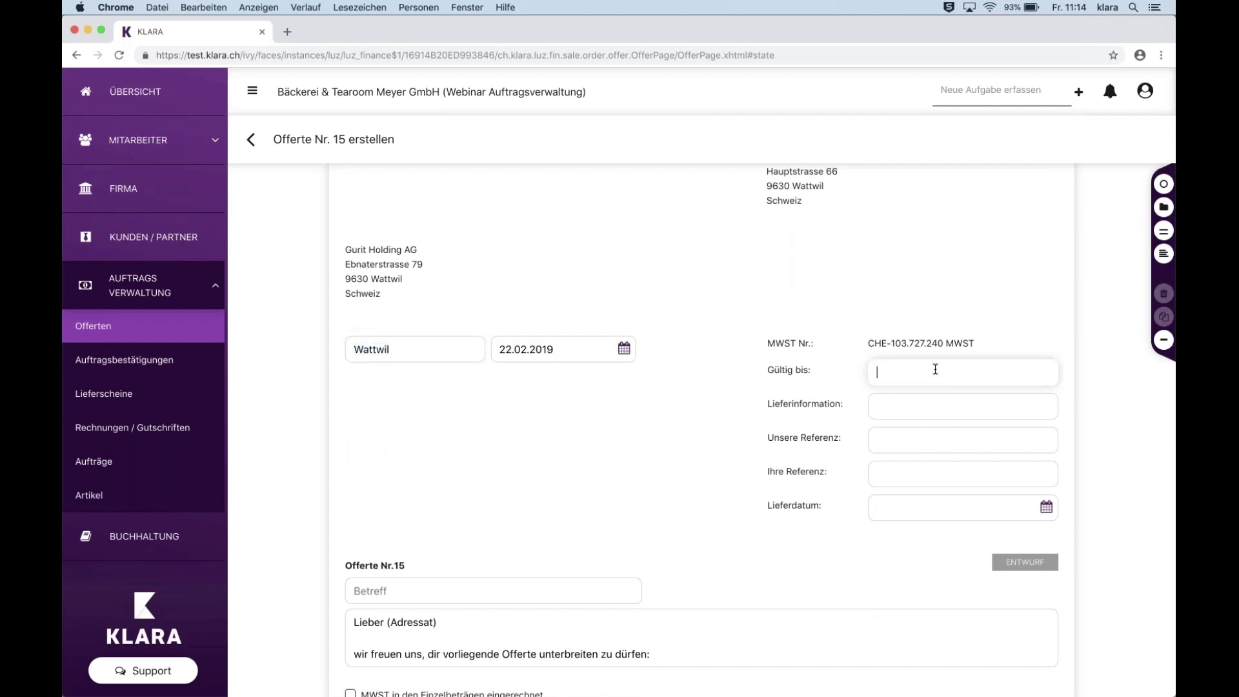
pyautogui.scroll(-3, 935, 370)
pyautogui.scroll(3, 935, 369)
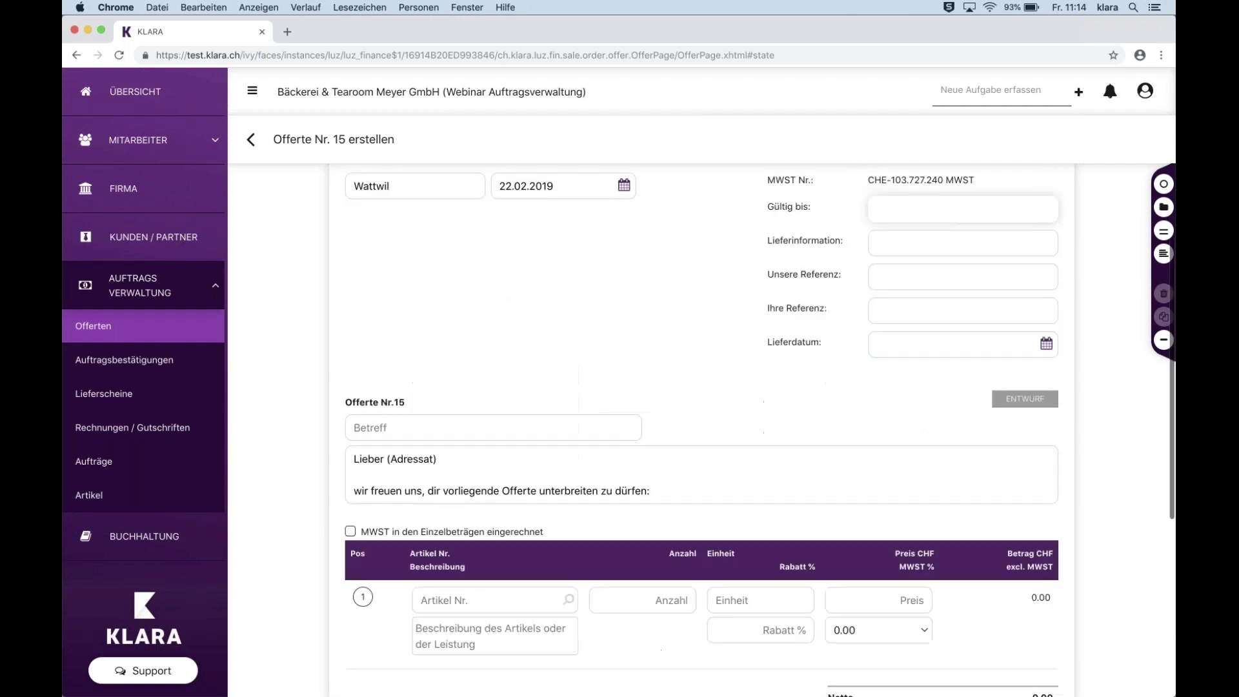
pyautogui.scroll(2, 760, 404)
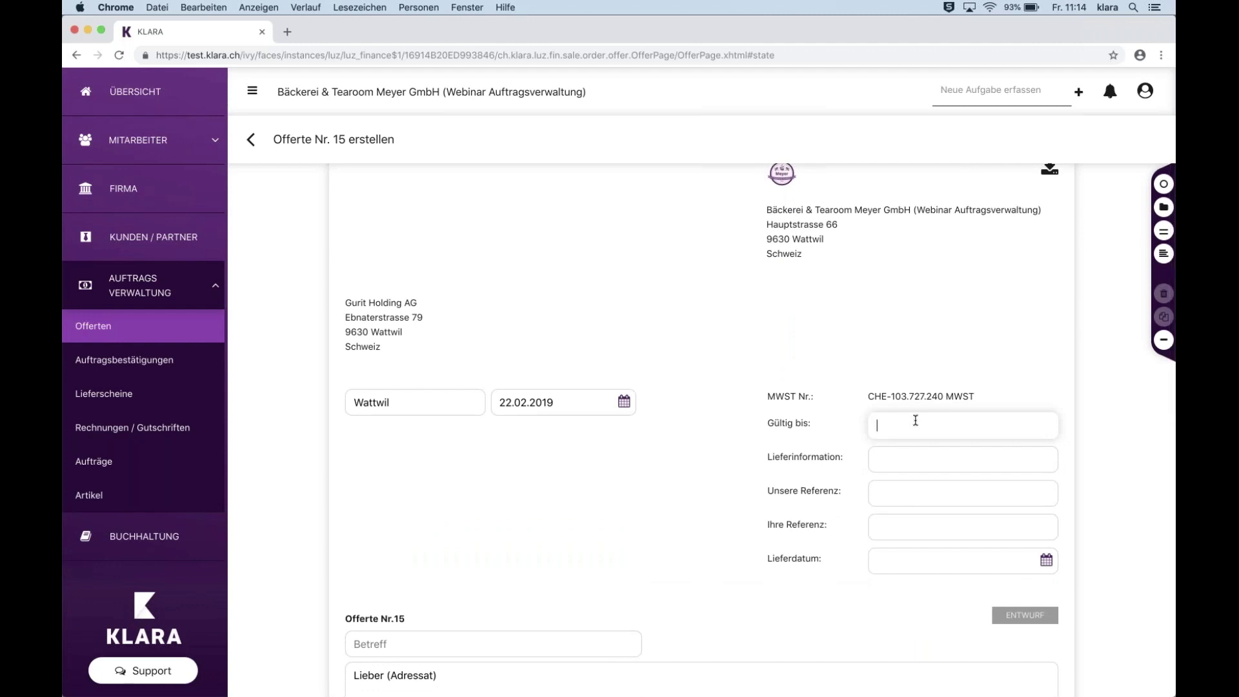
pyautogui.write('15.04.2019')
# Enter Apéro as the offer's Lieferinformation and CV as Unsere Referenz.
pyautogui.scroll(-5, 933, 420)
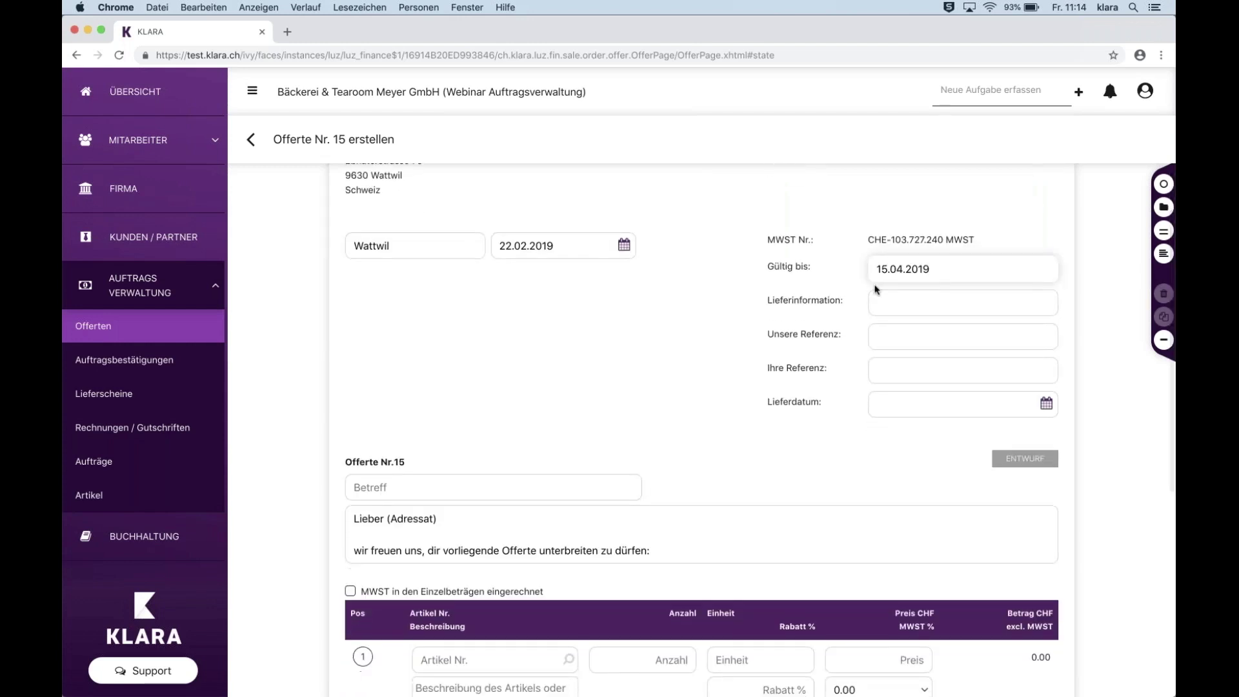
pyautogui.click(881, 299)
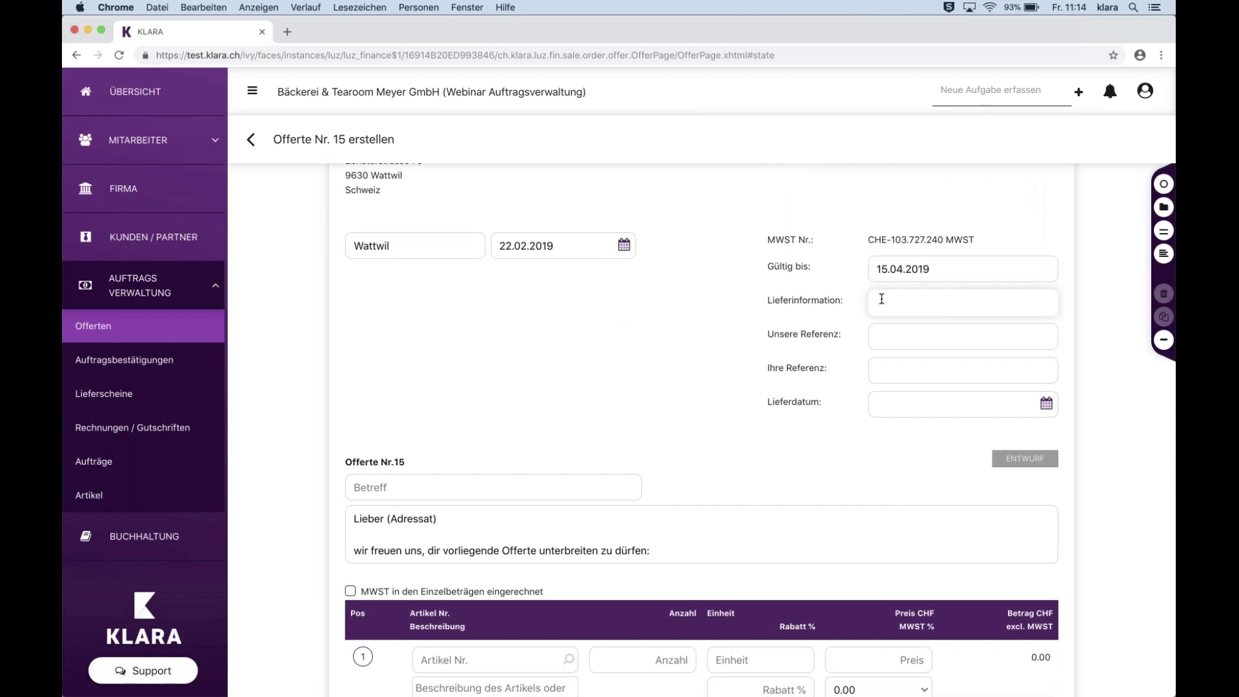
pyautogui.write('Apéro')
pyautogui.click(903, 349)
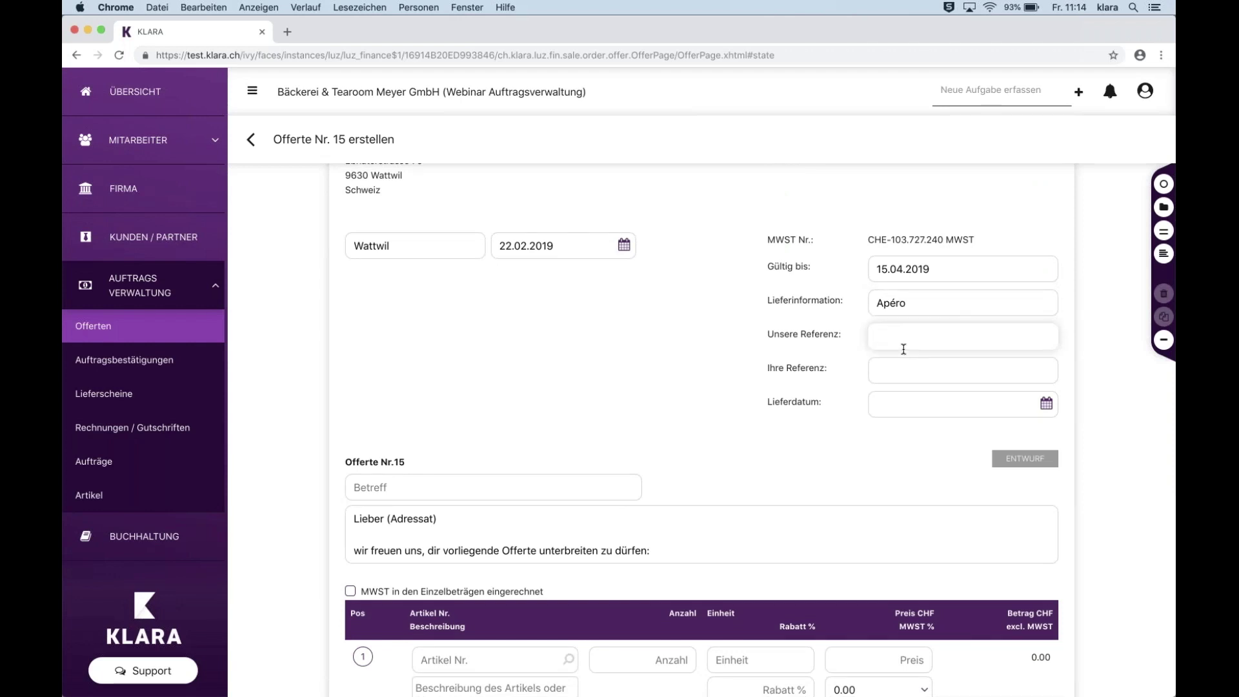
pyautogui.write('CV')
# Enter the customer contact's name as Ihre Referenz and set the Lieferdatum to 16.03.2019.
pyautogui.click(912, 362)
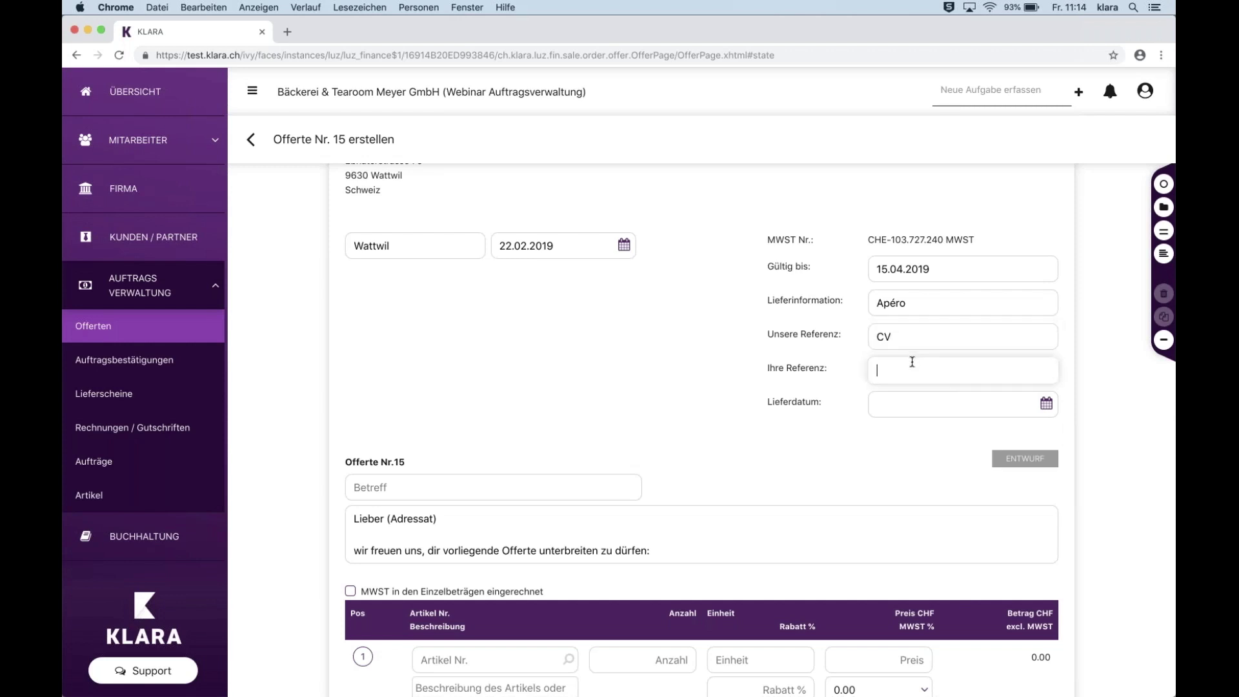
pyautogui.write('Max Muster')
pyautogui.click(906, 397)
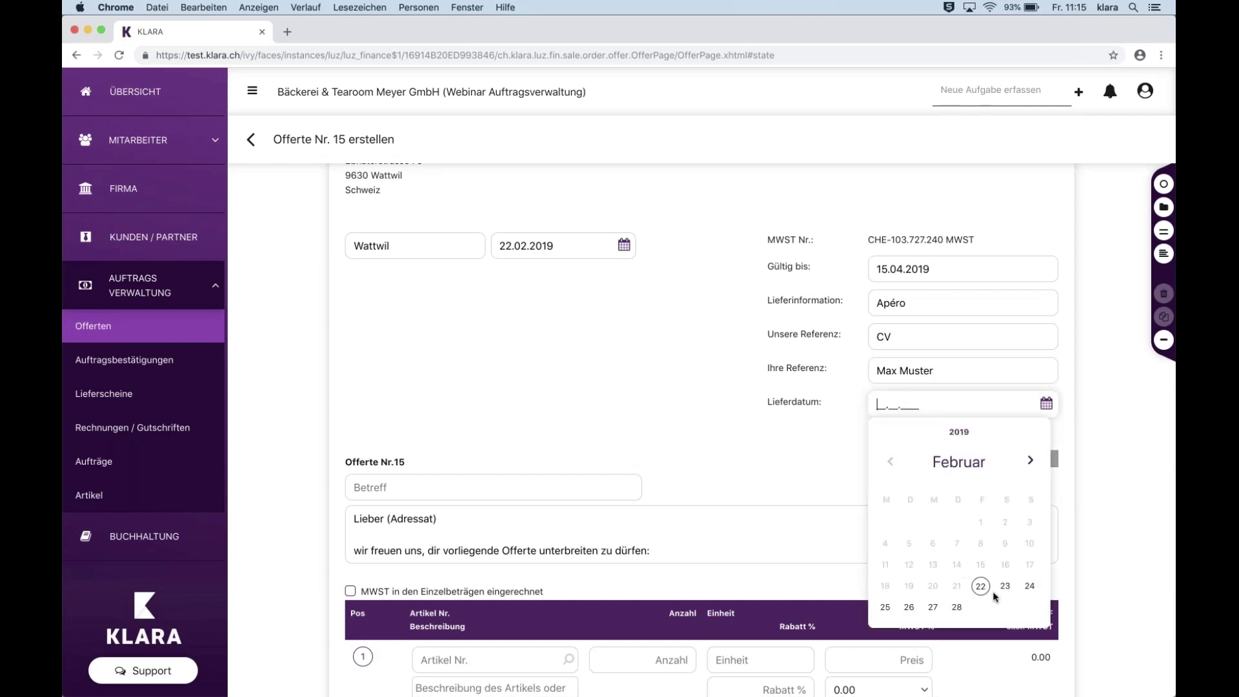
pyautogui.click(1030, 460)
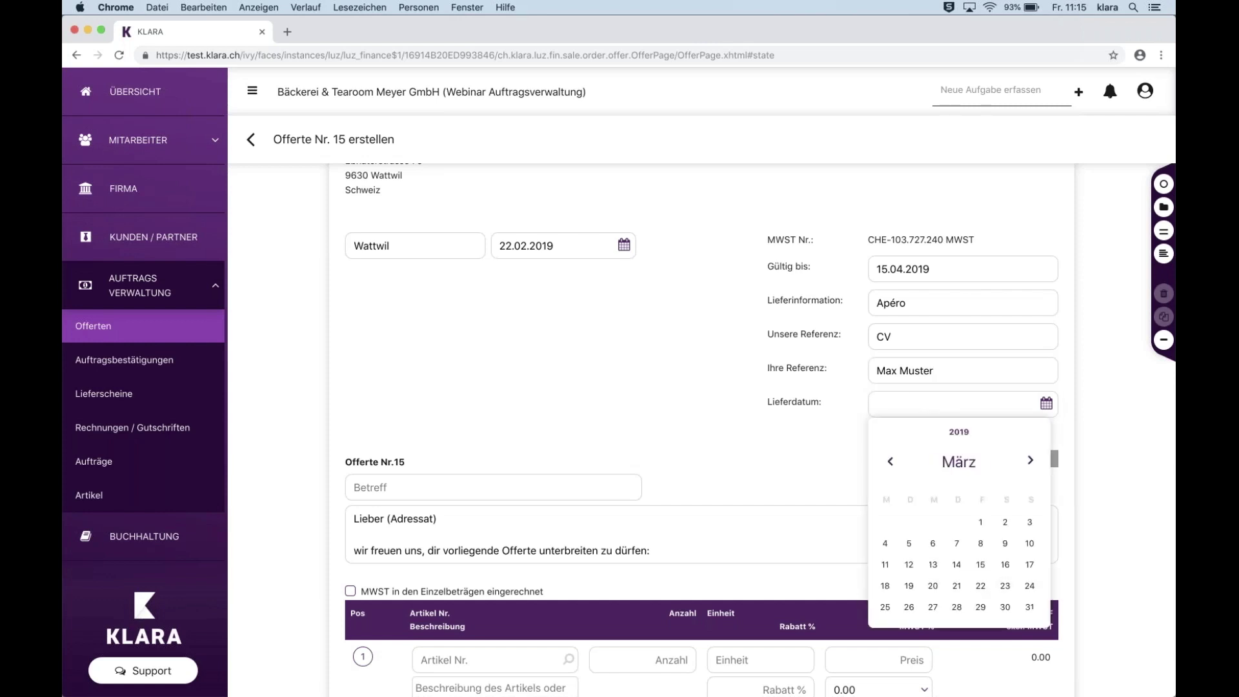
pyautogui.click(1006, 565)
pyautogui.scroll(-2, 626, 316)
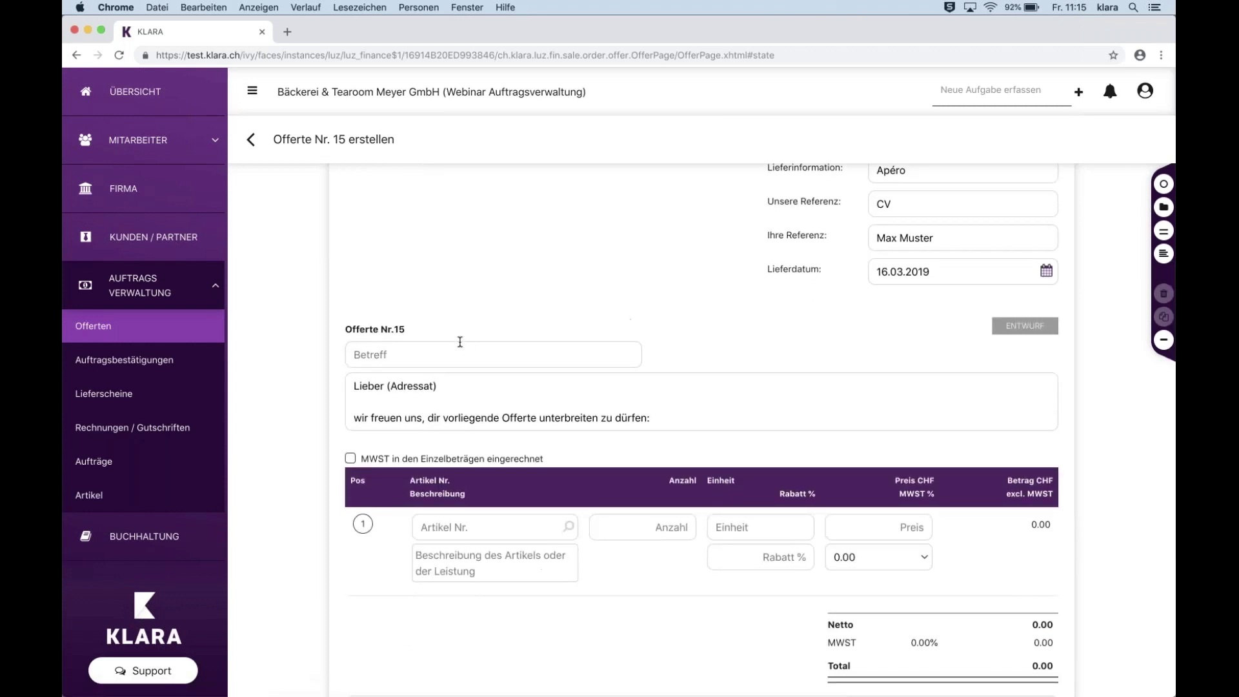
# Enter Apéro as the offer's Betreff.
pyautogui.click(401, 346)
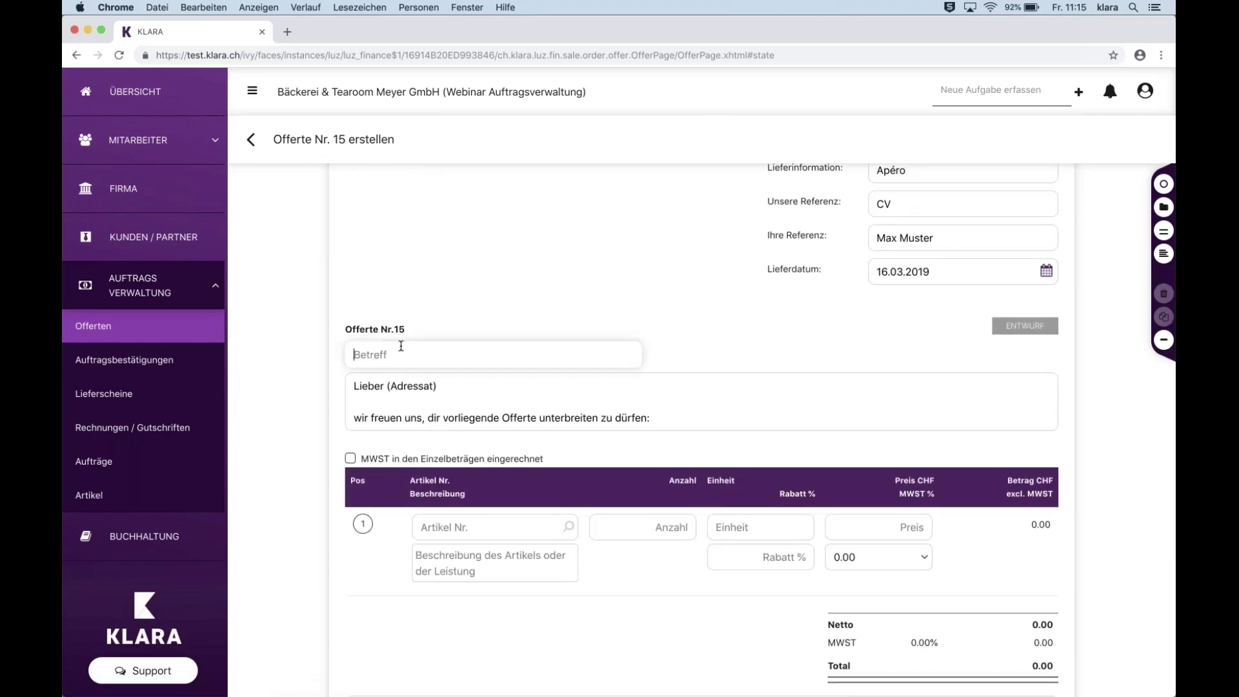
pyautogui.write('Apéro')
pyautogui.scroll(-2, 446, 322)
pyautogui.moveTo(443, 322); pyautogui.dragTo(387, 321)
pyautogui.moveTo(521, 355); pyautogui.dragTo(383, 324)
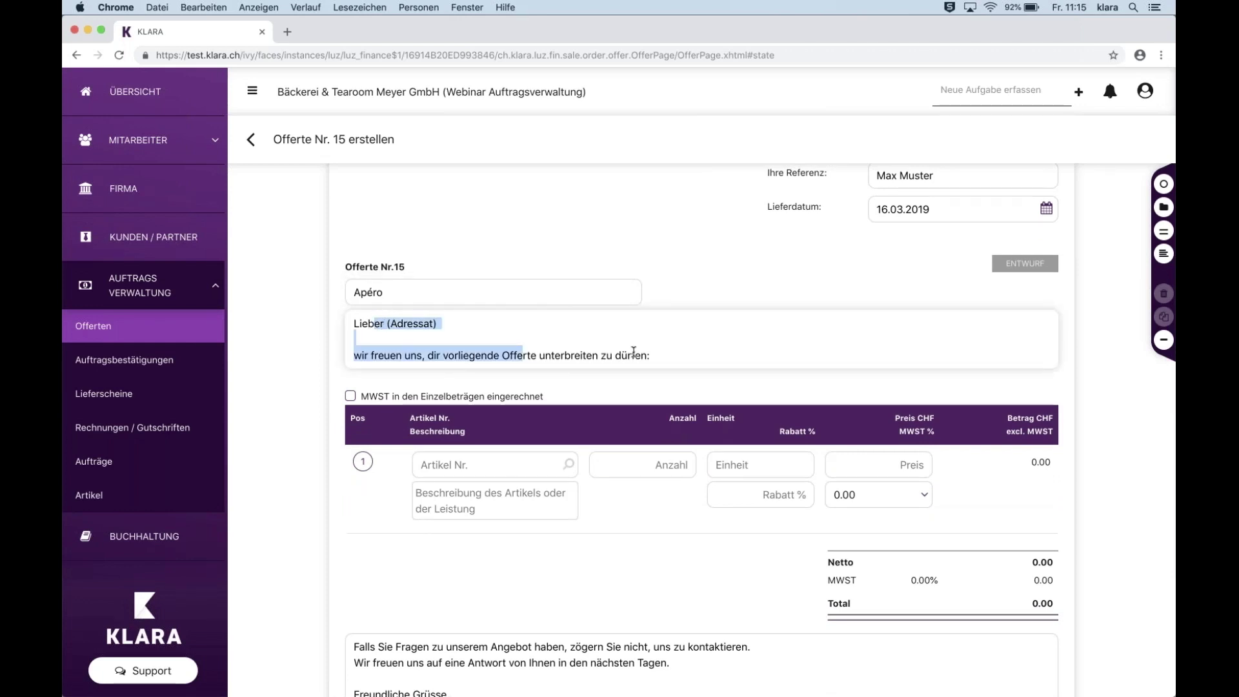
pyautogui.moveTo(633, 352); pyautogui.dragTo(482, 334)
pyautogui.click(483, 334)
pyautogui.scroll(-1, 548, 329)
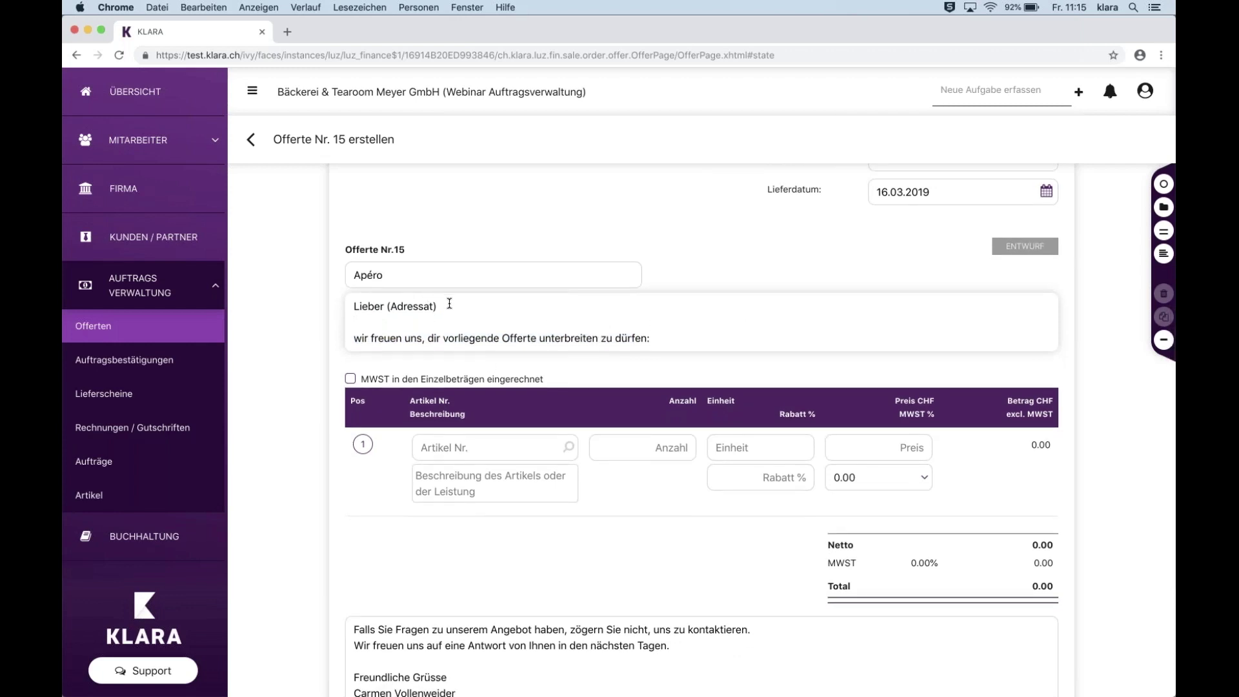
# Replace the (Adressat) placeholder in the offer's salutation with the contact's first name and start a new paragraph below it.
pyautogui.moveTo(439, 306); pyautogui.dragTo(384, 305)
pyautogui.press('BackSpace')
pyautogui.write('Max')
pyautogui.press('Return')
pyautogui.press('Return')
# Add the sentence "Vielen Dank für deinen Auftrag." to the introductory text below the salutation.
pyautogui.write('Vielen DAnk')
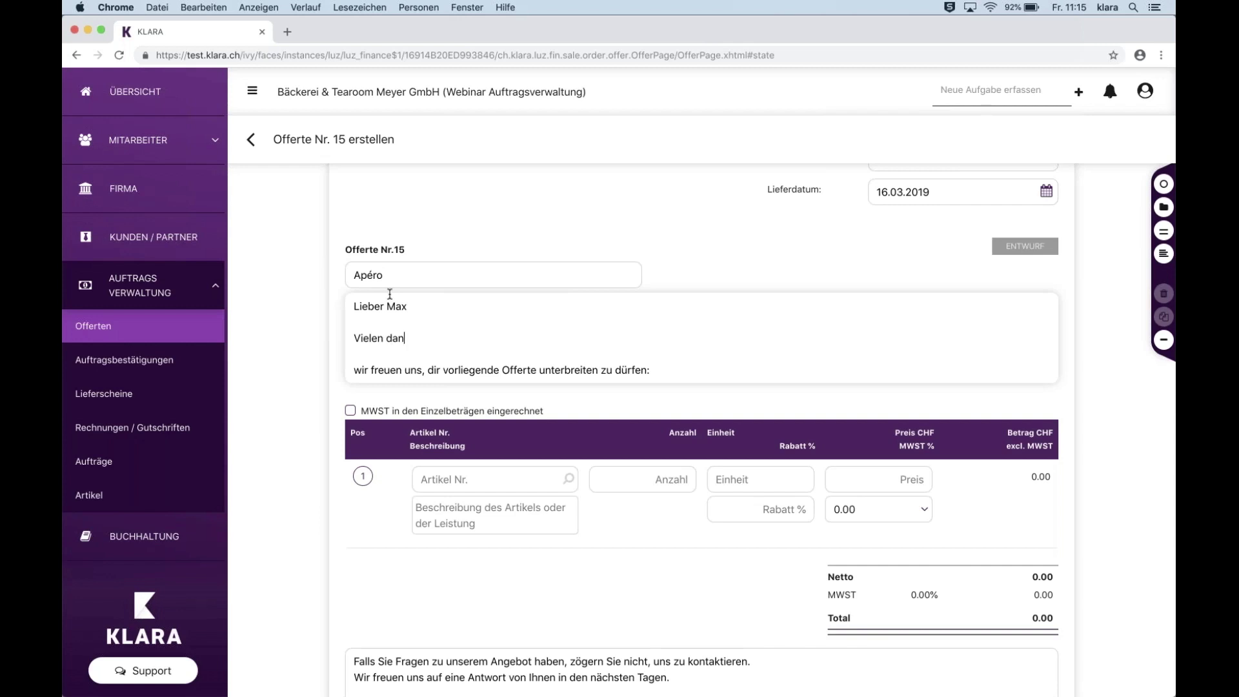
pyautogui.press('BackSpace')
pyautogui.press('BackSpace')
pyautogui.press('BackSpace')
pyautogui.press('BackSpace')
pyautogui.write('DAnk')
pyautogui.press('BackSpace')
pyautogui.press('BackSpace')
pyautogui.press('BackSpace')
pyautogui.press('BackSpace')
pyautogui.write('ank')
pyautogui.press('BackSpace')
pyautogui.press('BackSpace')
pyautogui.press('BackSpace')
pyautogui.press('BackSpace')
pyautogui.write('Dank für deinen au')
pyautogui.press('BackSpace')
pyautogui.press('BackSpace')
pyautogui.write('Auftrag.')
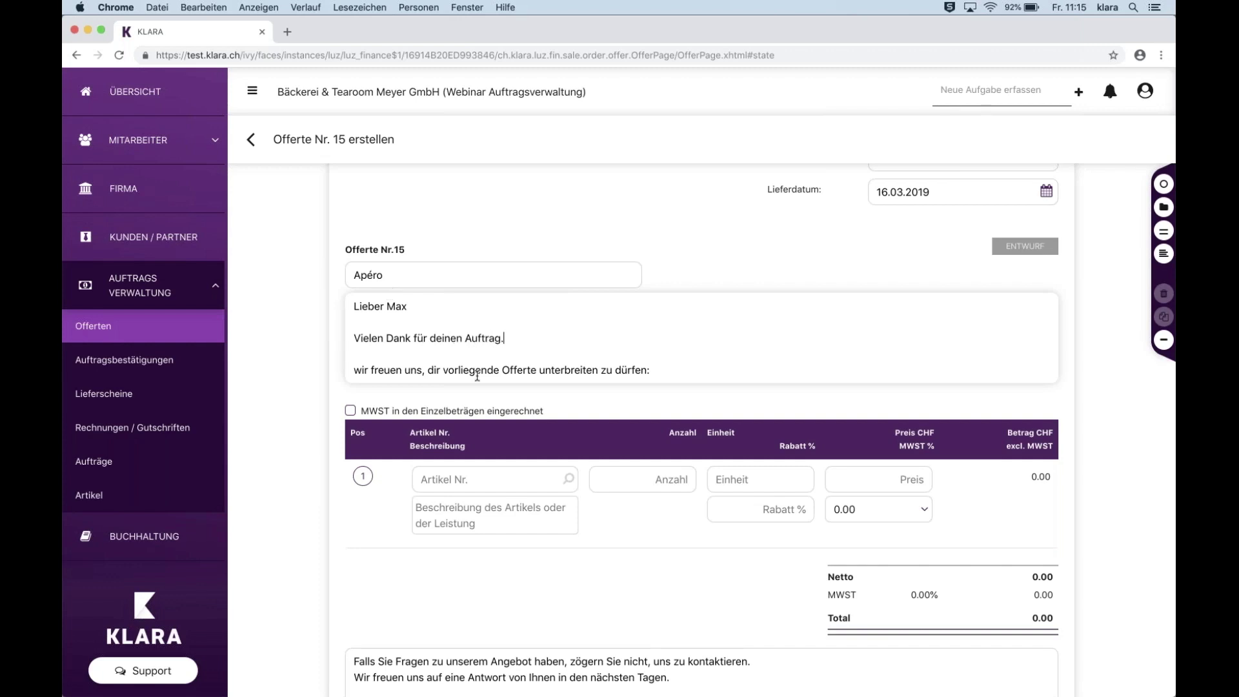
# Remove "(Webinar Auftragsverwaltung)" from the company name in the offer's closing text.
pyautogui.scroll(-3, 758, 430)
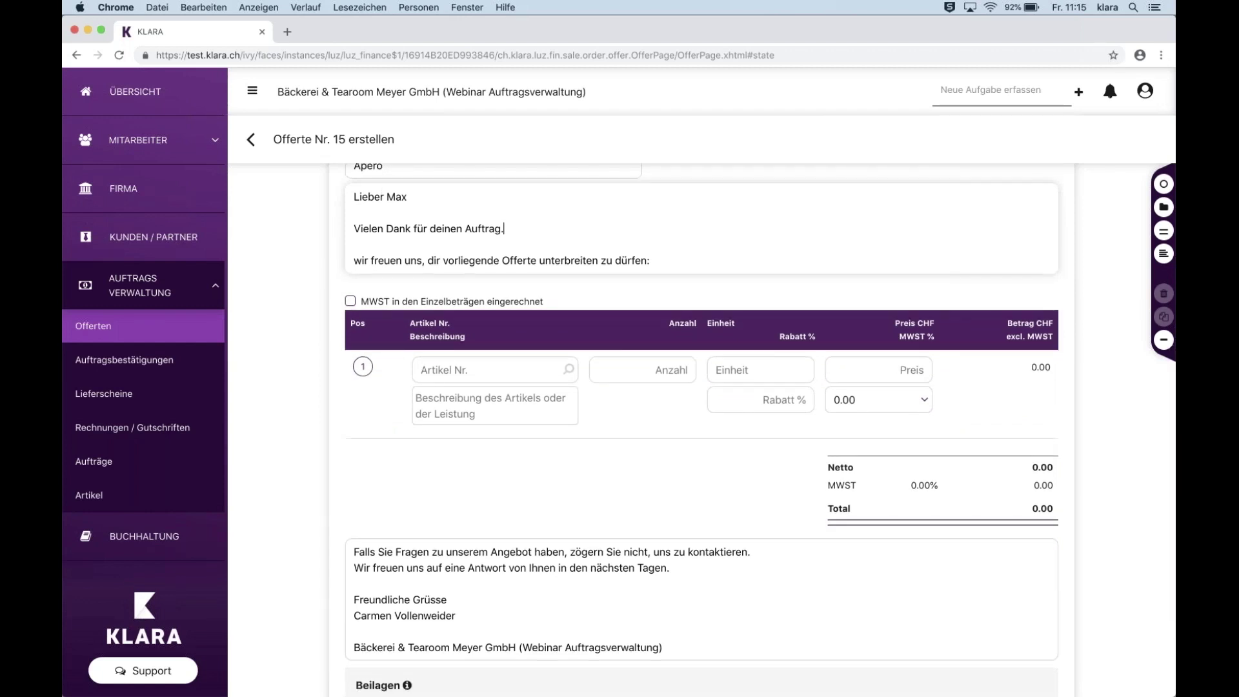
pyautogui.scroll(-2, 401, 452)
pyautogui.scroll(3, 435, 596)
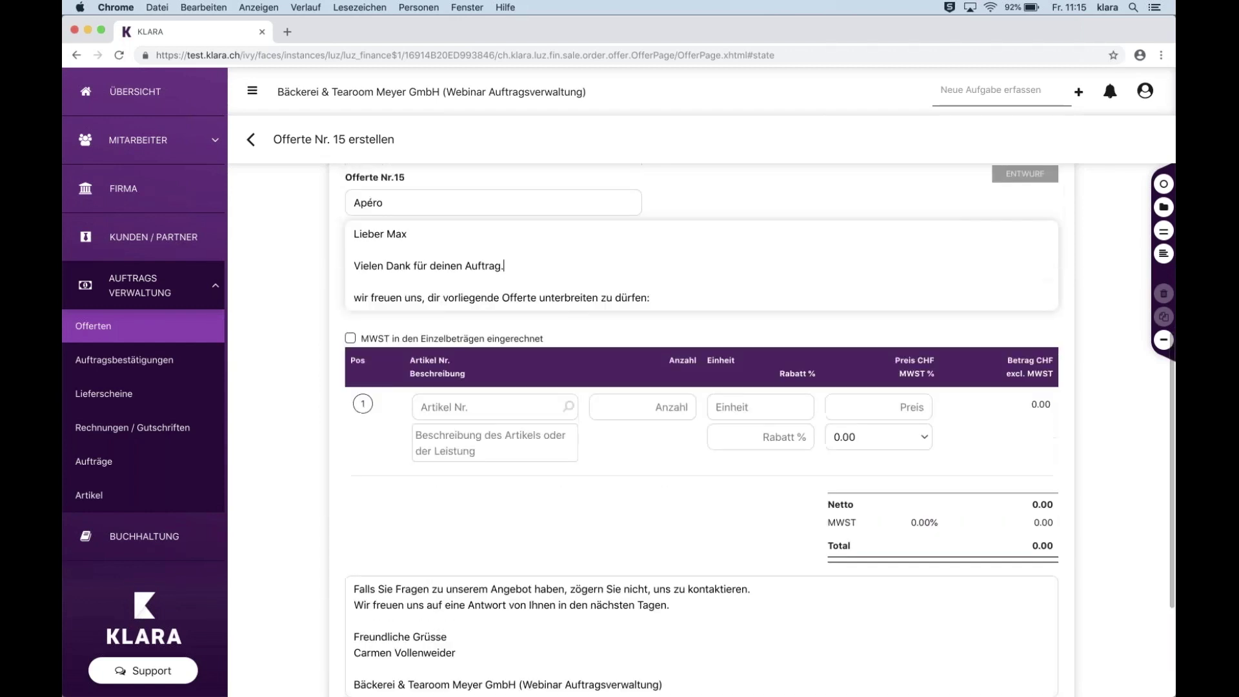
pyautogui.scroll(-4, 710, 504)
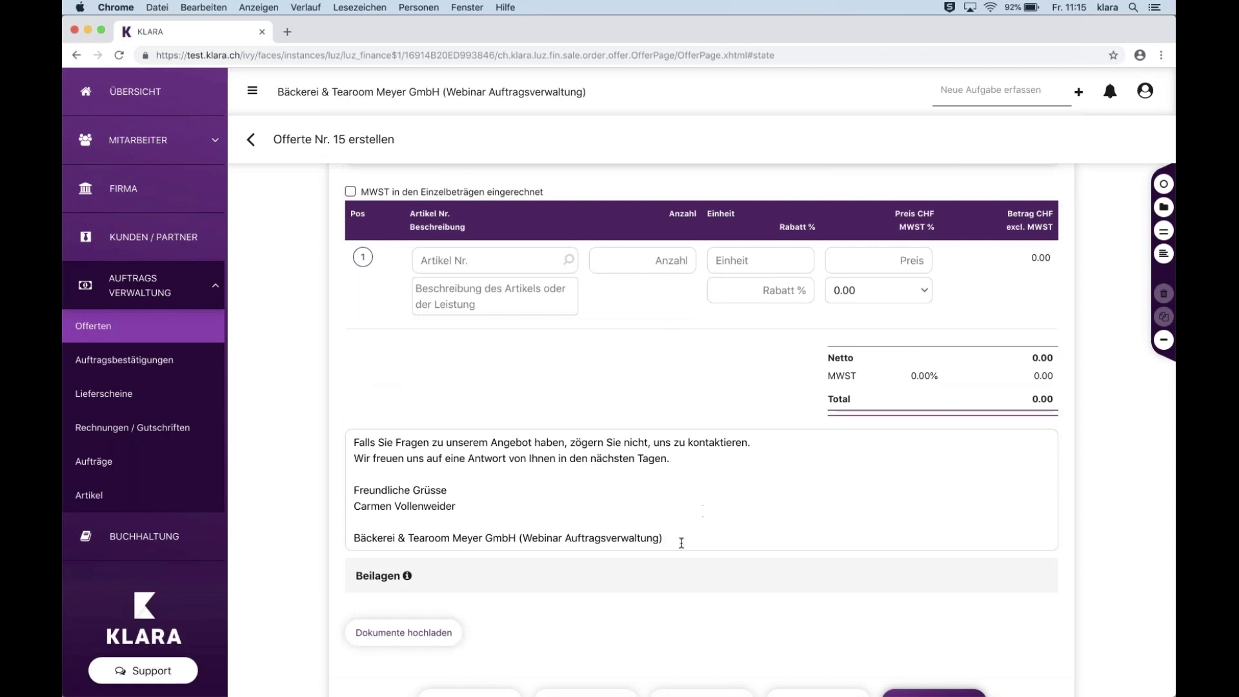
pyautogui.moveTo(675, 539); pyautogui.dragTo(518, 537)
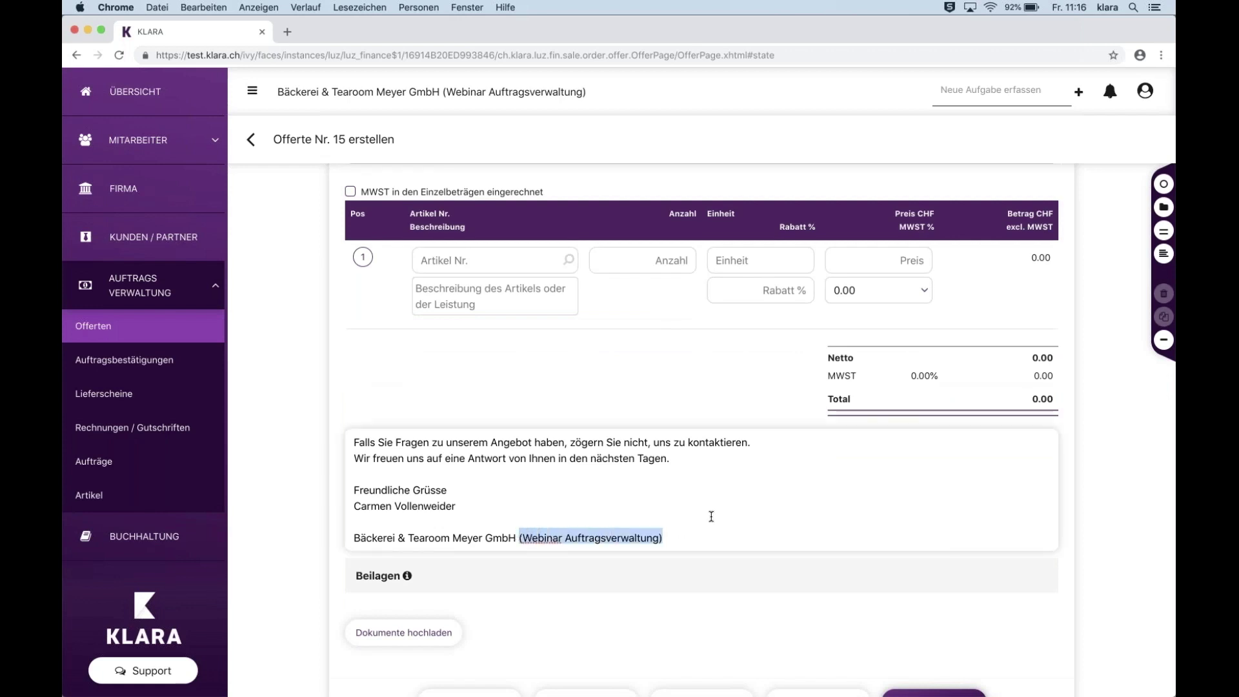
pyautogui.press('BackSpace')
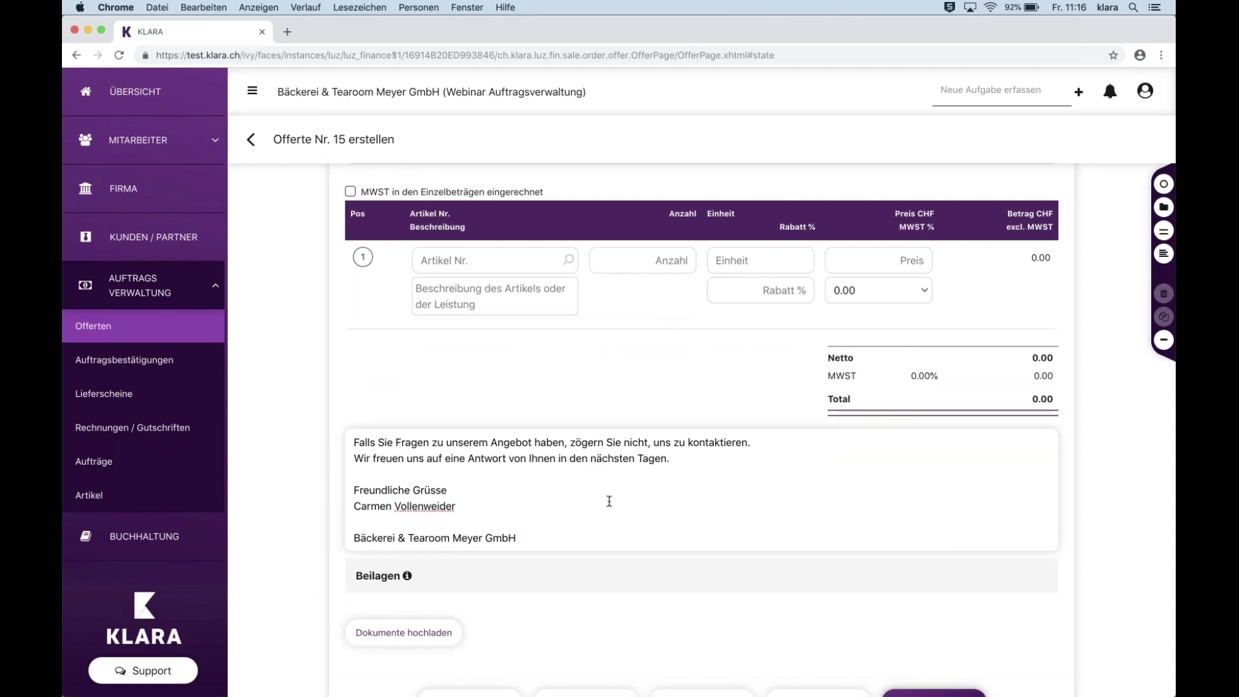
# Search for "belegte" in position 1 and choose the Catering article belegte Brote.
pyautogui.scroll(1, 609, 501)
pyautogui.scroll(2, 609, 501)
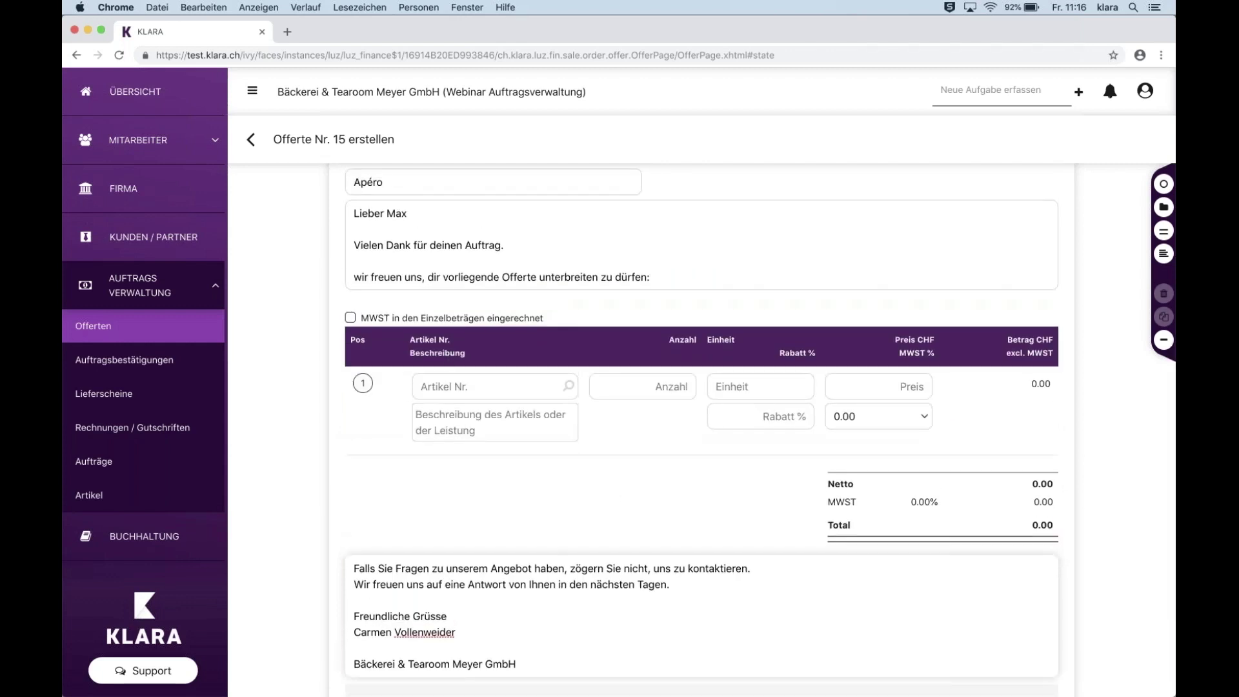
pyautogui.scroll(-1, 536, 636)
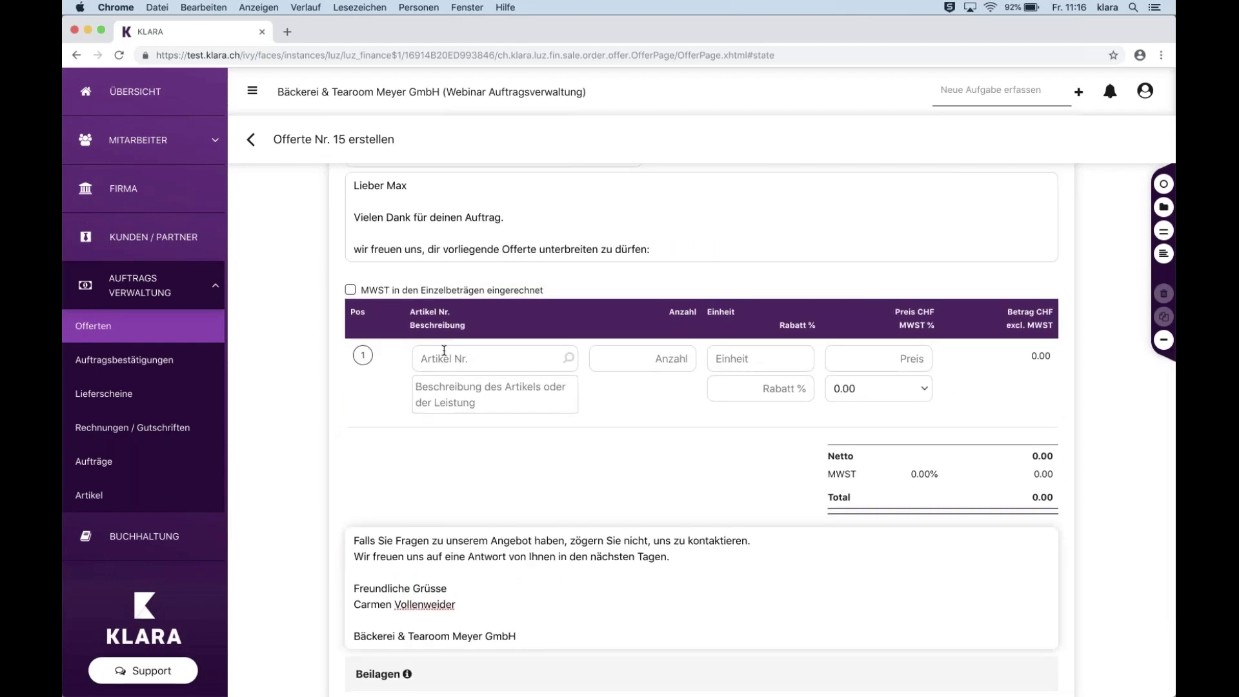
pyautogui.scroll(4, 452, 368)
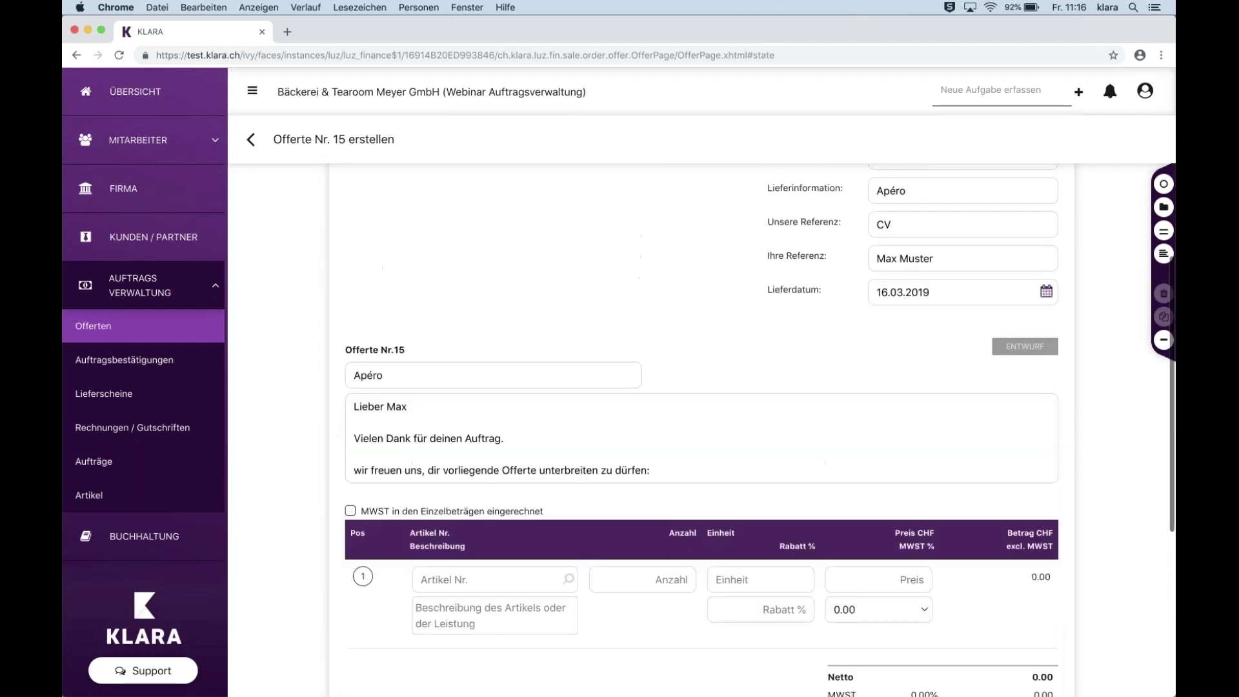
pyautogui.scroll(-3, 478, 407)
pyautogui.click(484, 416)
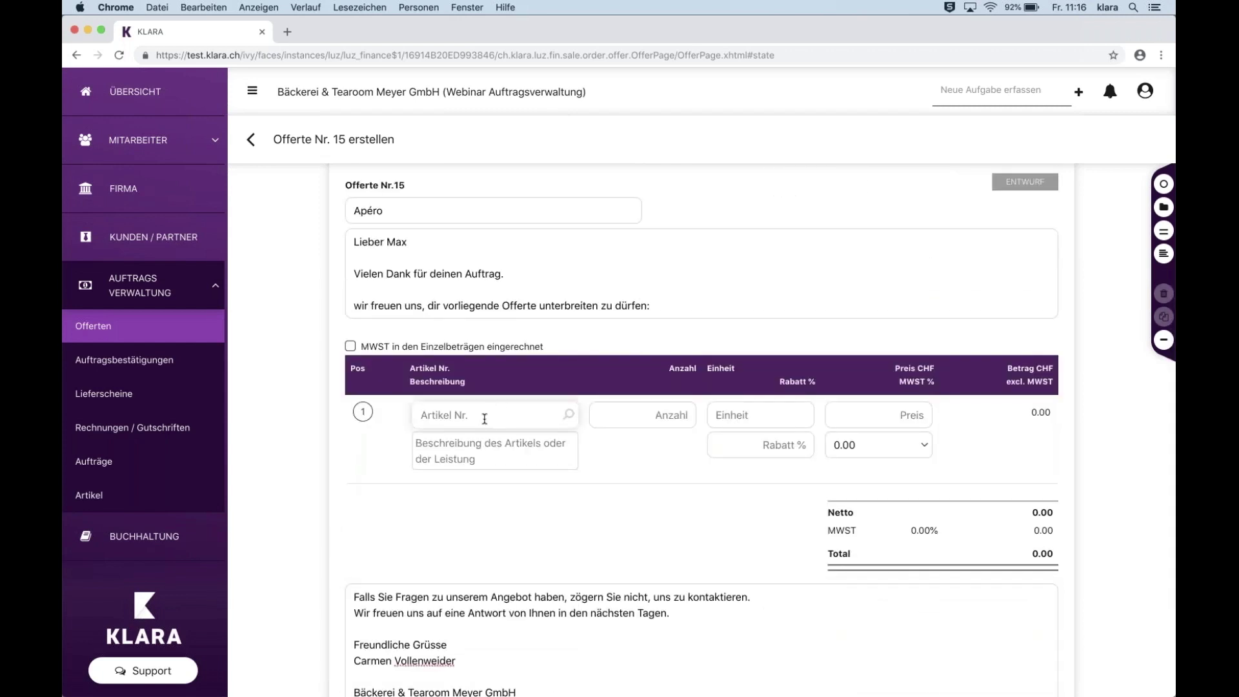
pyautogui.write('belegte')
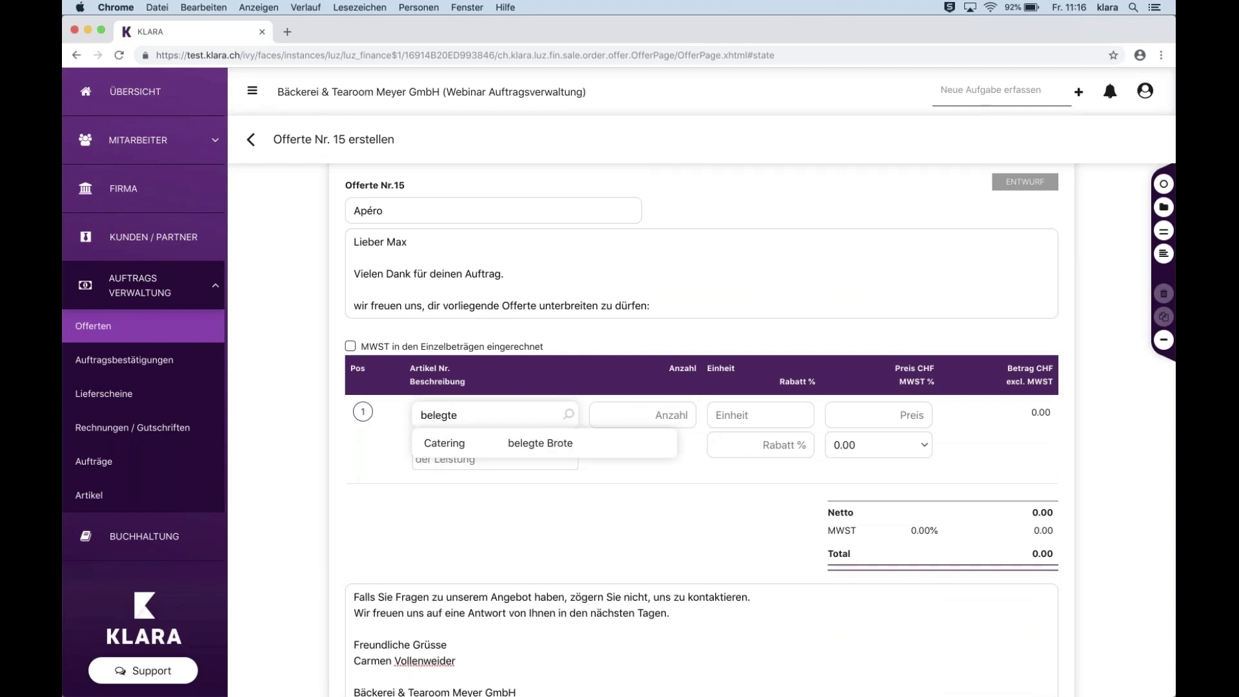
pyautogui.click(485, 445)
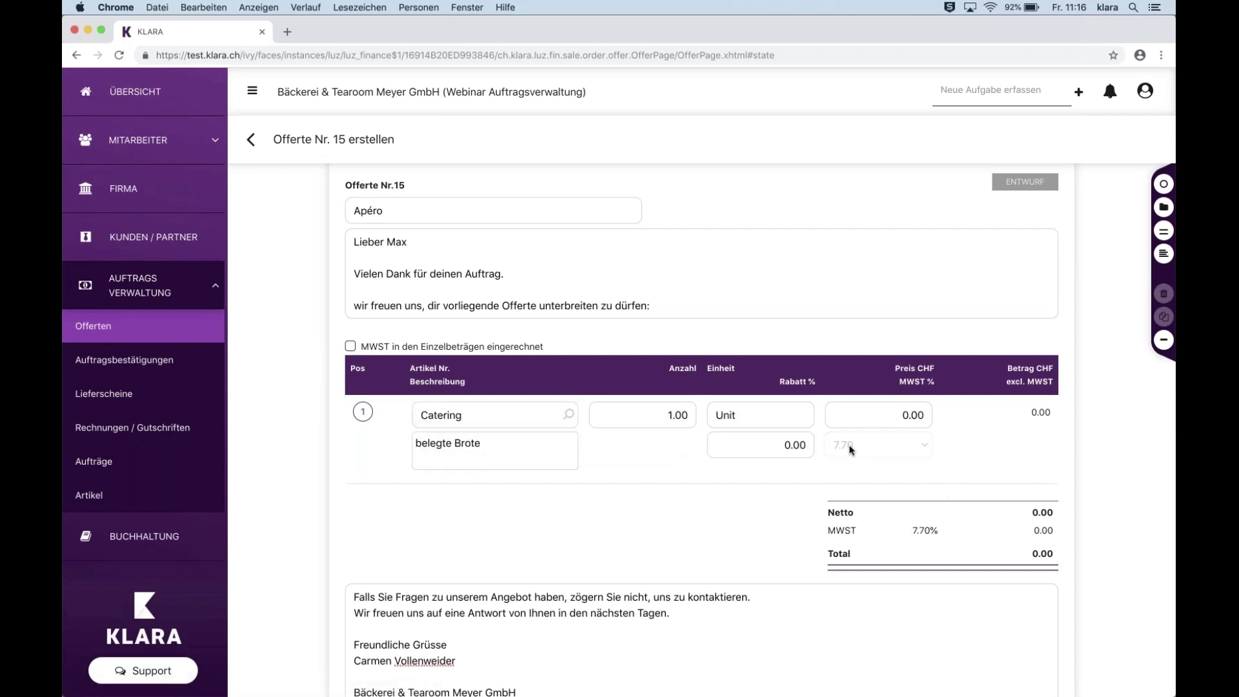
# Set the price of the Catering position to CHF 300.00.
pyautogui.rightClick(880, 414)
pyautogui.click(880, 414)
pyautogui.moveTo(888, 414); pyautogui.dragTo(938, 408)
pyautogui.click(797, 509)
pyautogui.scroll(-5, 656, 516)
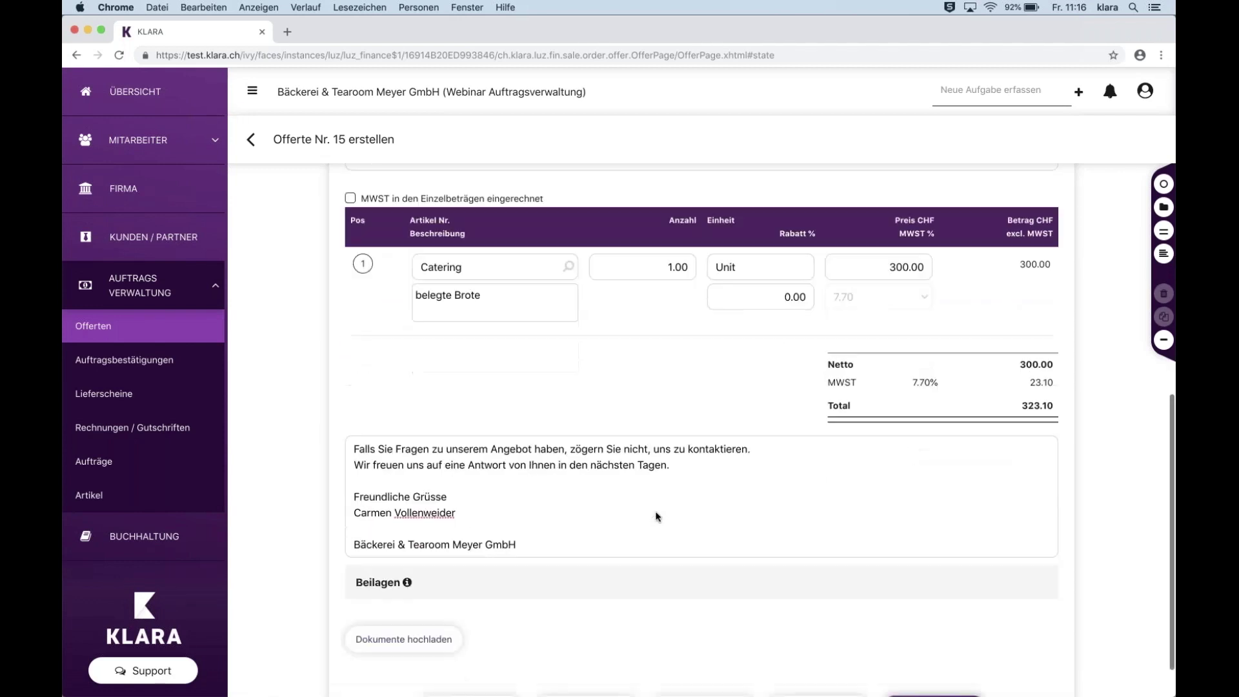
pyautogui.scroll(5, 657, 517)
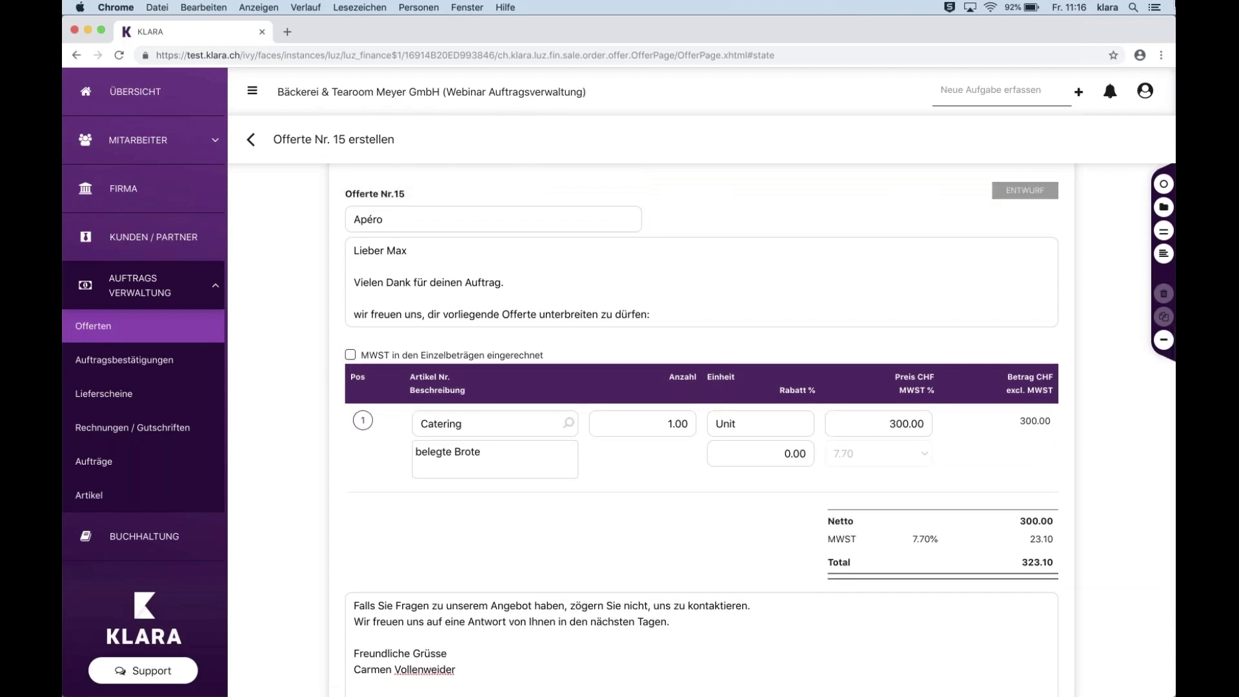
pyautogui.moveTo(1100, 39); pyautogui.dragTo(702, 83)
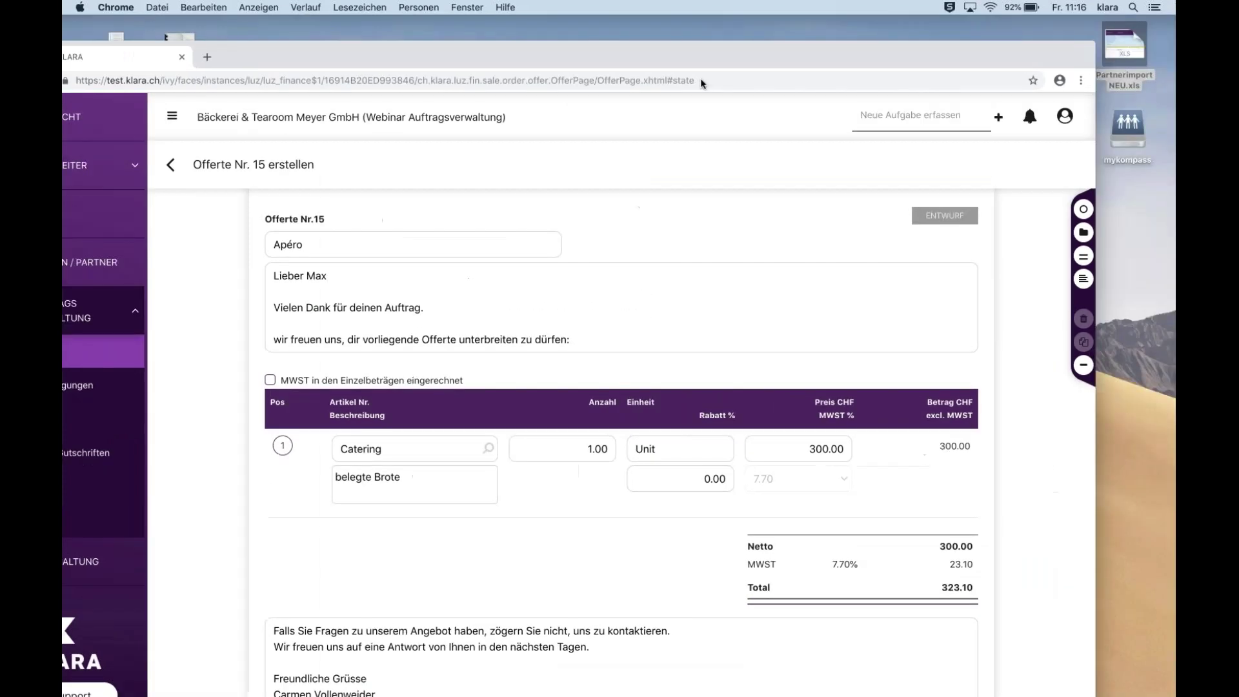
pyautogui.moveTo(1065, 56); pyautogui.dragTo(1097, 33)
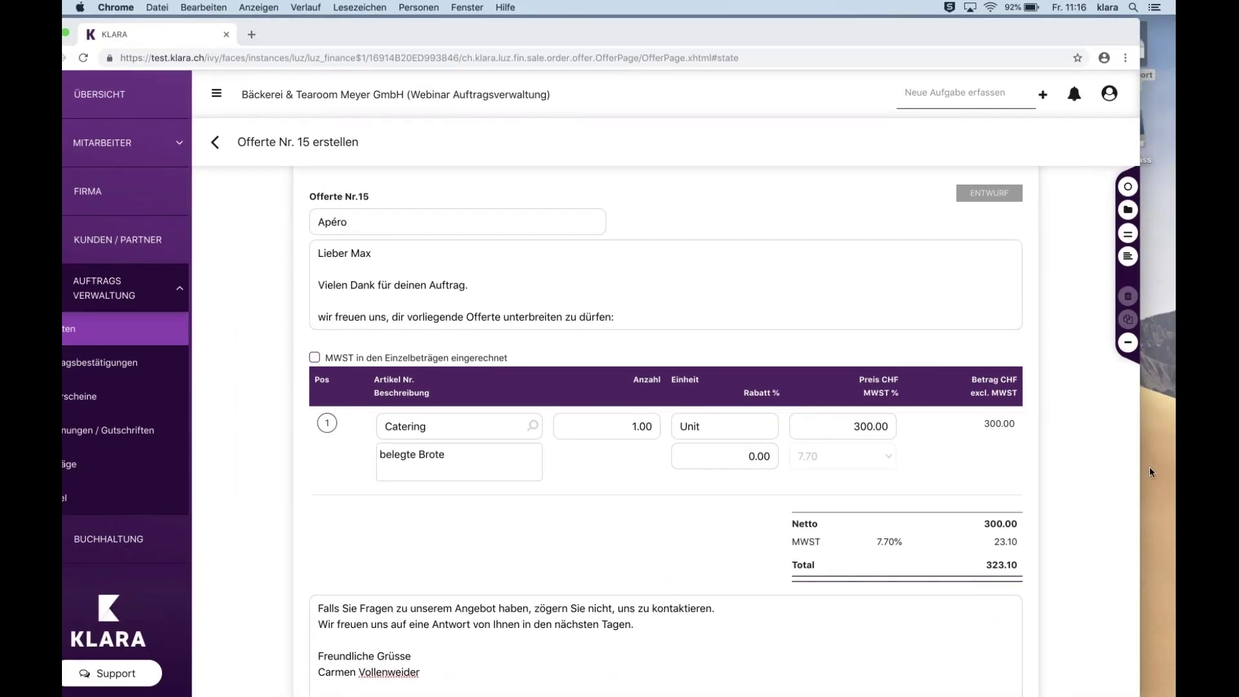
pyautogui.moveTo(847, 29); pyautogui.dragTo(879, 23)
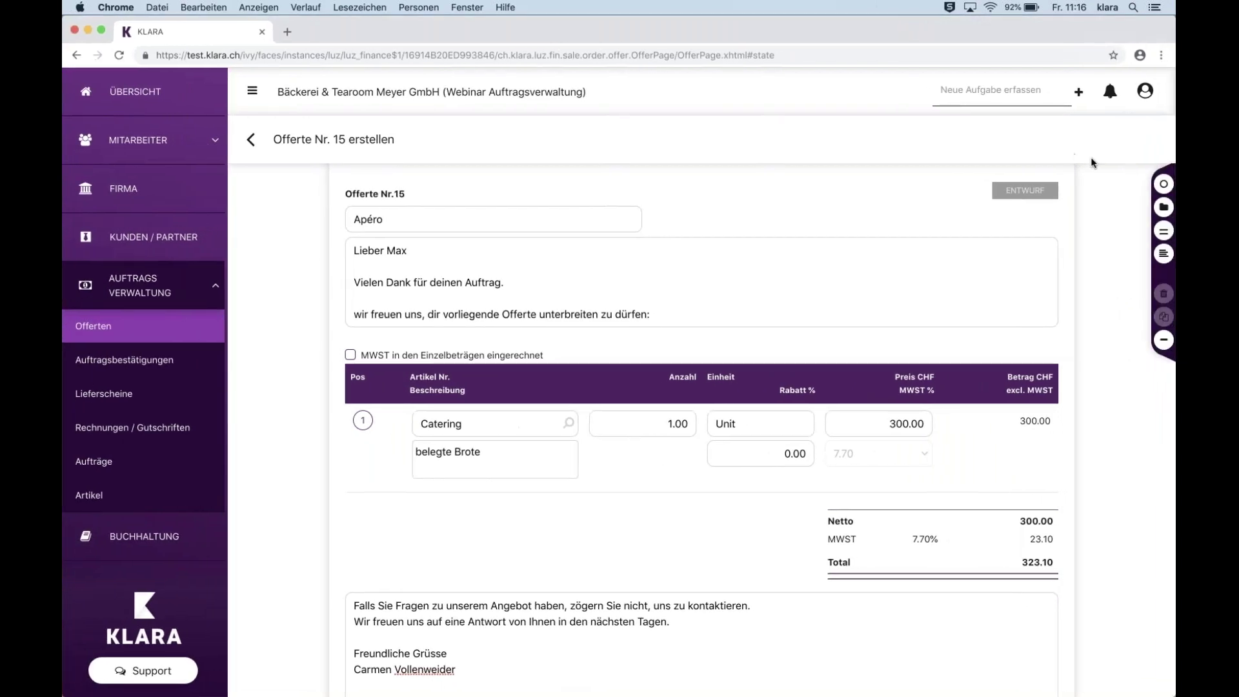
# Add a second article position and fill it with the Getränke article Mineralwasser.
pyautogui.click(1154, 191)
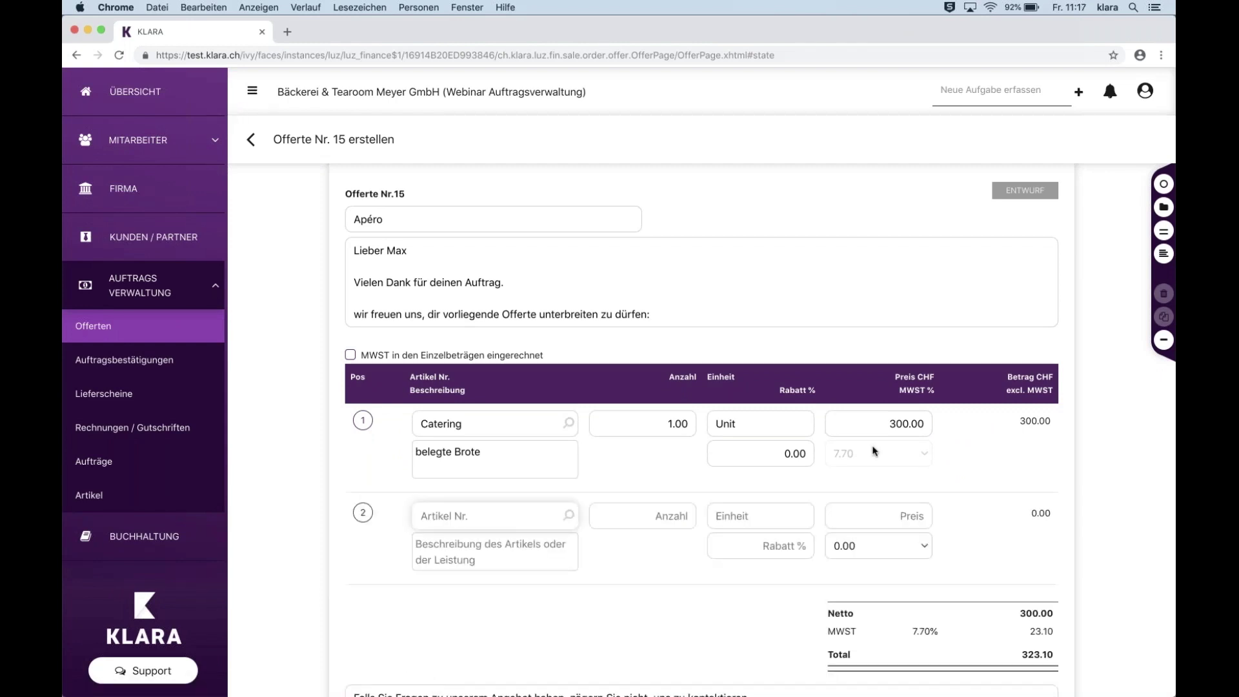
pyautogui.scroll(-1, 874, 451)
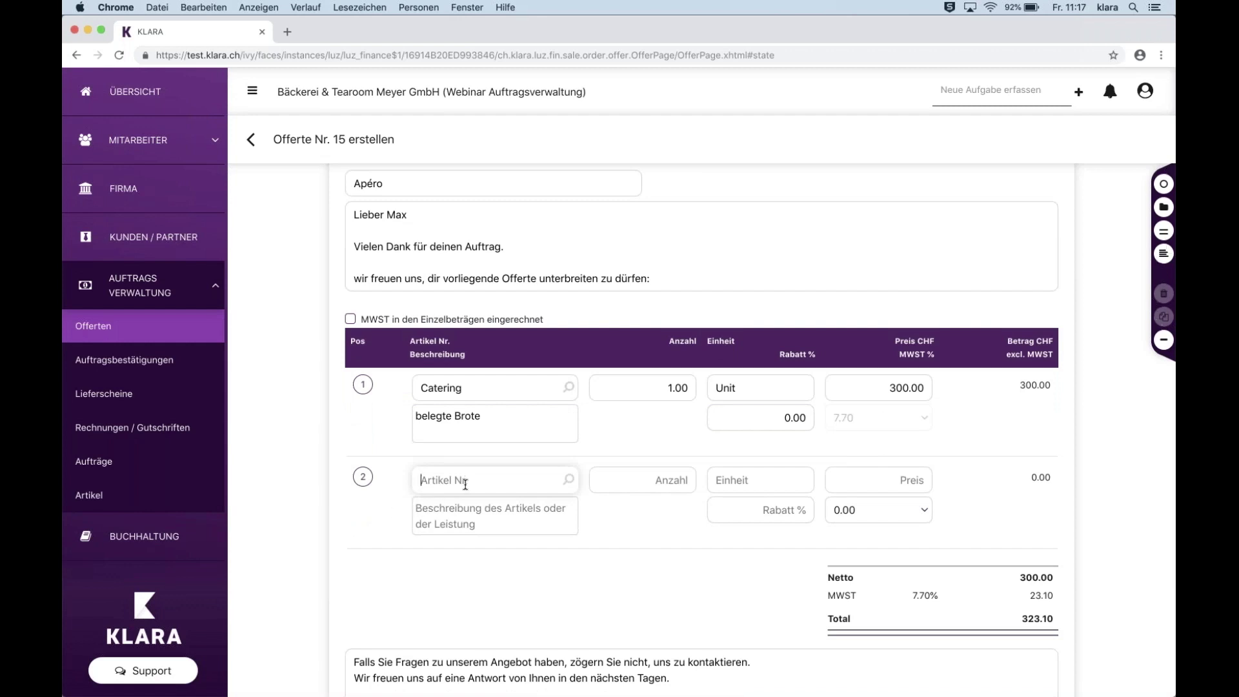
pyautogui.write('getr')
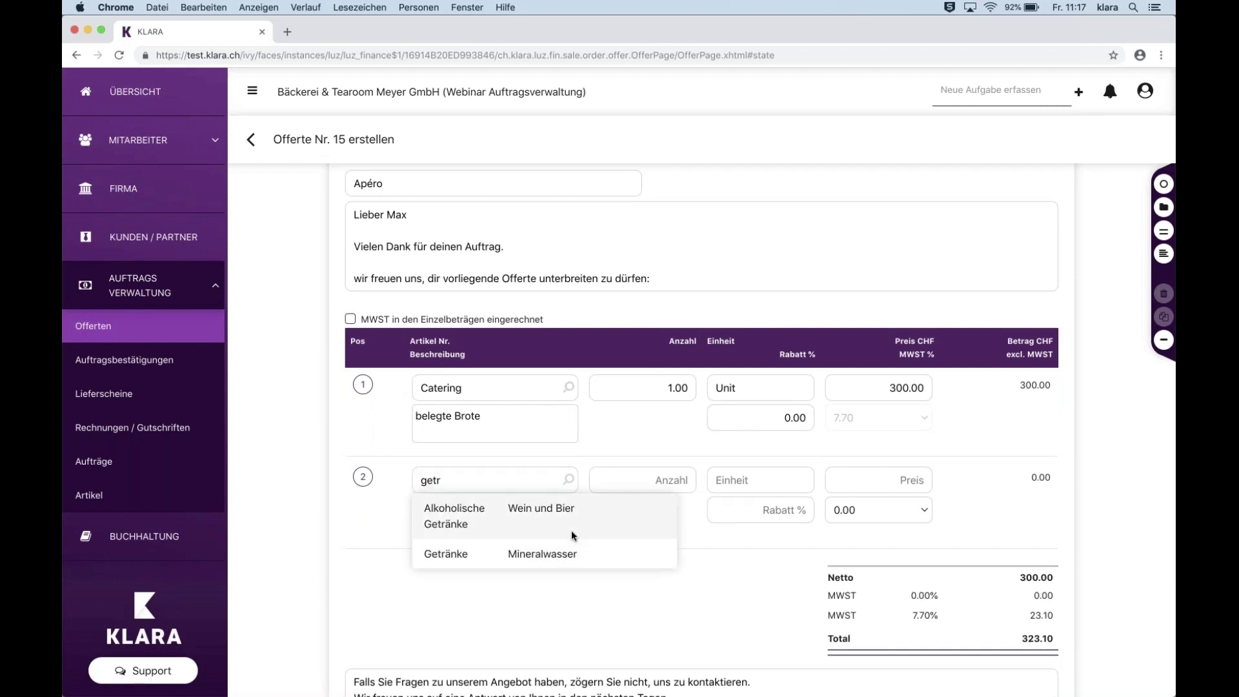
pyautogui.press('Down')
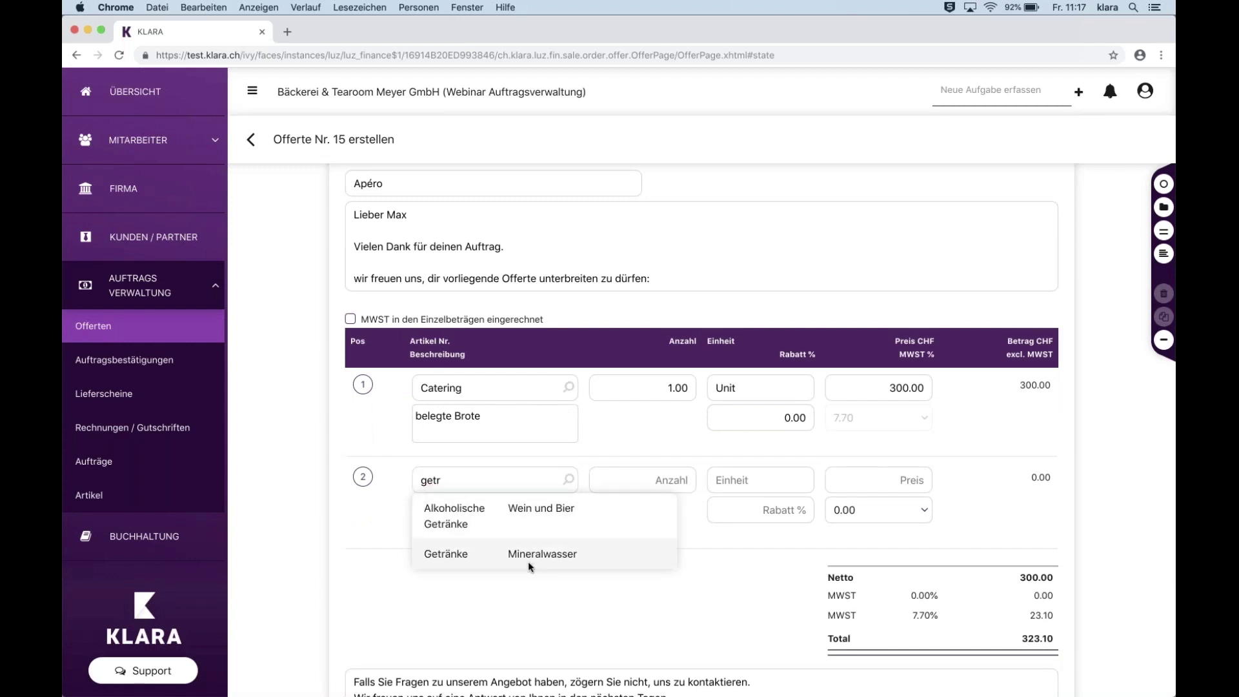
pyautogui.click(613, 555)
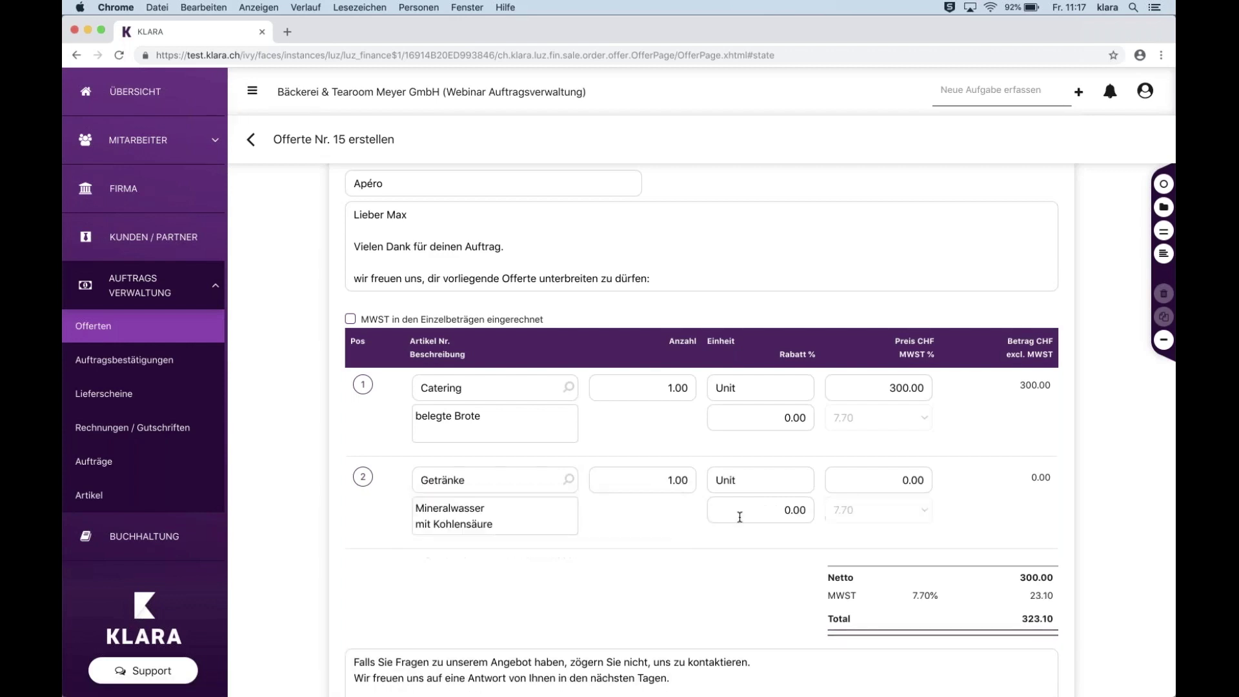
# Set the price of the Getränke position to CHF 200.00.
pyautogui.click(865, 483)
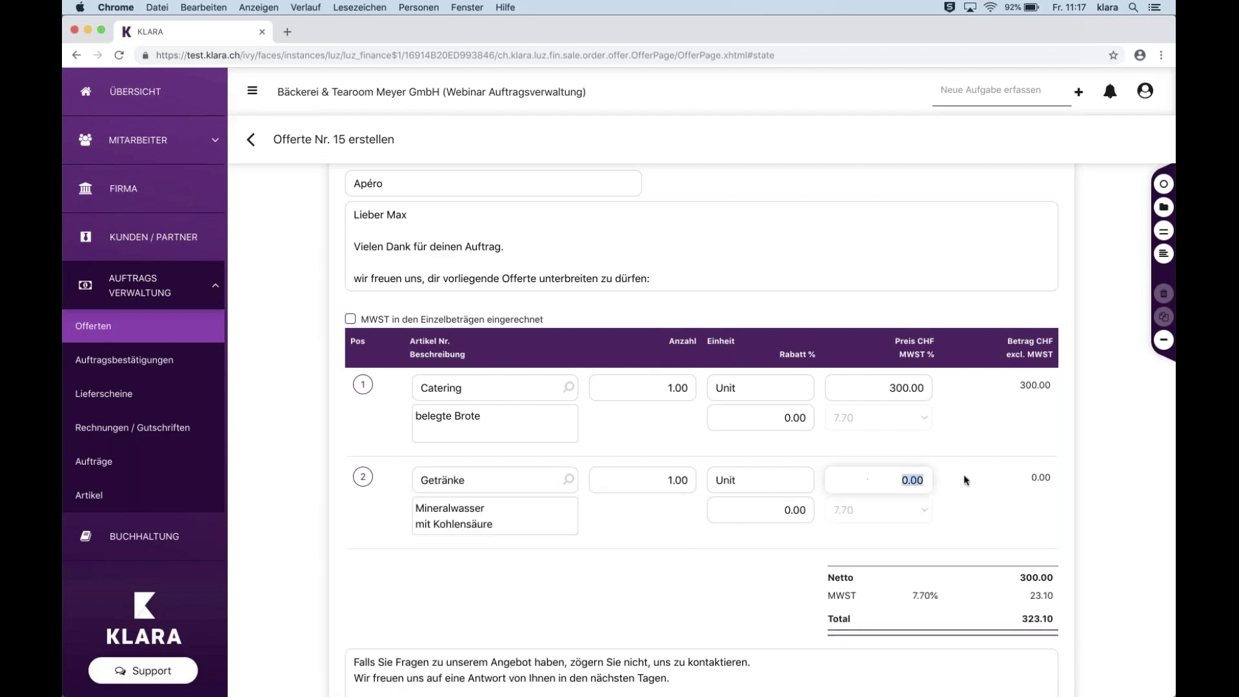
pyautogui.write('200')
pyautogui.click(611, 593)
pyautogui.scroll(-2, 742, 494)
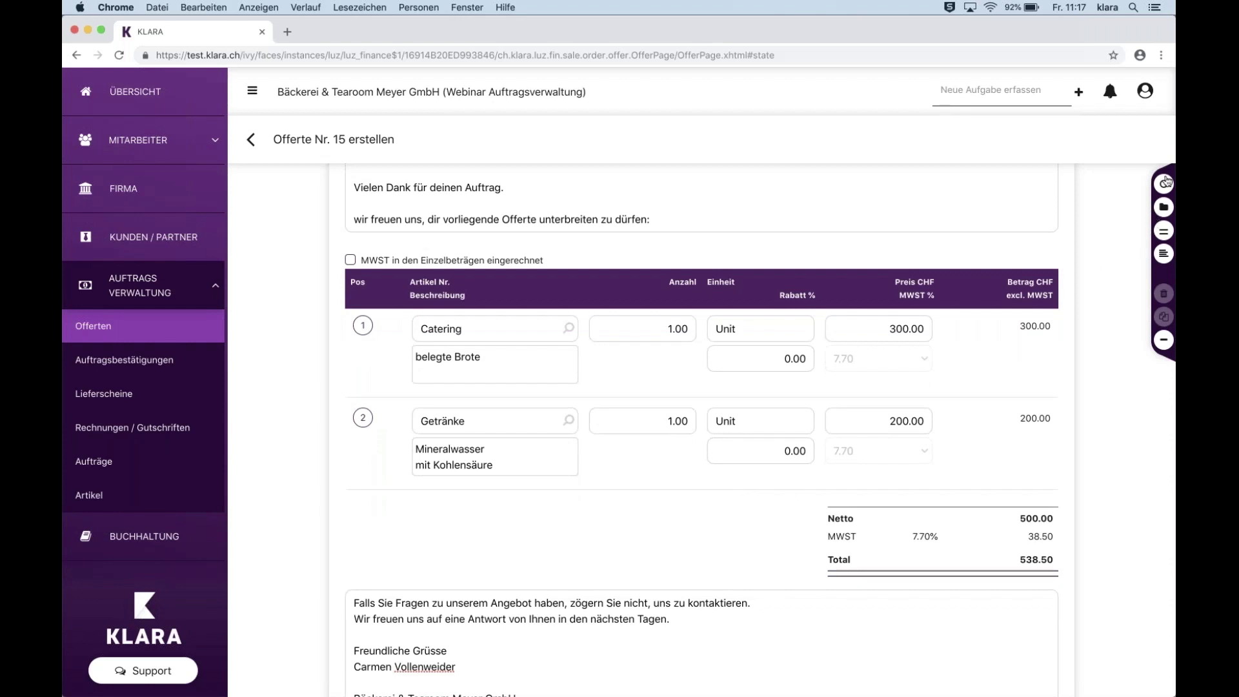
# Add a third article position and fill it with the Alkoholische Getränke article Wein und Bier.
pyautogui.moveTo(1165, 185); pyautogui.dragTo(533, 504)
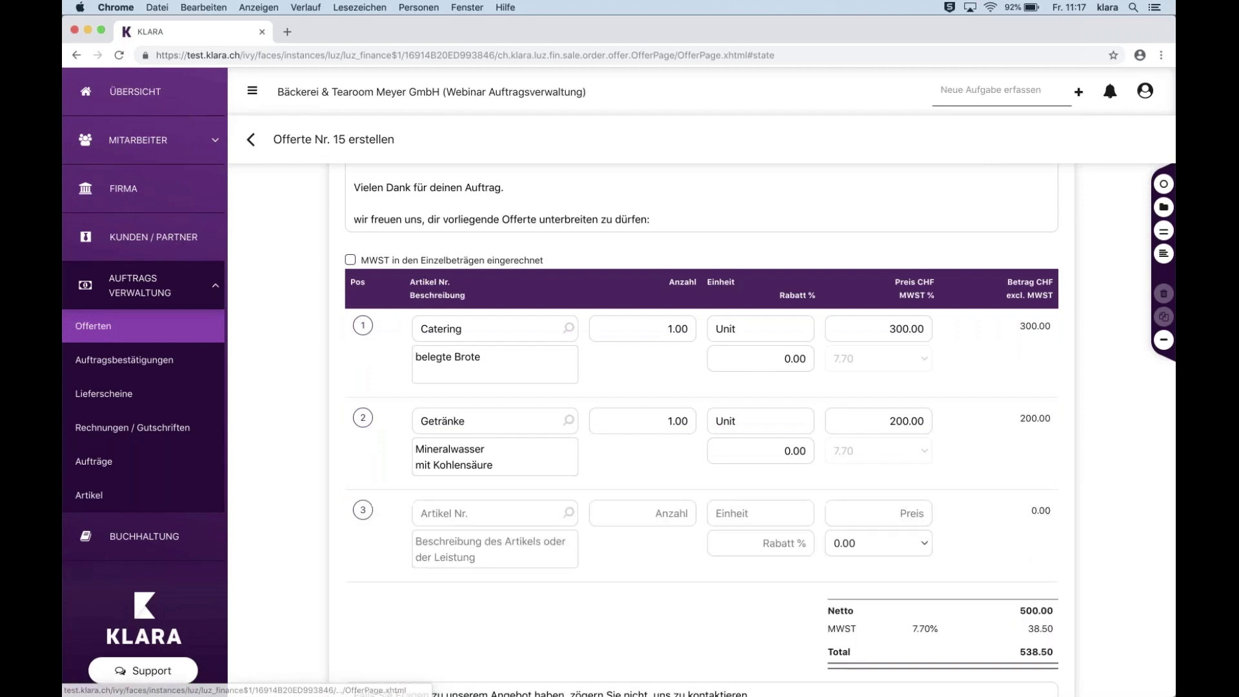
pyautogui.scroll(-1, 475, 443)
pyautogui.write('alk')
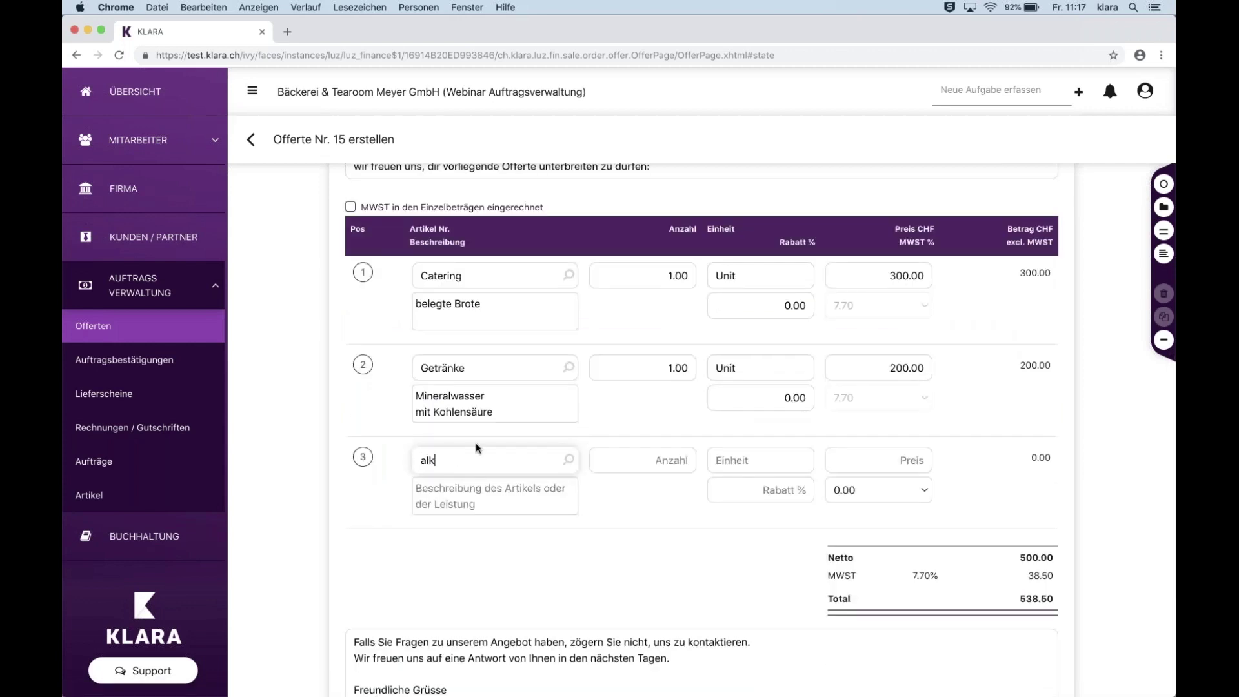
pyautogui.write('oho')
pyautogui.write('l')
pyautogui.click(475, 491)
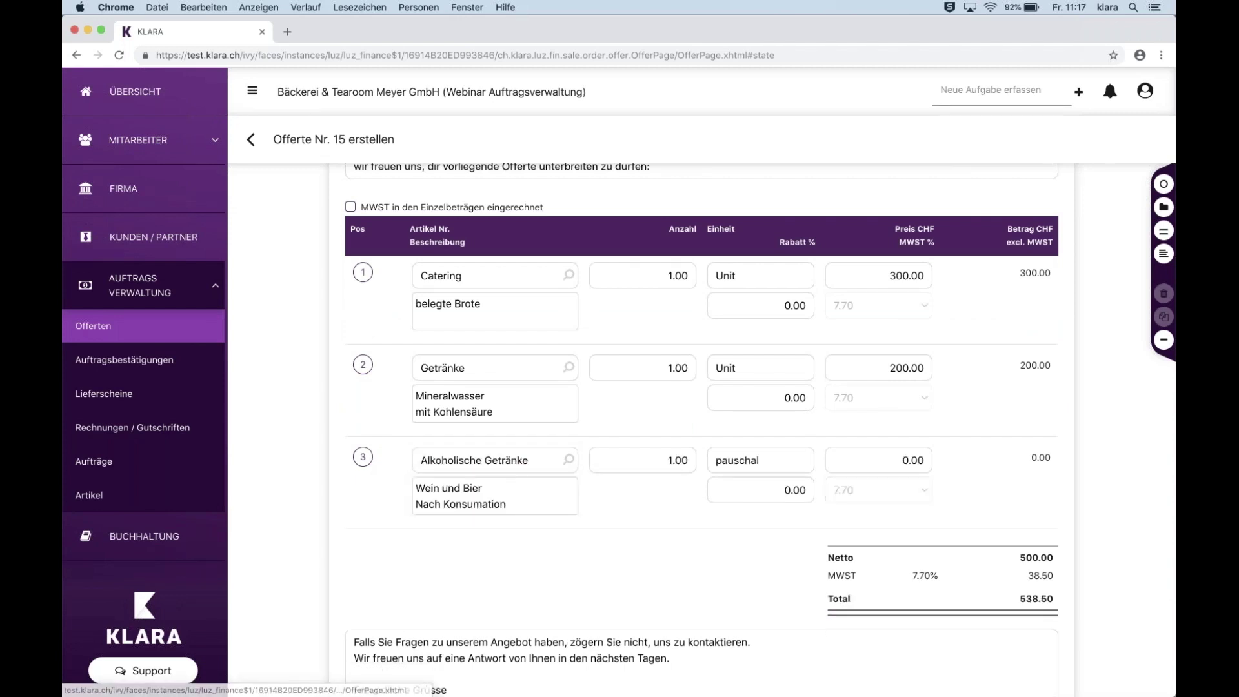
# Set the price of the Alkoholische Getränke position to CHF 100.00.
pyautogui.click(913, 459)
pyautogui.write('100')
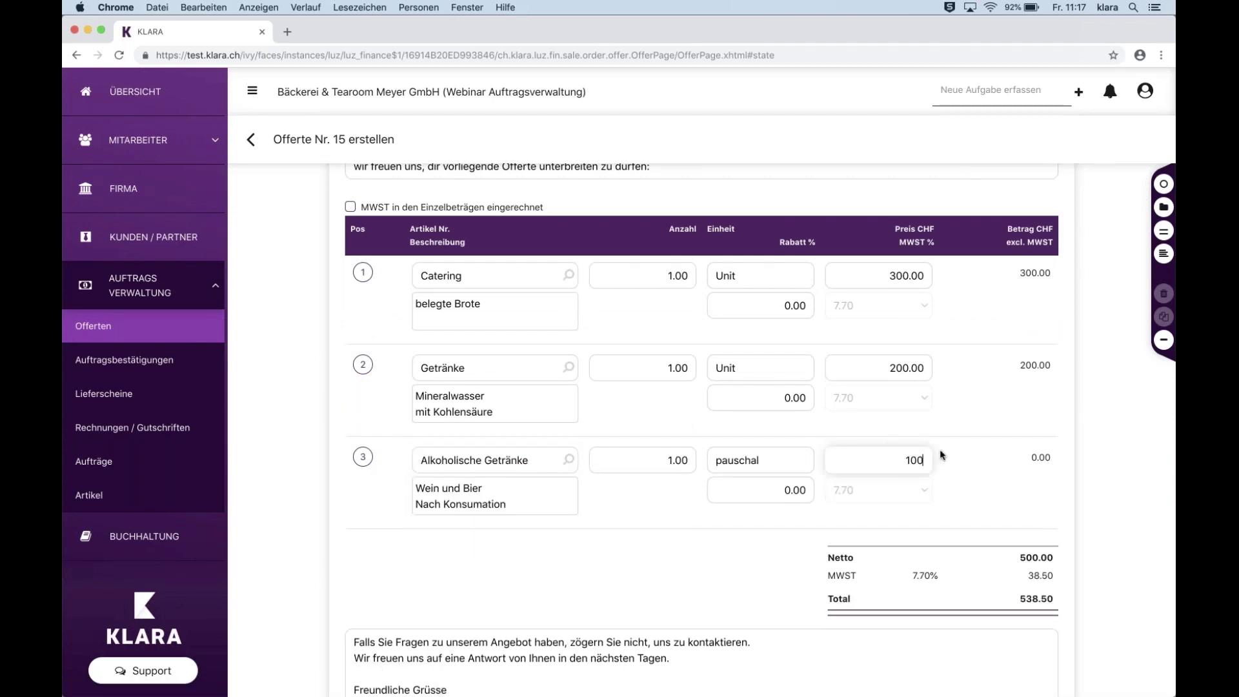
pyautogui.click(711, 544)
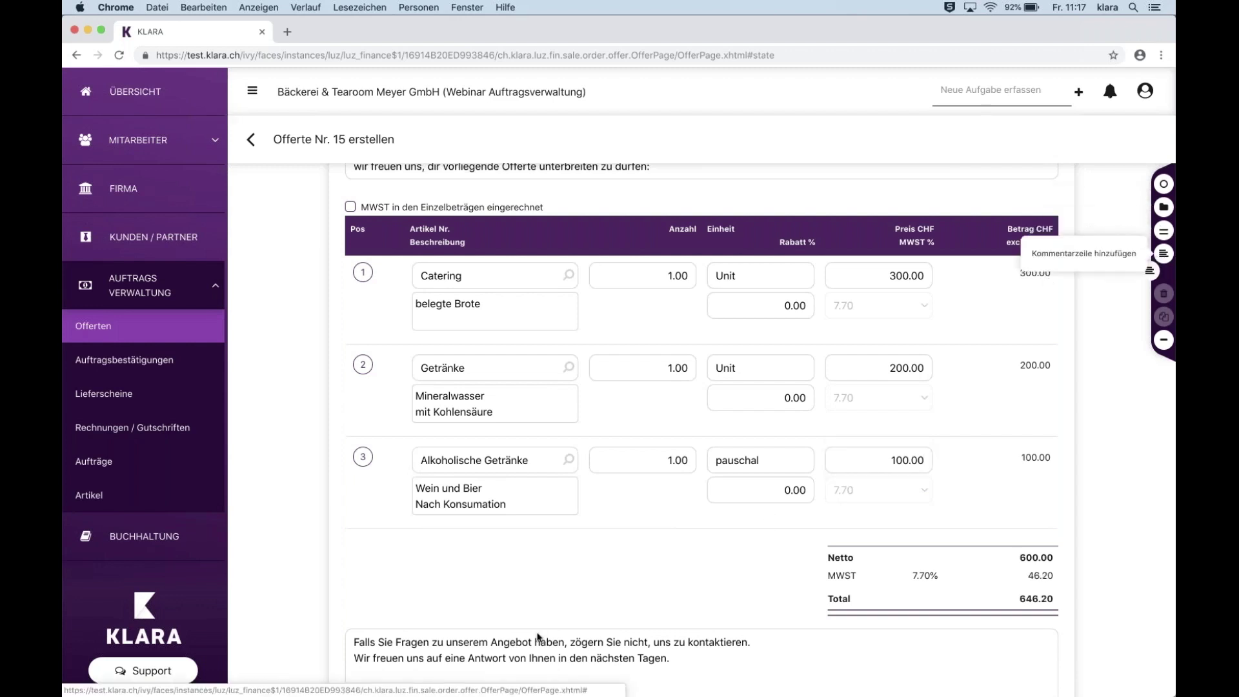
# Add a comment line below the article positions with the text "wird je nach Konsumation berechnet".
pyautogui.click(1163, 253)
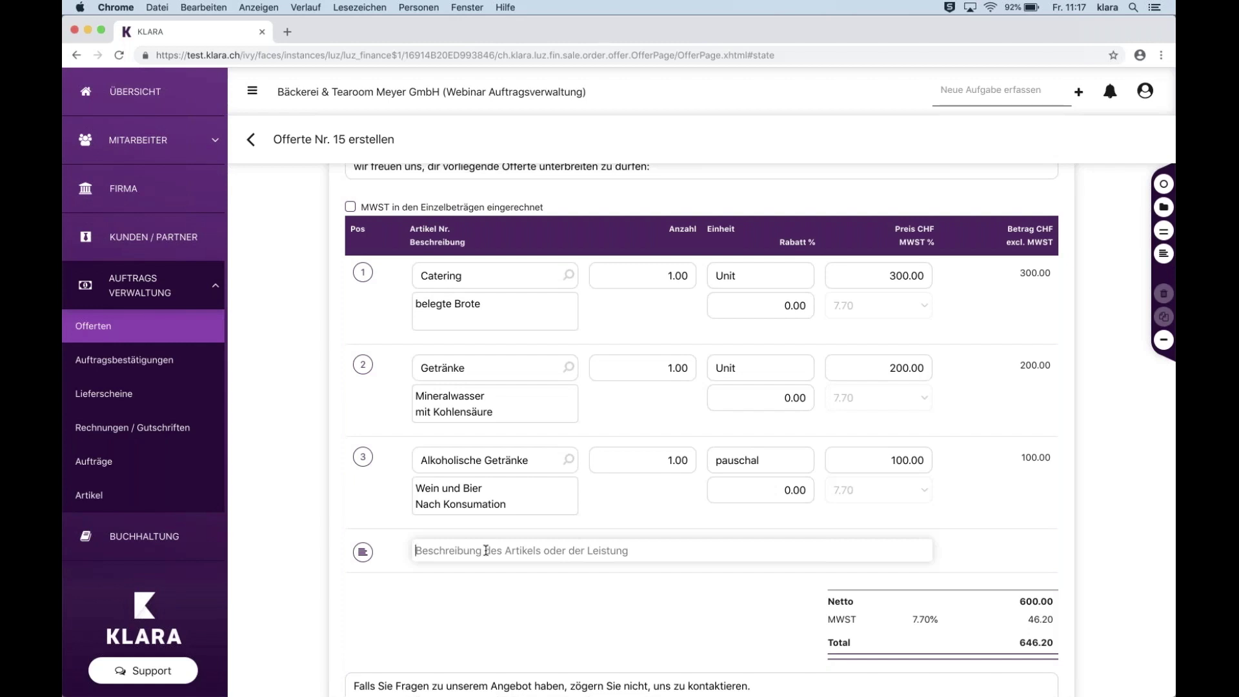
pyautogui.write('wird ')
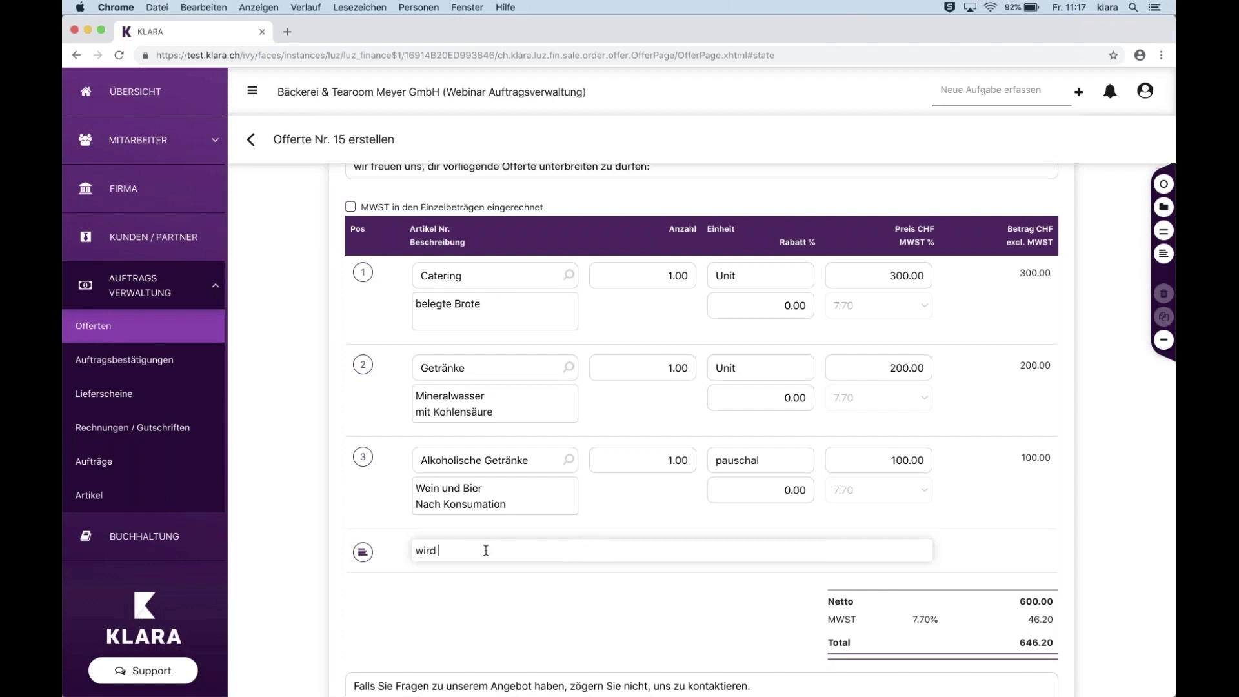
pyautogui.write('je nach Konsumation berechnet')
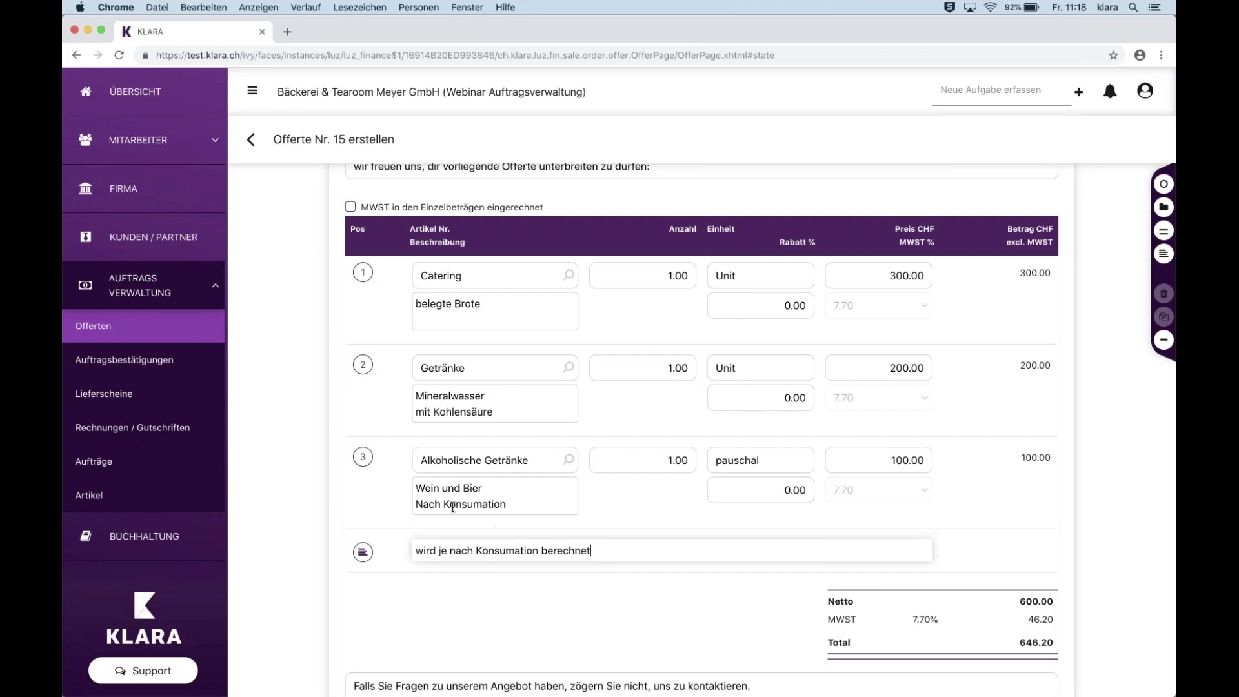
pyautogui.click(629, 517)
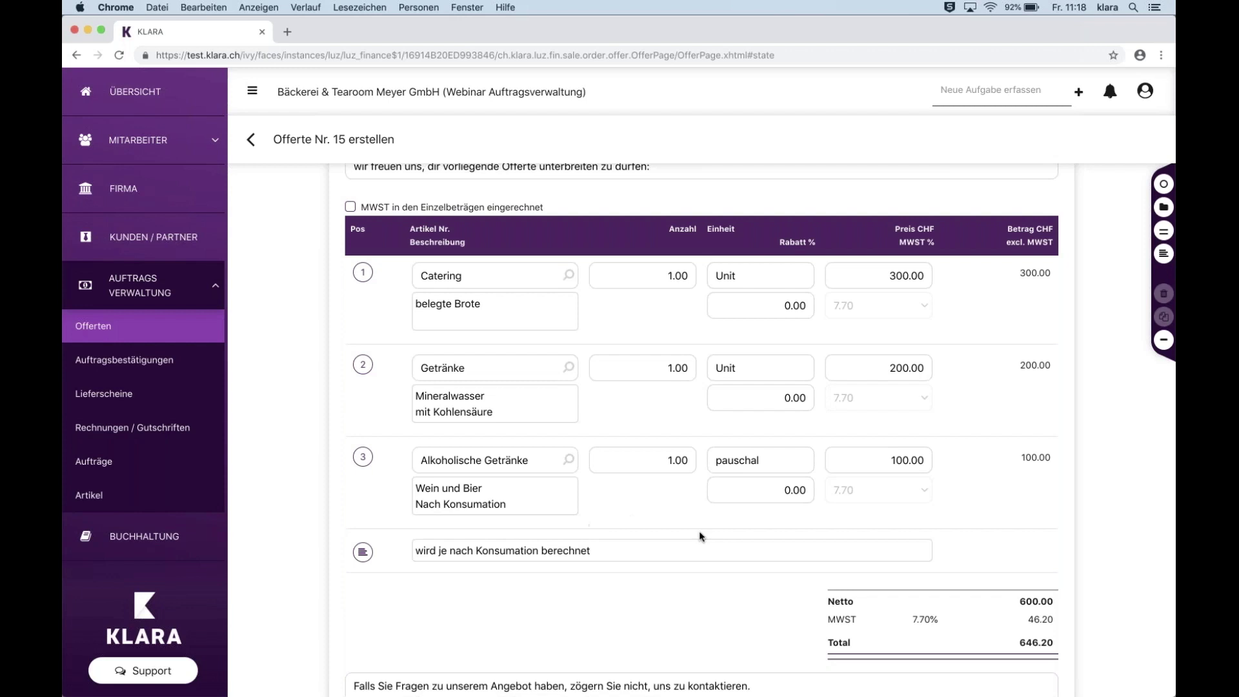
# Add a group titled Essen above the positions, move the Catering position into it and collapse the group.
pyautogui.click(1163, 207)
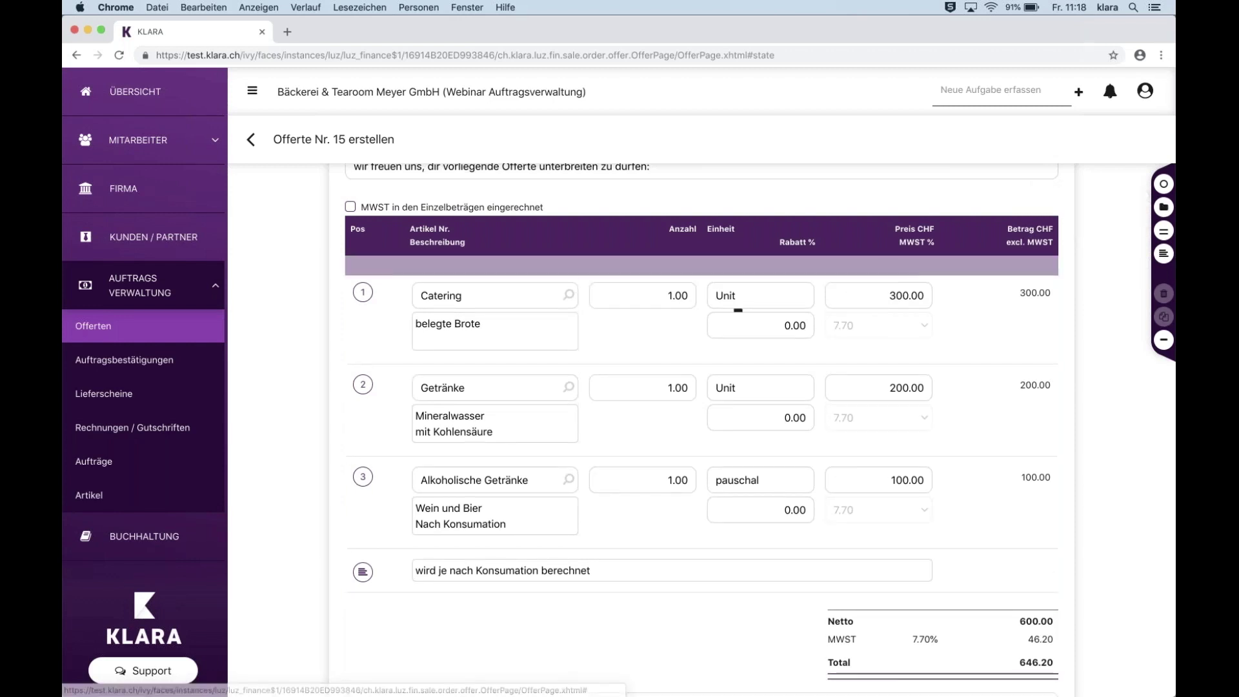
pyautogui.moveTo(535, 262); pyautogui.dragTo(514, 264)
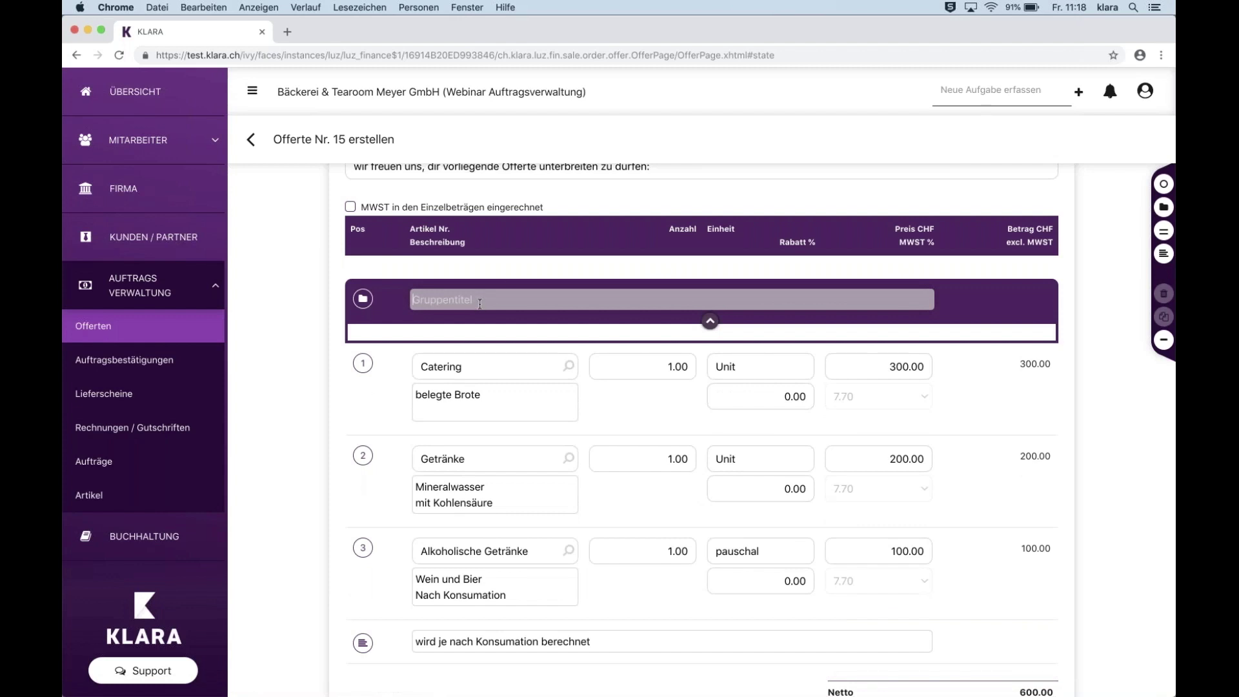
pyautogui.write('Essen')
pyautogui.click(709, 321)
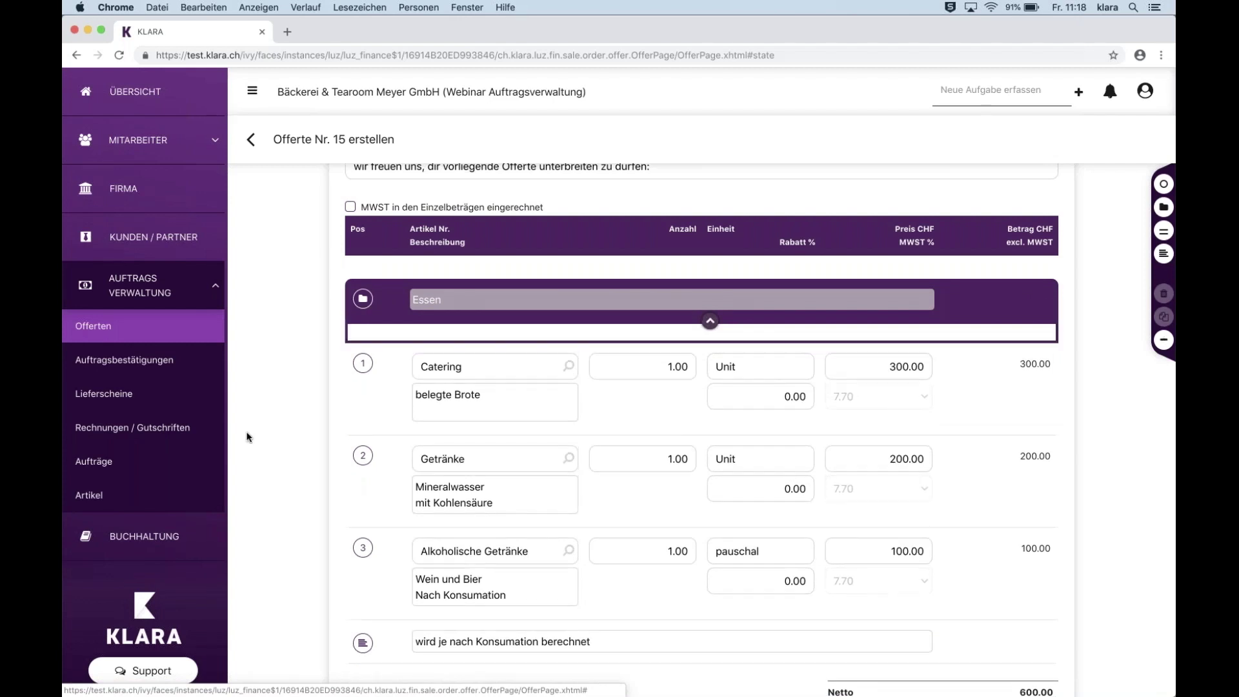
pyautogui.click(362, 366)
pyautogui.moveTo(362, 367); pyautogui.dragTo(405, 340)
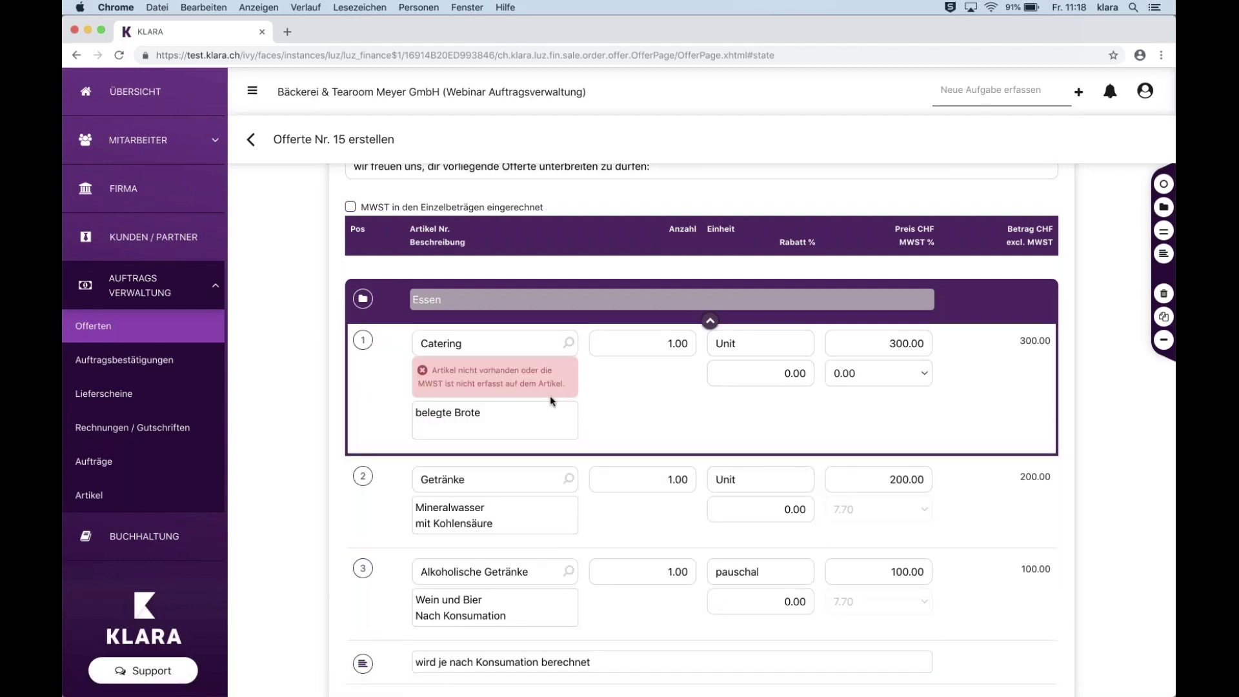
pyautogui.click(710, 321)
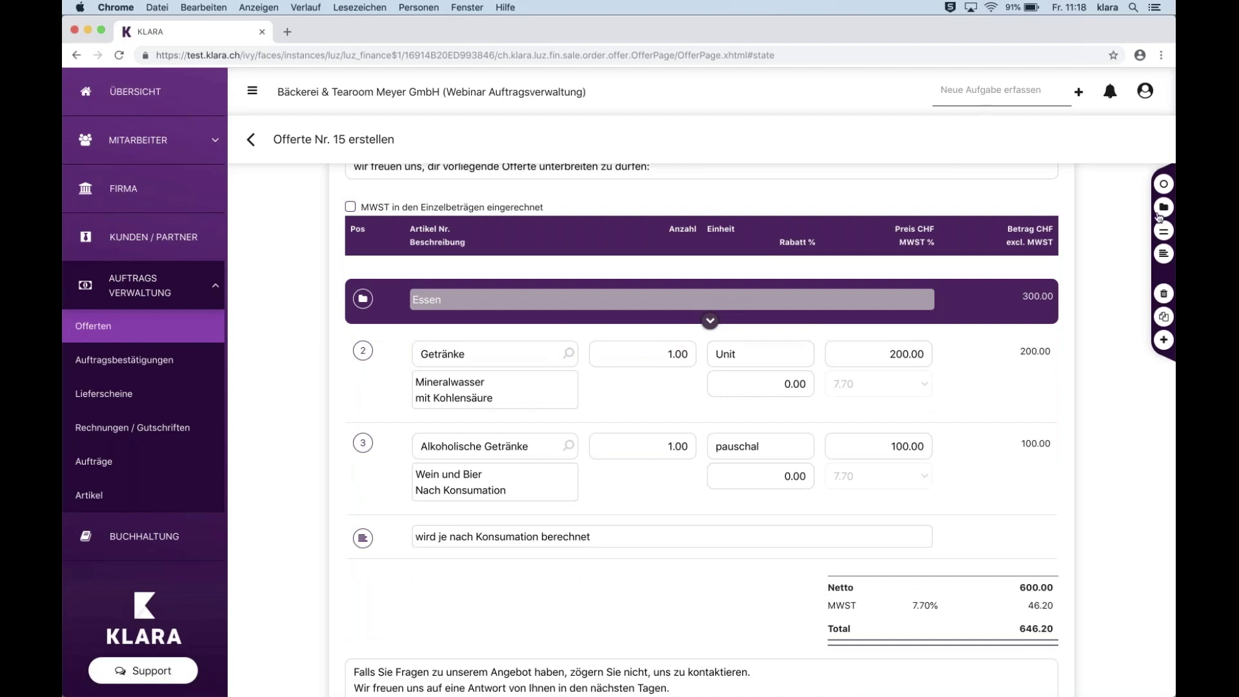
# Add a second group titled Getränke below Essen, move the Getränke and Alkoholische Getränke positions into it and collapse it.
pyautogui.moveTo(1159, 217); pyautogui.dragTo(427, 349)
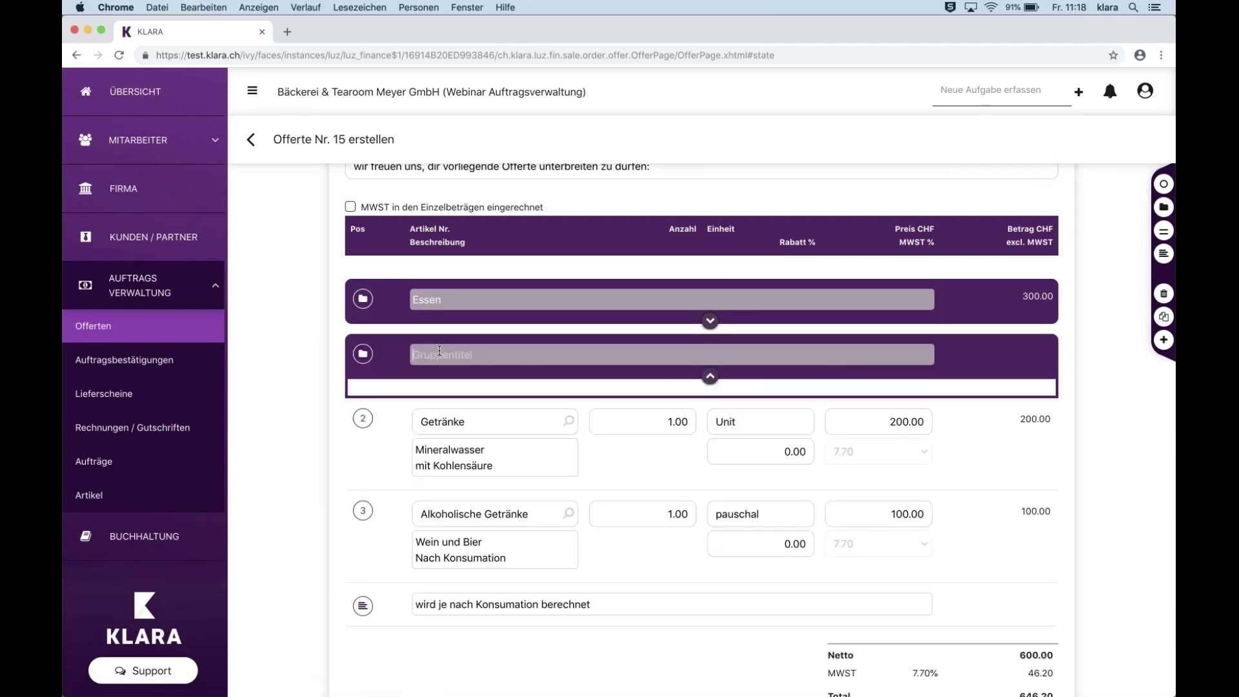
pyautogui.write('Getränke')
pyautogui.click(708, 377)
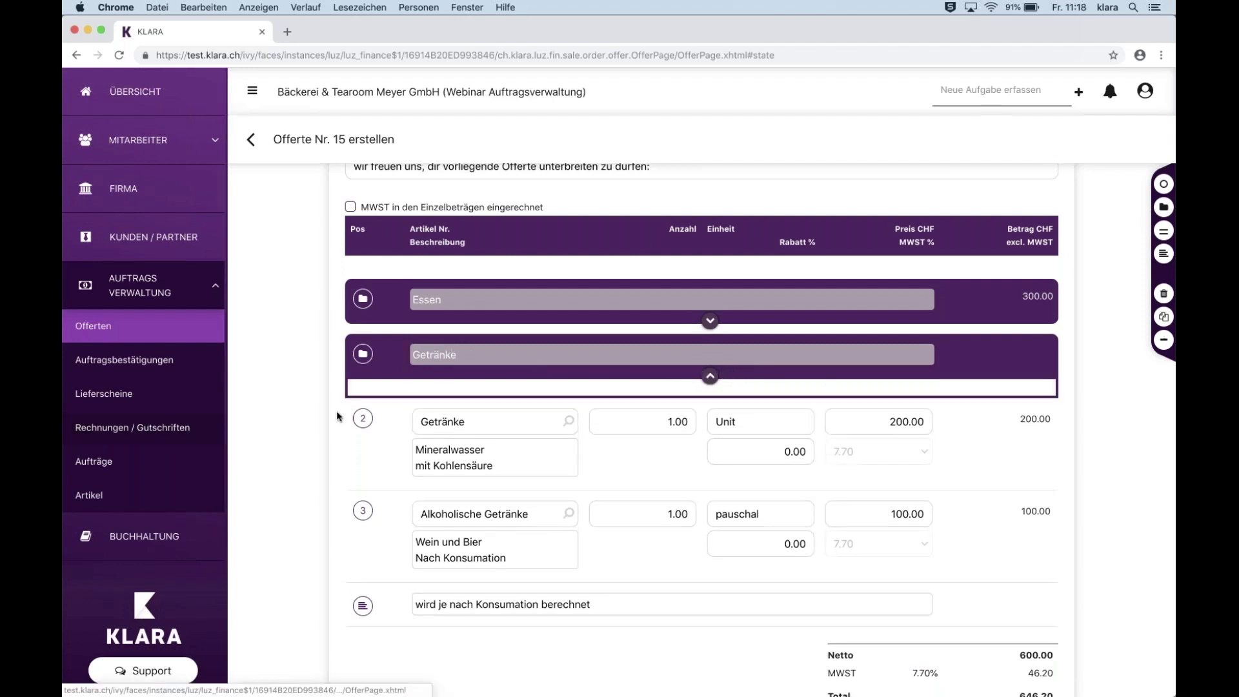
pyautogui.moveTo(363, 418); pyautogui.dragTo(369, 397)
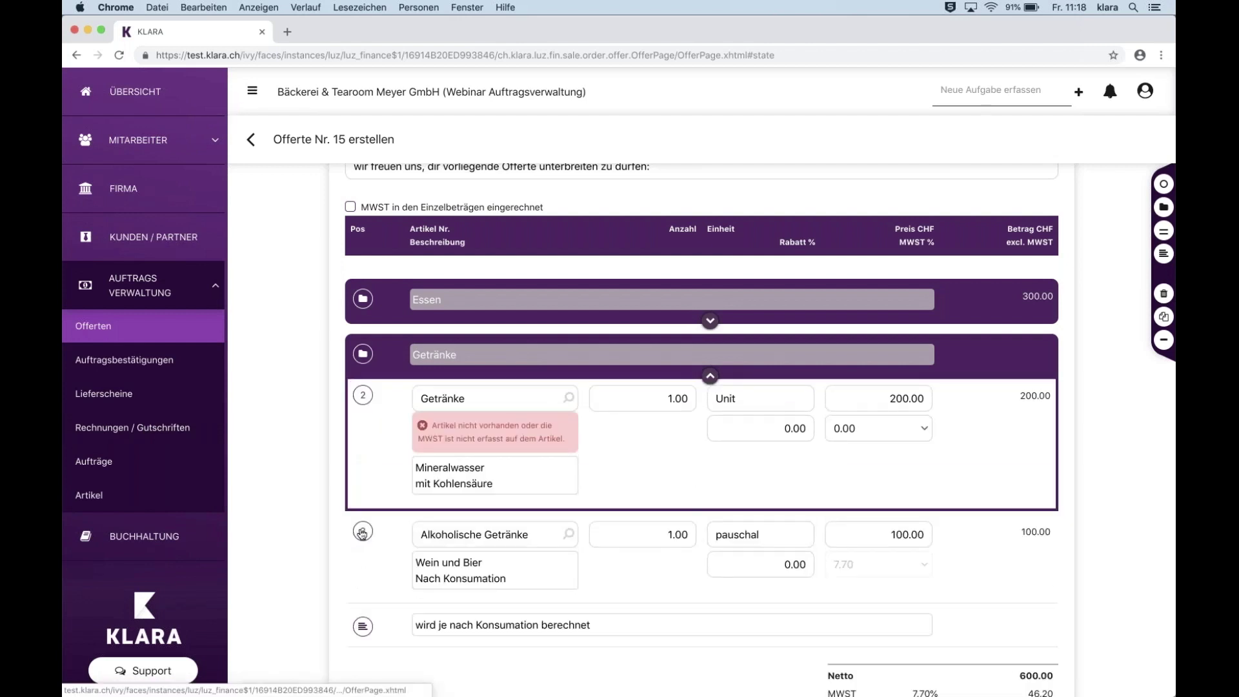
pyautogui.moveTo(362, 533); pyautogui.dragTo(367, 481)
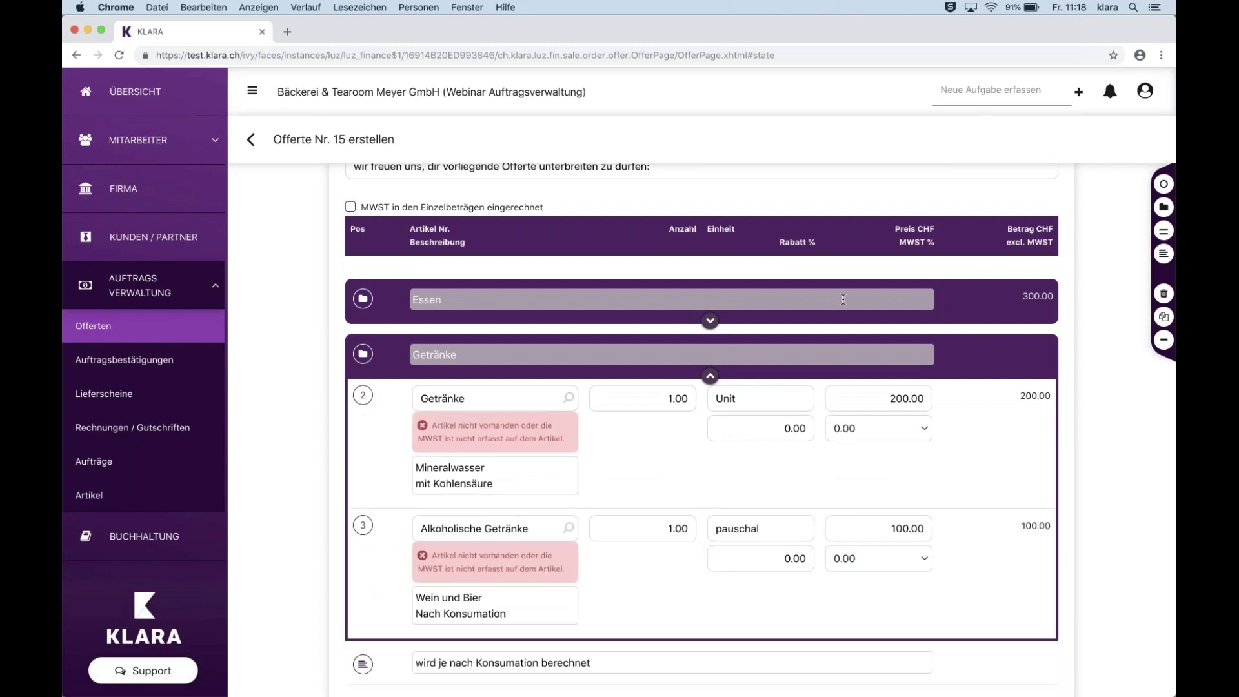
pyautogui.click(710, 376)
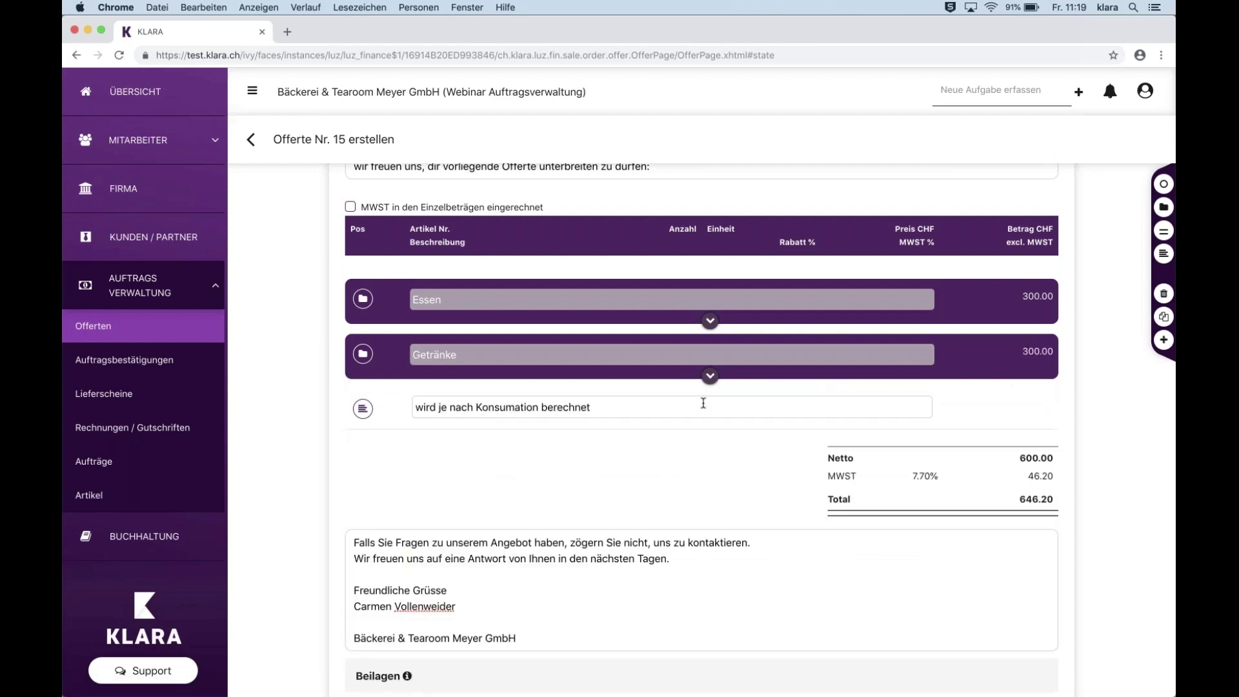
# Insert a subtotal line under the Catering position in the Essen group and collapse the group.
pyautogui.click(1162, 233)
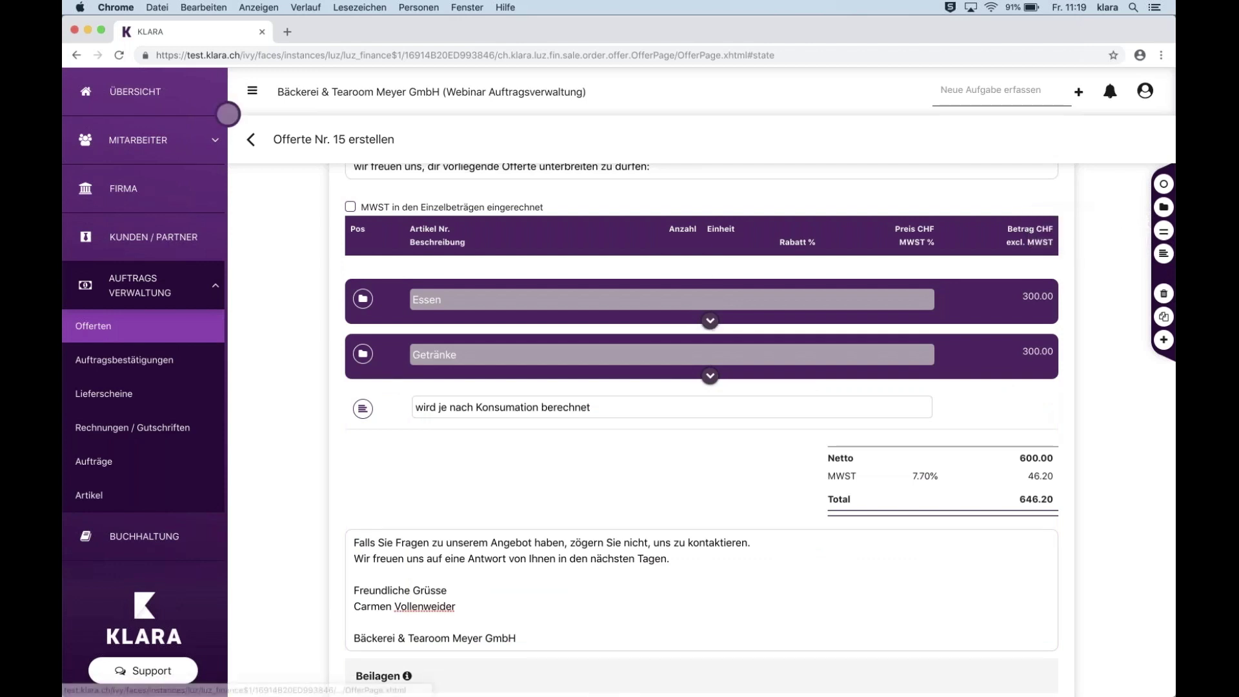
pyautogui.click(1163, 231)
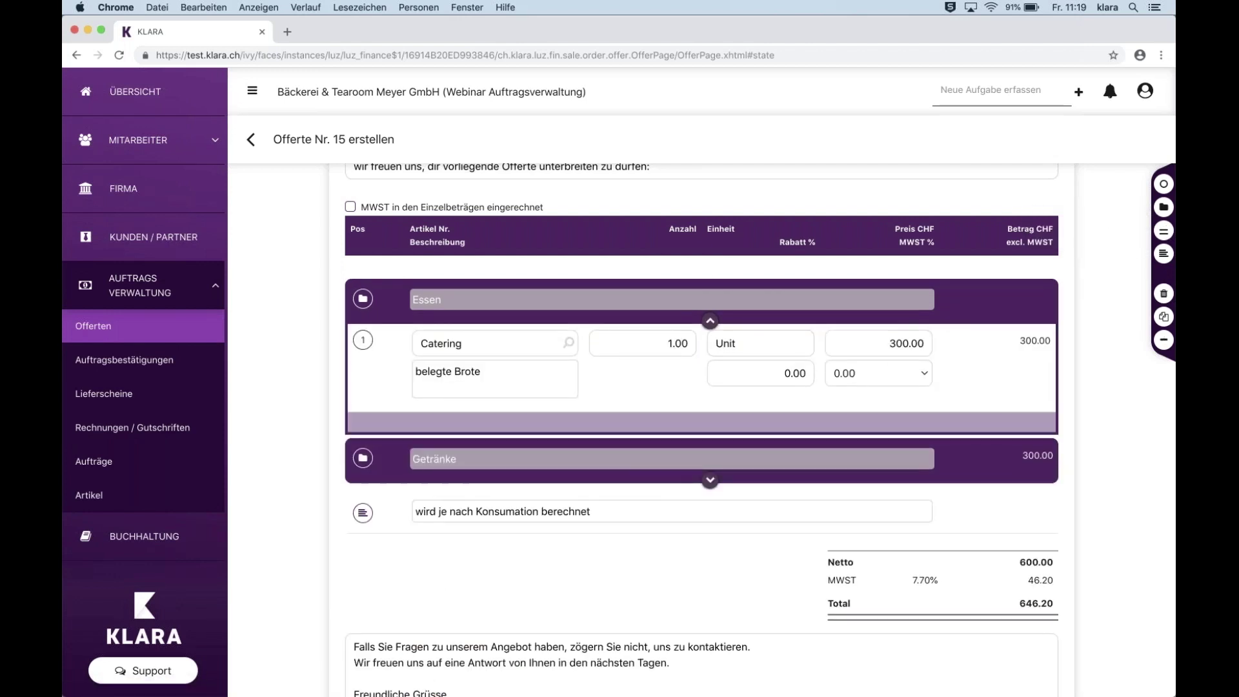
pyautogui.click(733, 421)
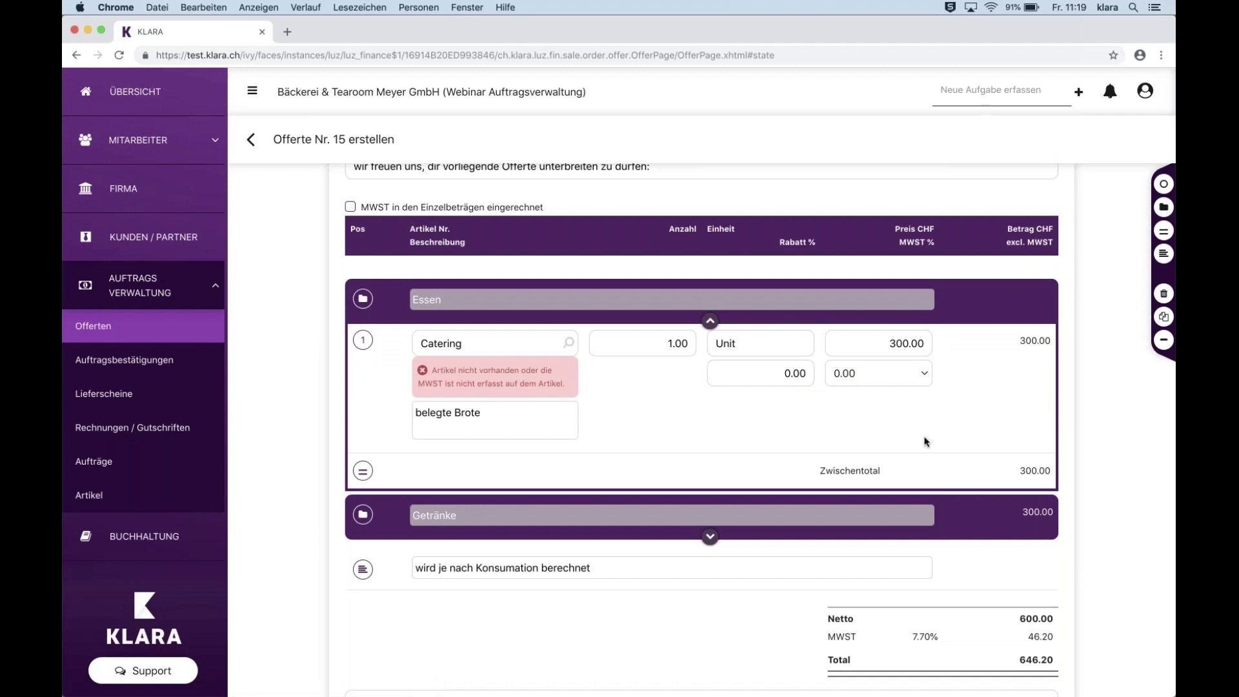
pyautogui.click(710, 320)
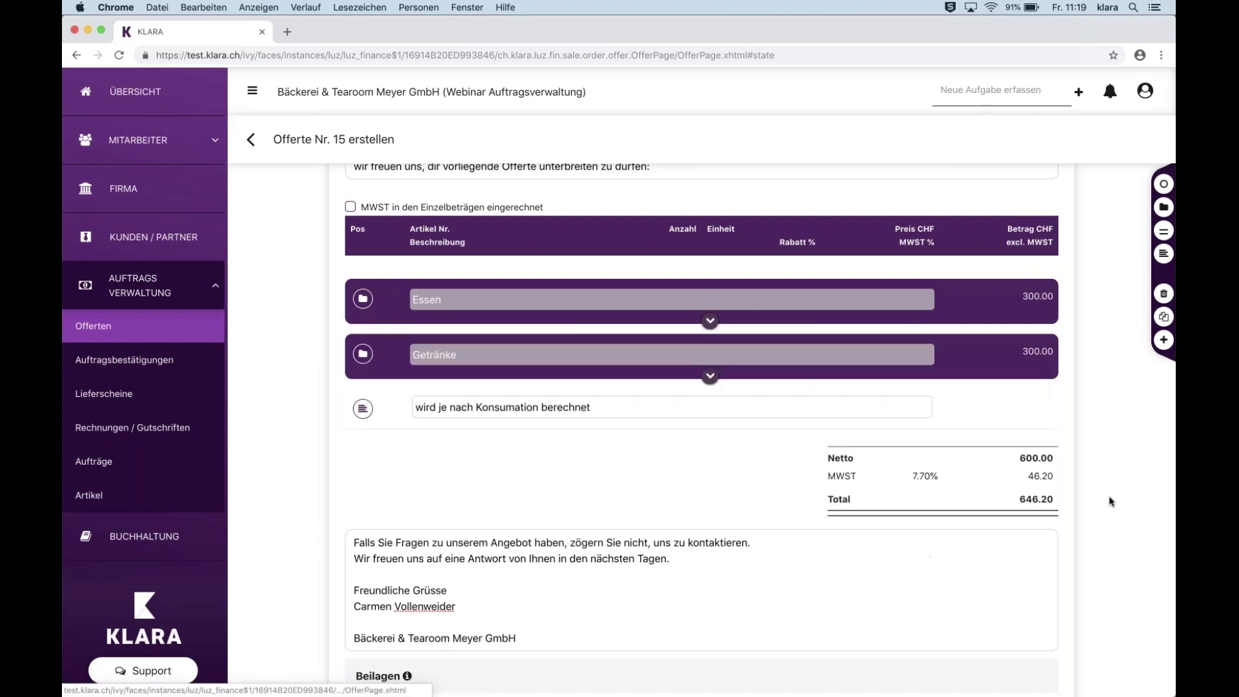
# Review the offer's texts and positions in its preview and continue to the delivery step.
pyautogui.scroll(-5, 1040, 511)
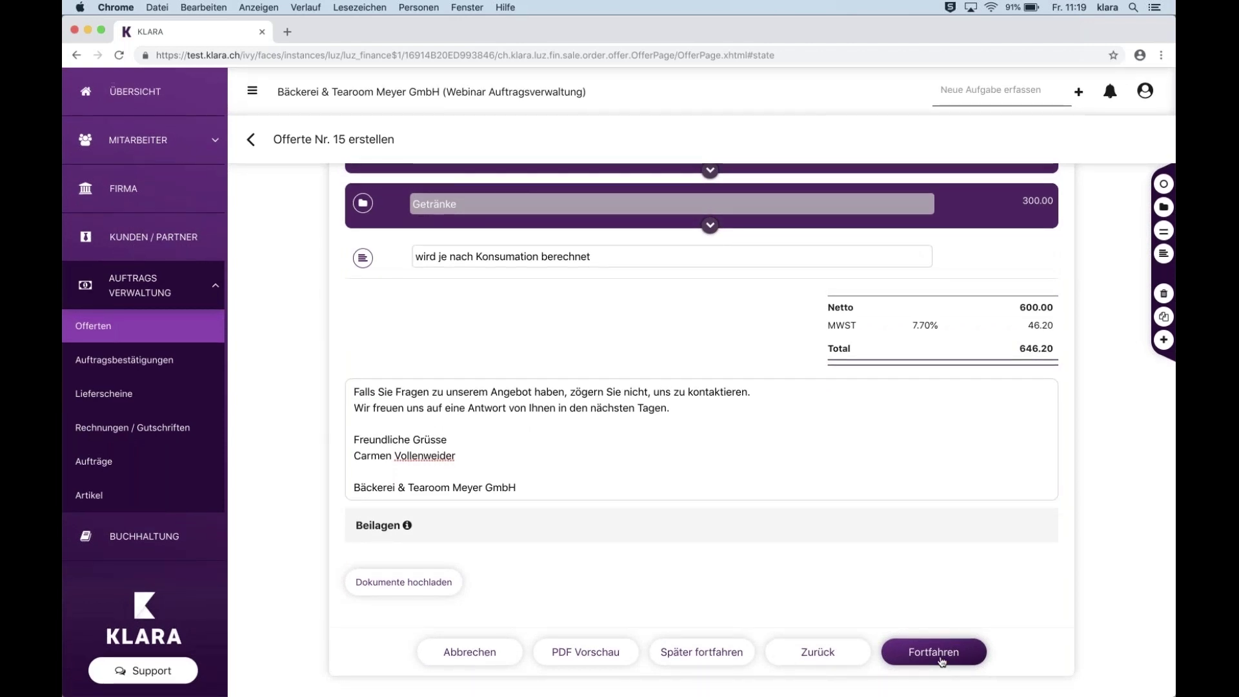
pyautogui.scroll(4, 959, 459)
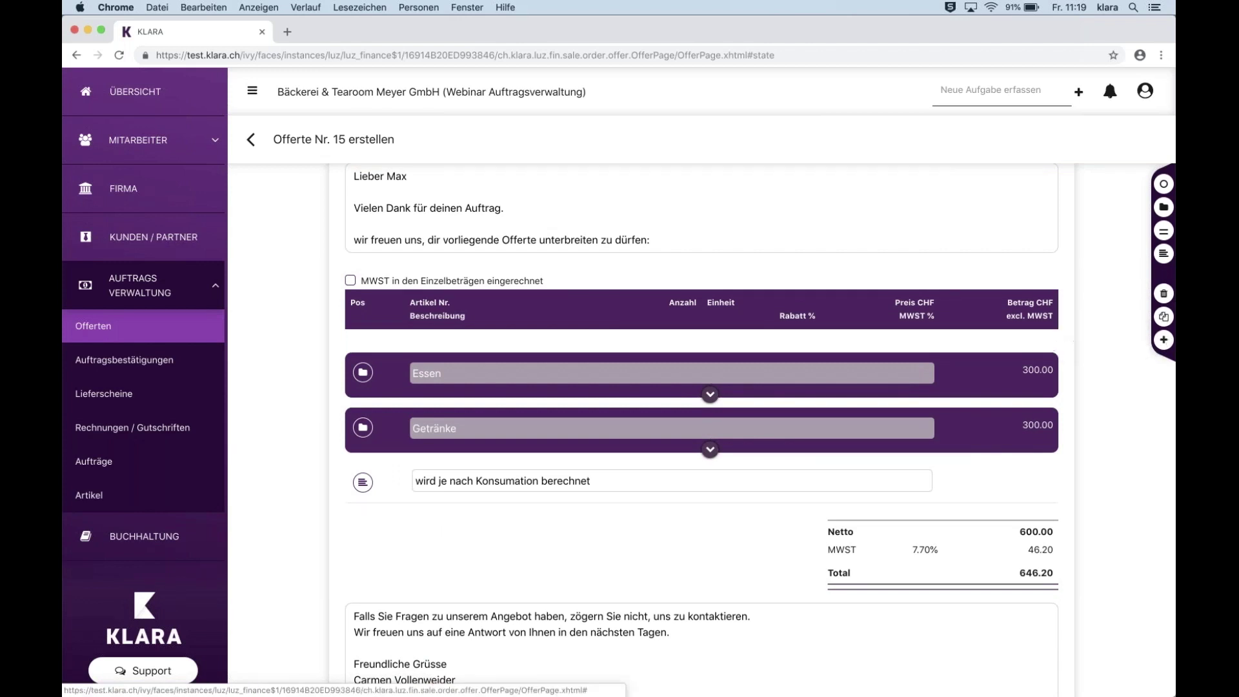
pyautogui.scroll(-5, 743, 387)
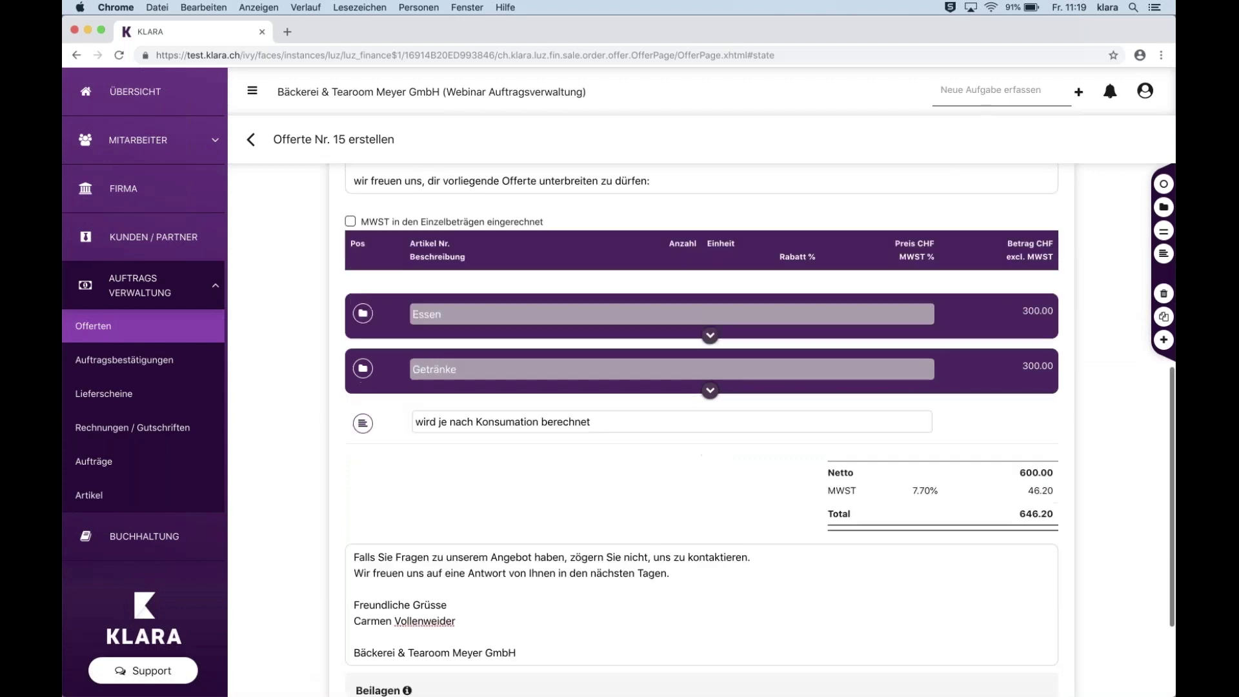
pyautogui.click(948, 659)
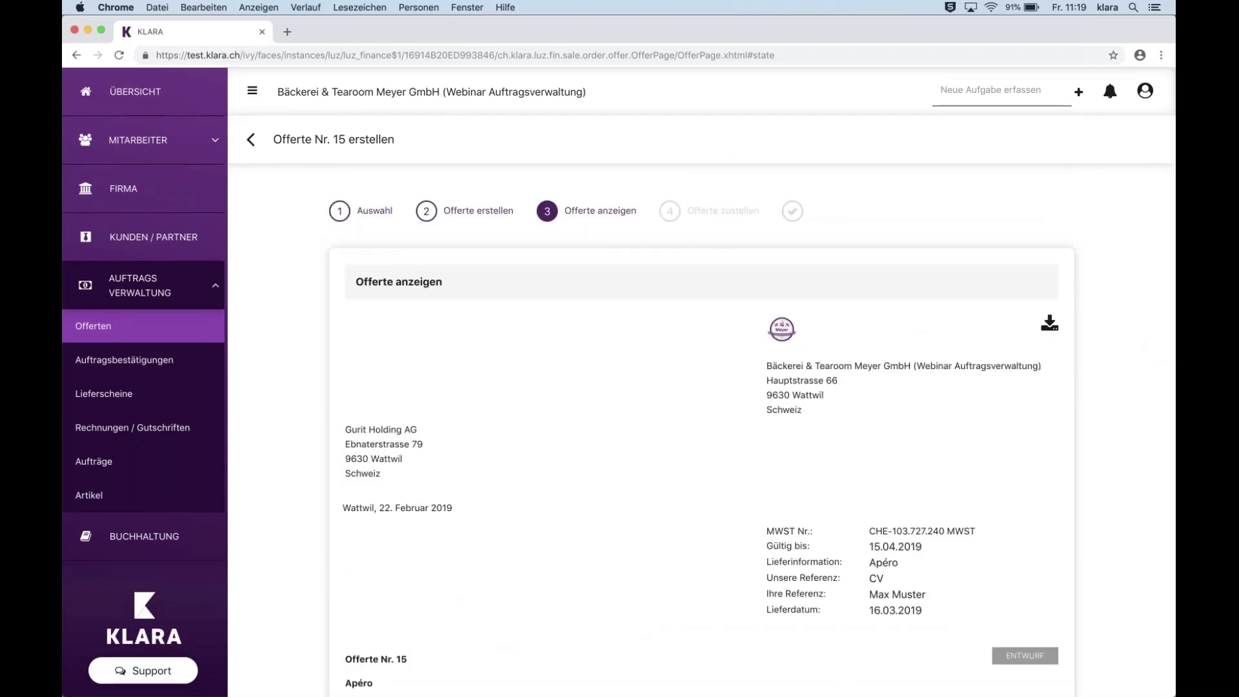
pyautogui.scroll(-6, 759, 416)
pyautogui.scroll(-7, 943, 658)
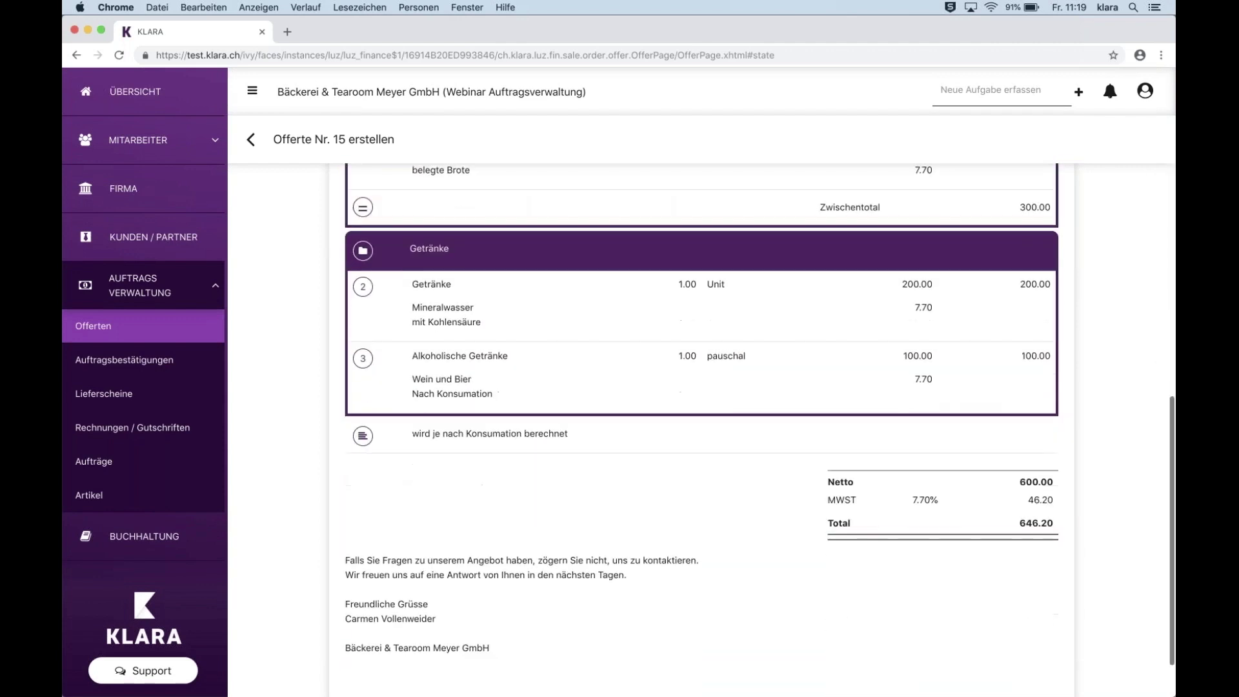
pyautogui.click(942, 653)
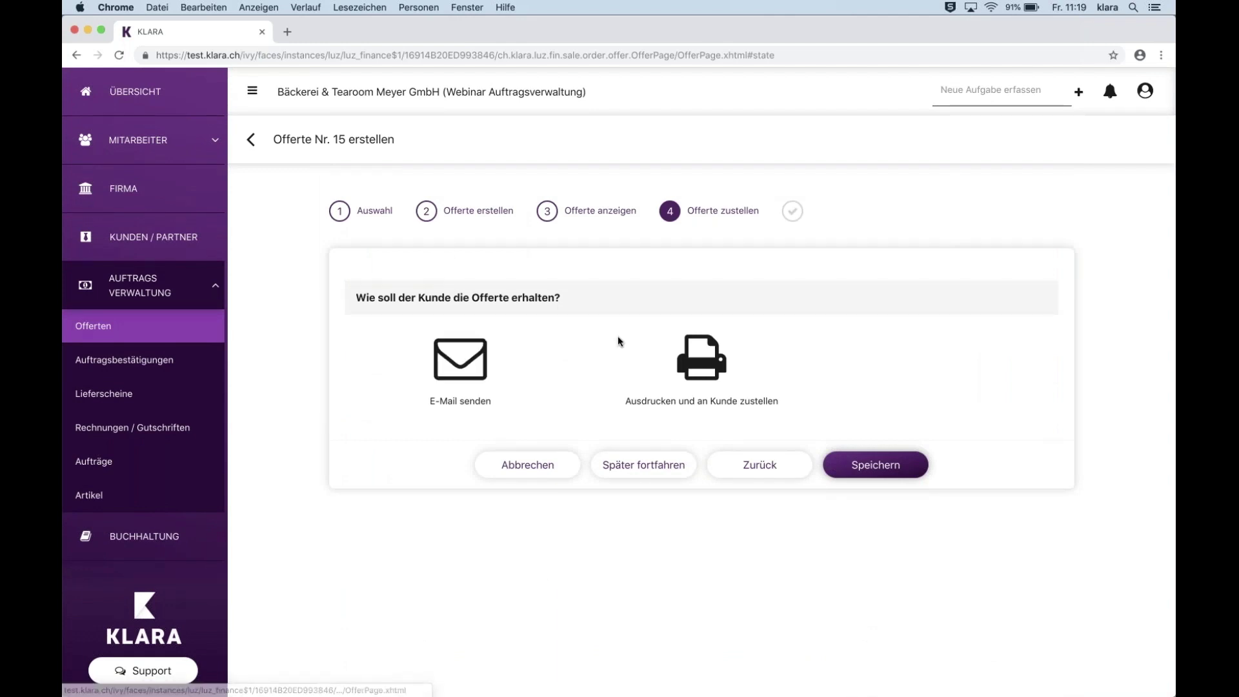
pyautogui.click(701, 358)
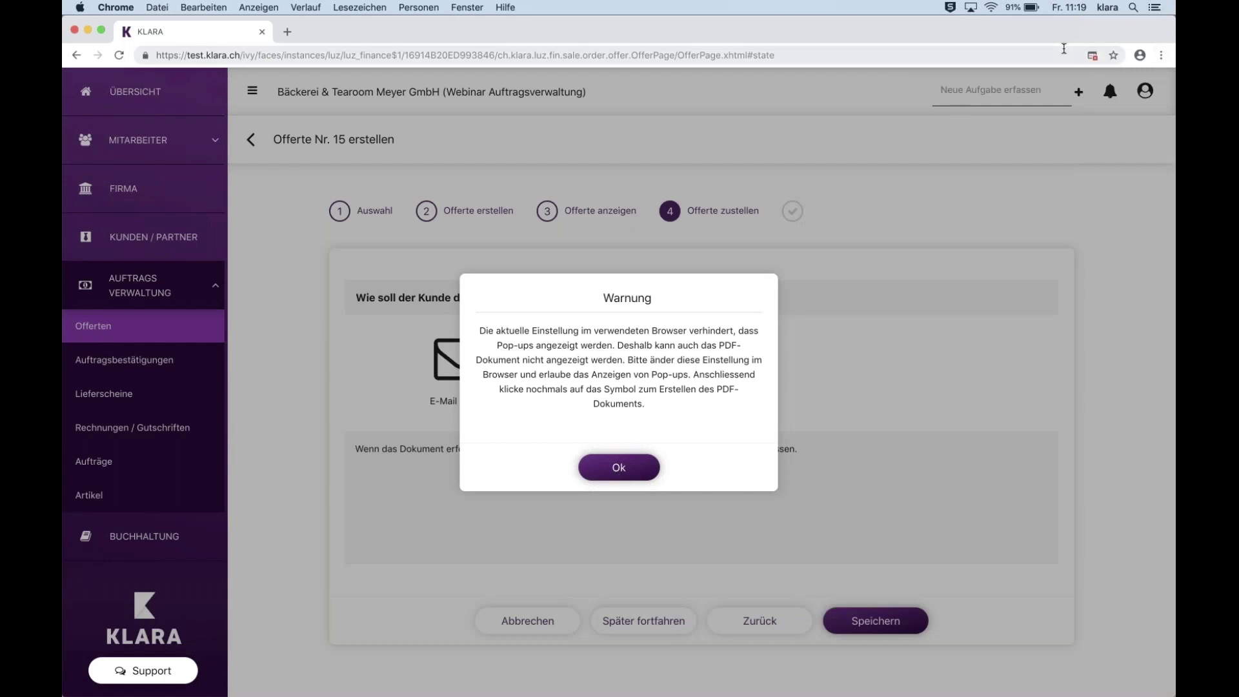
pyautogui.click(1090, 56)
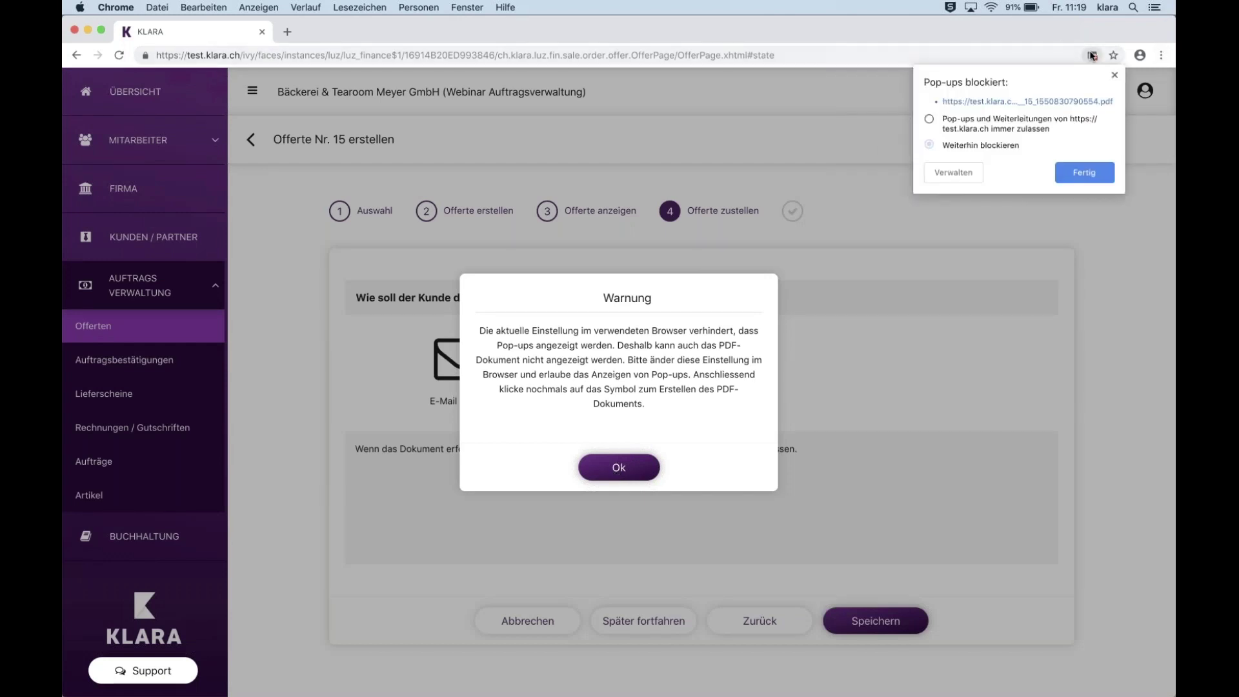
pyautogui.click(928, 120)
pyautogui.click(1082, 172)
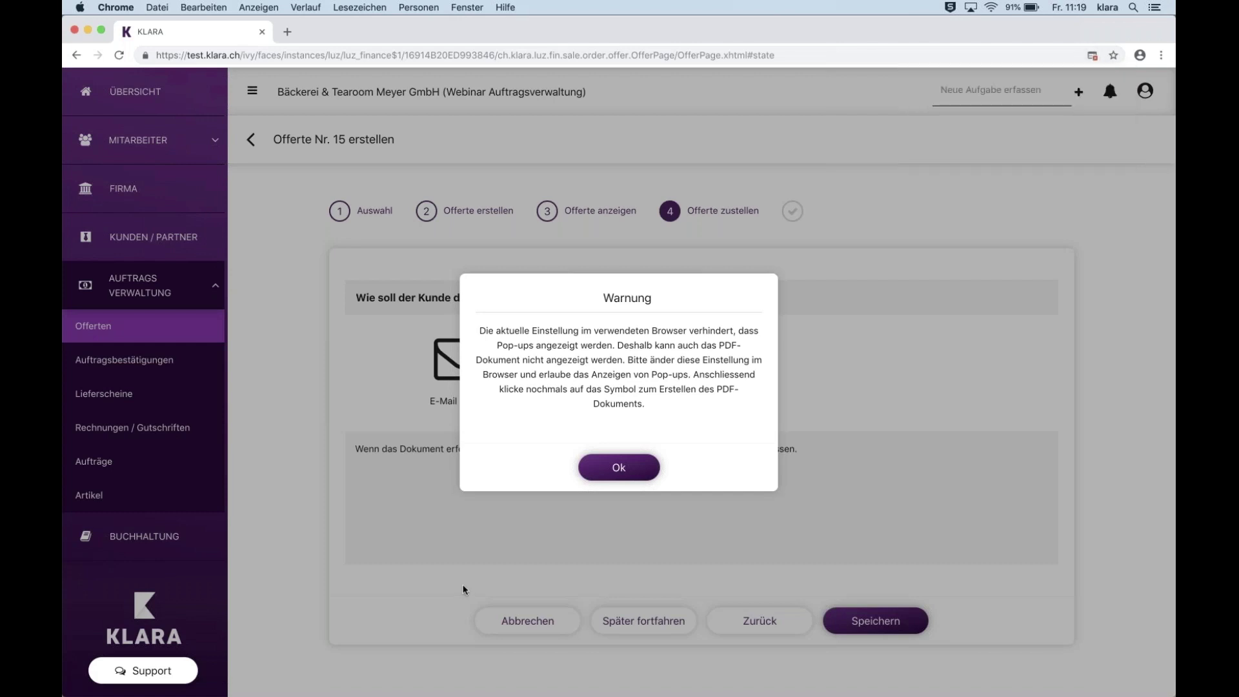
pyautogui.click(594, 459)
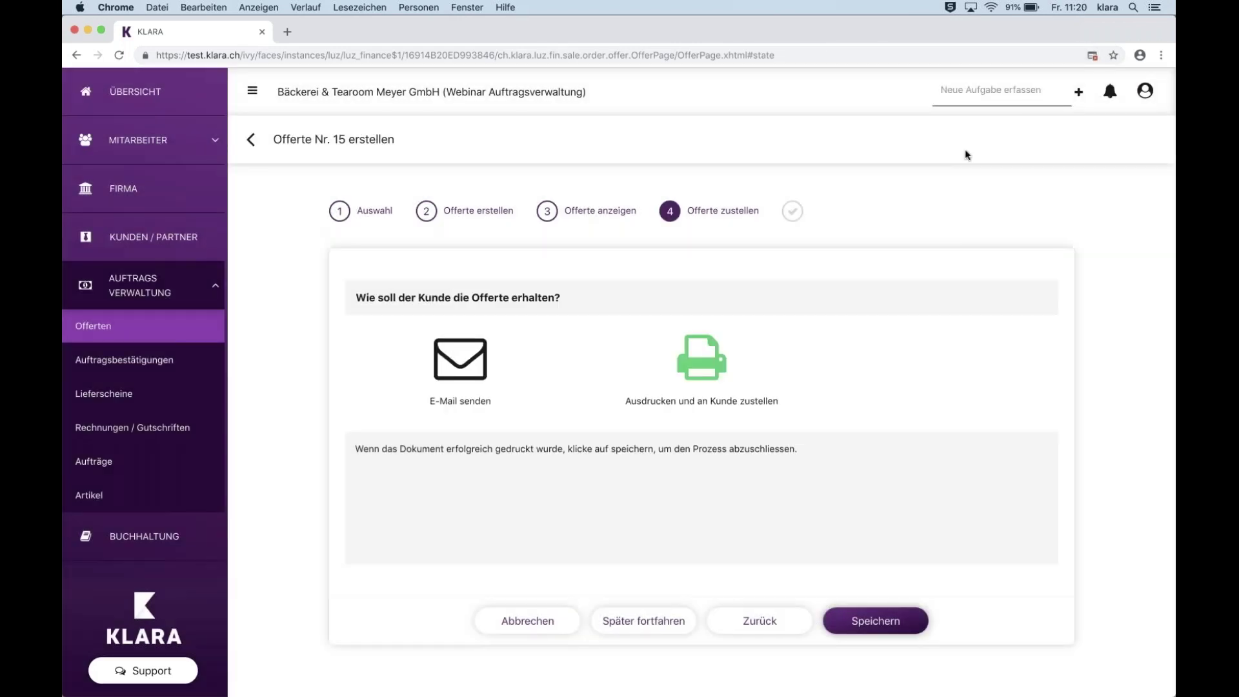
# Confirm the pop-up permission for the site, and save the offer to complete its creation.
pyautogui.click(1092, 57)
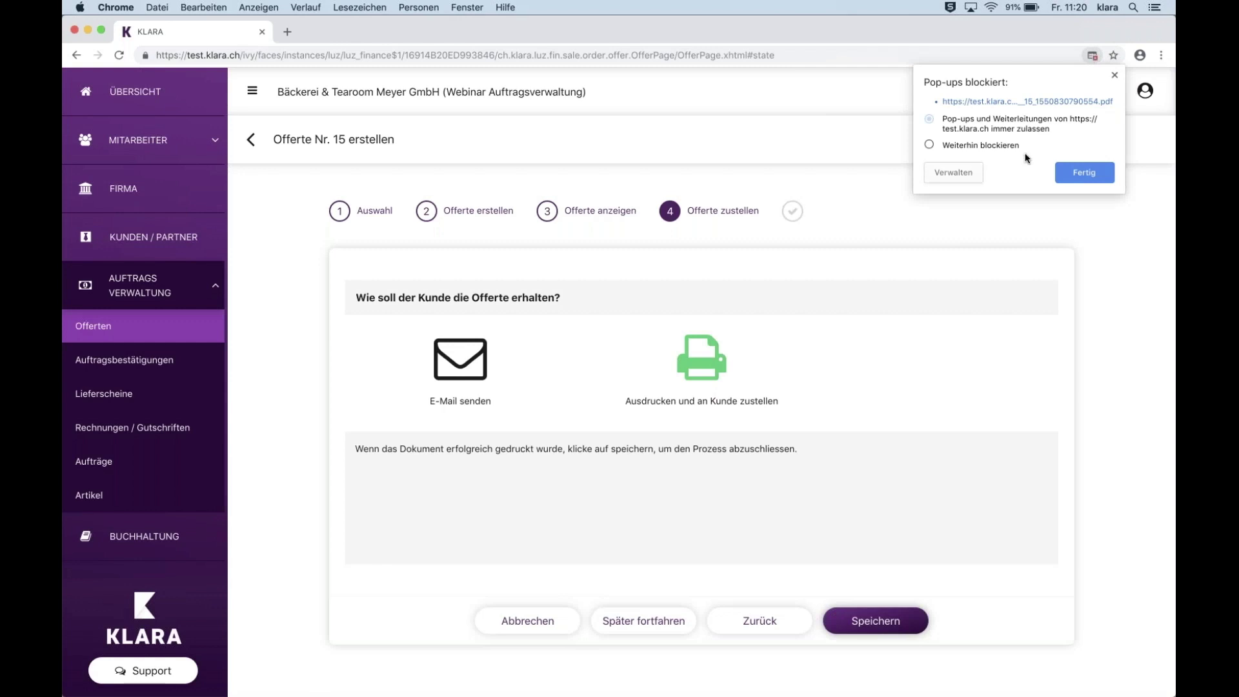
pyautogui.click(1082, 170)
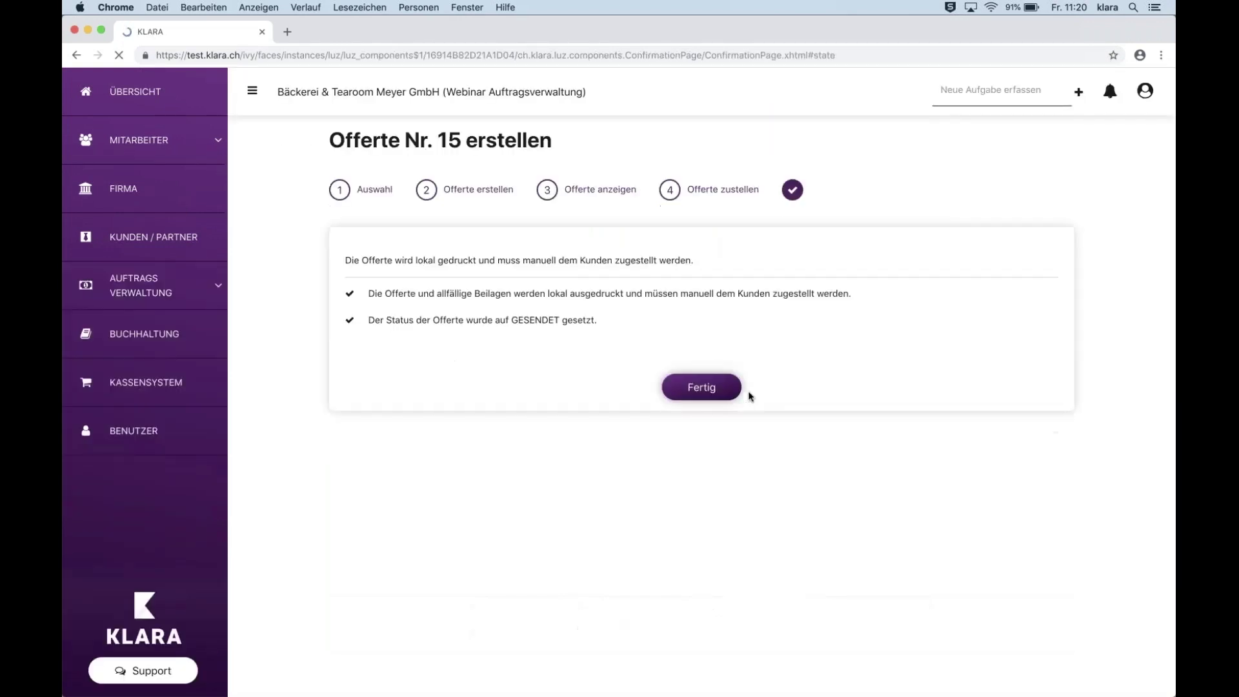
pyautogui.click(702, 388)
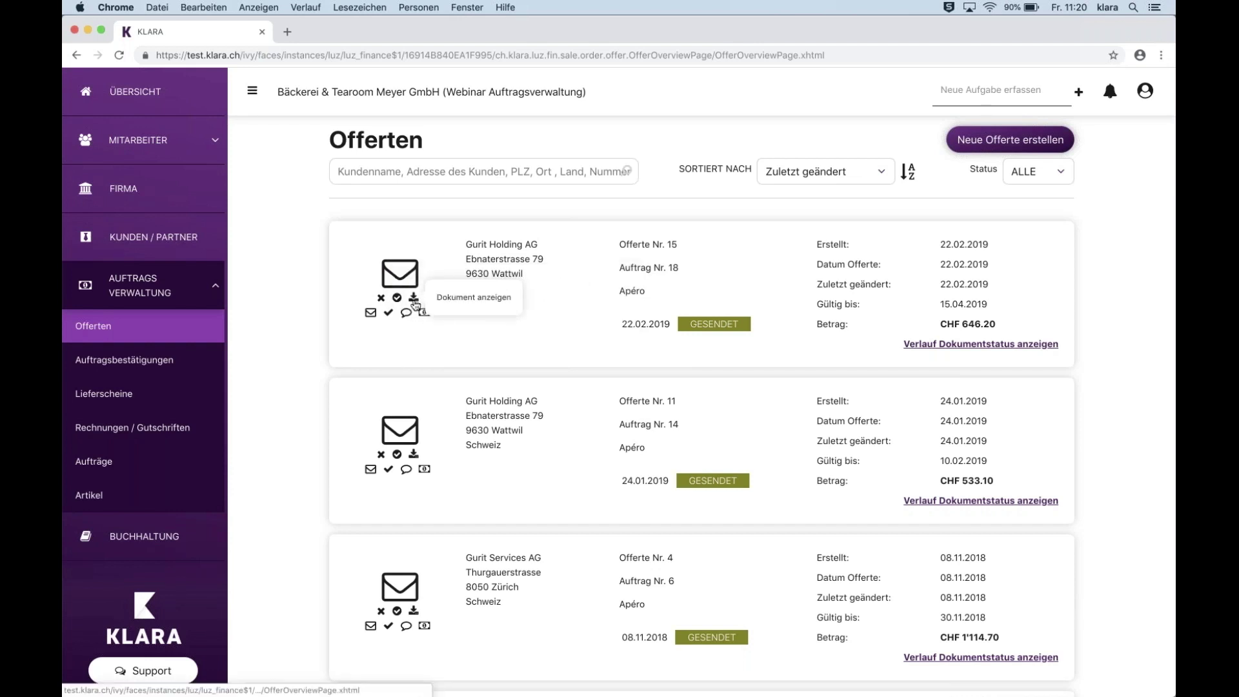
# Open the PDF document of the new Apéro offer for Gurit Holding AG and look through both pages.
pyautogui.click(413, 298)
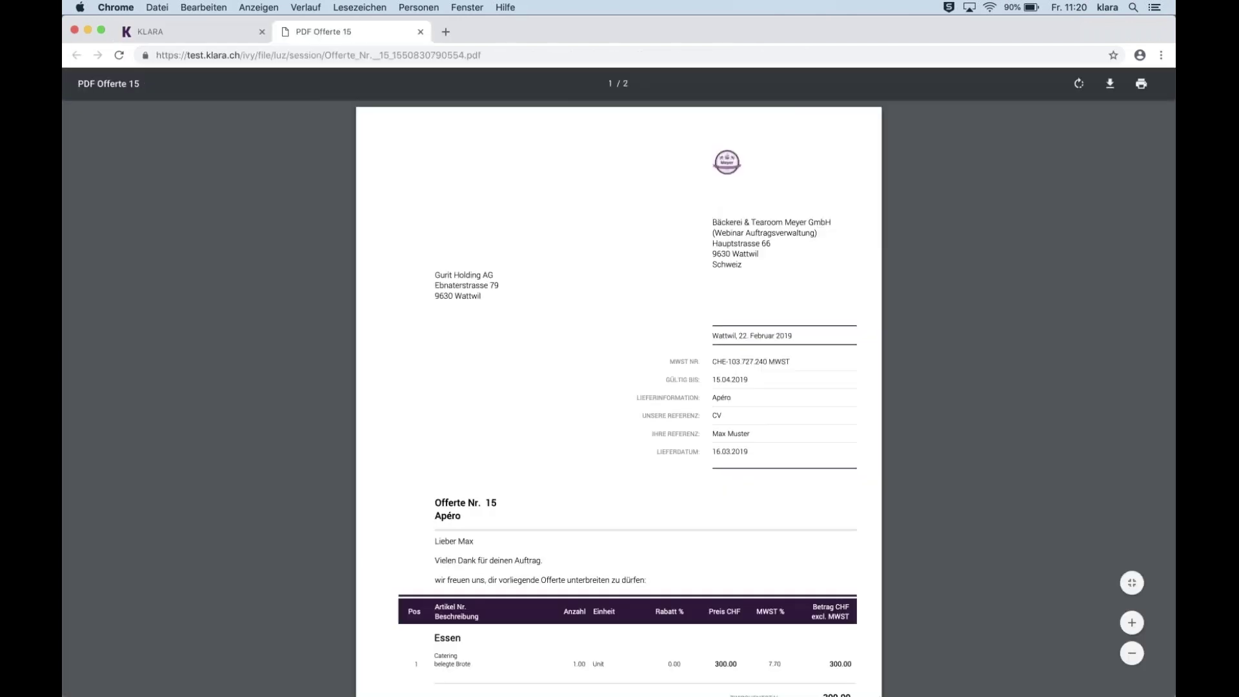
pyautogui.scroll(-3, 604, 368)
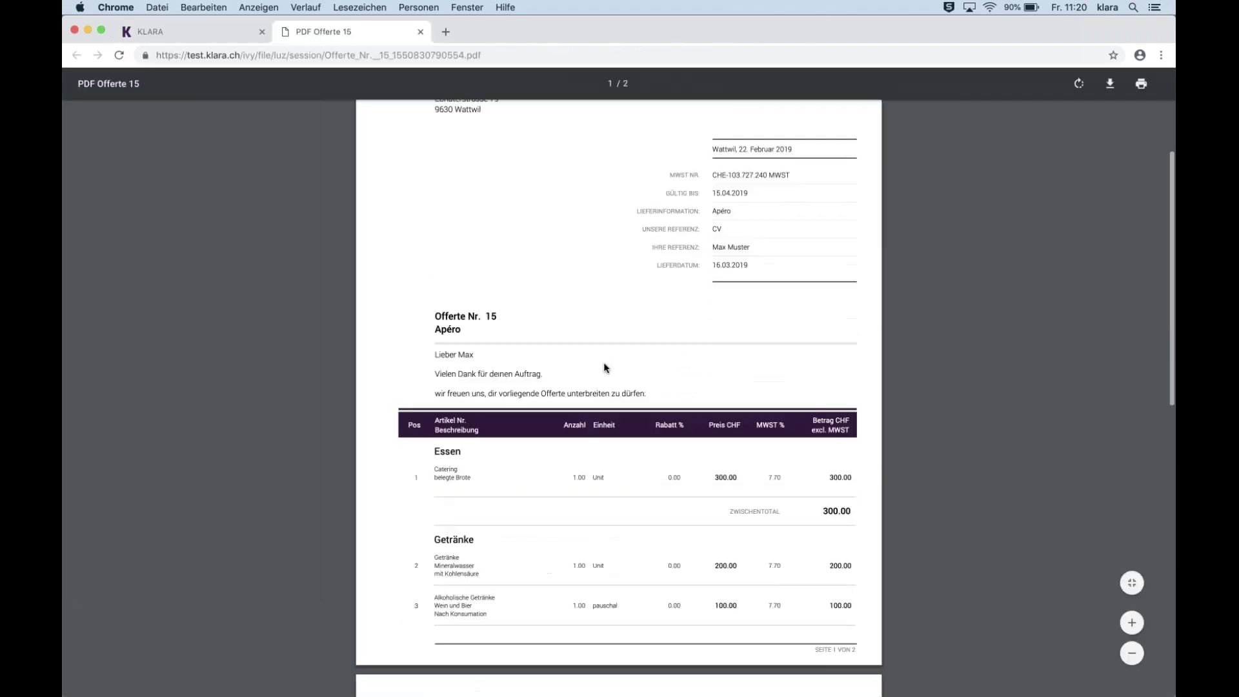
pyautogui.scroll(-6, 605, 368)
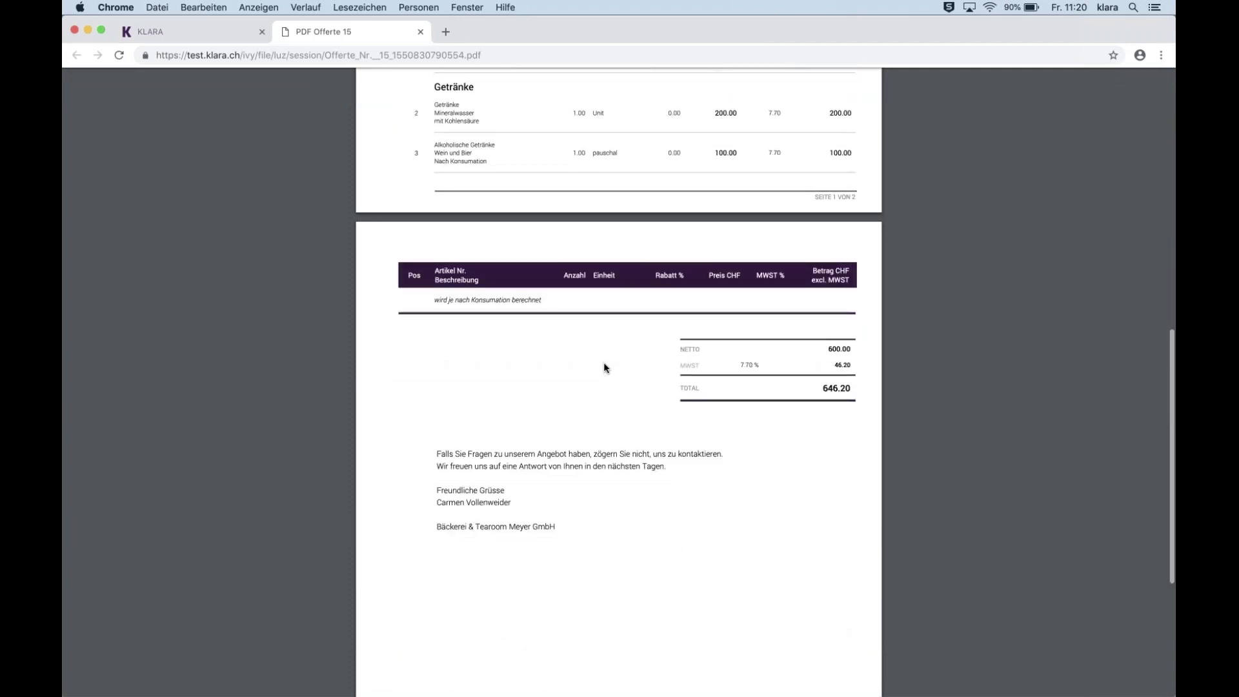
pyautogui.scroll(15, 603, 365)
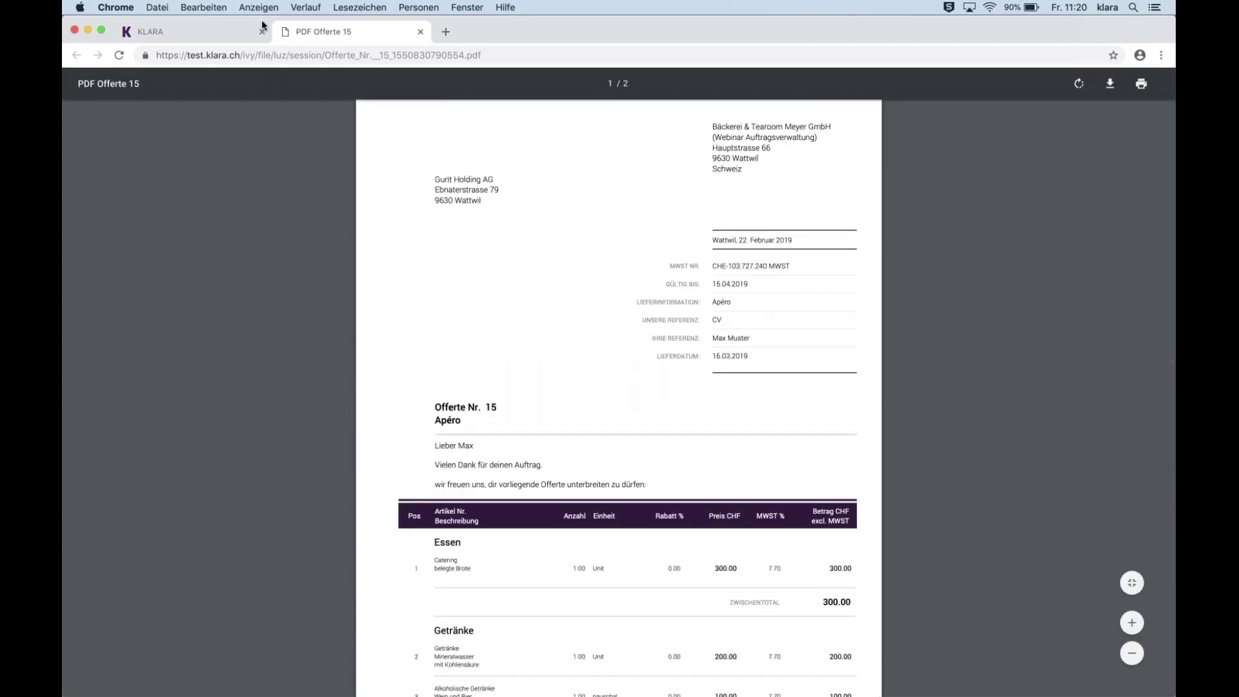
# Return to KLARA from the offer PDF and look over the offers overview with the newly issued Apéro offer.
pyautogui.click(223, 31)
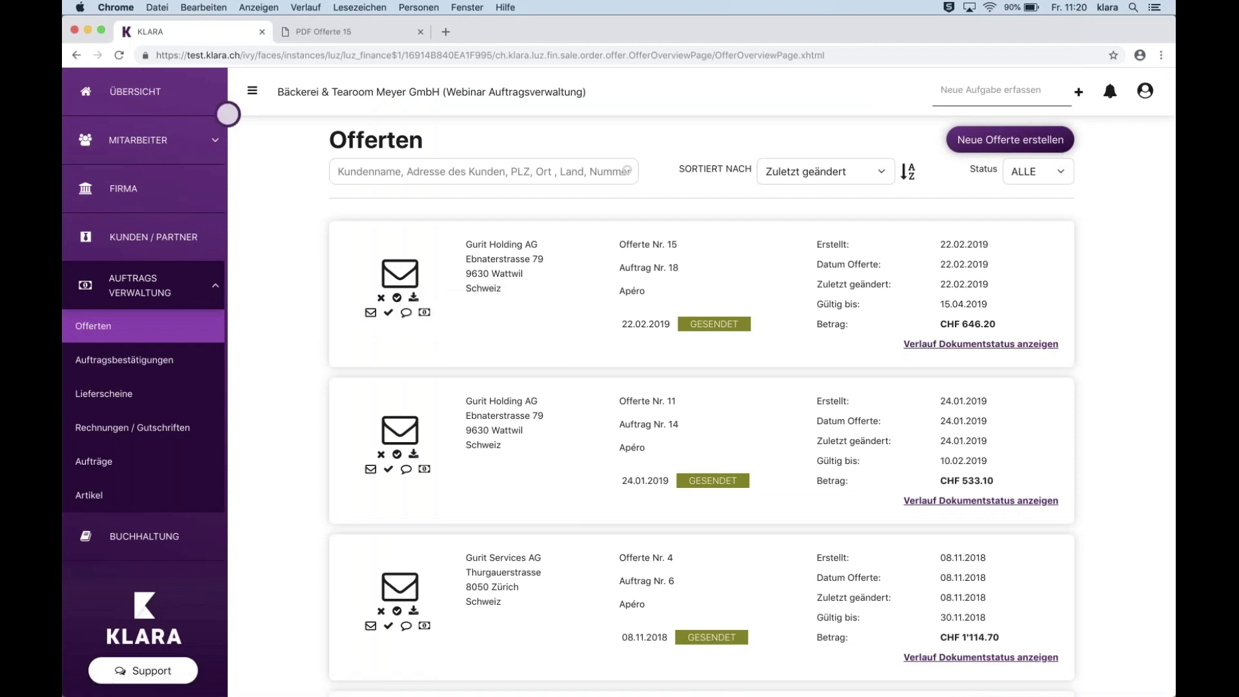
pyautogui.click(388, 315)
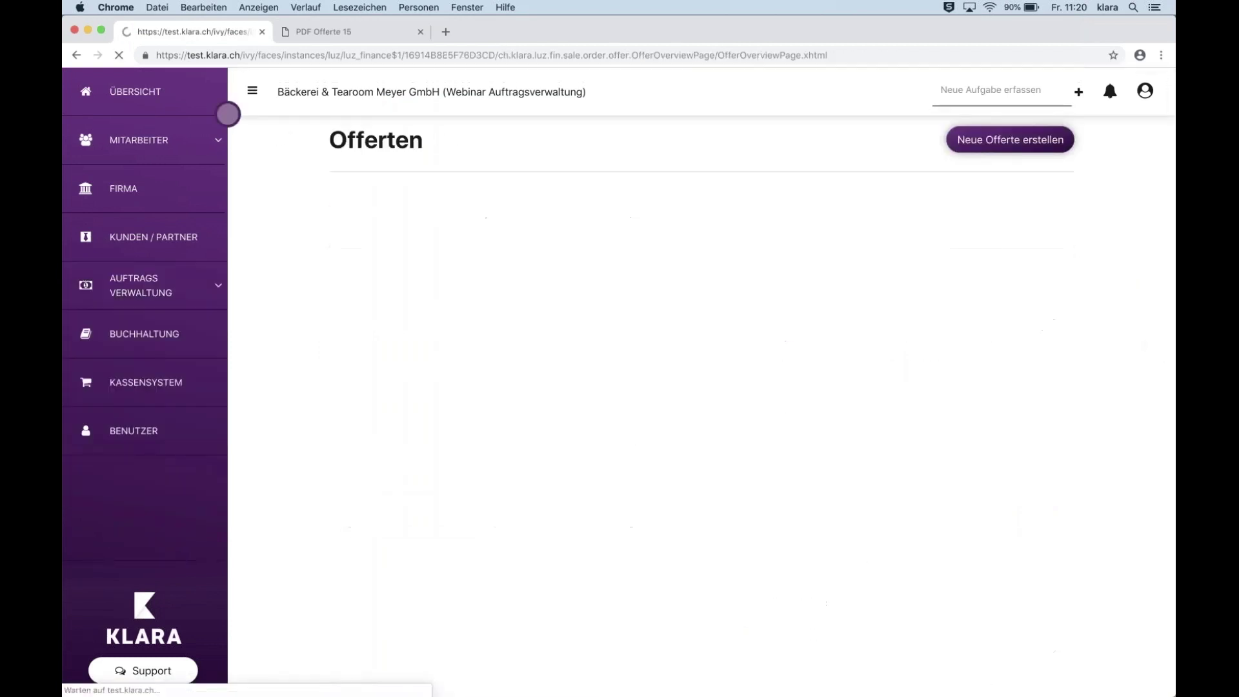
pyautogui.scroll(-2, 327, 351)
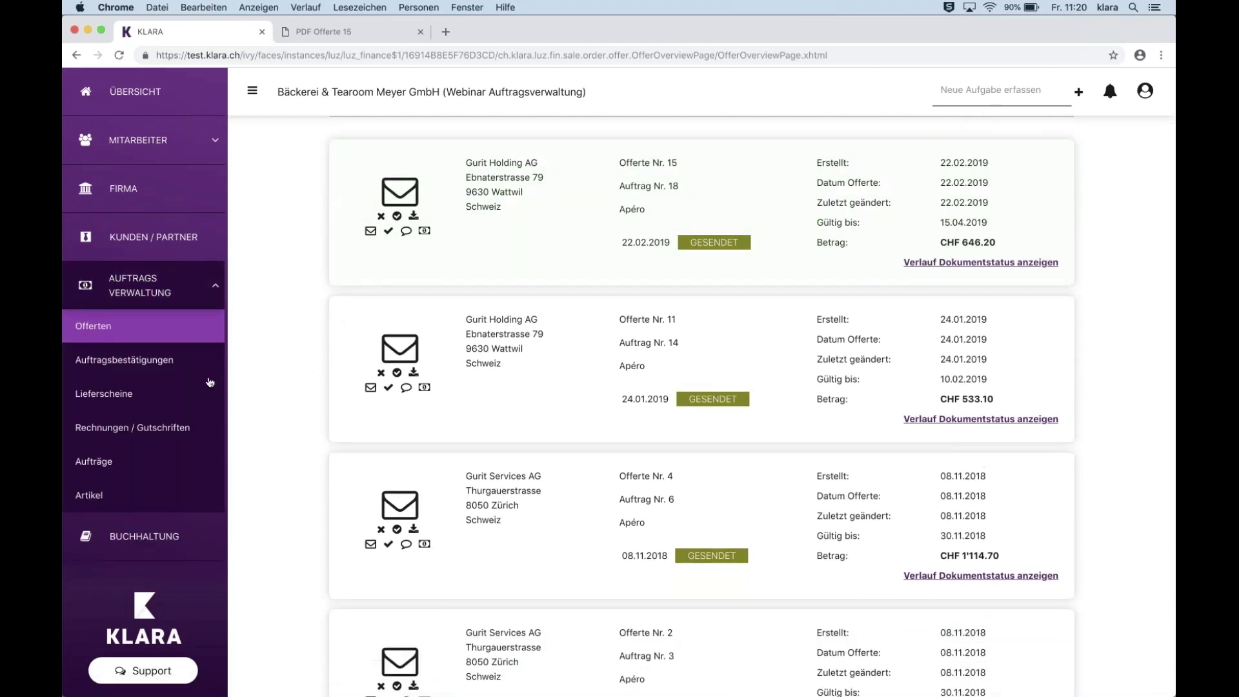
# View the order confirmations overview, return to the offers and create an order confirmation from Gurit Holding AG's newest Apéro offer.
pyautogui.click(164, 360)
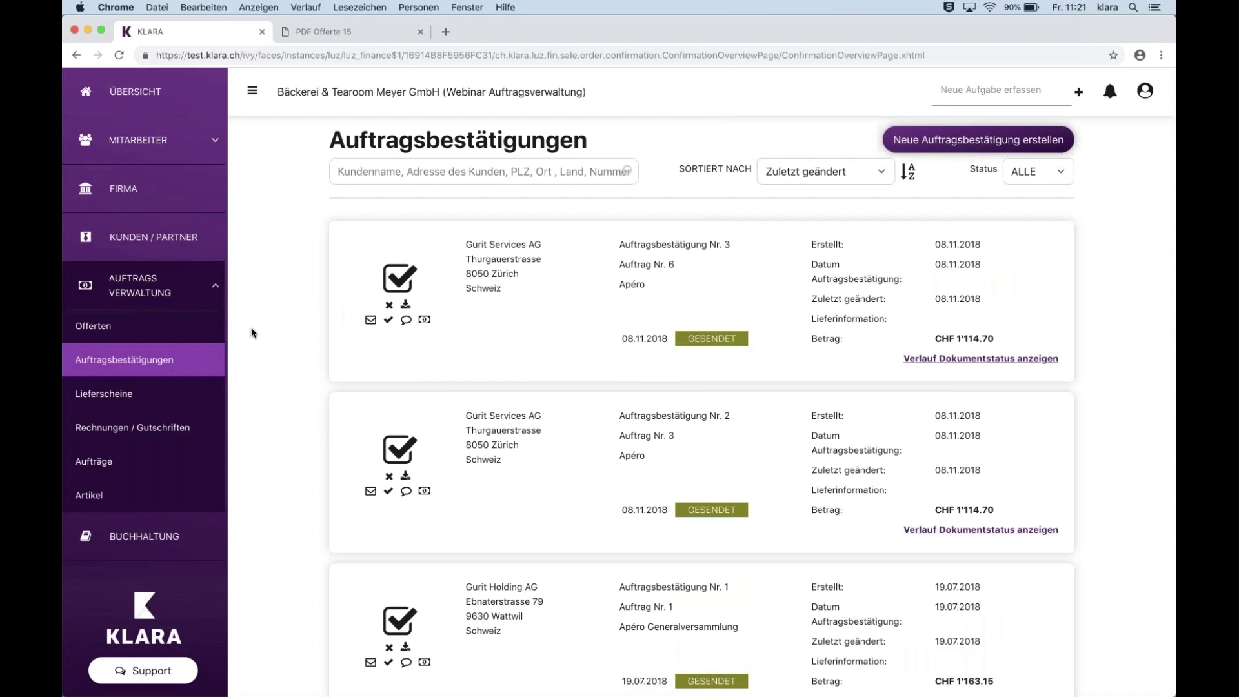
pyautogui.click(106, 327)
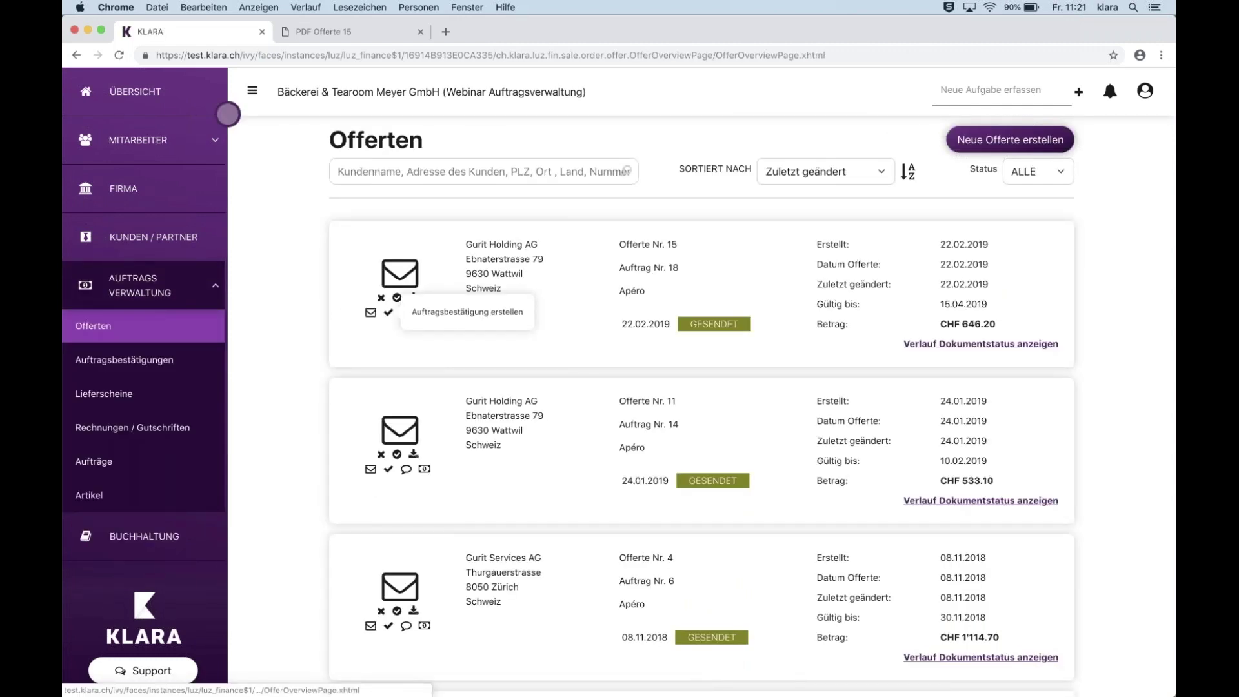
pyautogui.click(388, 314)
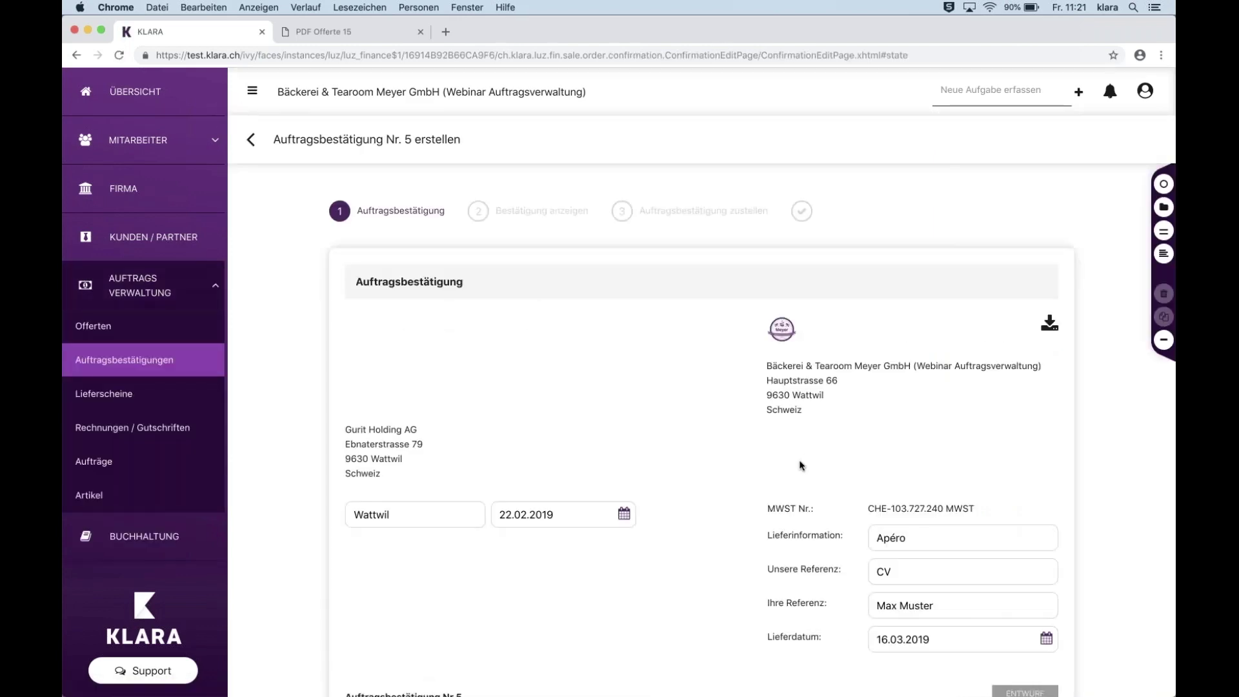
# Set the discount of the Catering position in the order confirmation's Essen group to 10 percent.
pyautogui.scroll(-5, 800, 465)
pyautogui.scroll(-12, 800, 464)
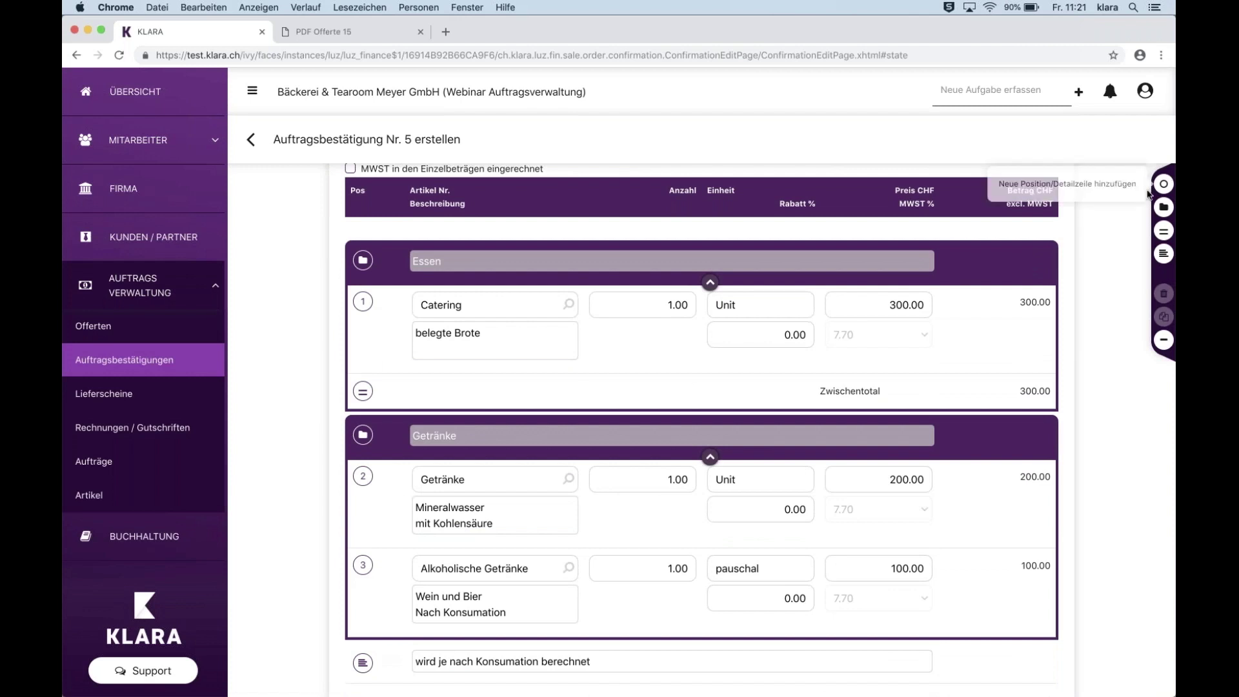
pyautogui.scroll(1, 751, 390)
pyautogui.click(753, 384)
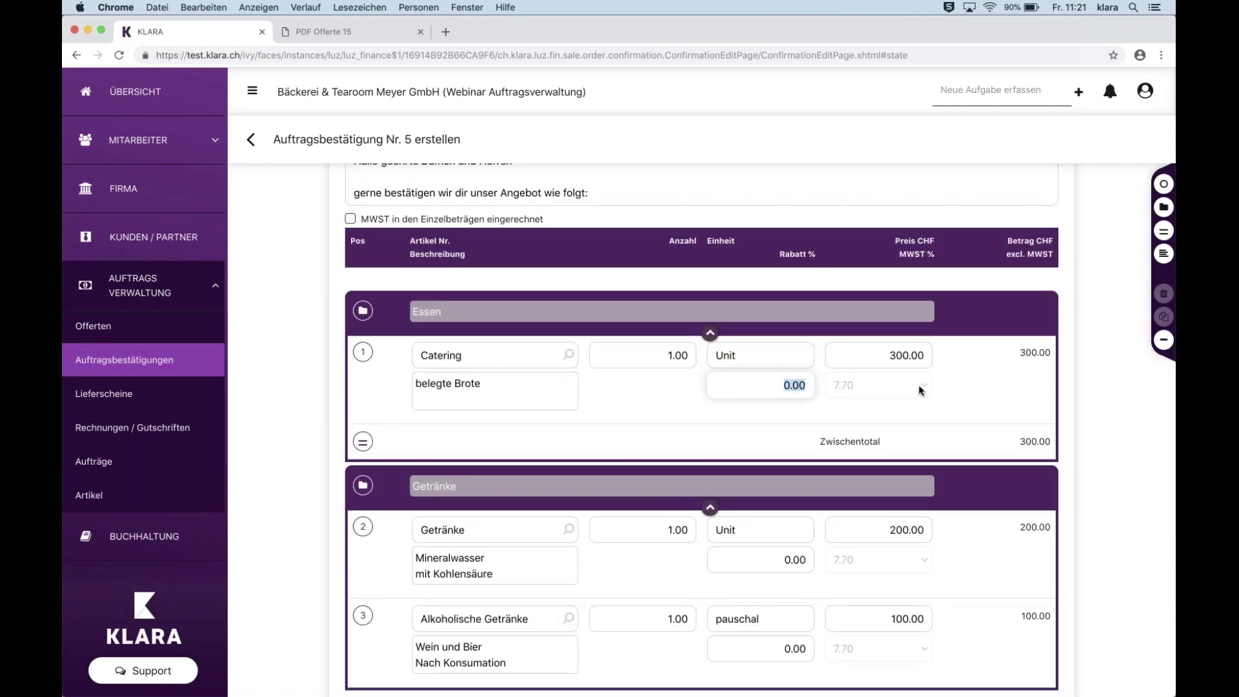
pyautogui.write('10')
pyautogui.click(792, 431)
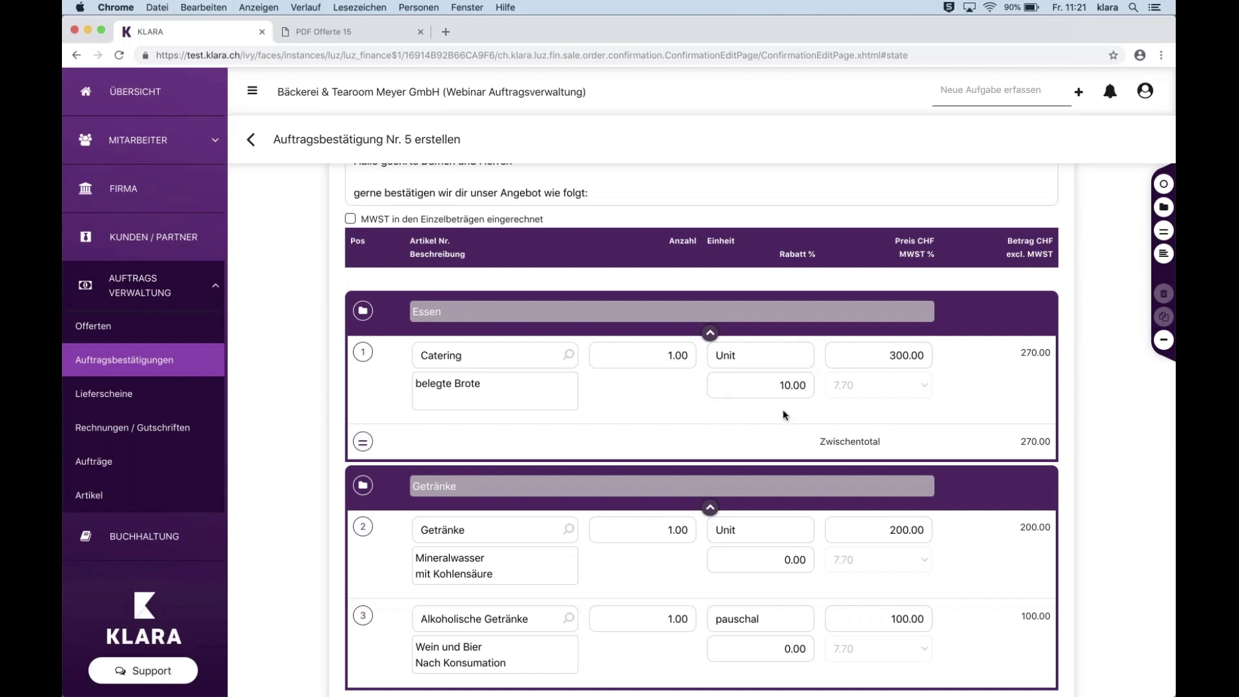
# Set the discount of the Getränke position with Mineralwasser in the order confirmation to 10 percent.
pyautogui.scroll(-5, 785, 415)
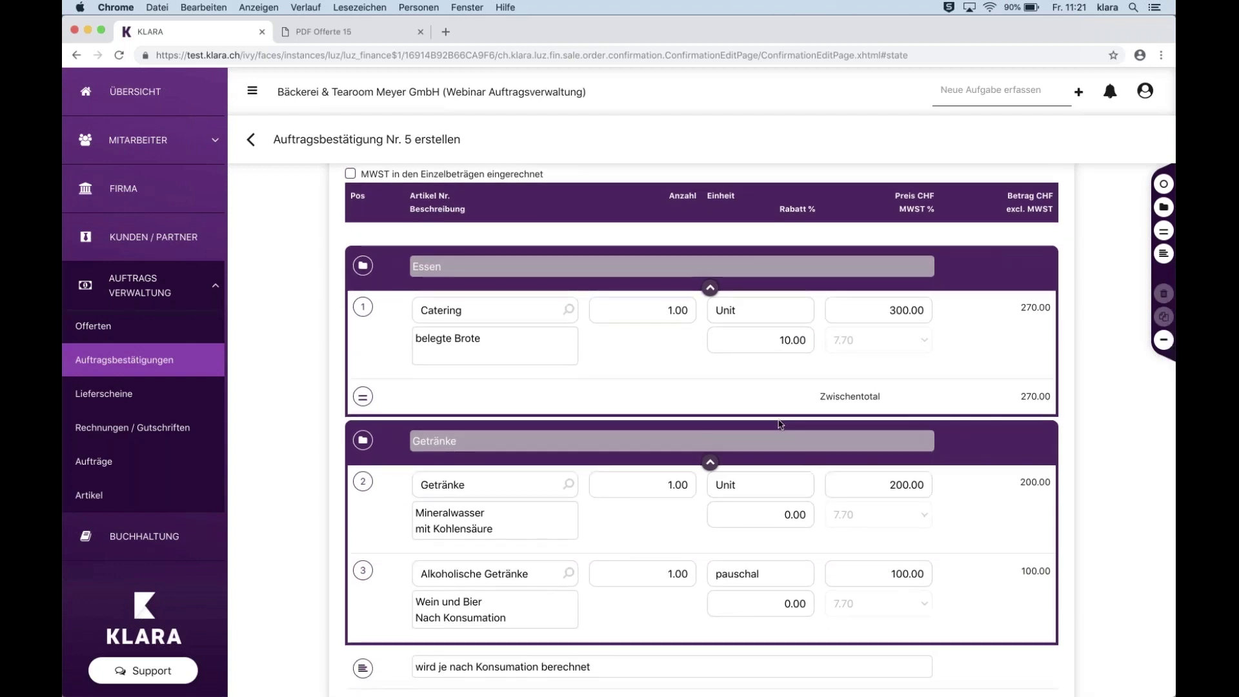
pyautogui.click(783, 428)
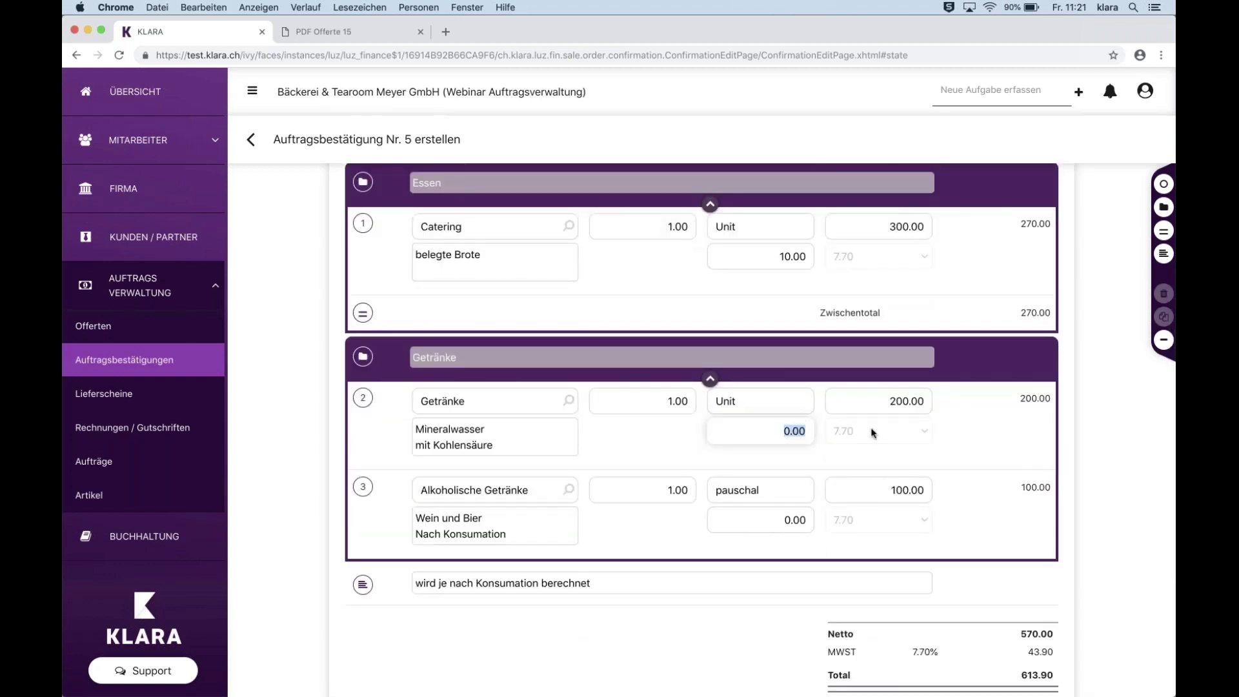
pyautogui.write('10')
pyautogui.click(871, 528)
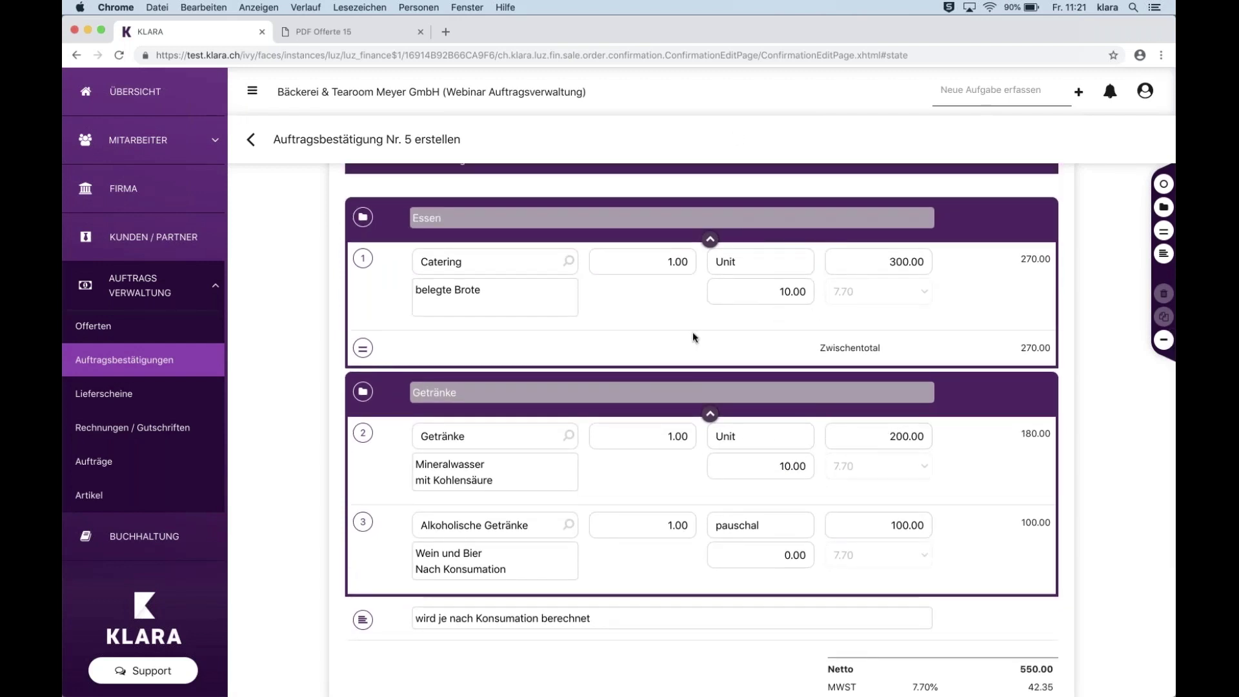
# Set the discount of the Alkoholische Getränke position in the order confirmation to 10 percent.
pyautogui.scroll(2, 691, 336)
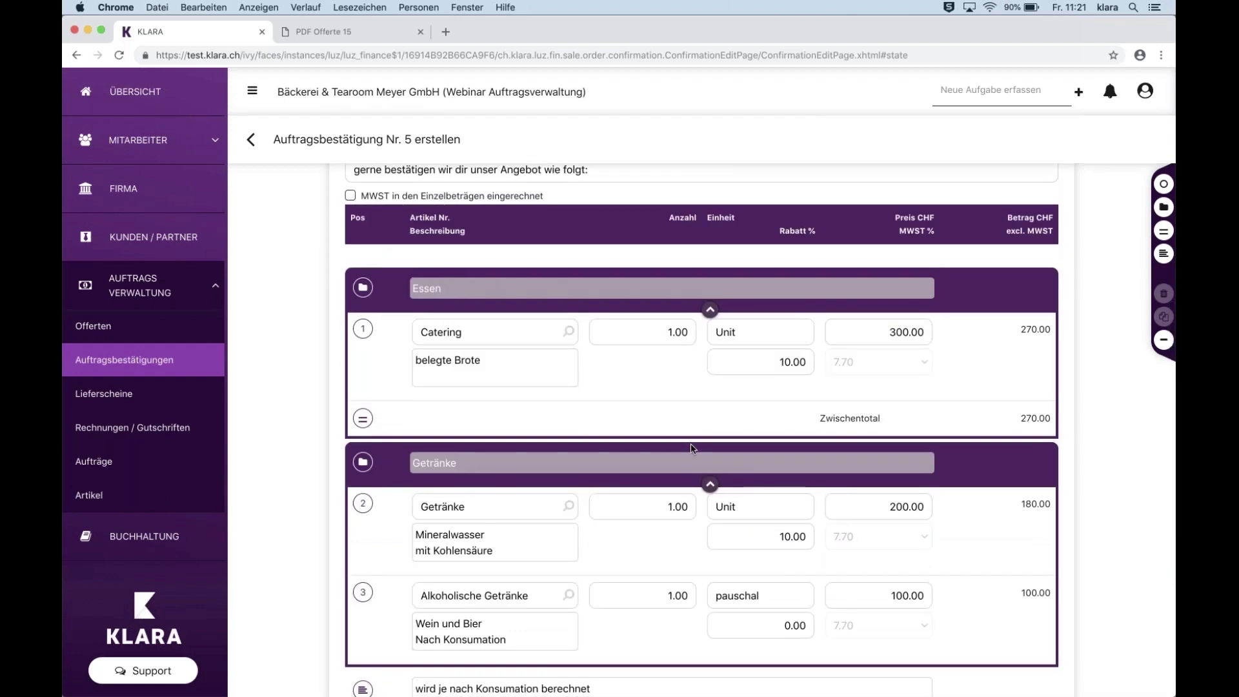
pyautogui.scroll(-4, 691, 443)
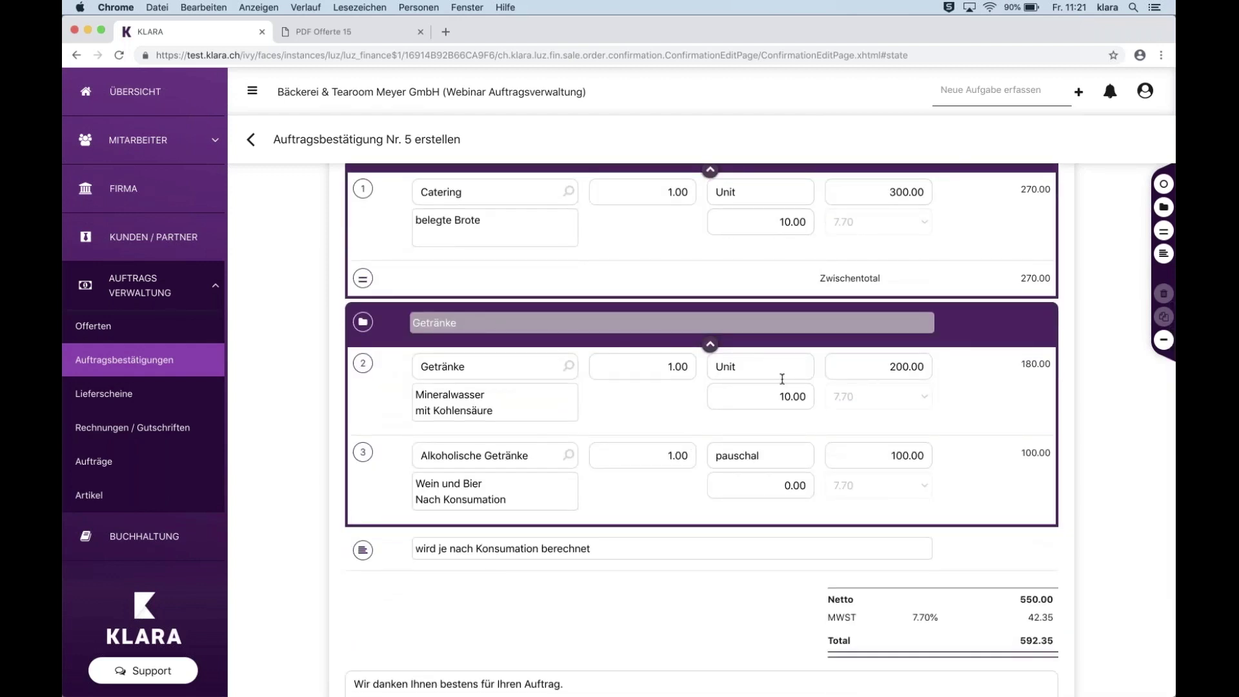
pyautogui.click(781, 491)
pyautogui.write('1')
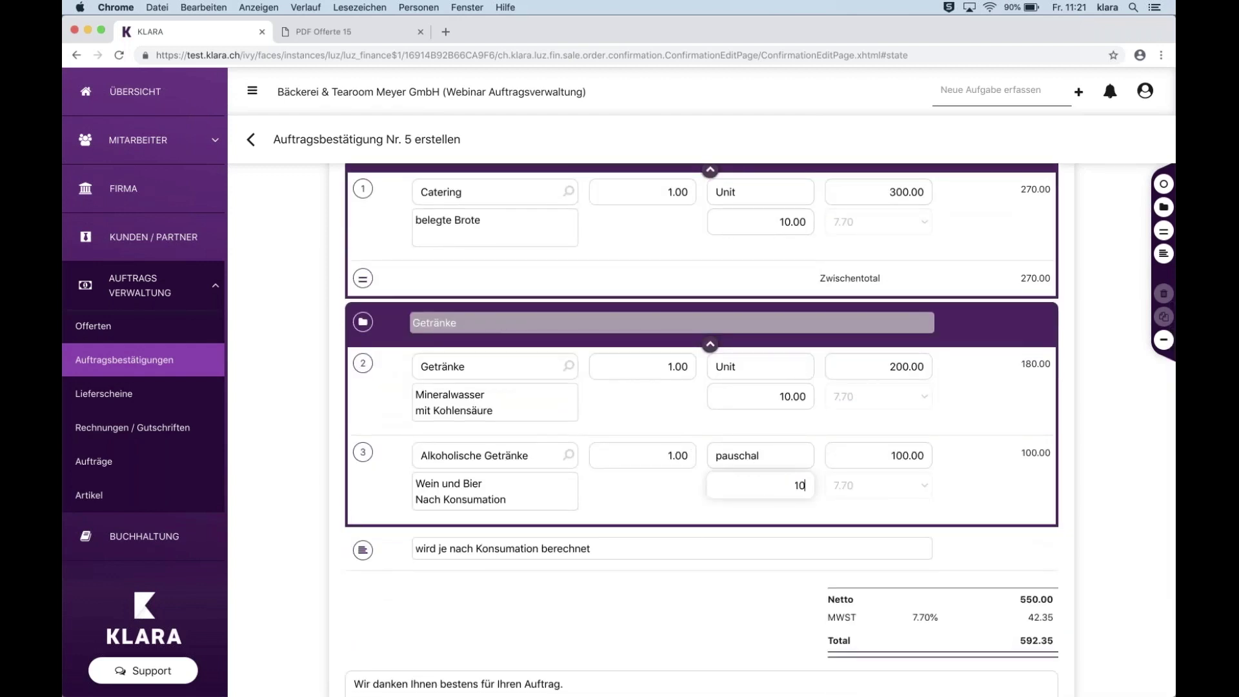
pyautogui.write('0')
pyautogui.click(818, 461)
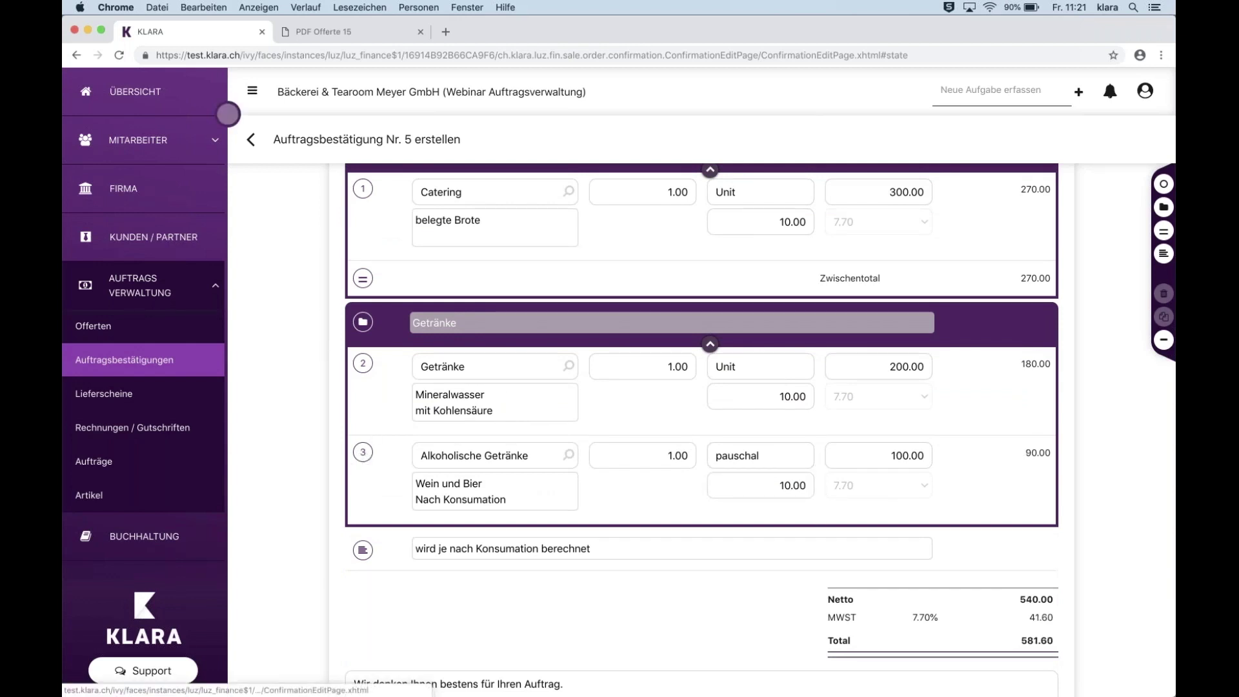
# Delete the Alkoholische Getränke position from the order confirmation's Getränke group.
pyautogui.click(360, 459)
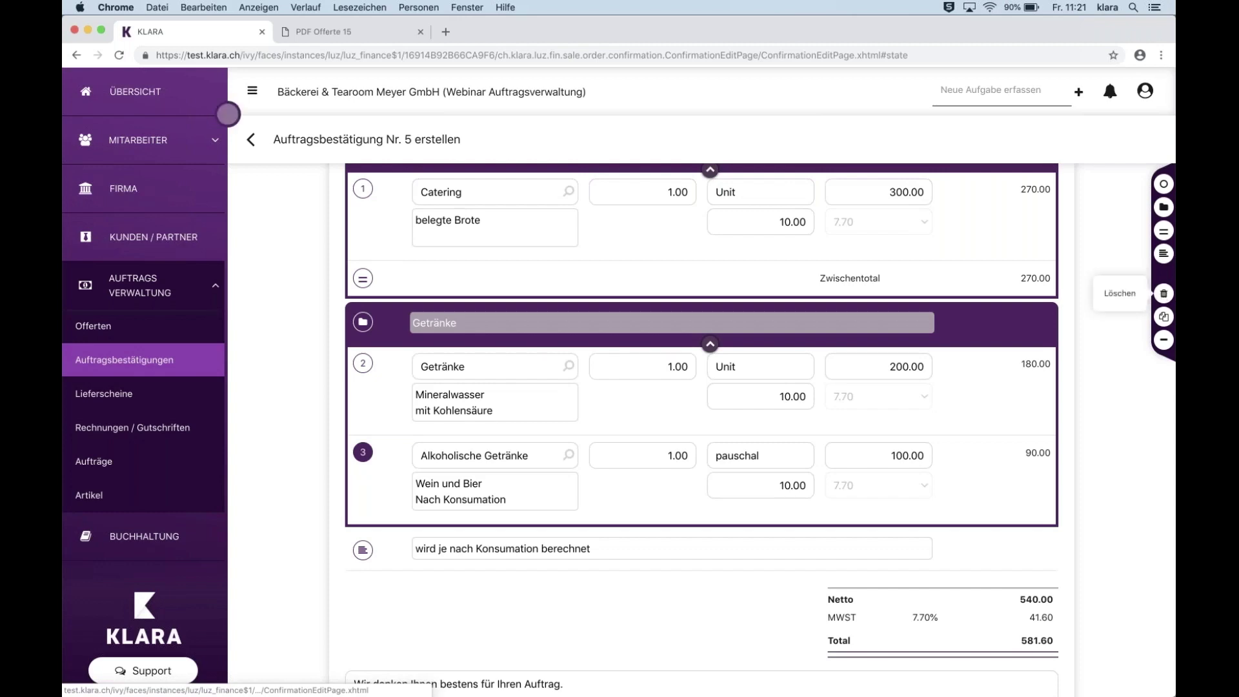
pyautogui.click(1163, 294)
pyautogui.click(679, 432)
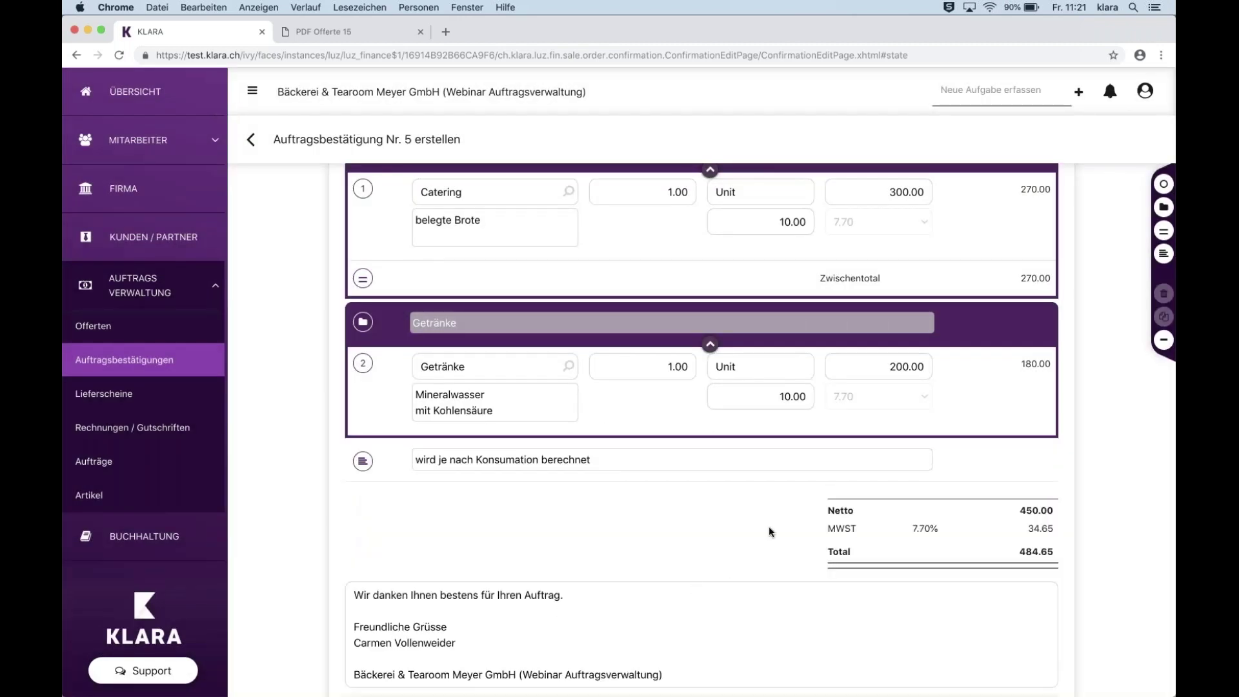
# Examine the order confirmation's remaining positions, comment, totals, introductory text and closing text.
pyautogui.scroll(-2, 769, 531)
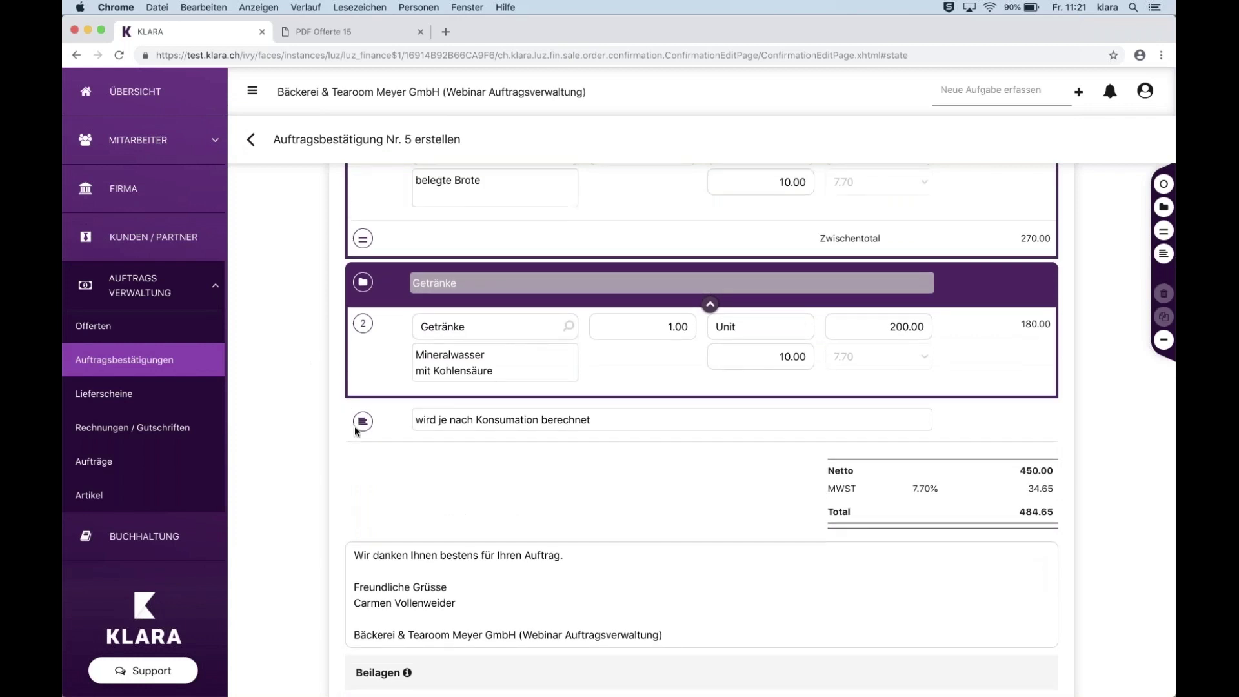
pyautogui.scroll(2, 672, 419)
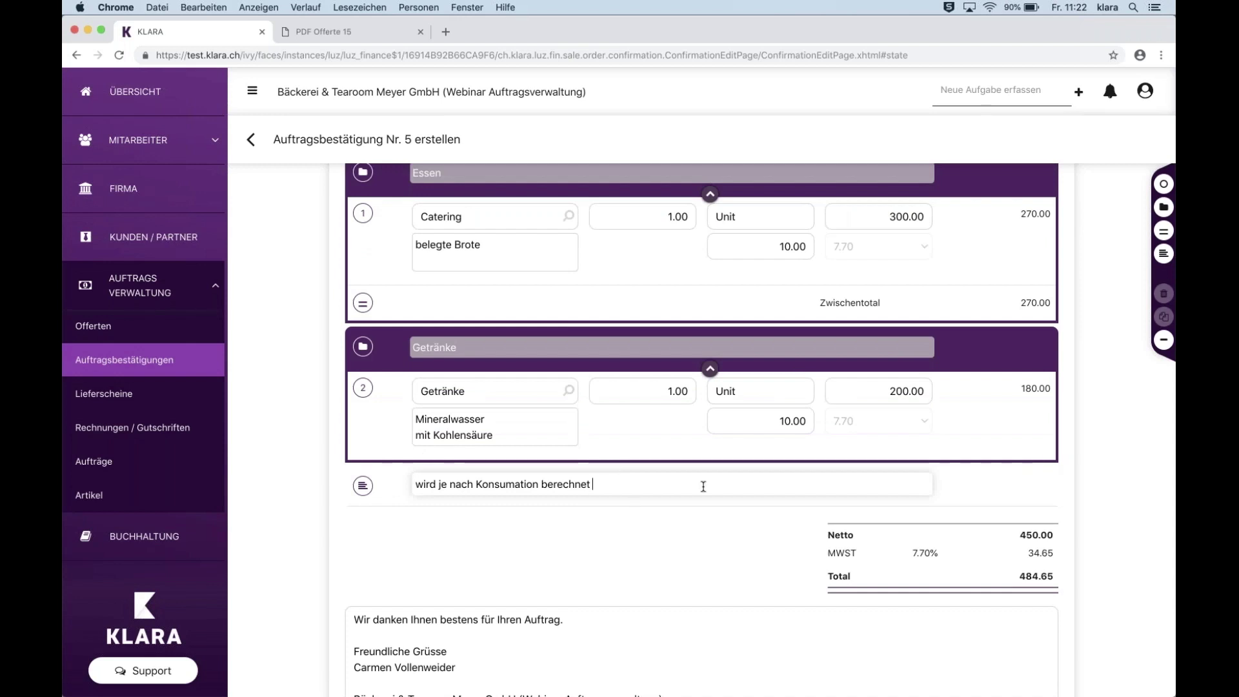
pyautogui.scroll(-4, 703, 487)
pyautogui.scroll(6, 704, 487)
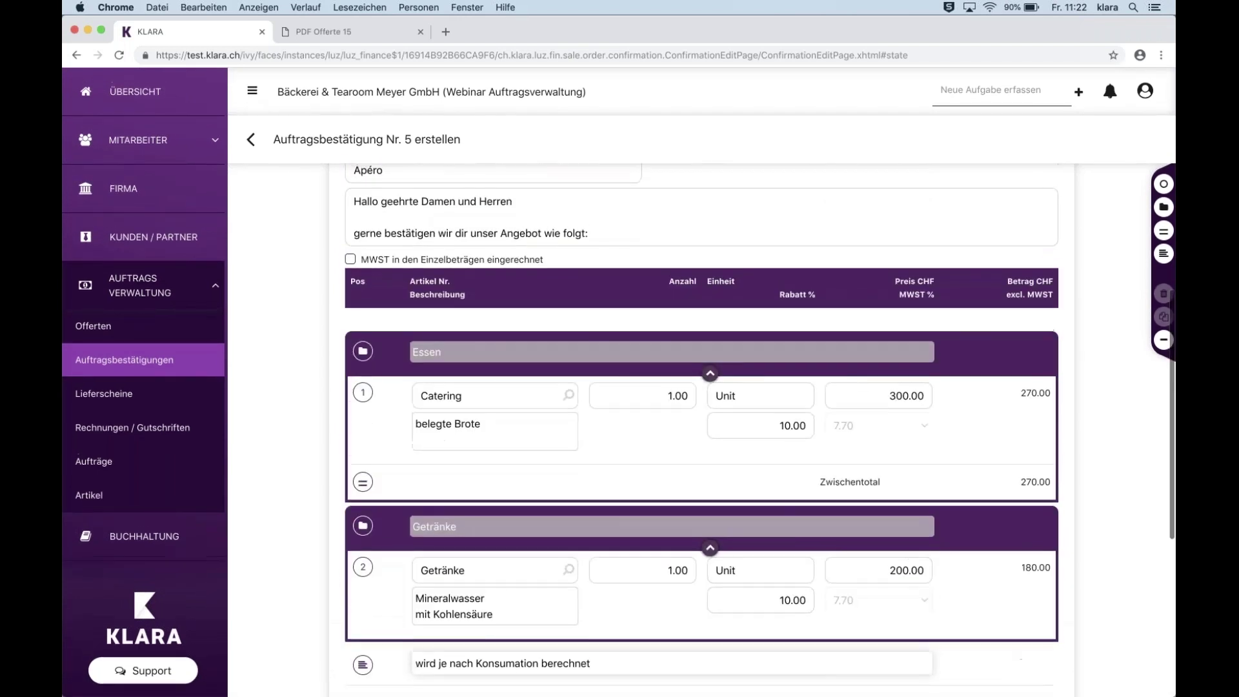
pyautogui.scroll(3, 703, 429)
pyautogui.scroll(-2, 703, 429)
pyautogui.scroll(2, 703, 429)
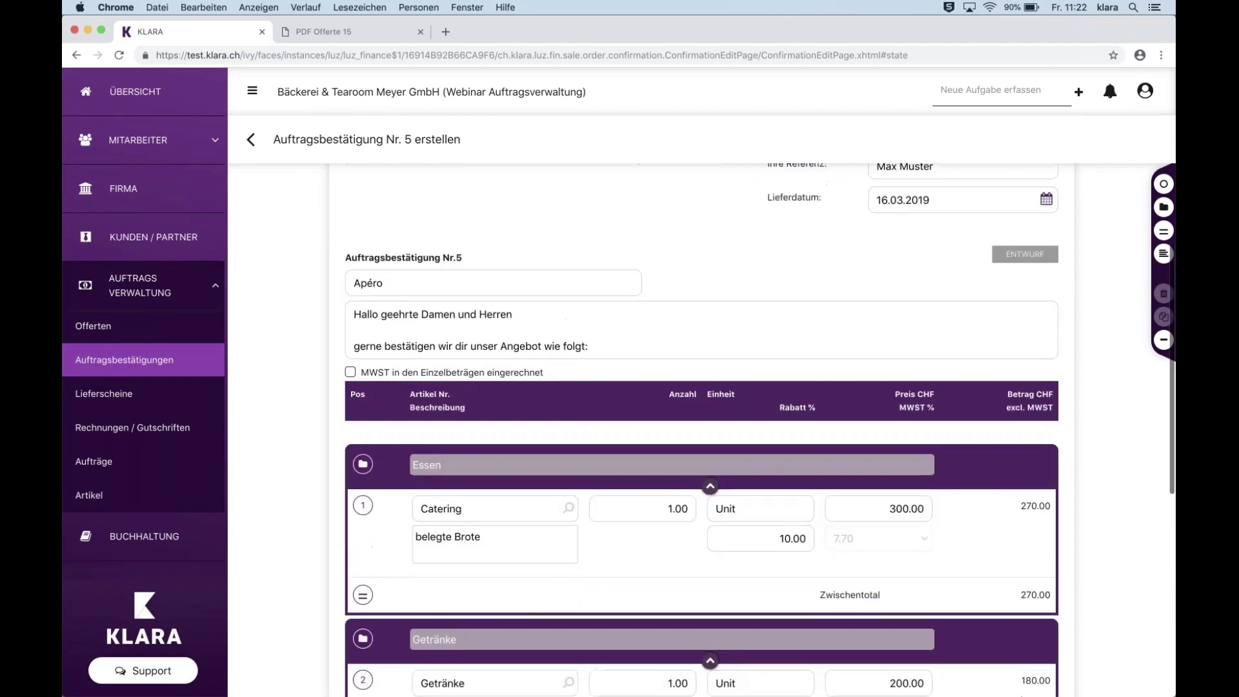
pyautogui.moveTo(590, 347); pyautogui.dragTo(453, 308)
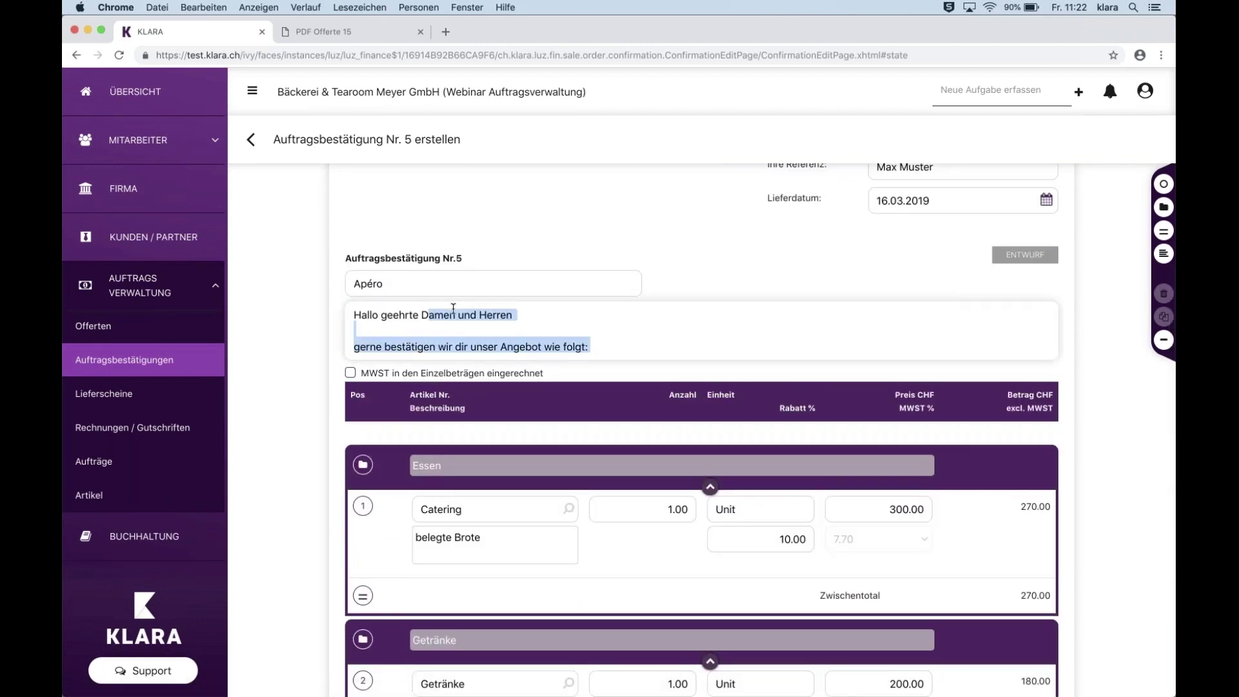
pyautogui.scroll(-6, 453, 308)
pyautogui.scroll(-3, 453, 309)
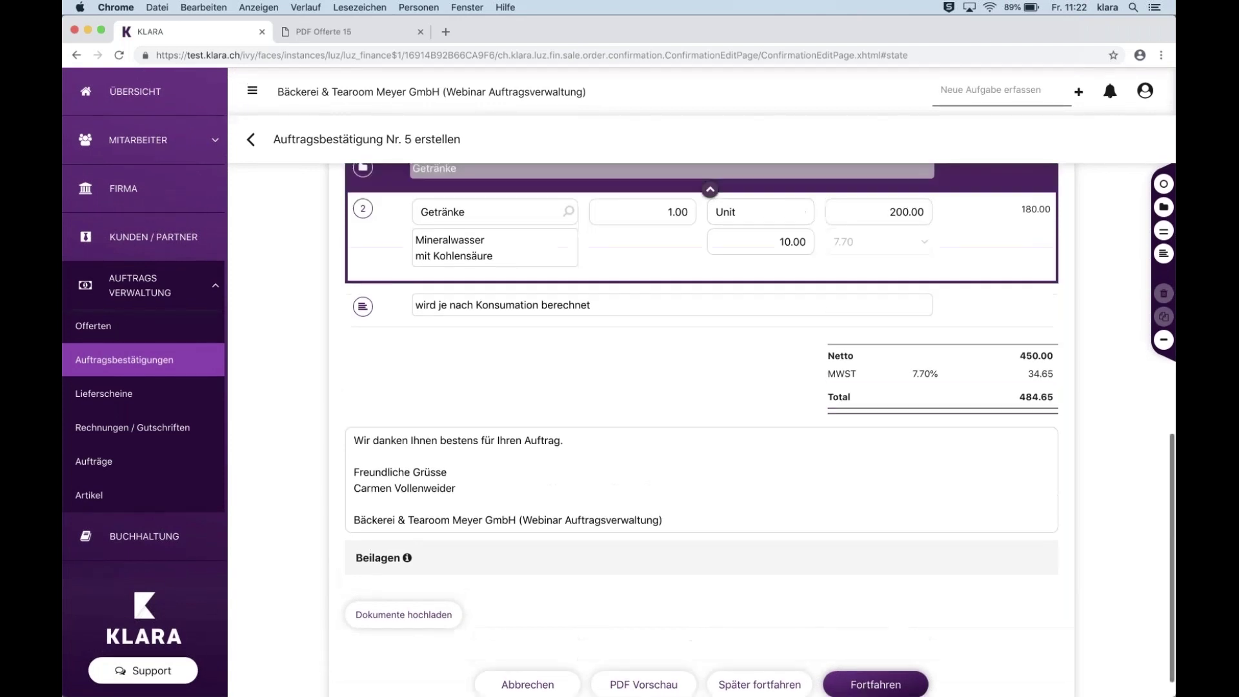
# Check the order confirmation's preview, continue to the delivery step and choose printing and delivering it to the customer.
pyautogui.scroll(-10, 702, 426)
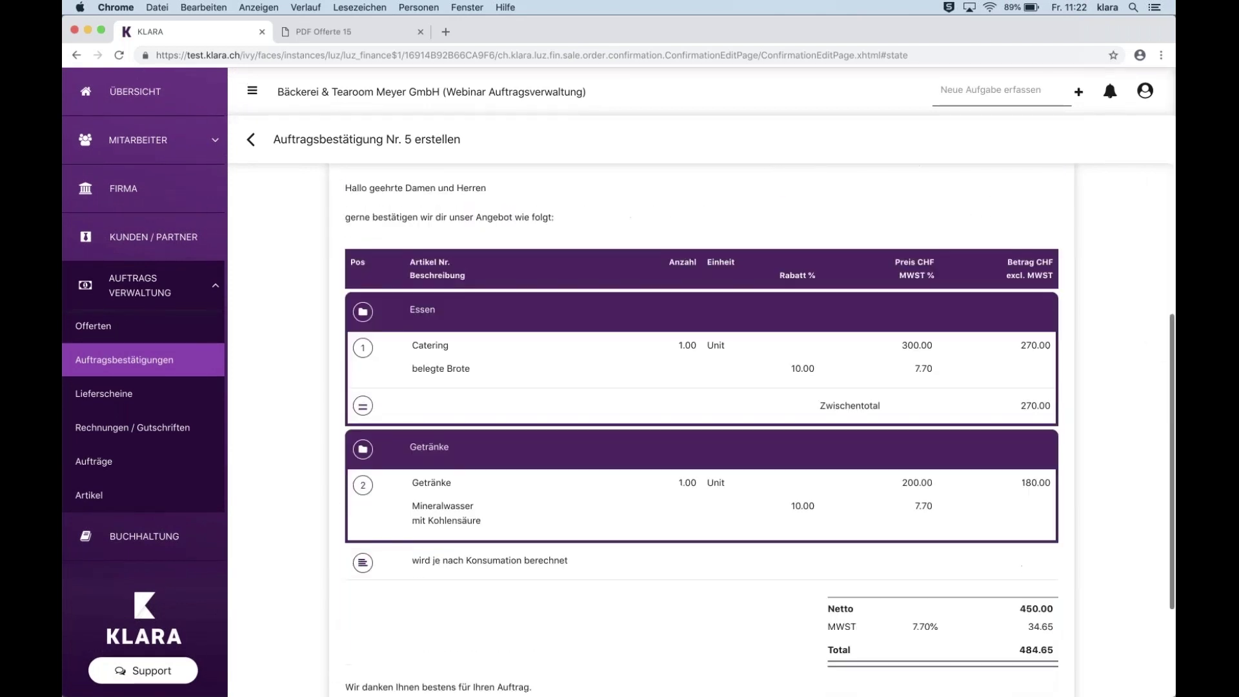
pyautogui.click(923, 653)
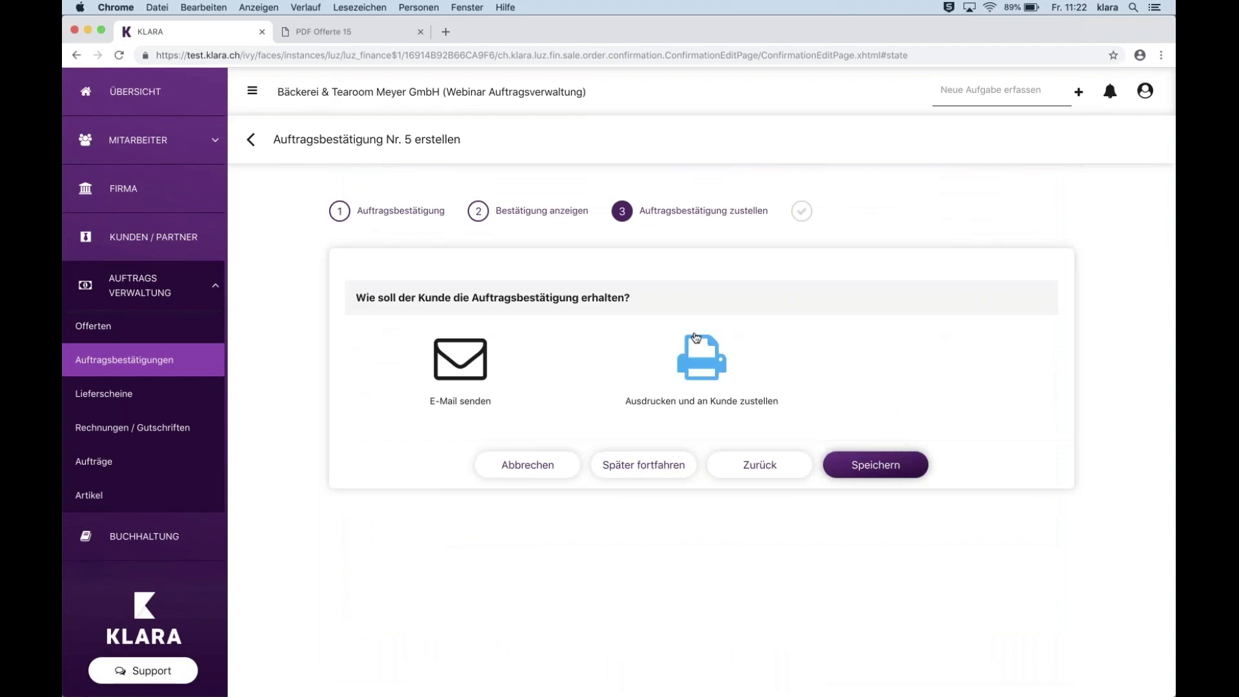
pyautogui.click(702, 358)
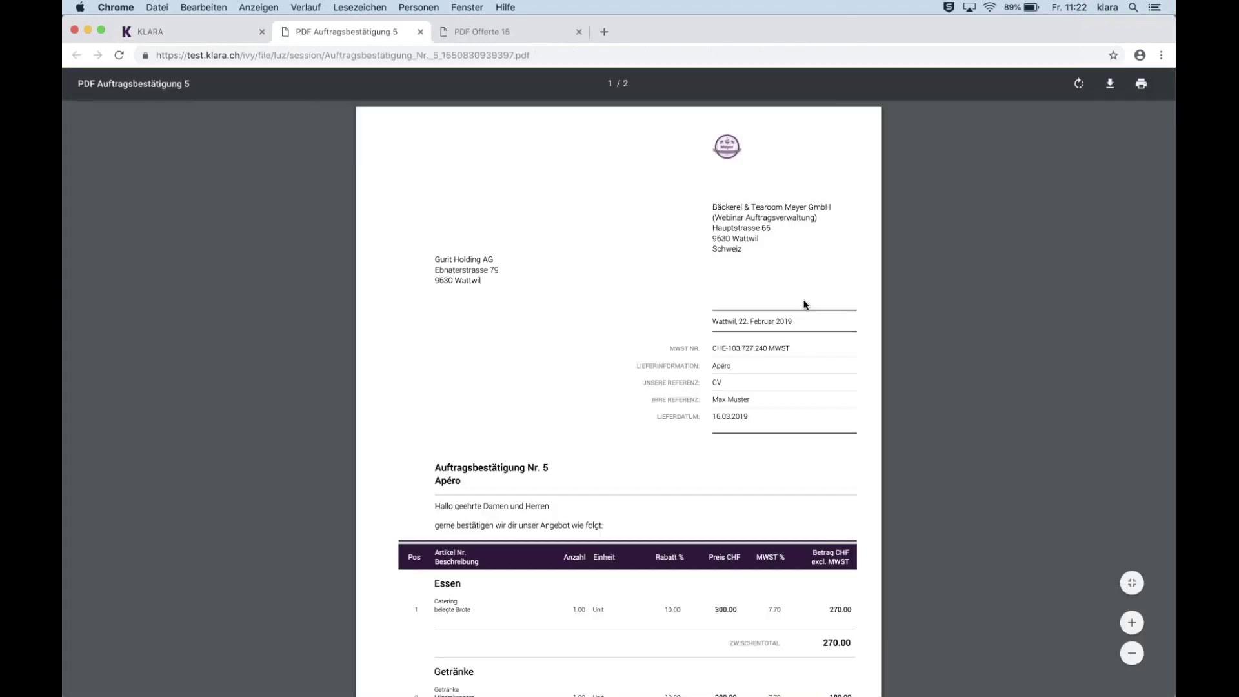
# Look through the order confirmation's PDF, and save the confirmation in KLARA to complete its creation.
pyautogui.scroll(-5, 421, 553)
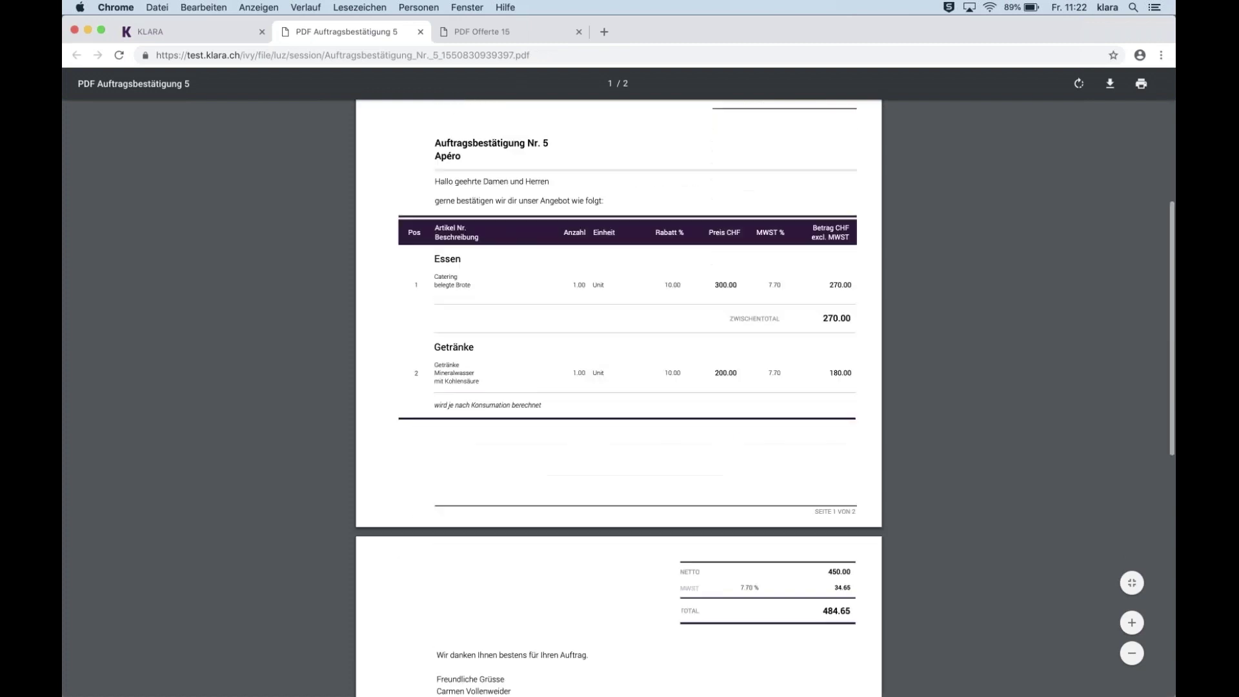
pyautogui.scroll(5, 140, 184)
pyautogui.click(190, 35)
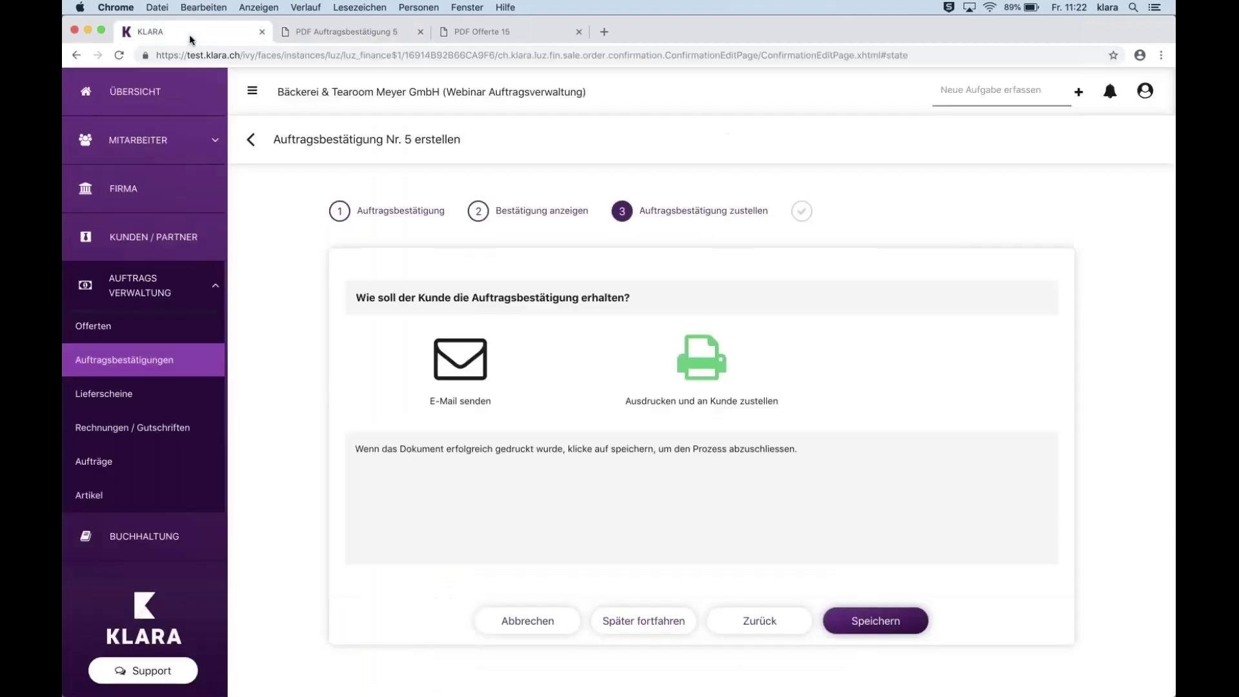
pyautogui.click(883, 621)
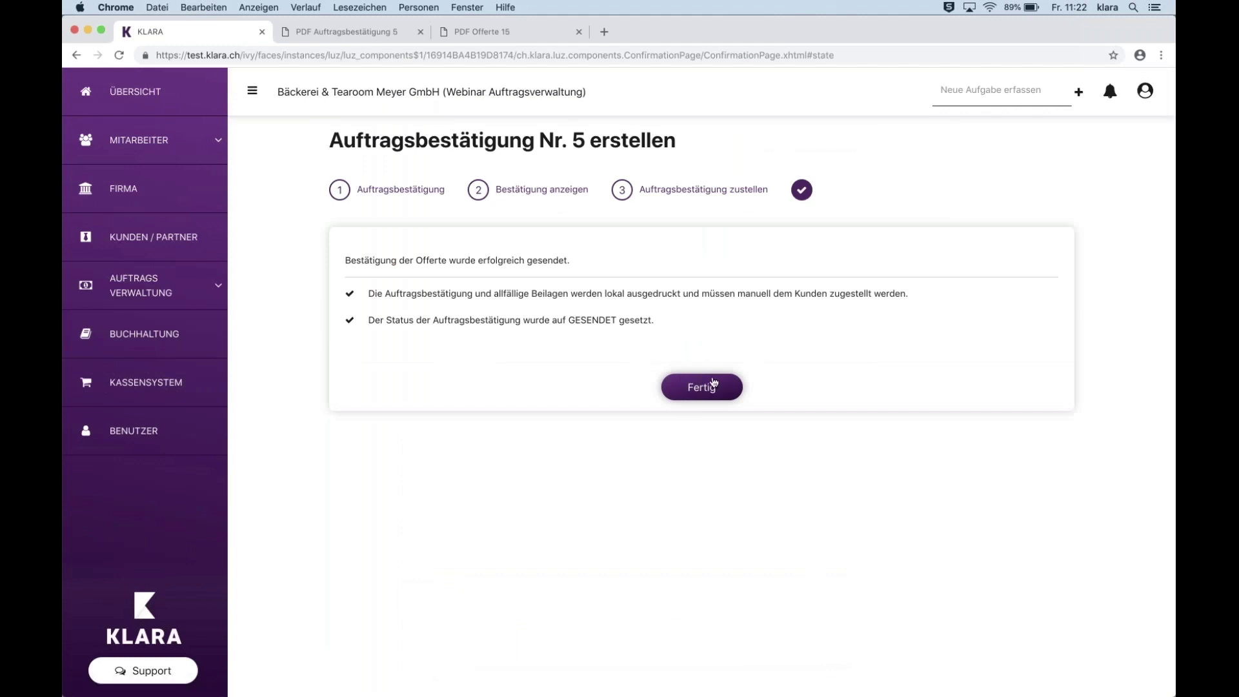
pyautogui.click(704, 386)
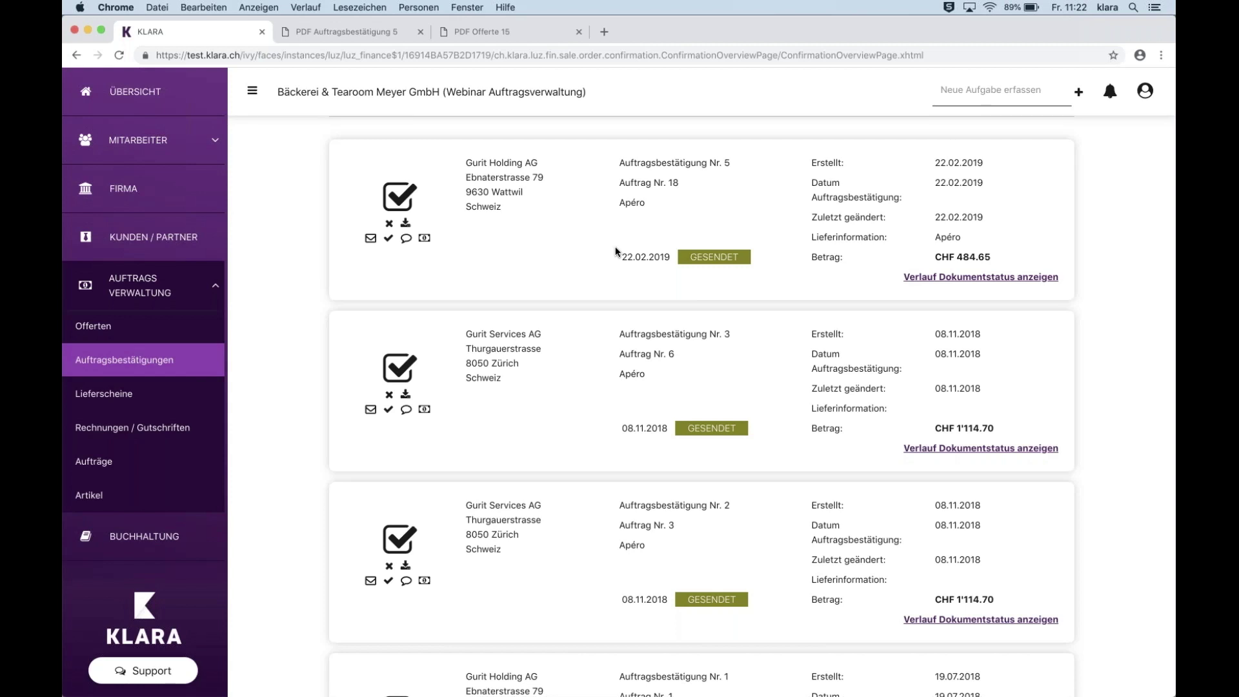
# Create an invoice from Gurit Holding AG's new Apéro order confirmation and look over its transferred positions.
pyautogui.click(424, 238)
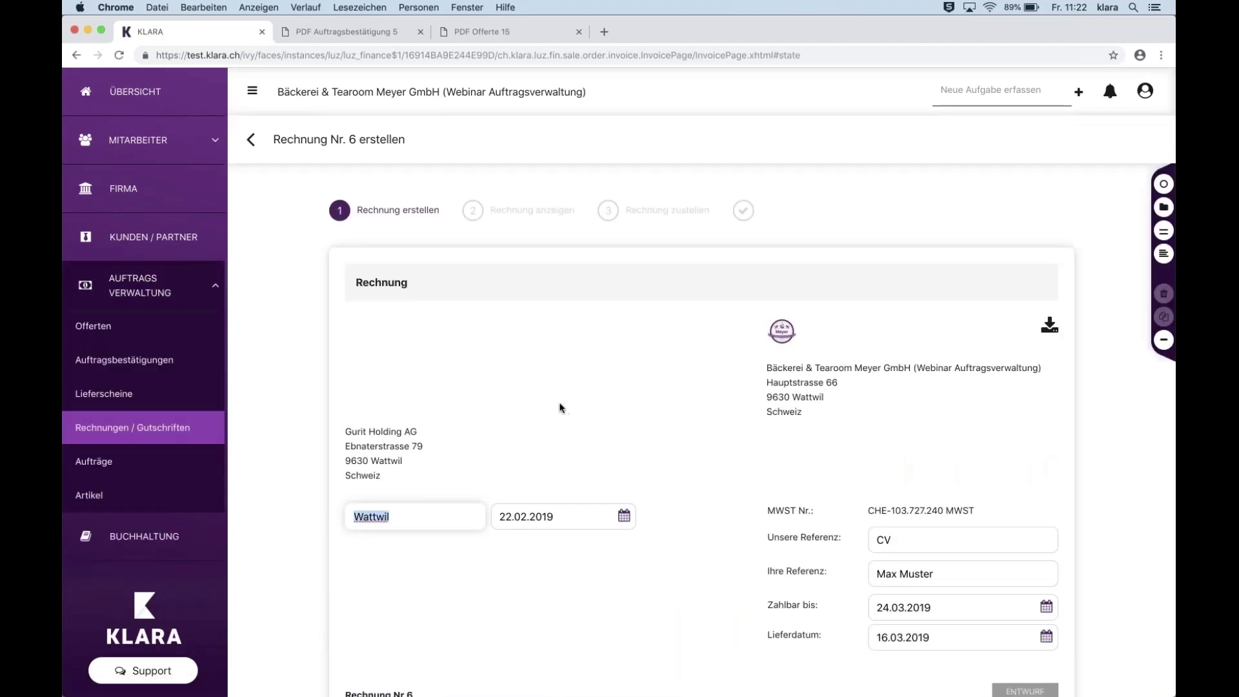
pyautogui.scroll(-5, 561, 406)
pyautogui.scroll(-6, 560, 407)
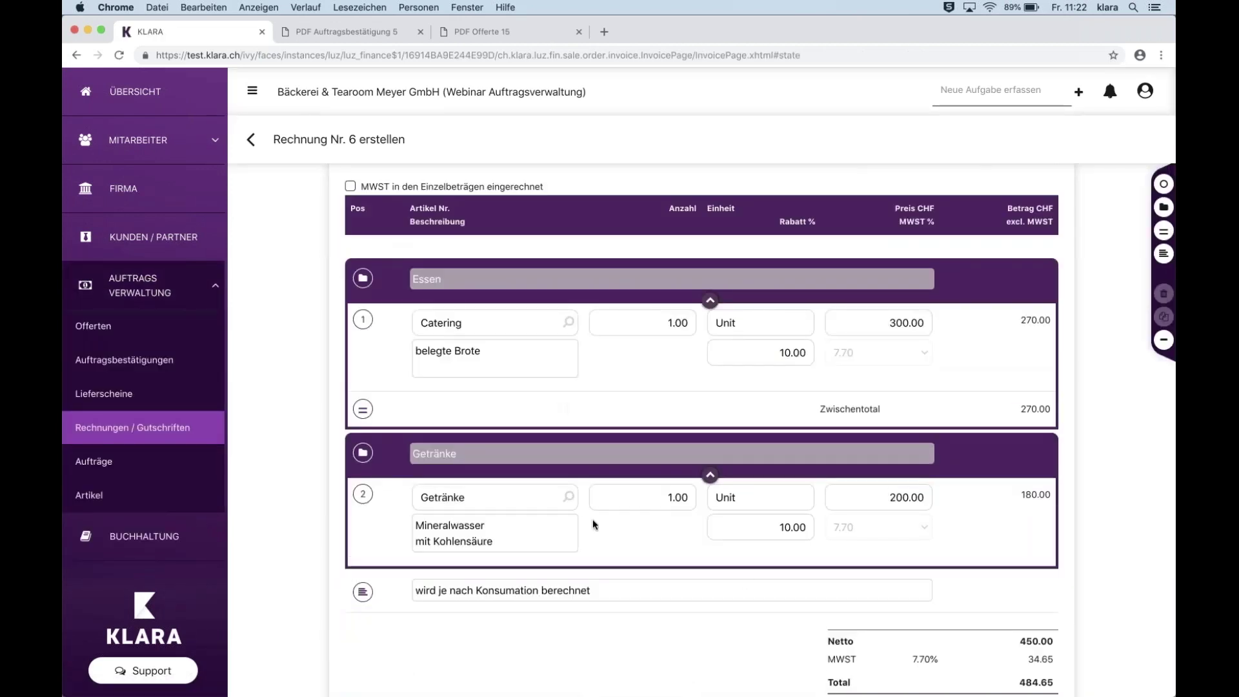
# Set the price of the invoice's Getränke position with Mineralwasser to CHF 100.
pyautogui.click(889, 496)
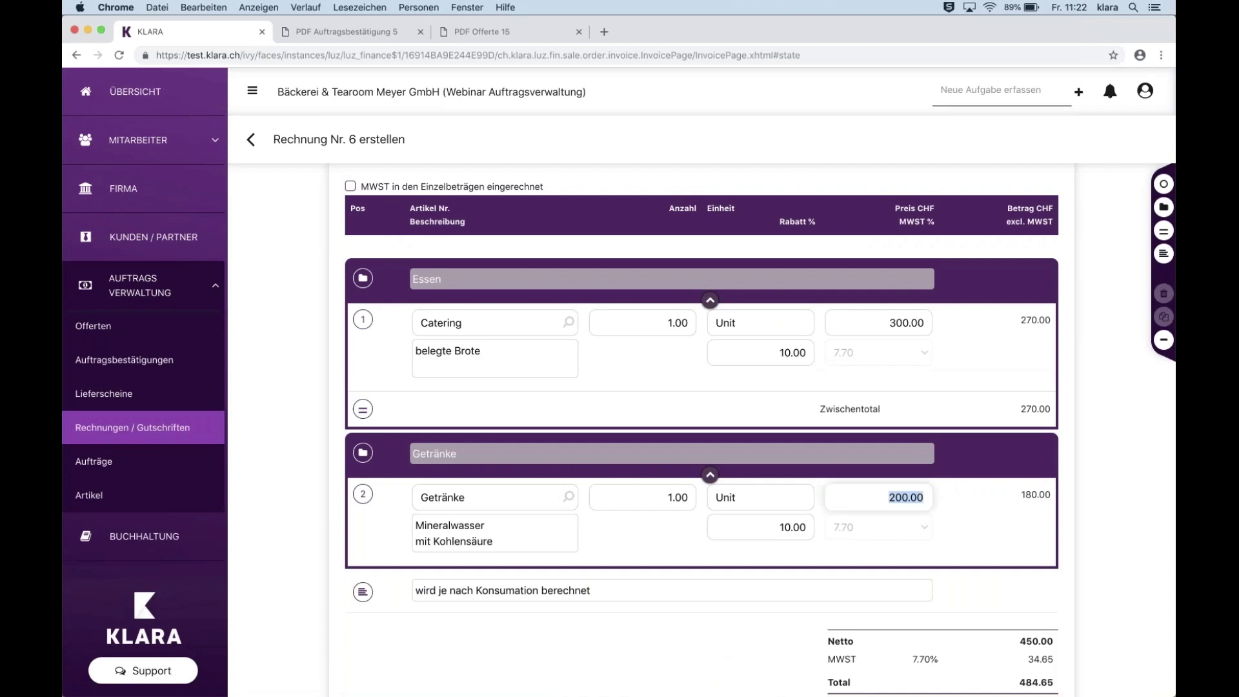
pyautogui.write('100')
pyautogui.click(588, 567)
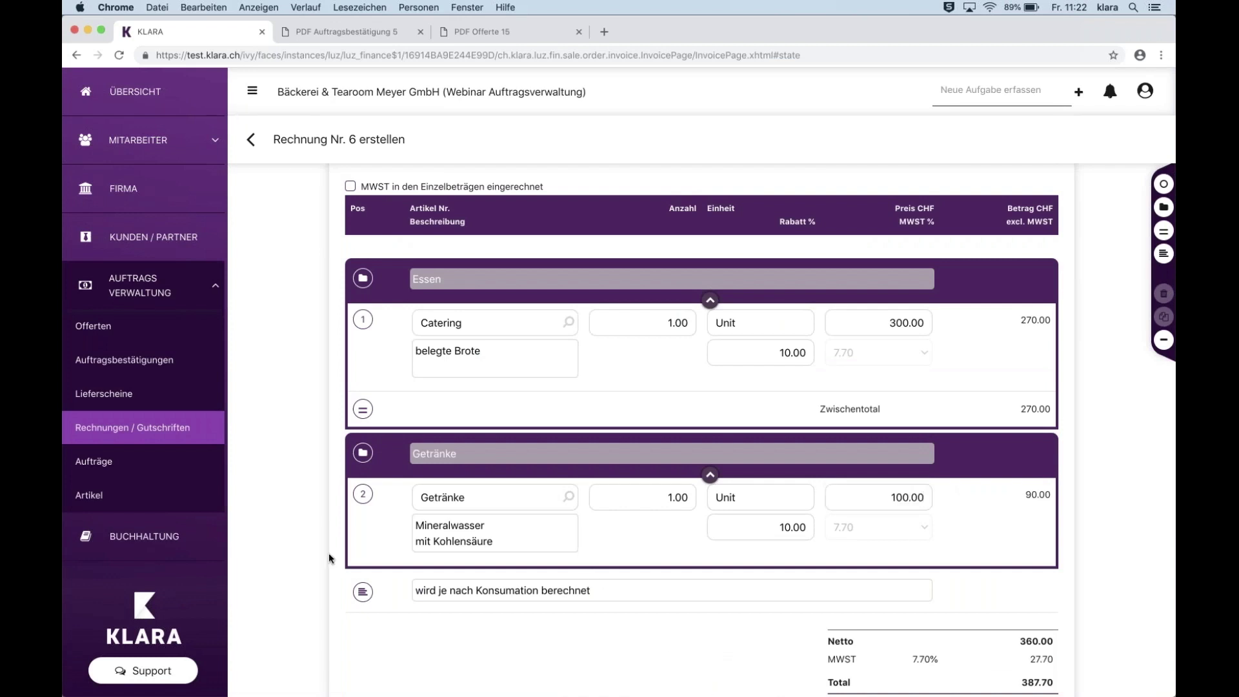
# Delete the text line "wird je nach Konsumation berechnet" below the invoice's Getränke group.
pyautogui.click(363, 592)
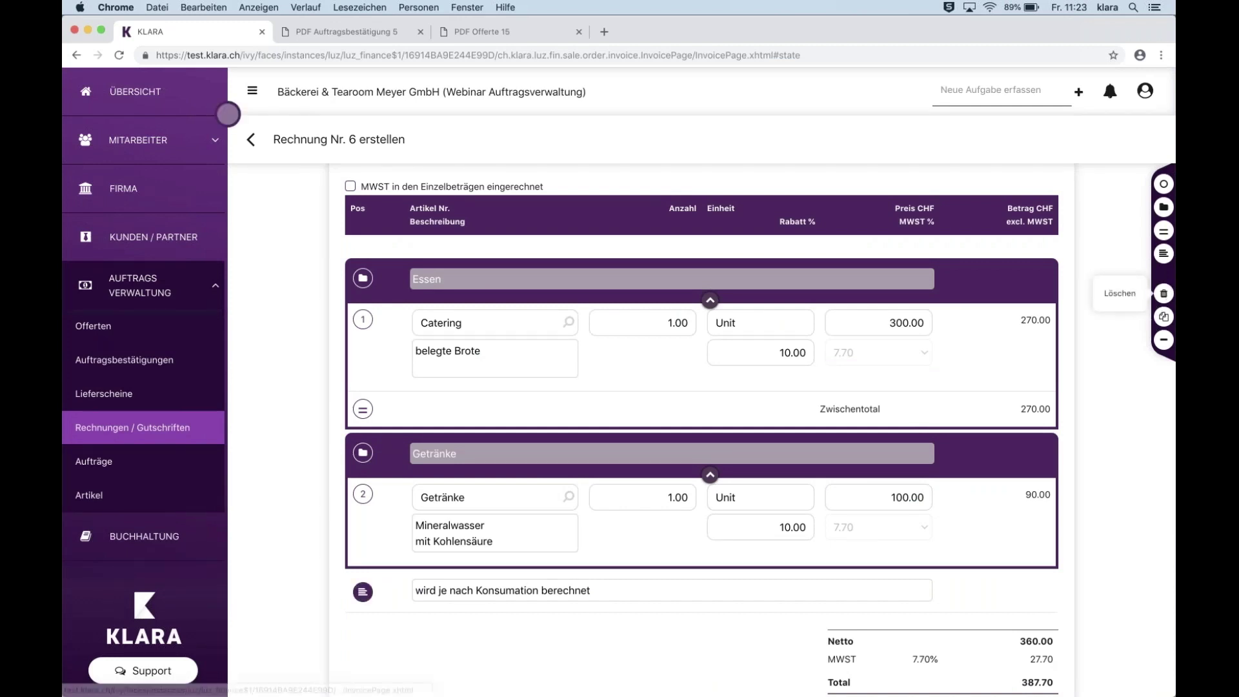
pyautogui.click(1163, 293)
pyautogui.click(665, 439)
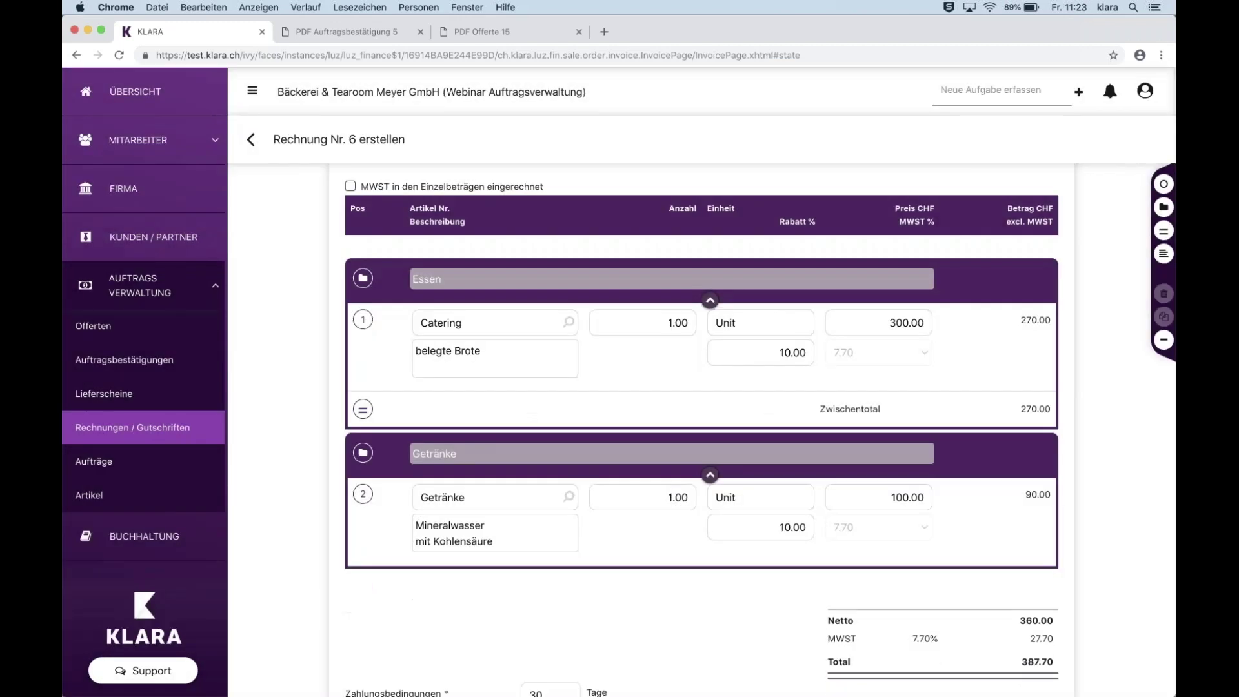
# Check the invoice's details and preview, continue to the delivery step and choose printing and delivering it to the customer.
pyautogui.scroll(-5, 701, 426)
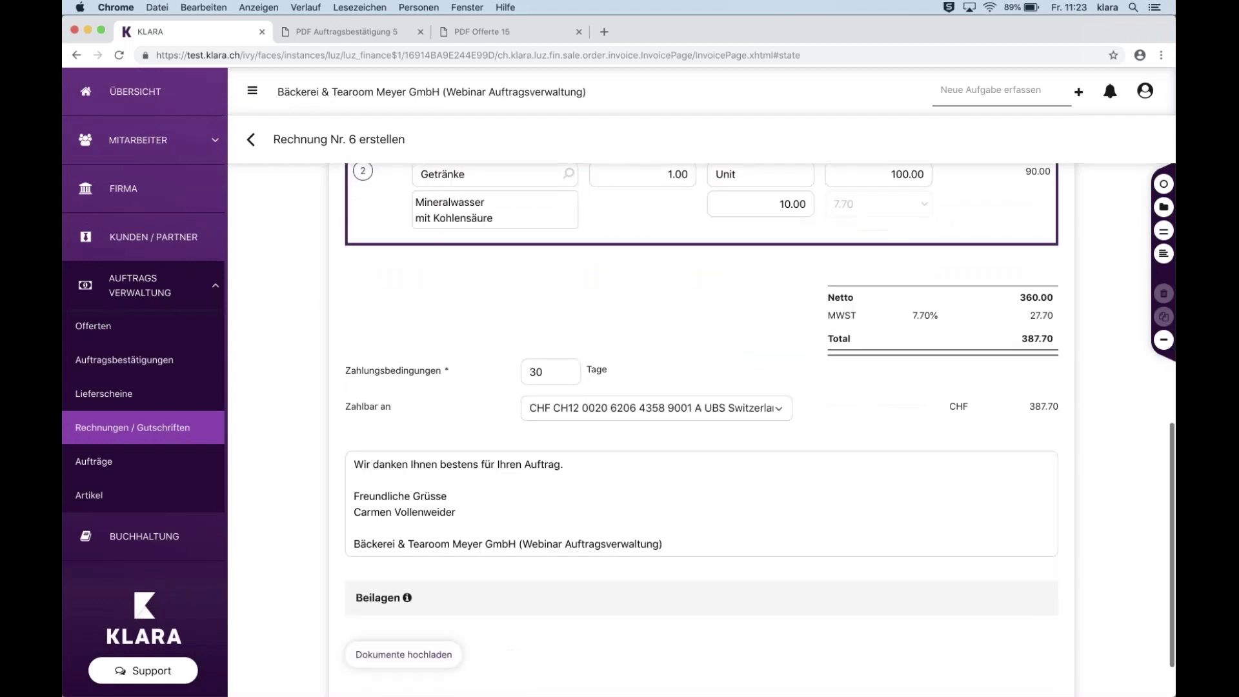
pyautogui.scroll(4, 701, 426)
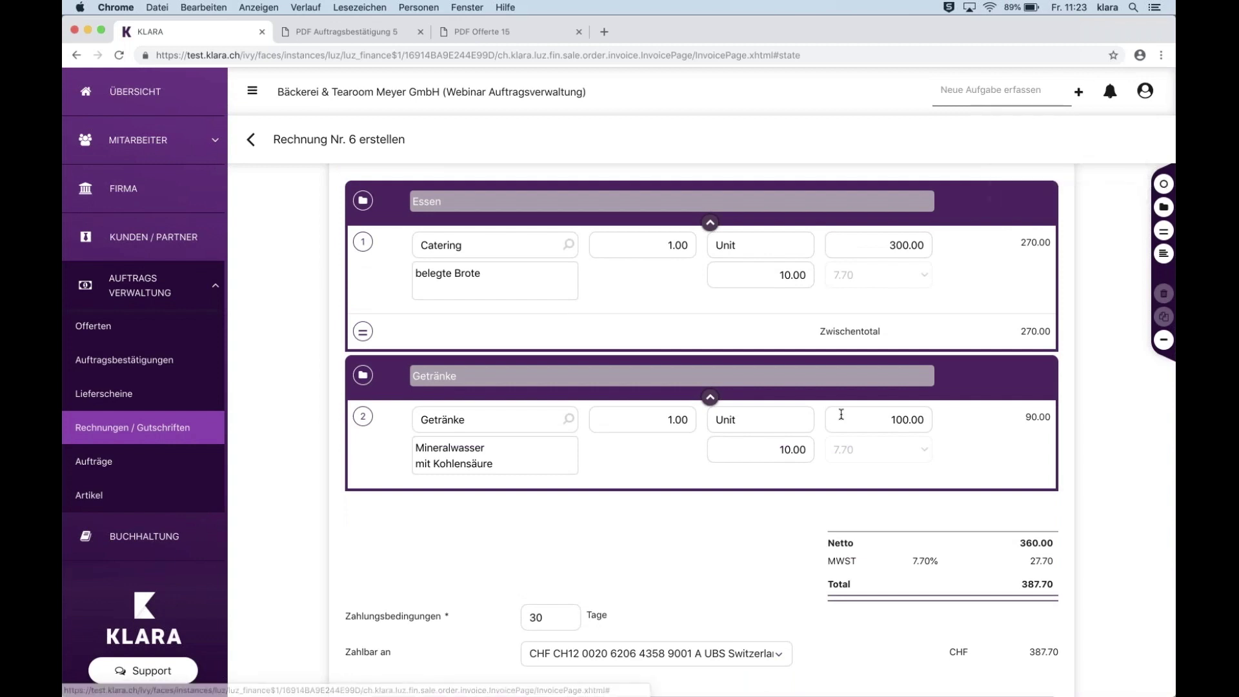
pyautogui.scroll(-5, 835, 409)
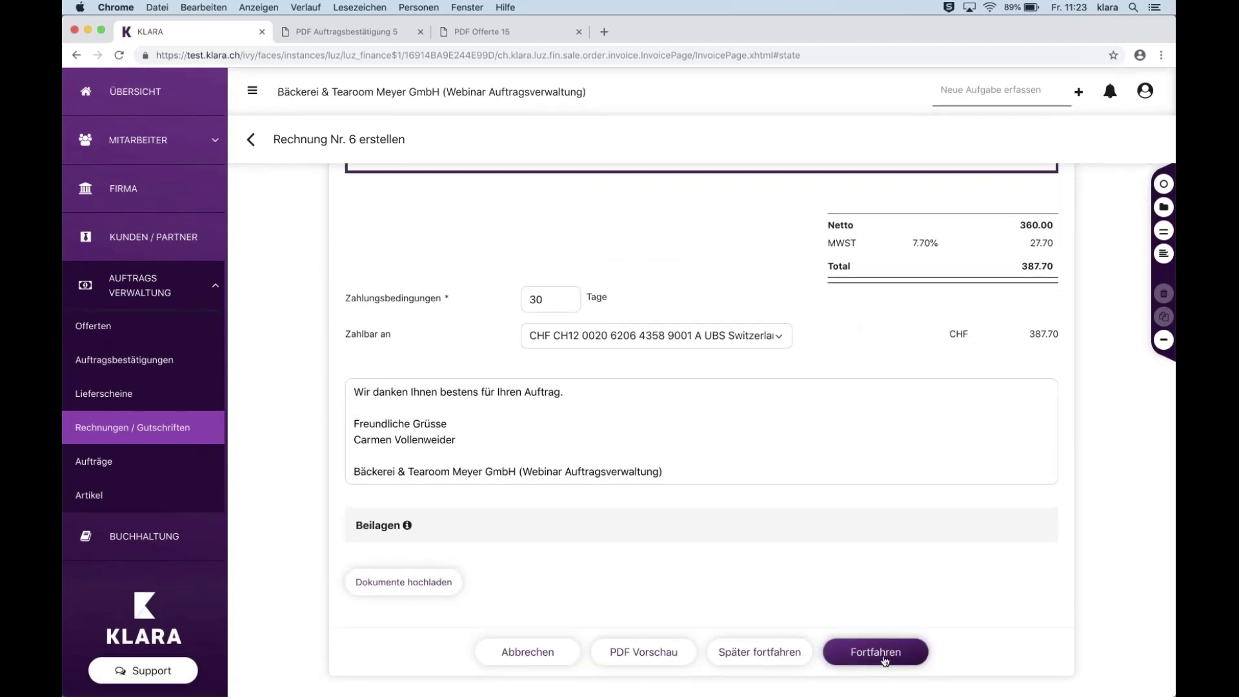
pyautogui.scroll(1, 884, 659)
pyautogui.click(882, 677)
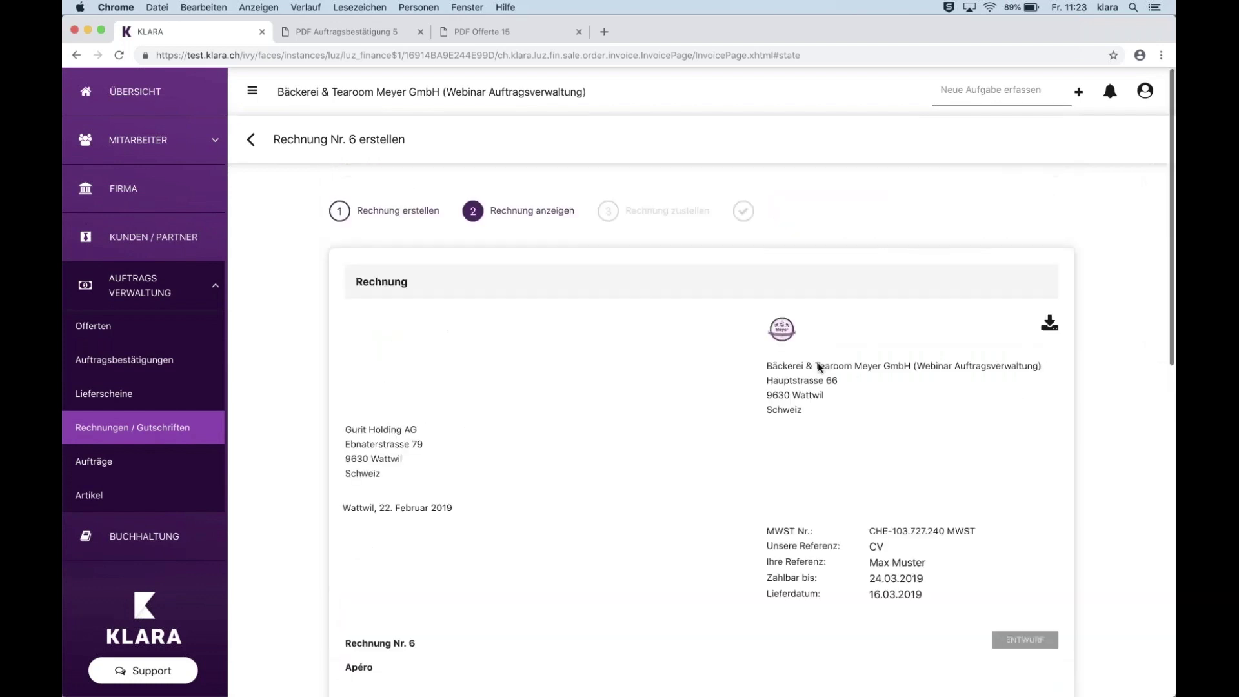
pyautogui.click(934, 649)
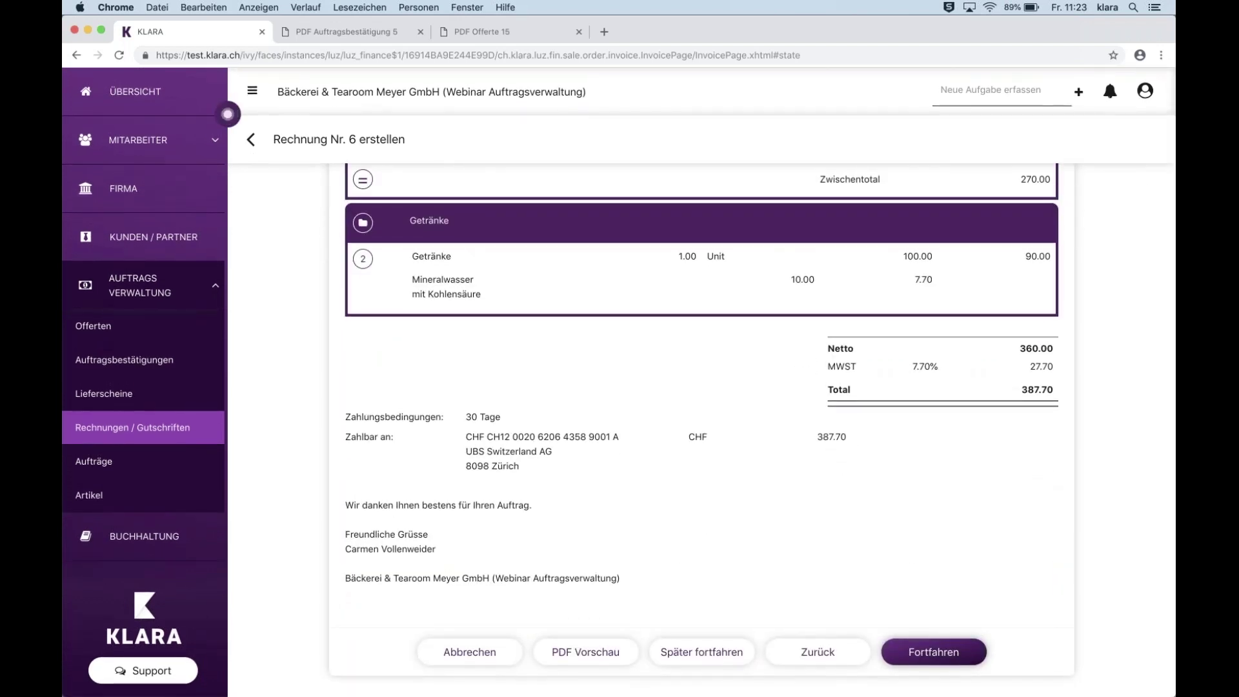
pyautogui.click(691, 347)
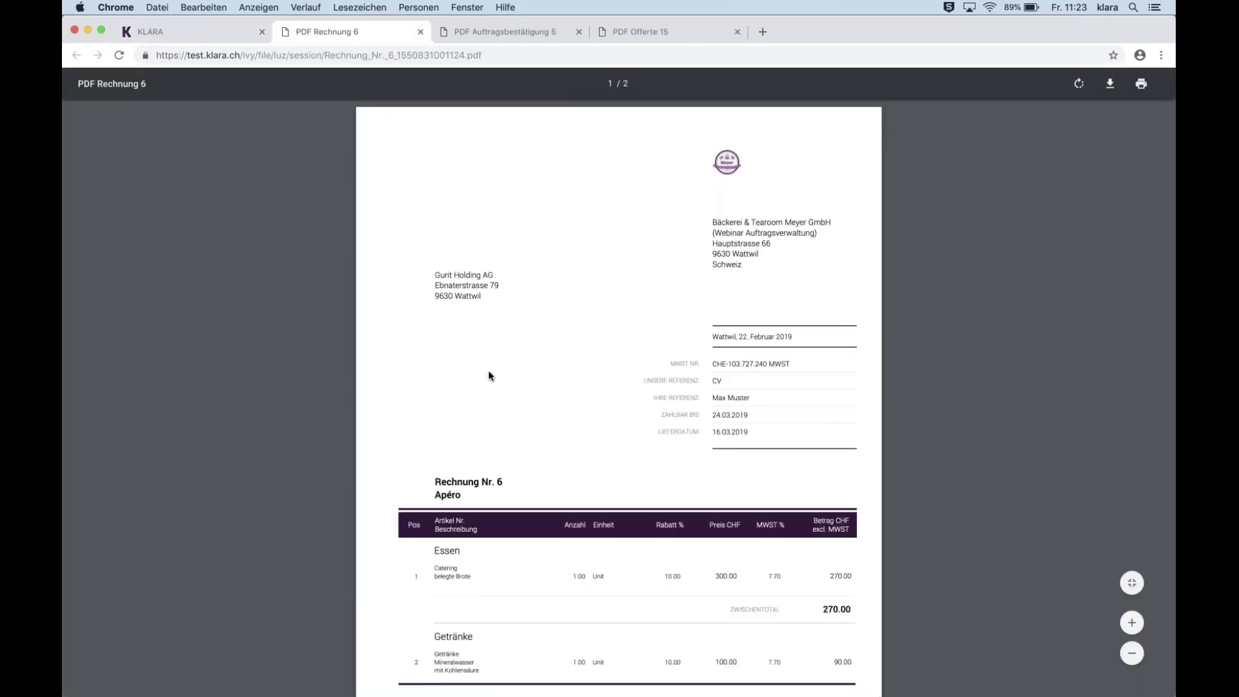
# Look through the invoice's PDF, save the invoice in KLARA and finish its creation.
pyautogui.scroll(-3, 489, 376)
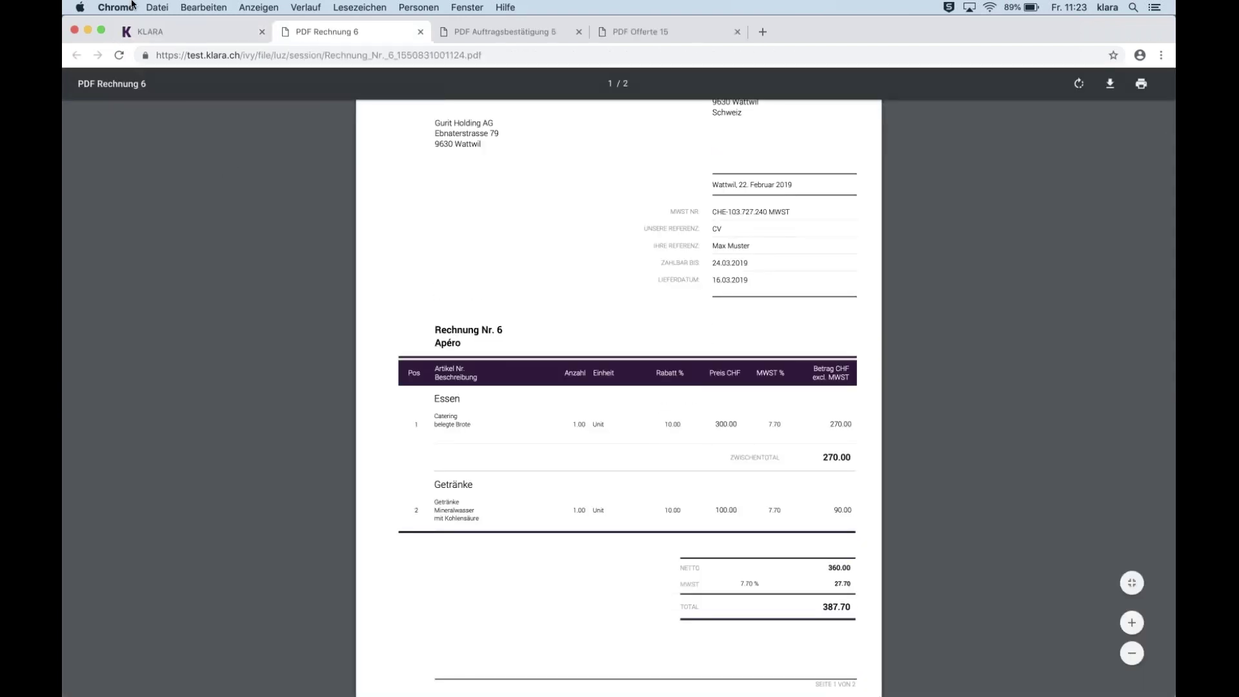
pyautogui.click(180, 35)
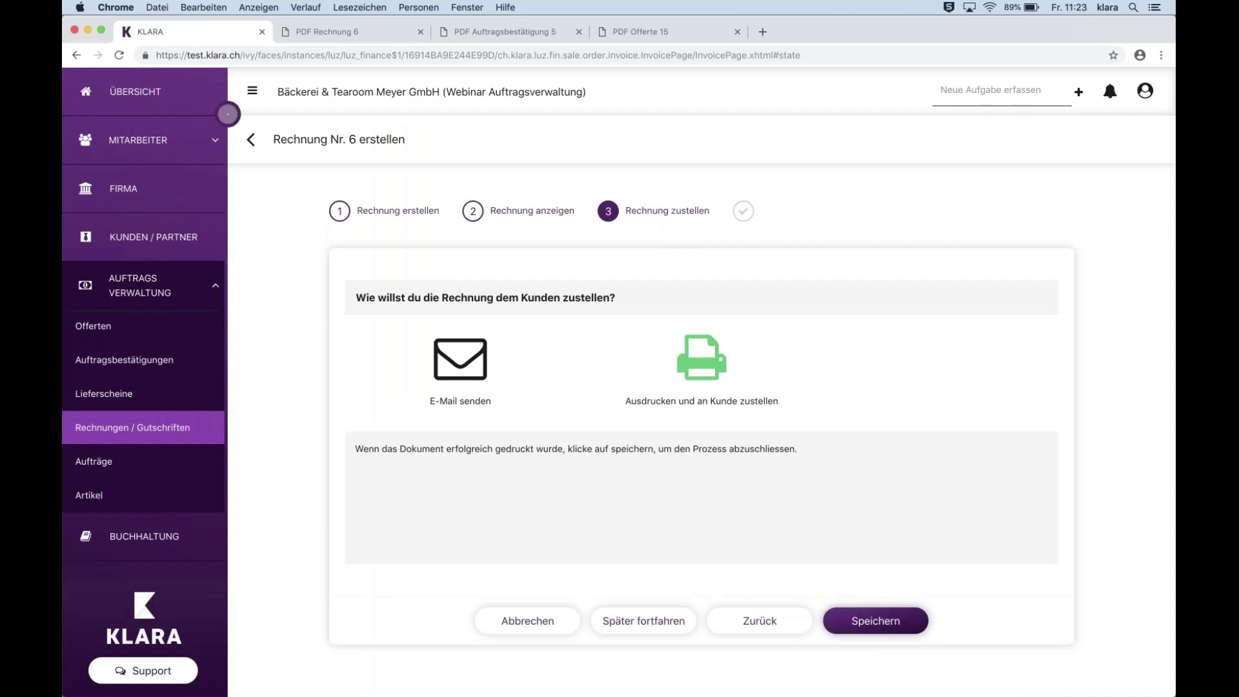
pyautogui.click(875, 621)
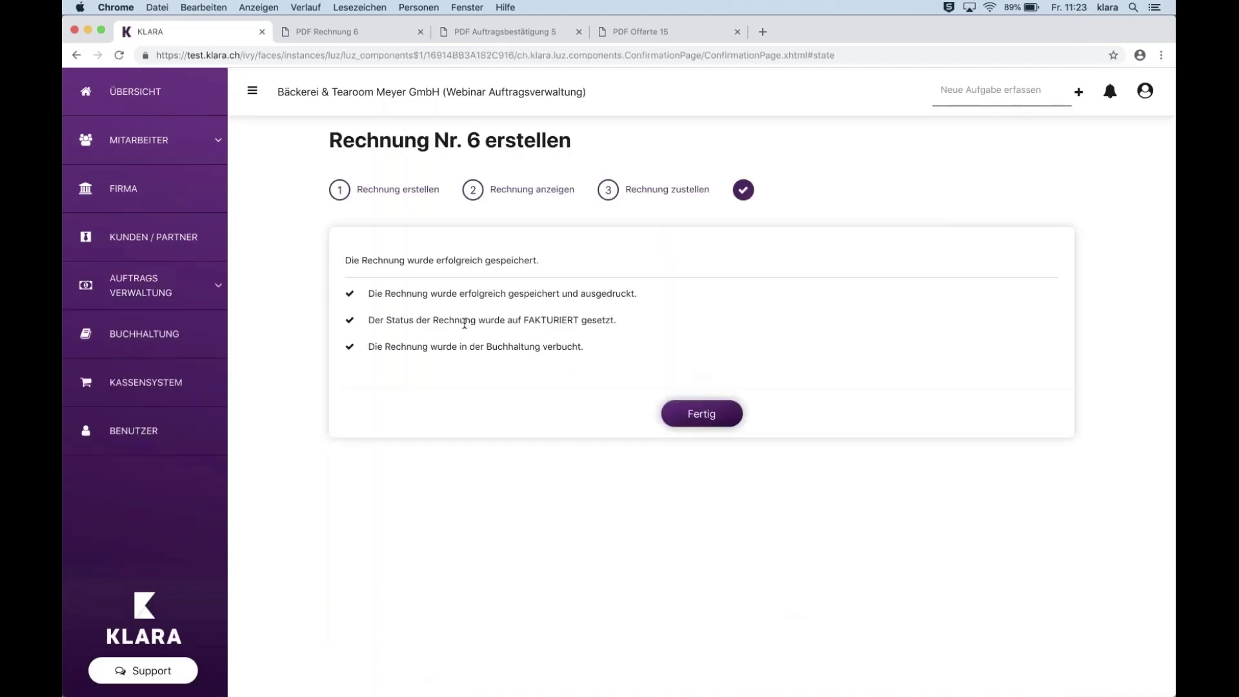
pyautogui.moveTo(424, 292); pyautogui.dragTo(637, 293)
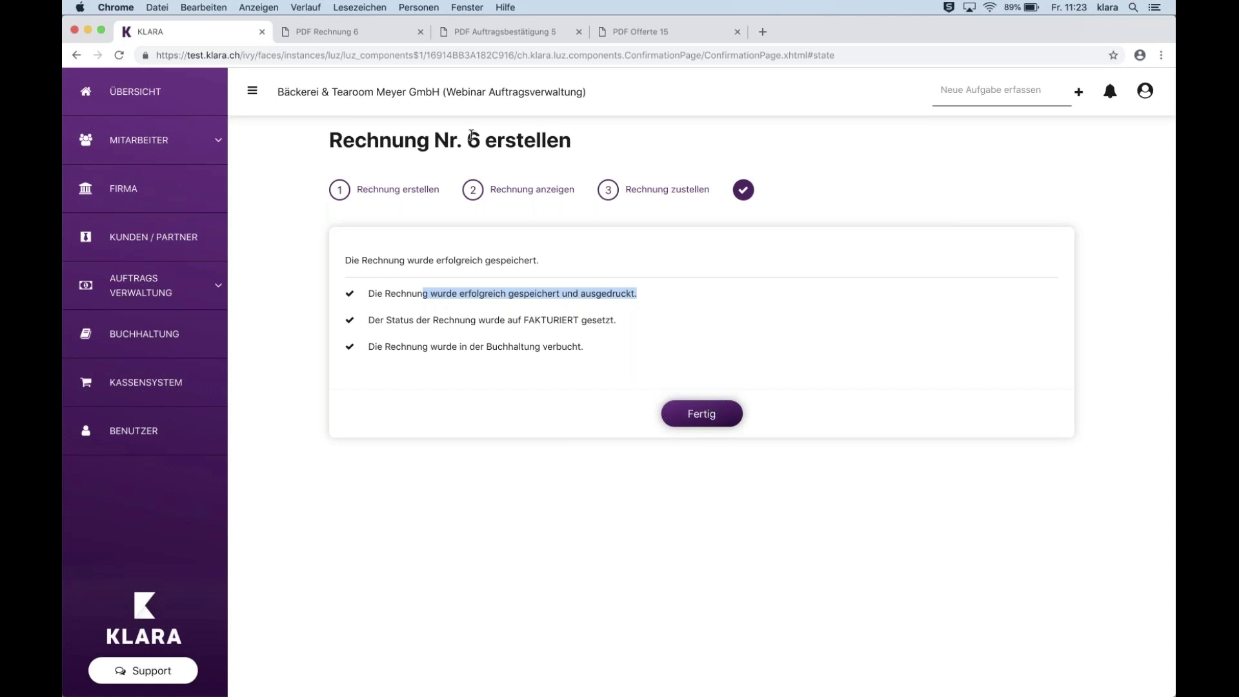
pyautogui.click(672, 415)
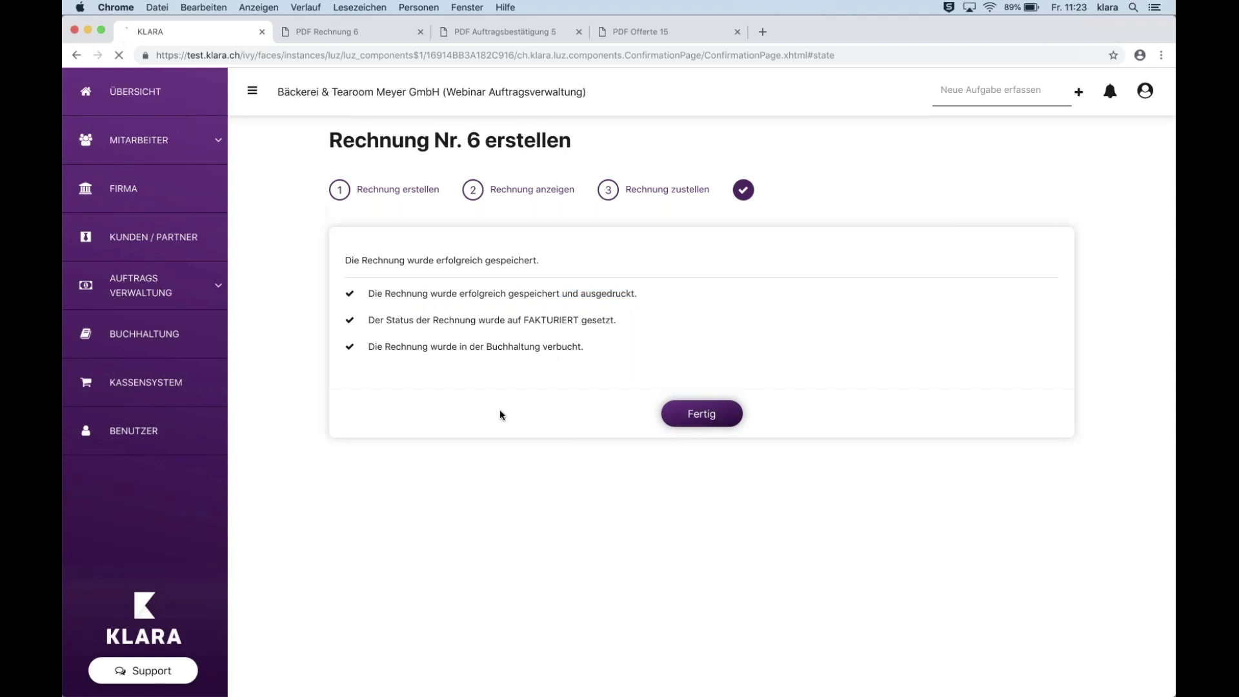
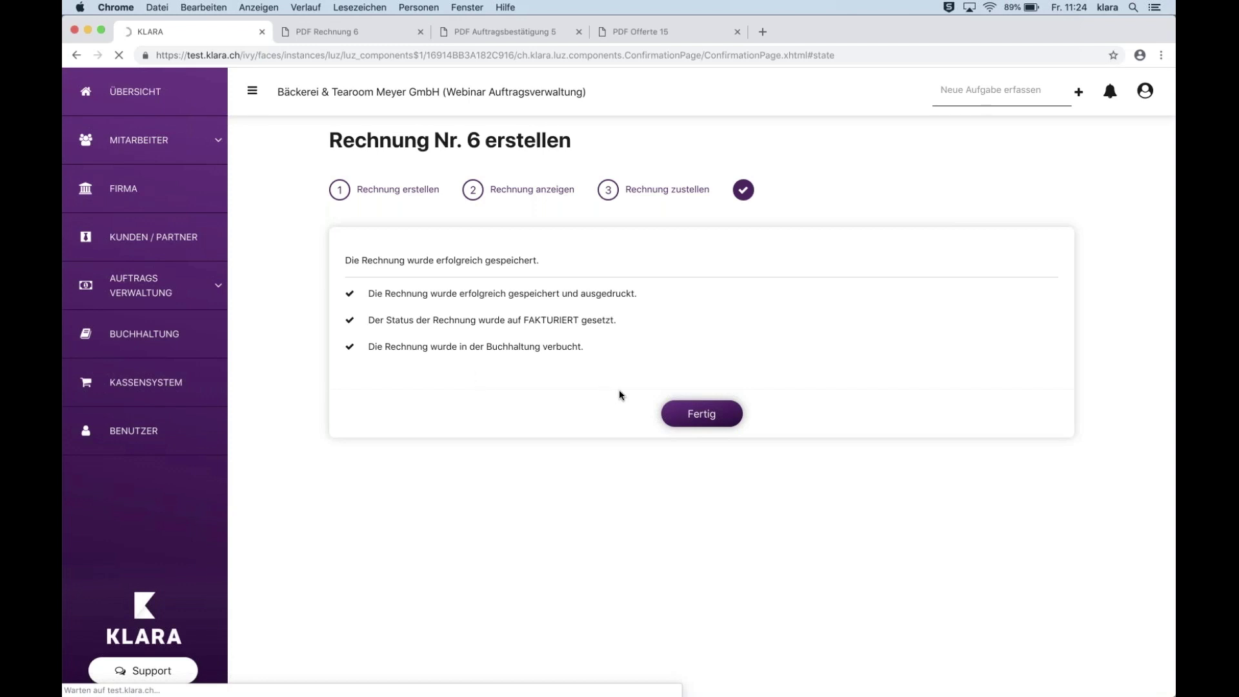
pyautogui.click(706, 407)
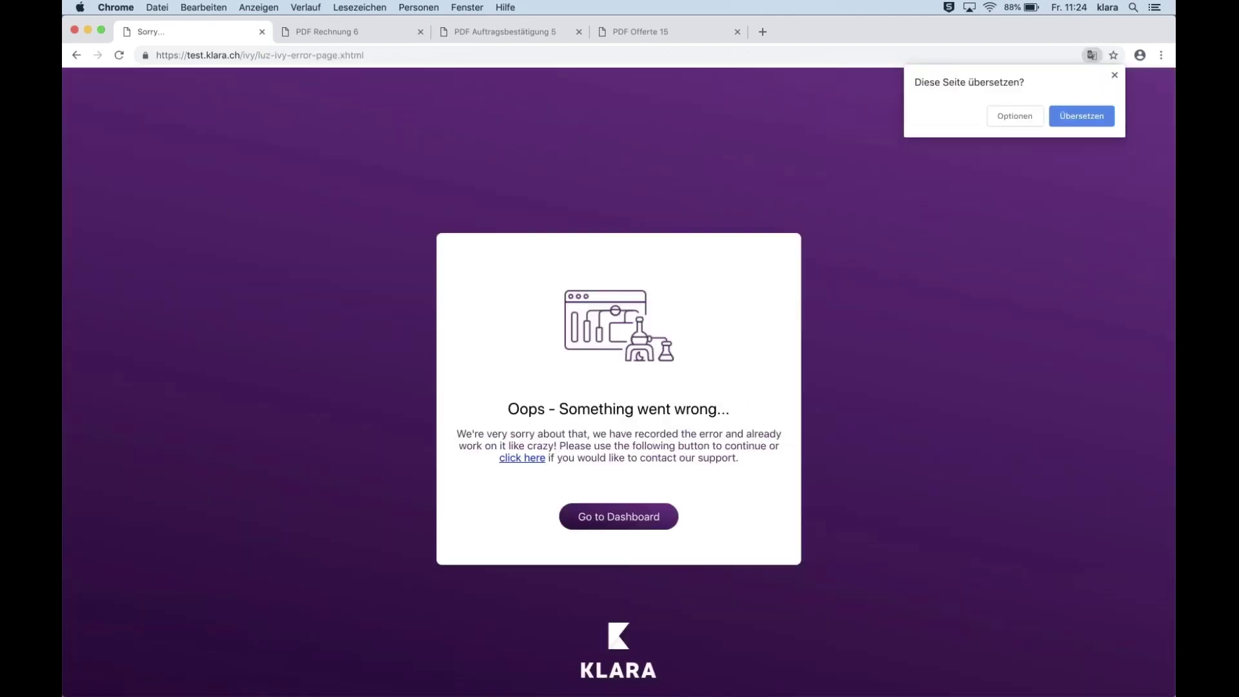
# Return to the dashboard and open the overview of invoices and credit notes in the order management.
pyautogui.click(626, 515)
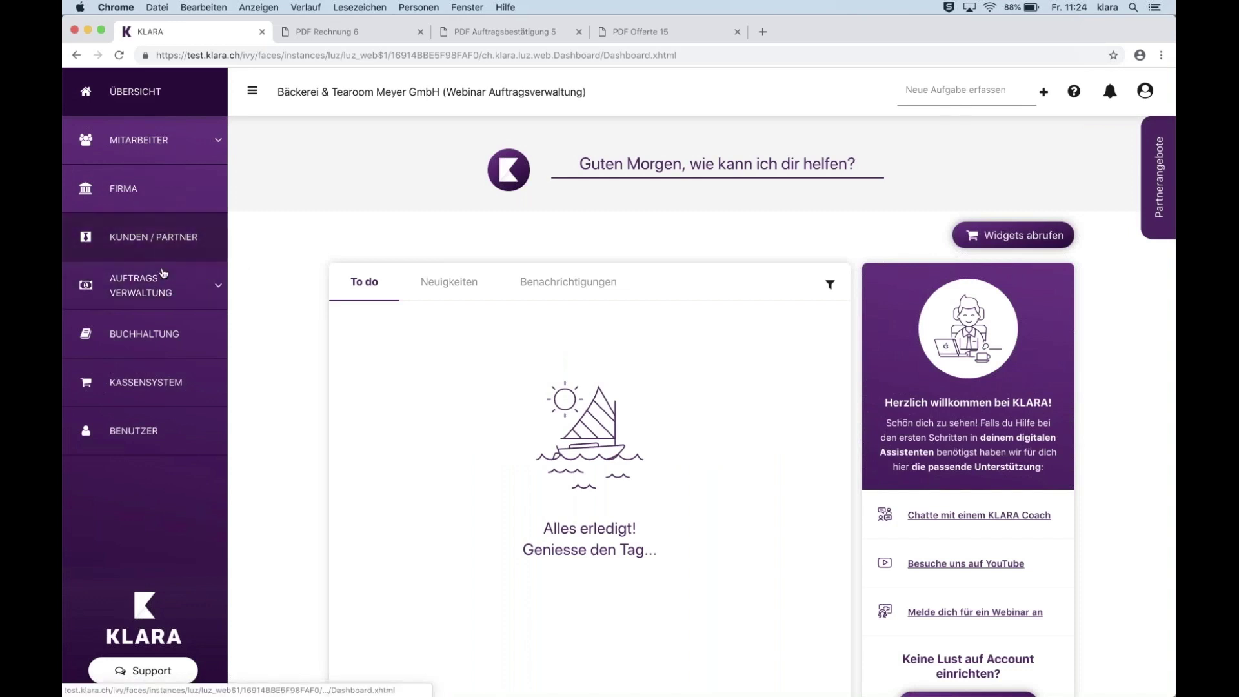
pyautogui.click(154, 297)
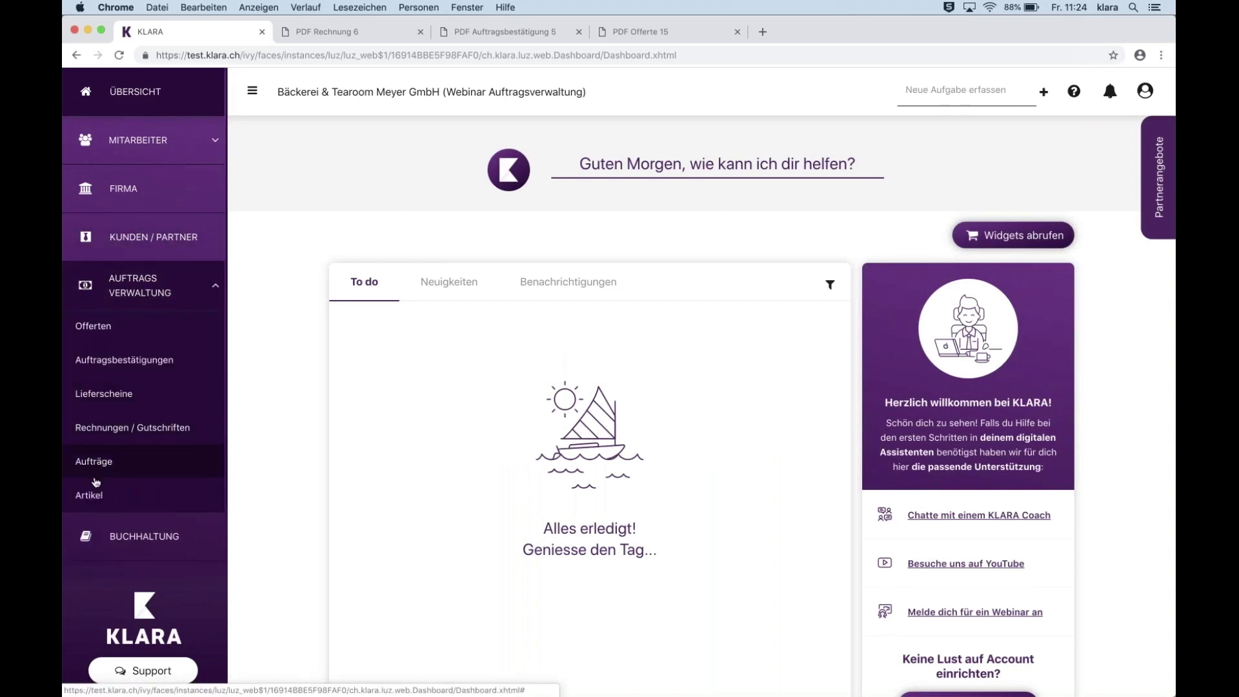
pyautogui.click(110, 429)
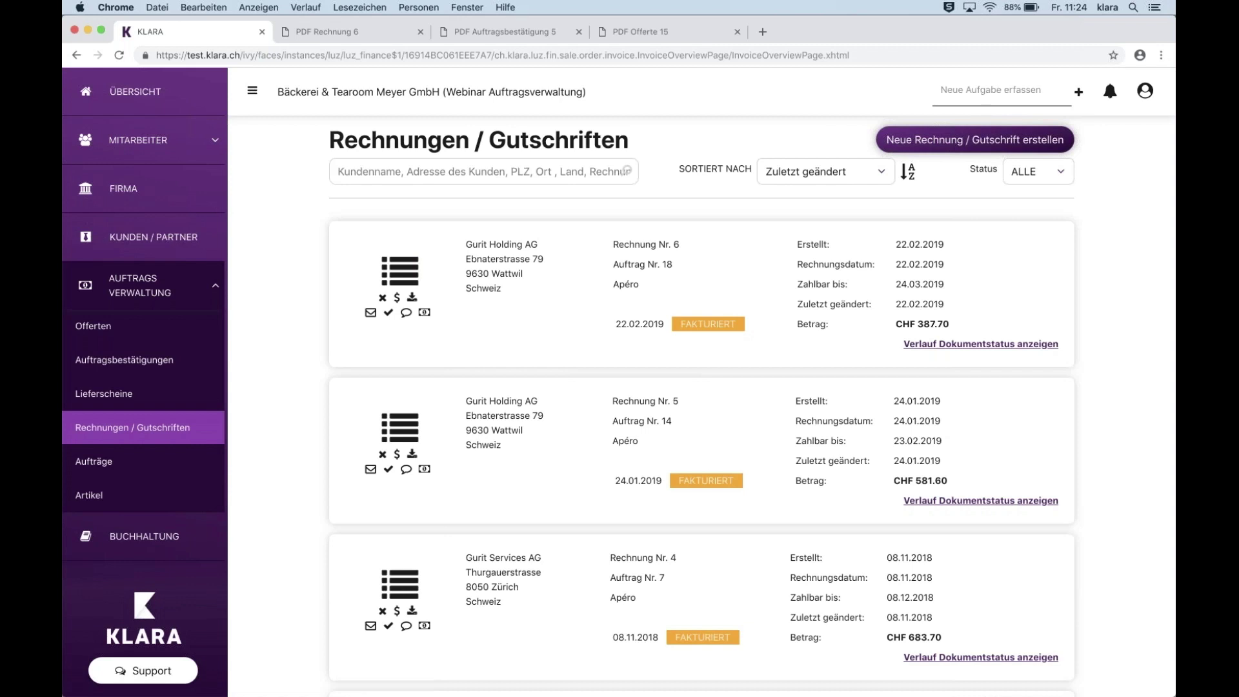
pyautogui.scroll(-1, 139, 464)
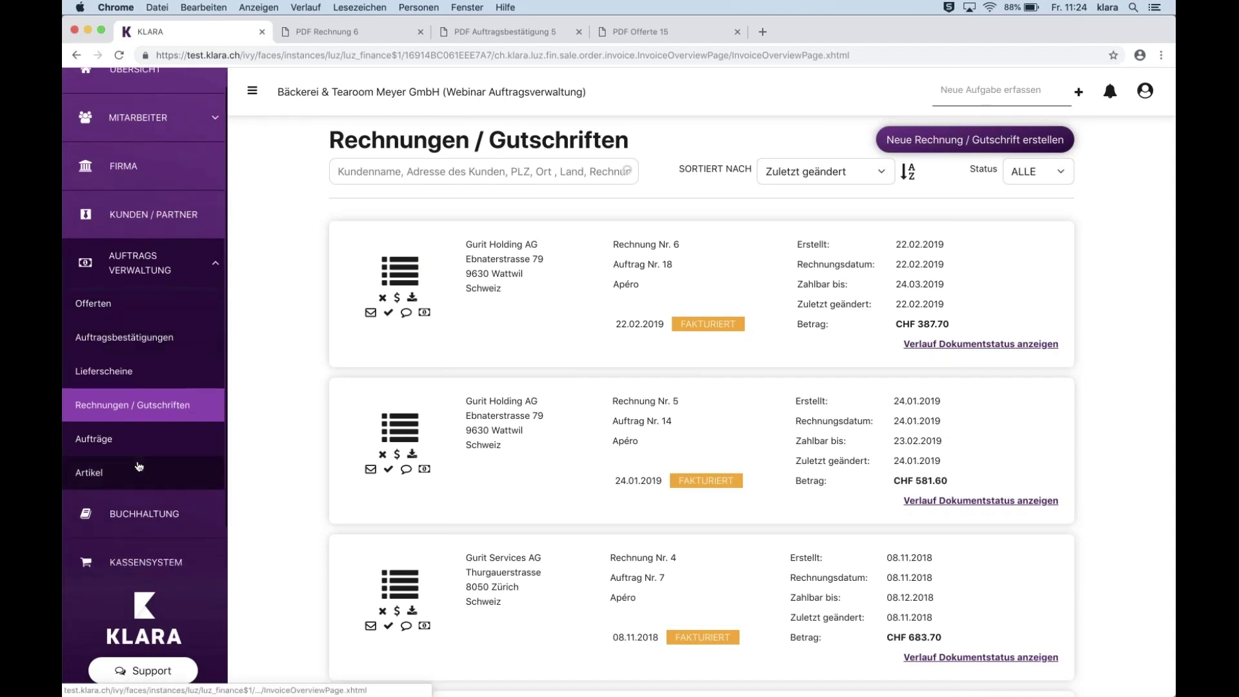
# Open the customer and partner overview and view its financial overview for expenses, returning it to income.
pyautogui.click(167, 215)
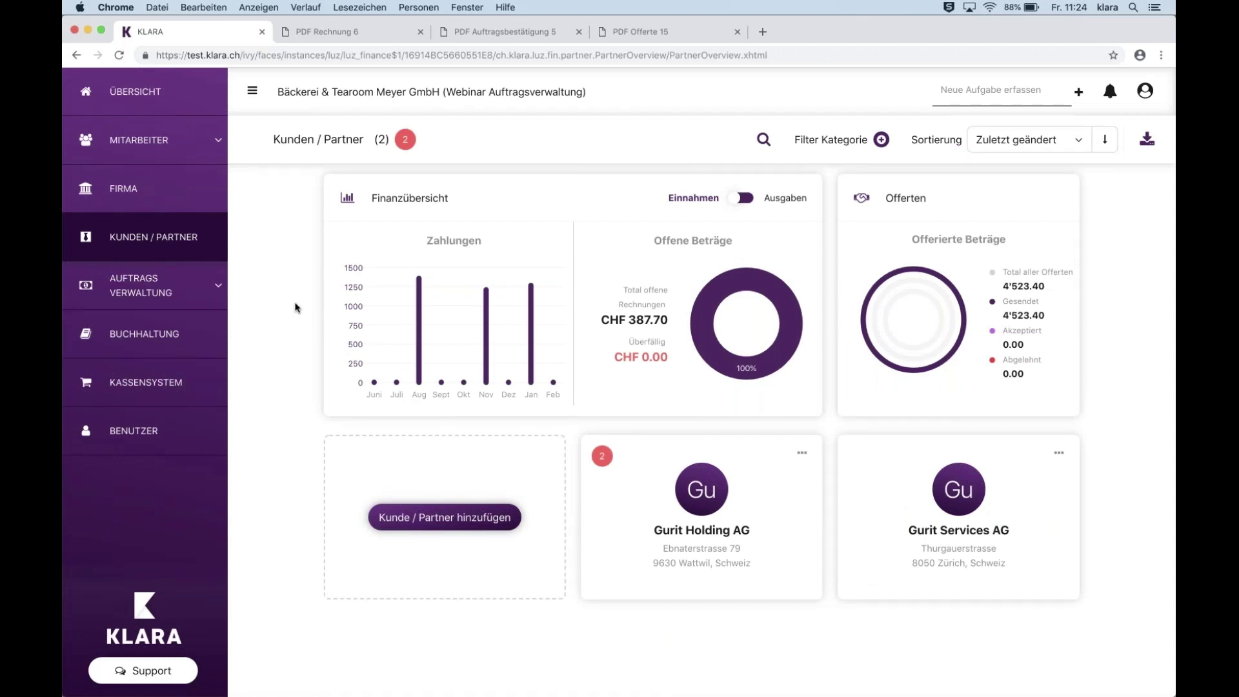
pyautogui.click(735, 199)
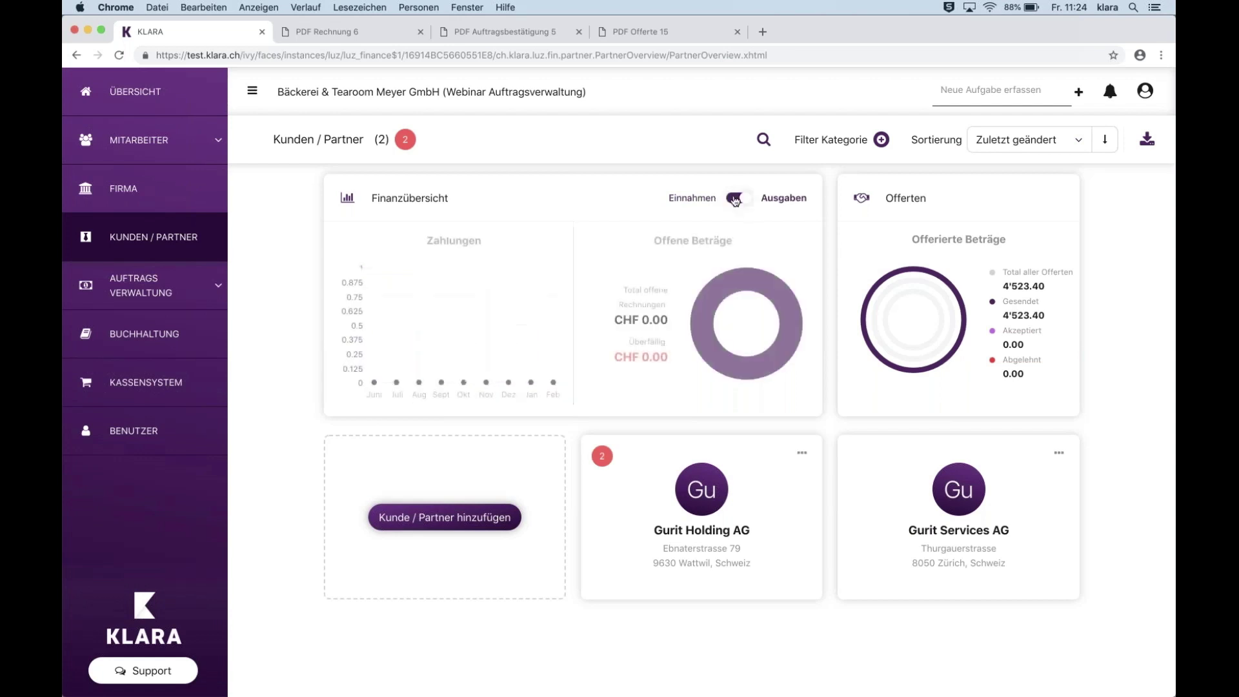
pyautogui.click(735, 199)
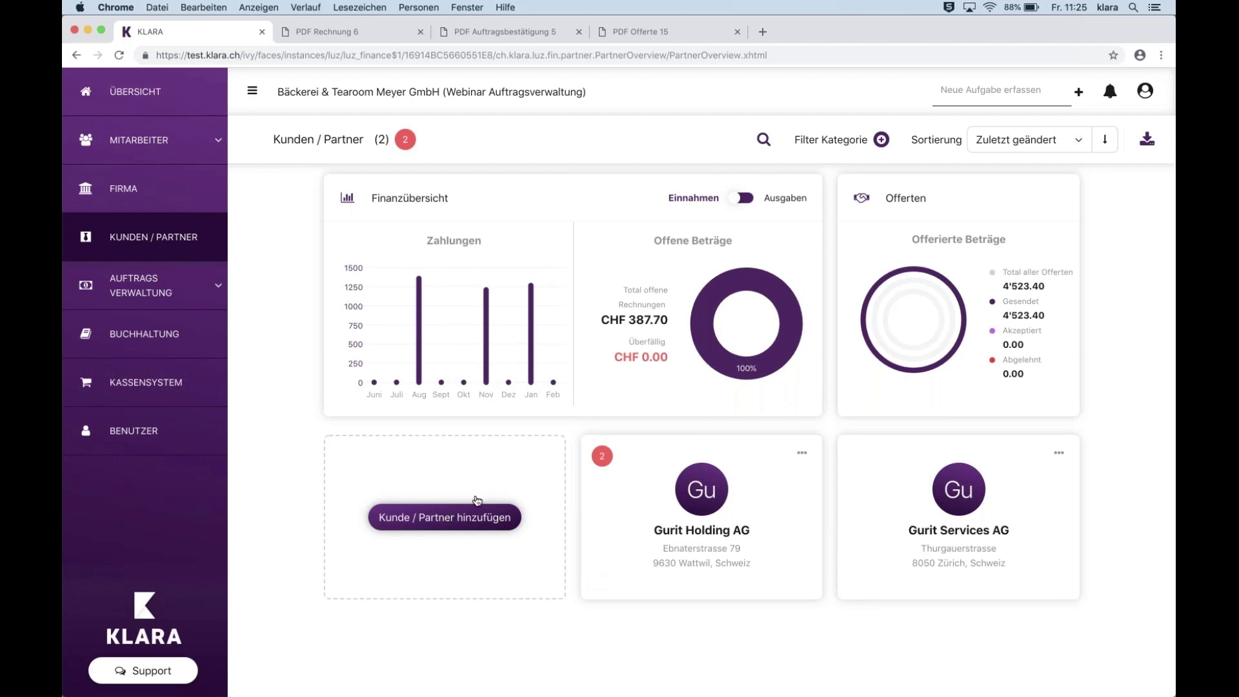
# Open Gurit Holding AG's detail page and look through its financial overview, offers, info, address and contacts.
pyautogui.click(713, 492)
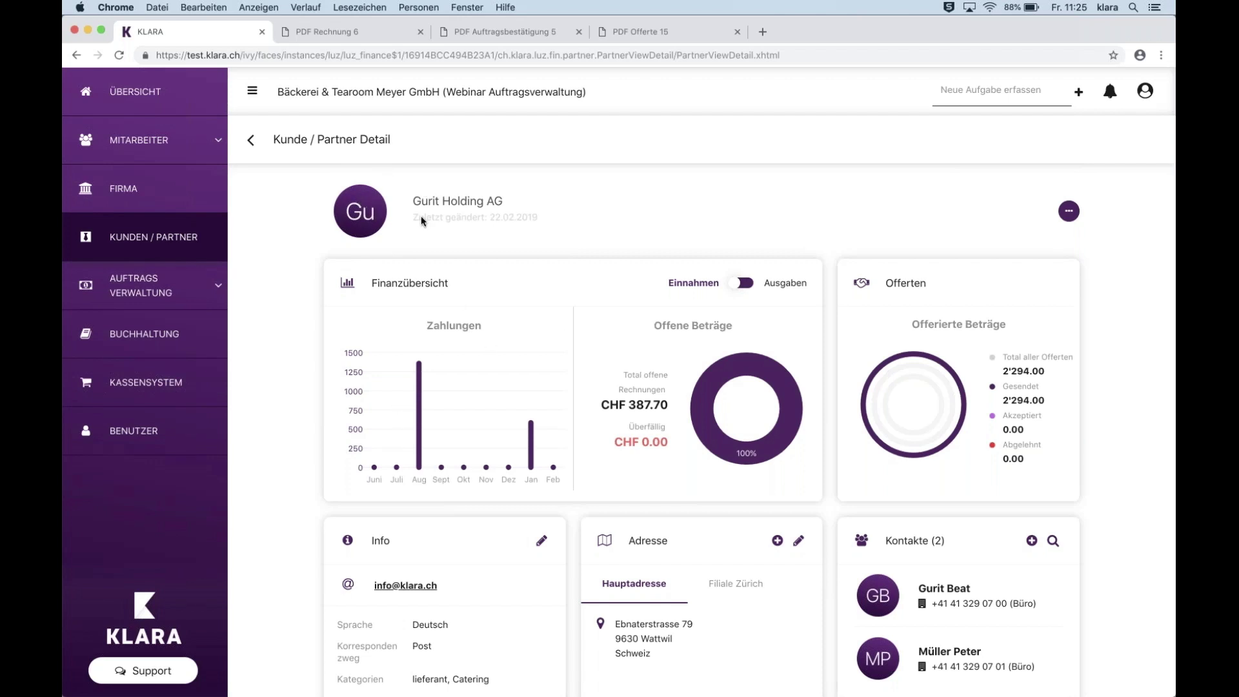
pyautogui.scroll(-1, 702, 490)
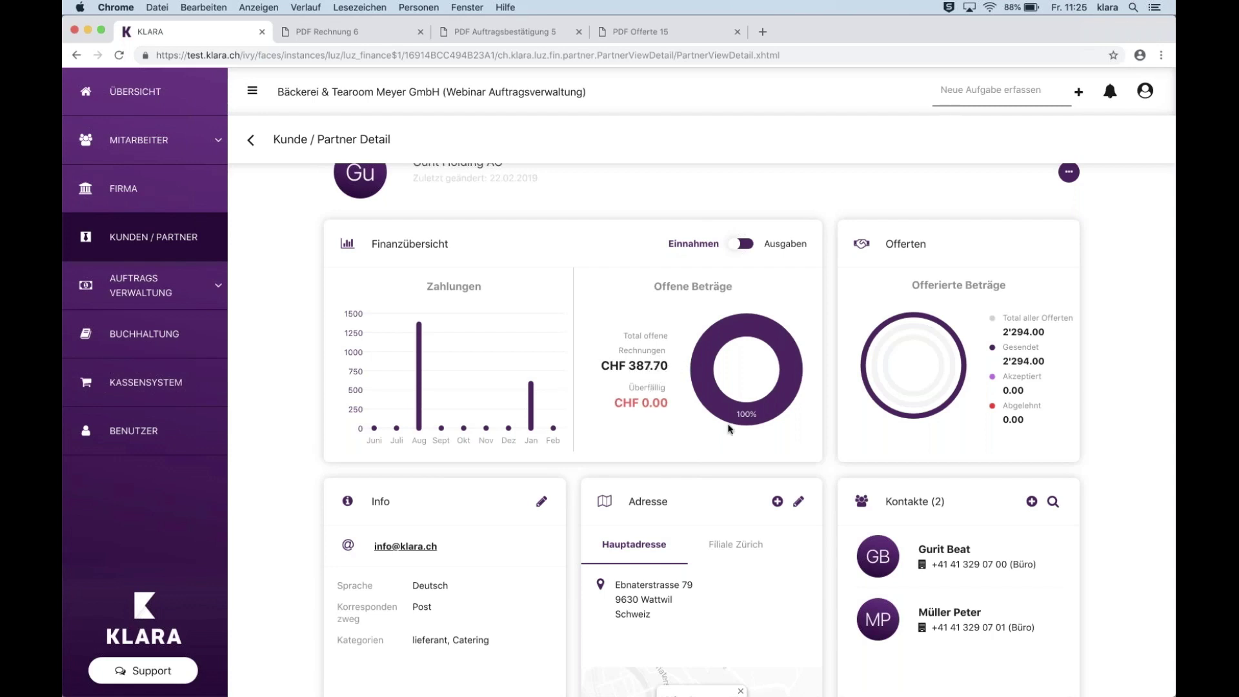
pyautogui.scroll(-2, 729, 429)
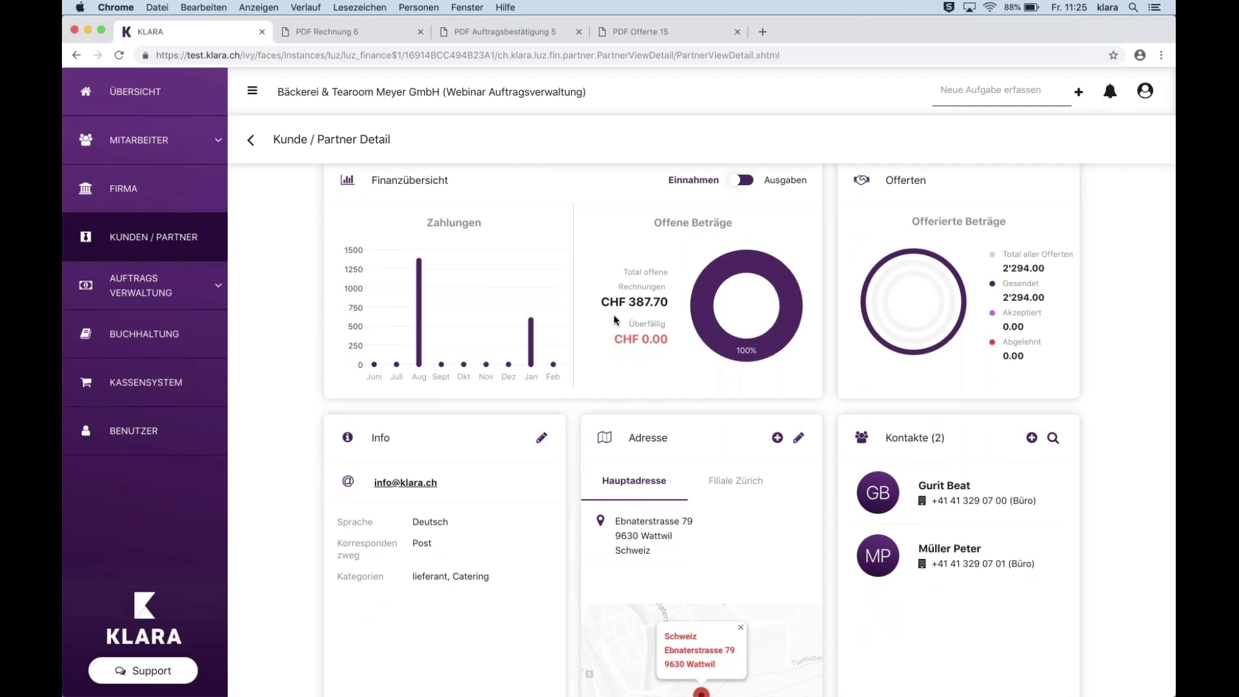
pyautogui.scroll(-2, 614, 319)
pyautogui.scroll(3, 614, 319)
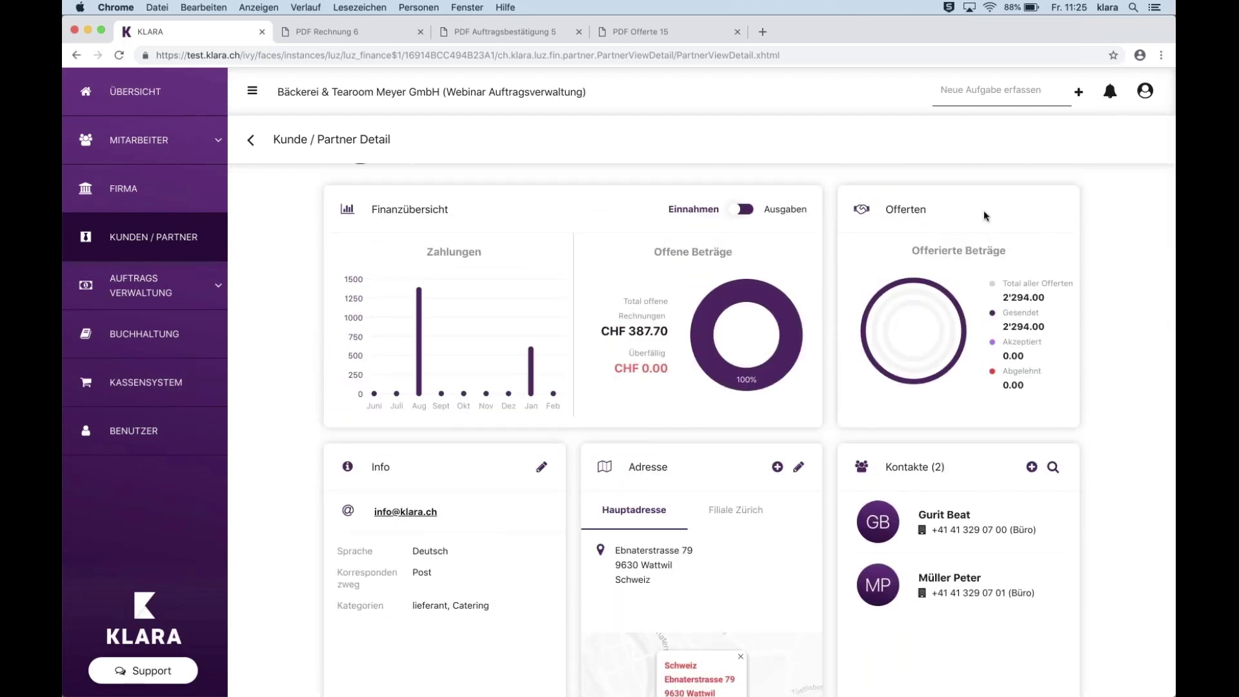
pyautogui.scroll(-2, 368, 261)
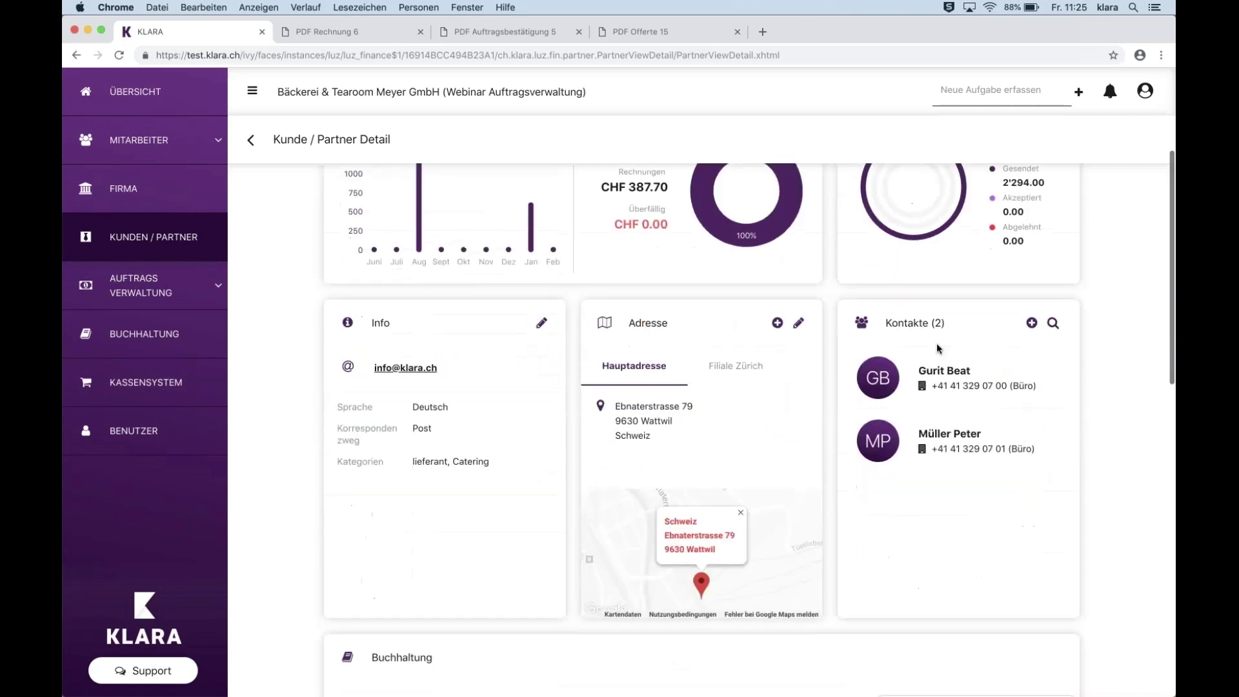
# Open Gurit Holding AG's master data for editing, look through the available fields and categories, and leave the form without saving.
pyautogui.click(543, 325)
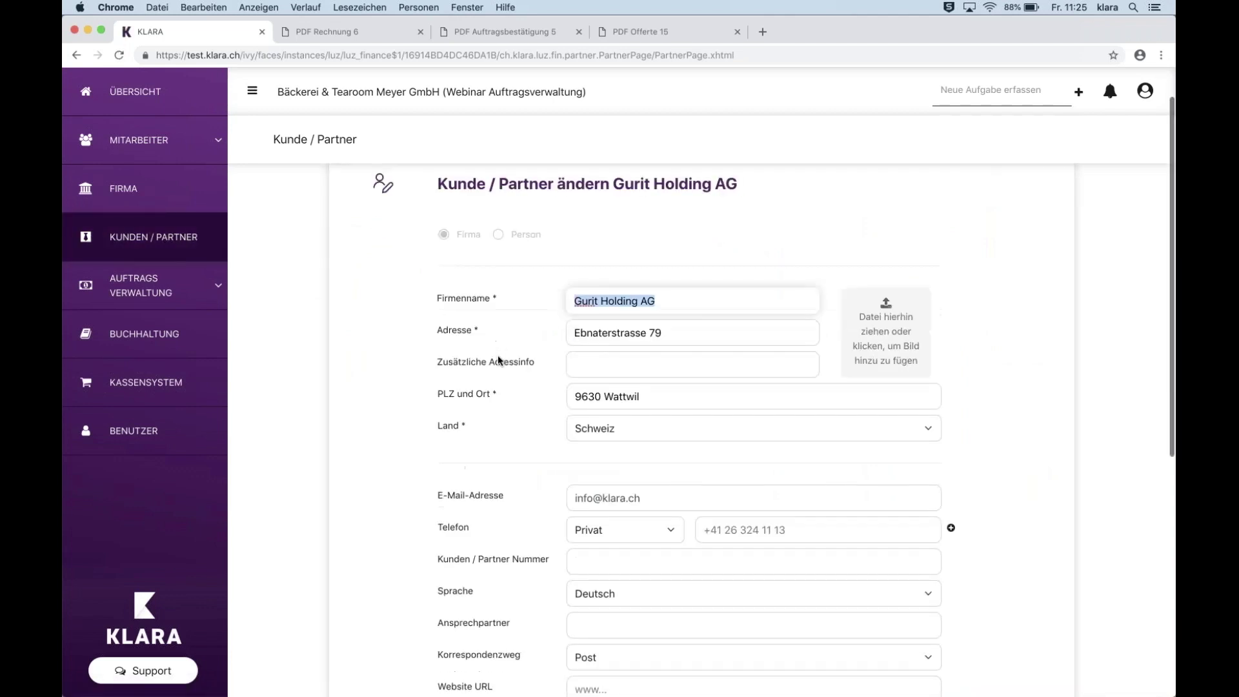
pyautogui.scroll(-4, 499, 359)
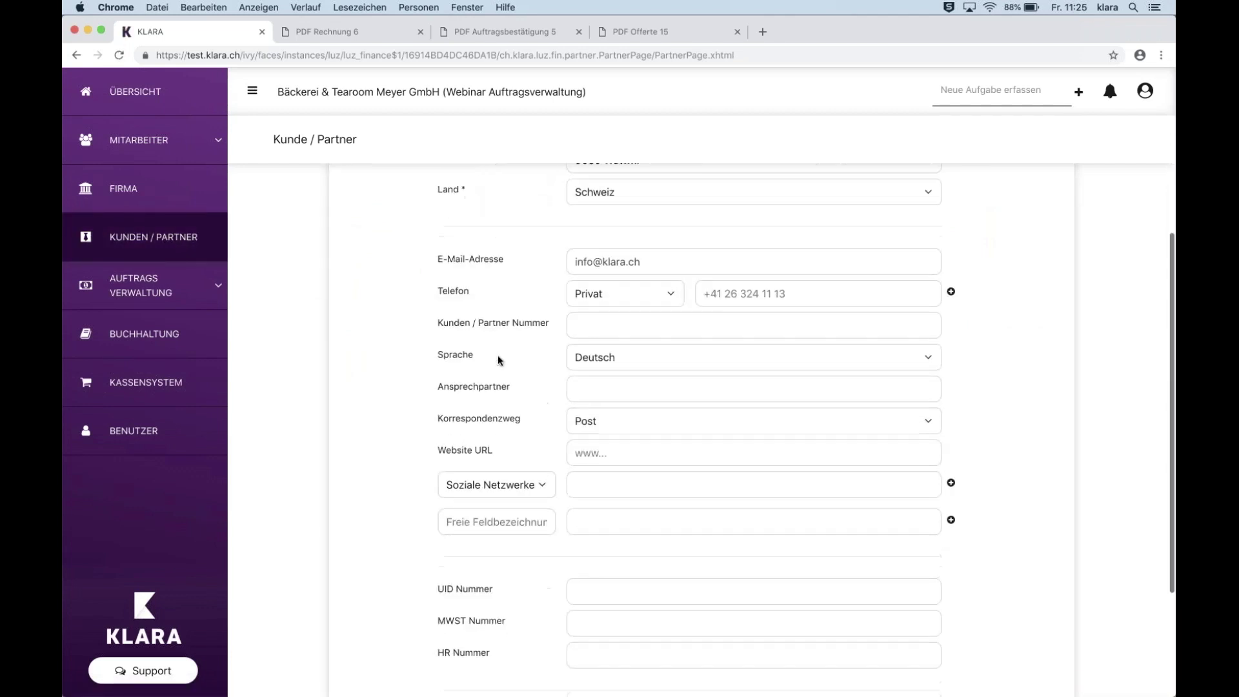
pyautogui.scroll(-2, 498, 356)
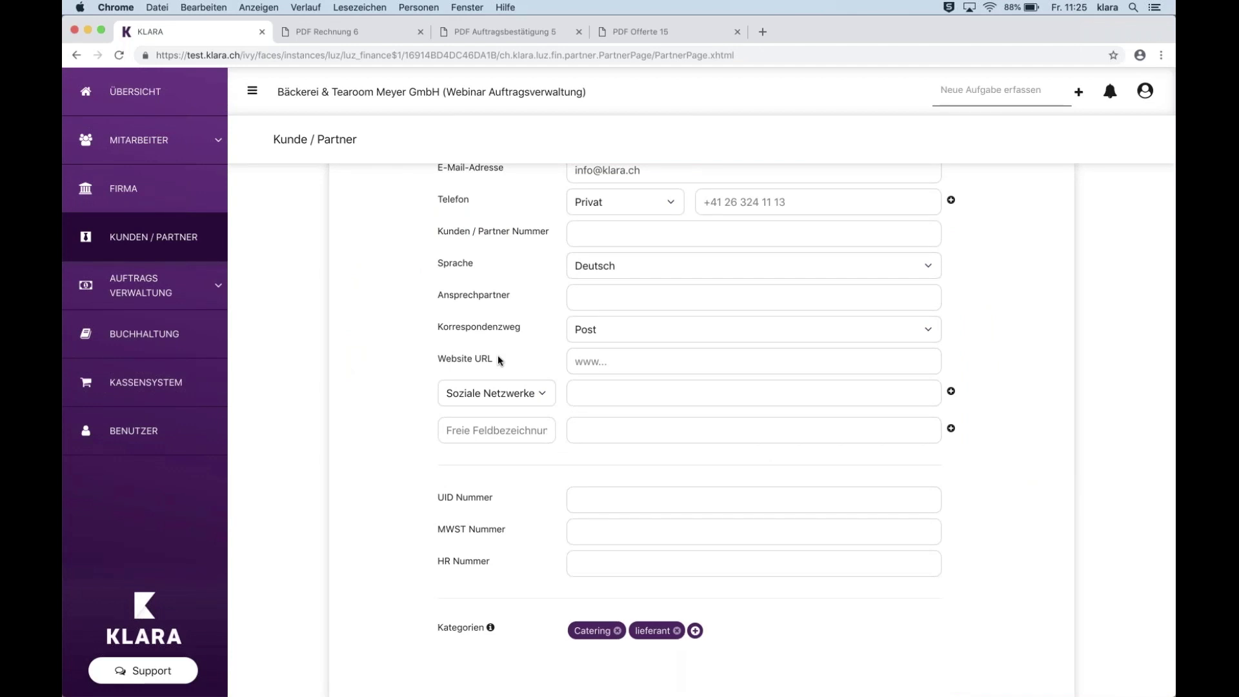
pyautogui.scroll(4, 497, 355)
pyautogui.scroll(-3, 497, 355)
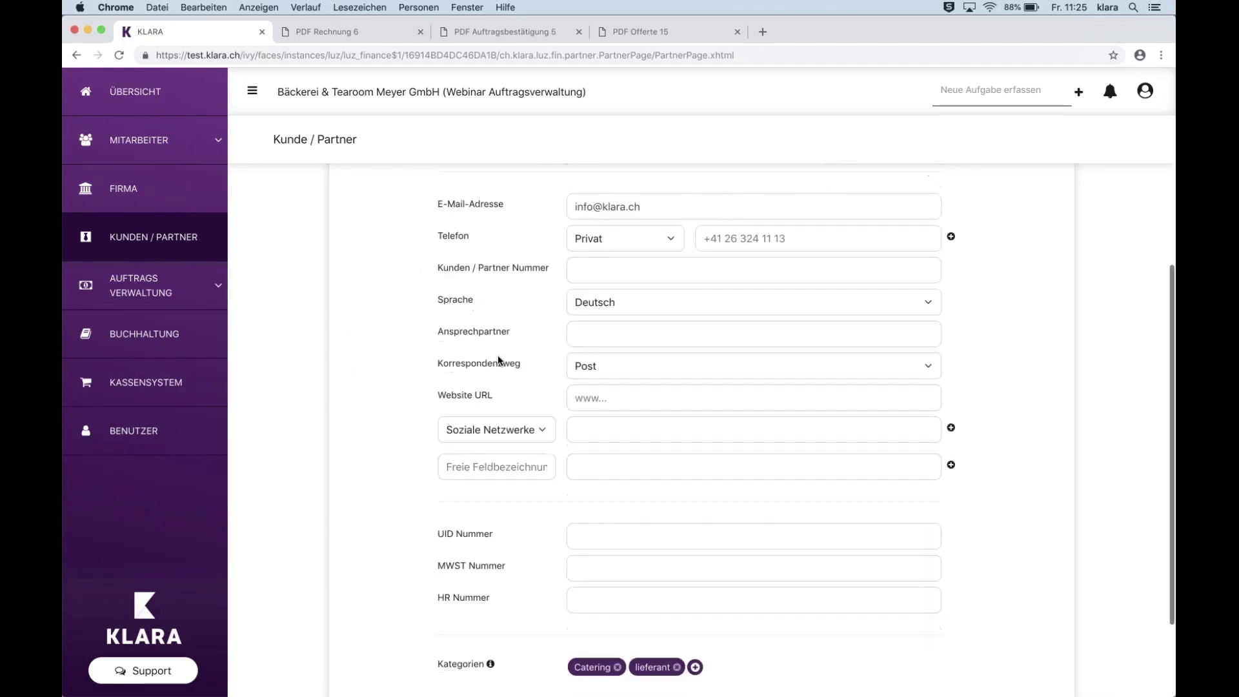
pyautogui.scroll(-4, 497, 359)
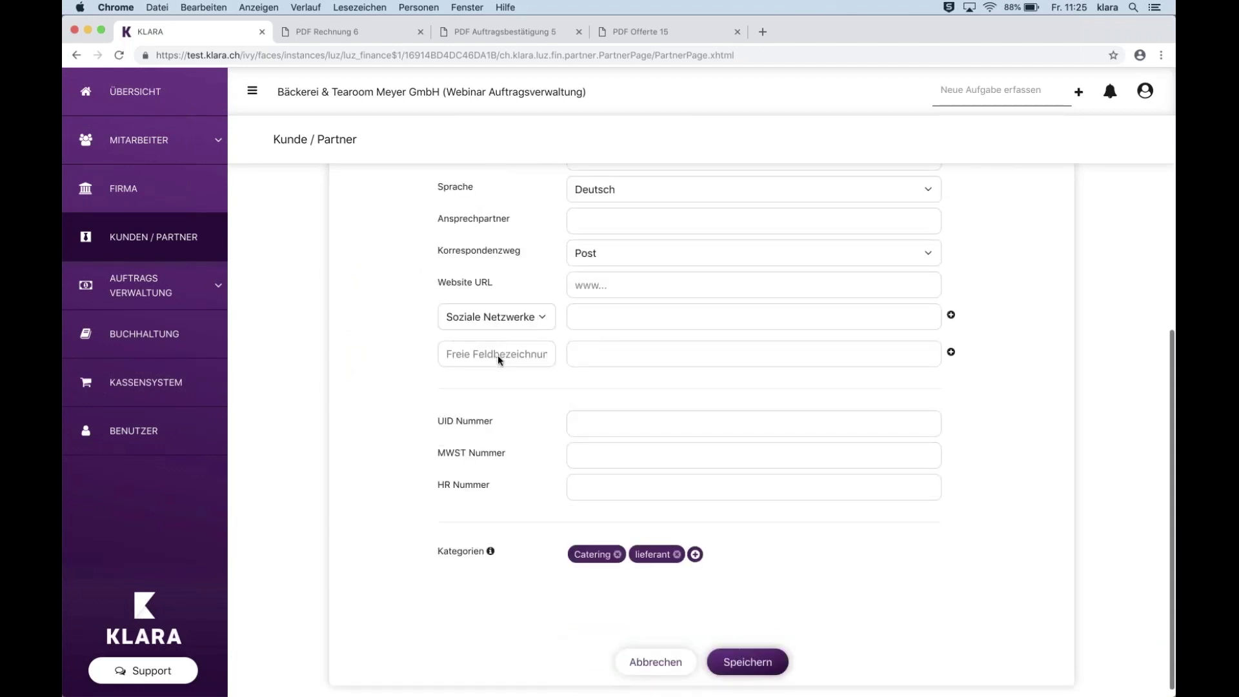
pyautogui.scroll(-1, 497, 354)
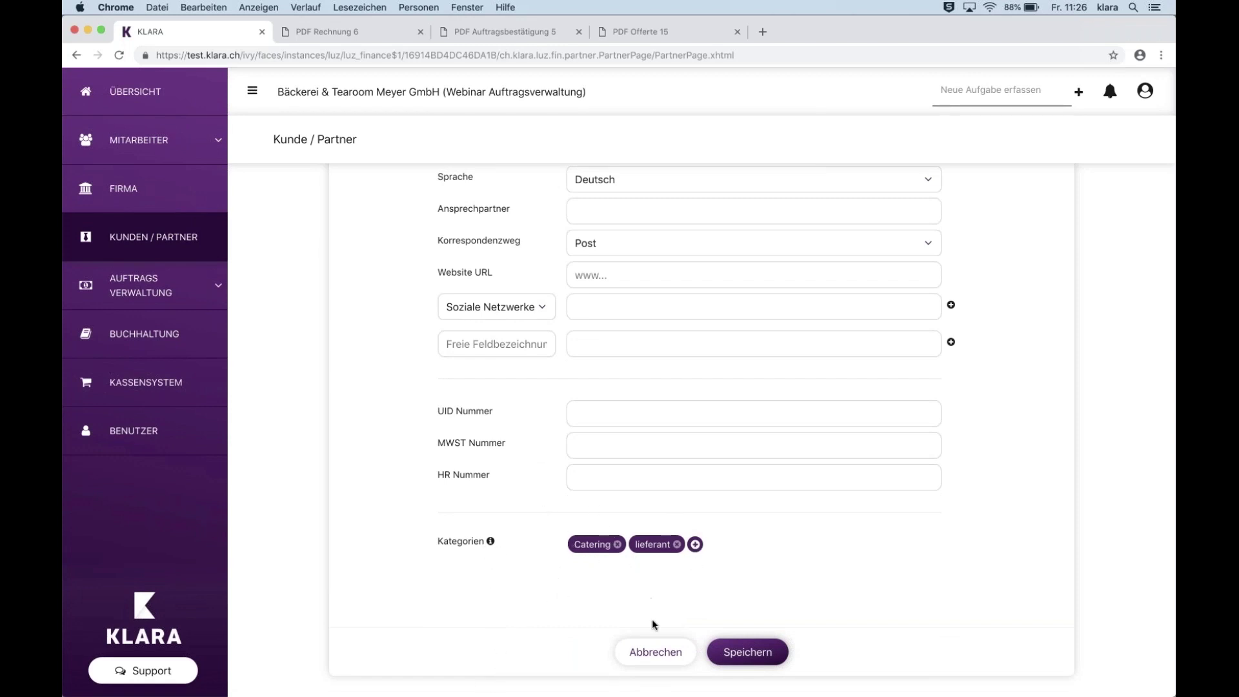
pyautogui.click(650, 653)
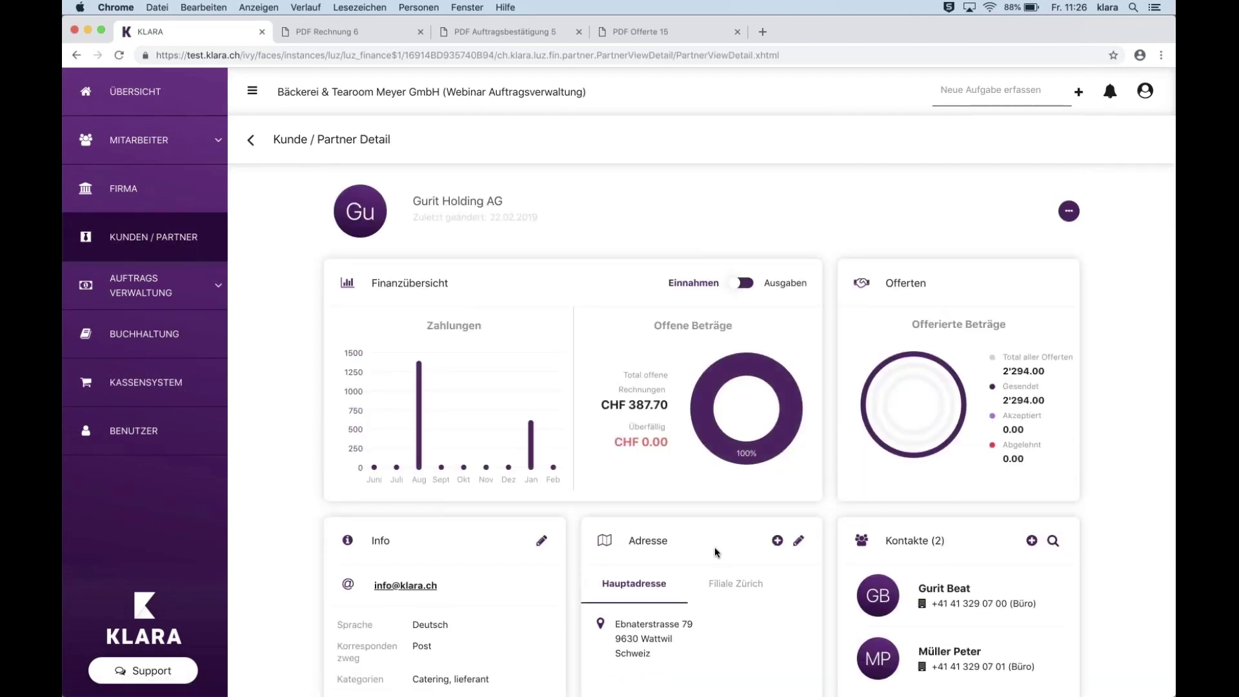
# View the Filiale Zürich branch address on Gurit Holding AG's detail page and return to the main address.
pyautogui.scroll(-2, 714, 547)
pyautogui.scroll(-2, 714, 547)
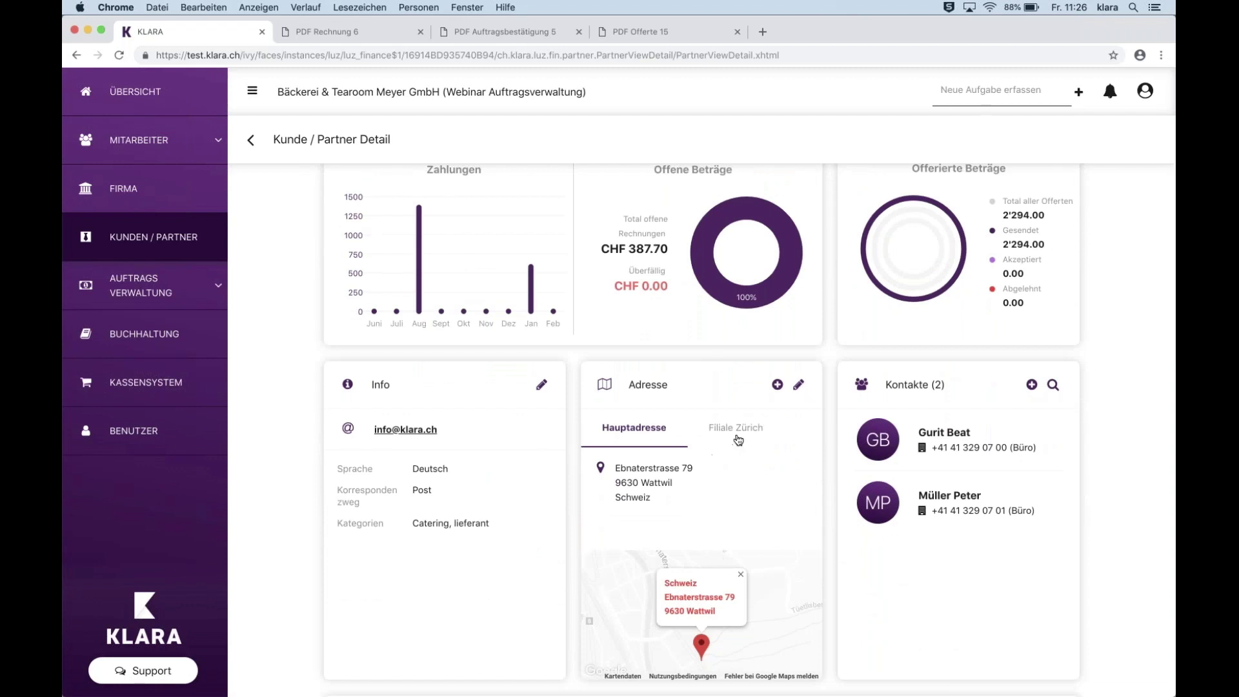
pyautogui.click(757, 428)
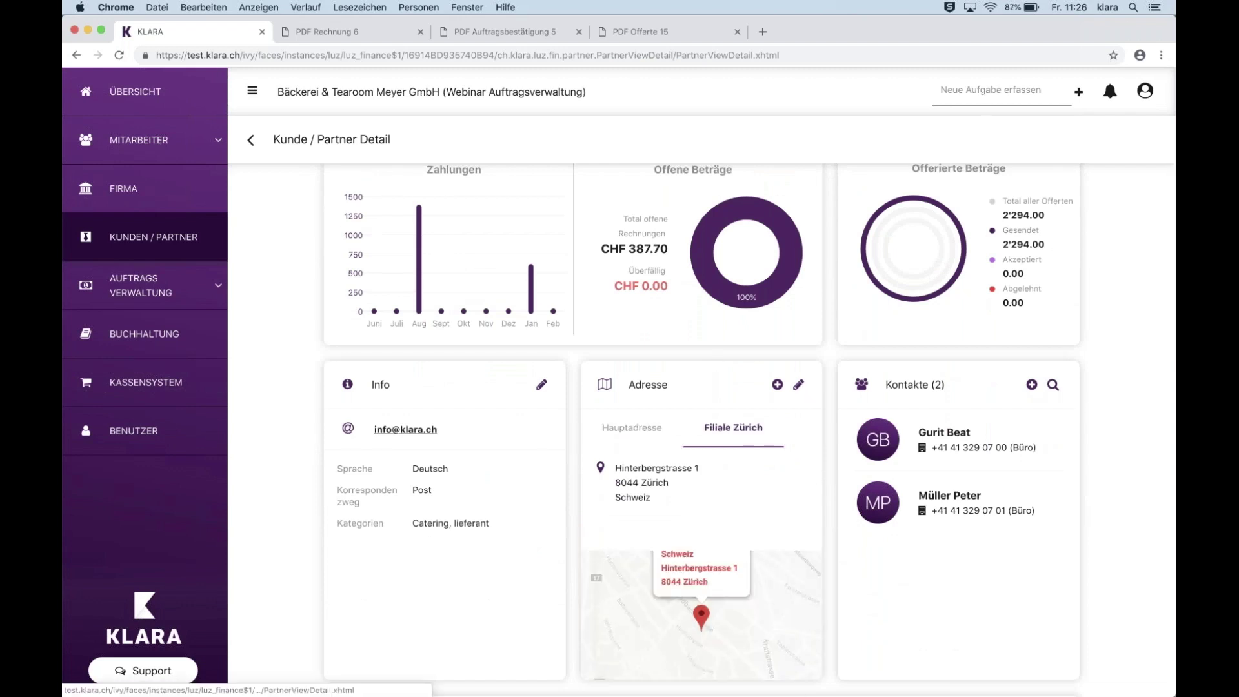
pyautogui.click(672, 434)
pyautogui.scroll(-2, 740, 446)
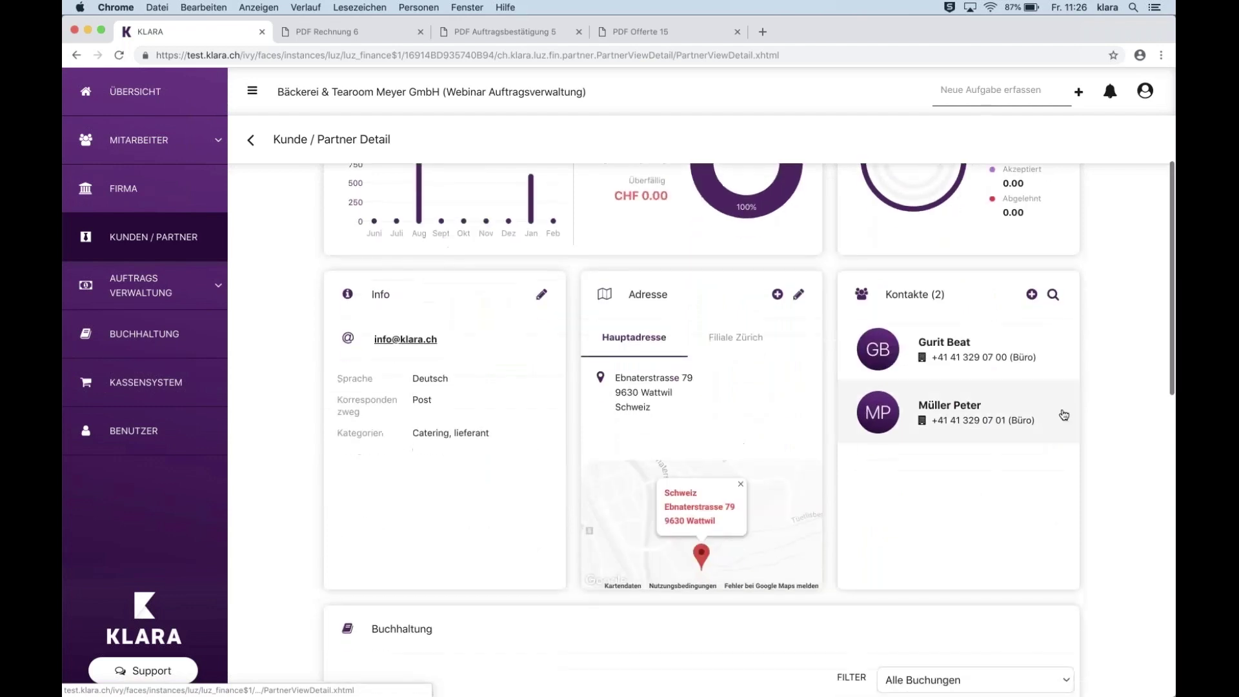
# View the details of the first contact of Gurit Holding AG and return to the contact list.
pyautogui.click(972, 370)
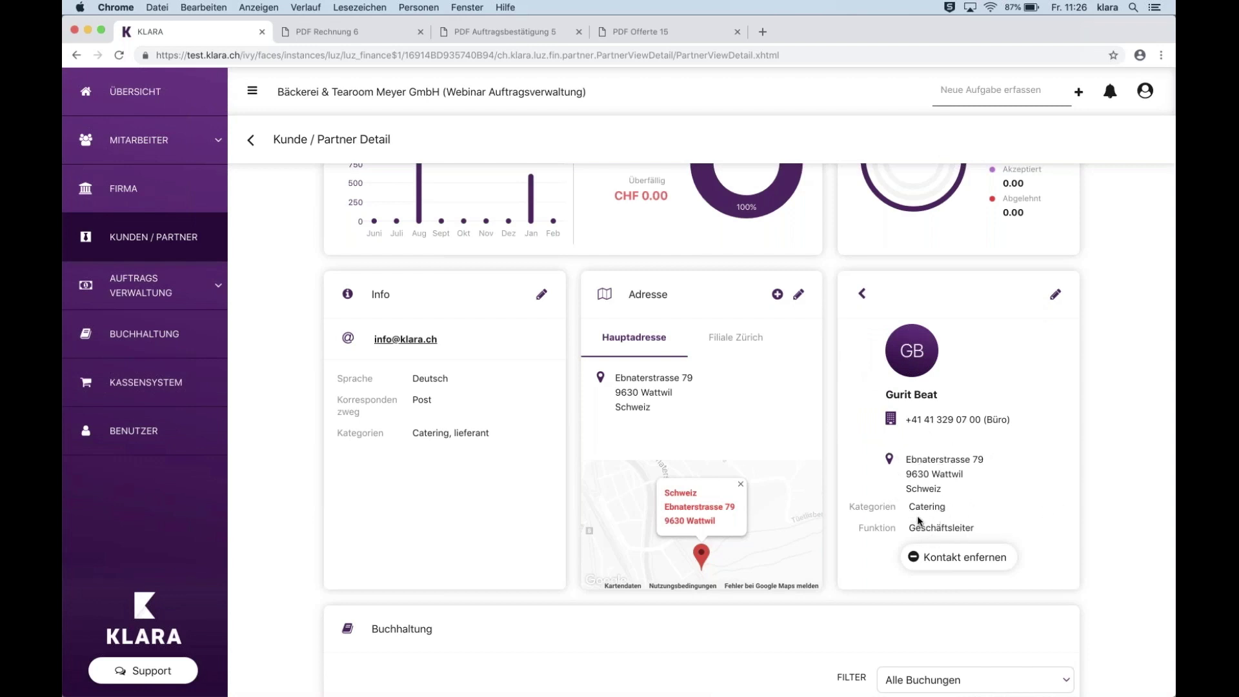
pyautogui.scroll(-3, 973, 536)
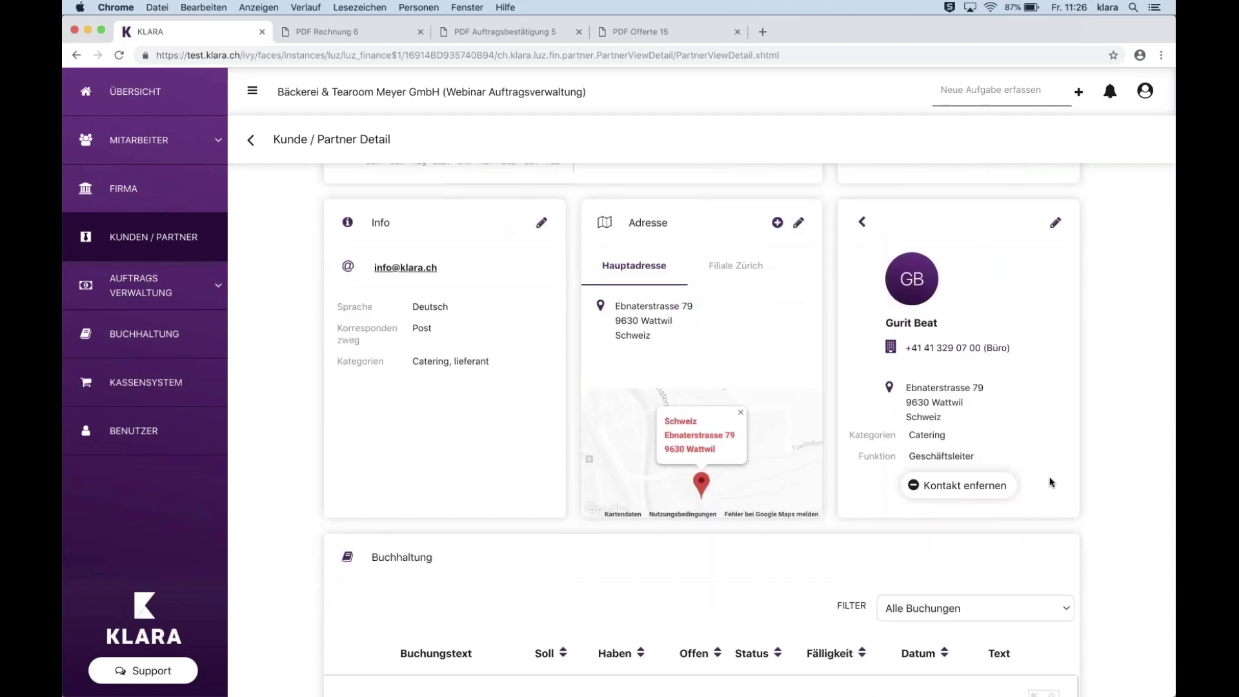
pyautogui.click(862, 222)
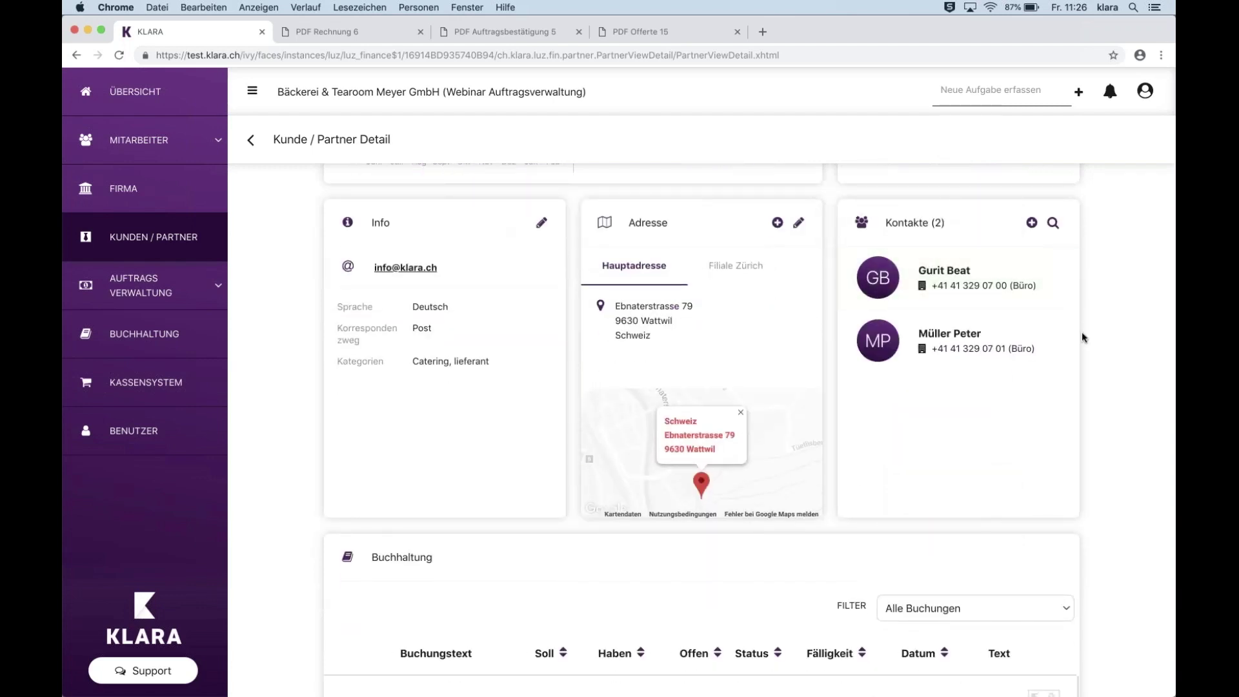
# Look through the accounting entries, notes and documents on Gurit Holding AG's detail page.
pyautogui.scroll(-4, 1082, 332)
pyautogui.scroll(-5, 1081, 332)
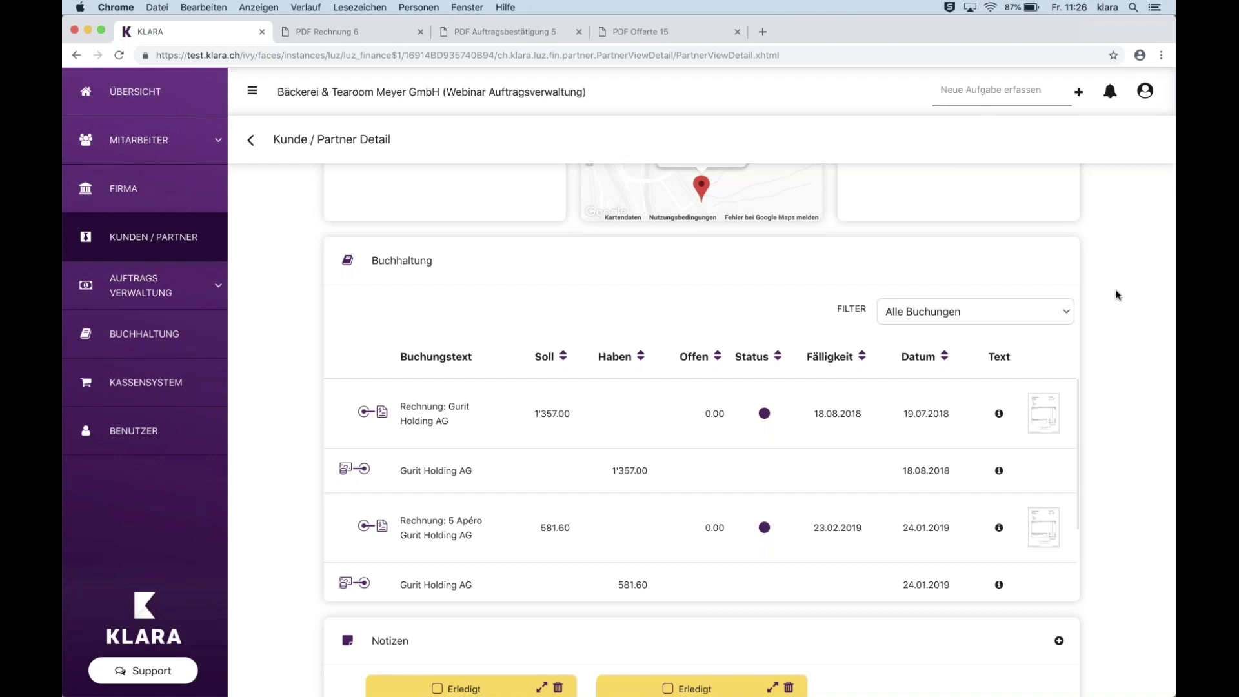
pyautogui.scroll(-1, 1119, 295)
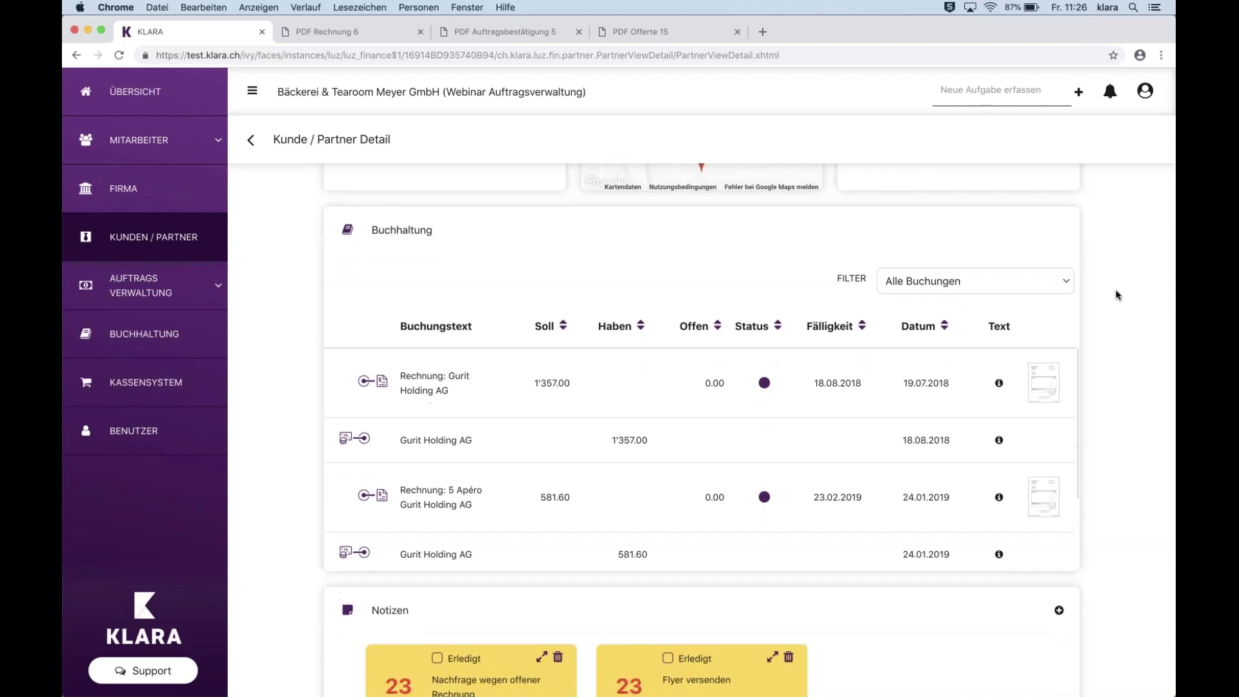
pyautogui.scroll(-1, 1119, 294)
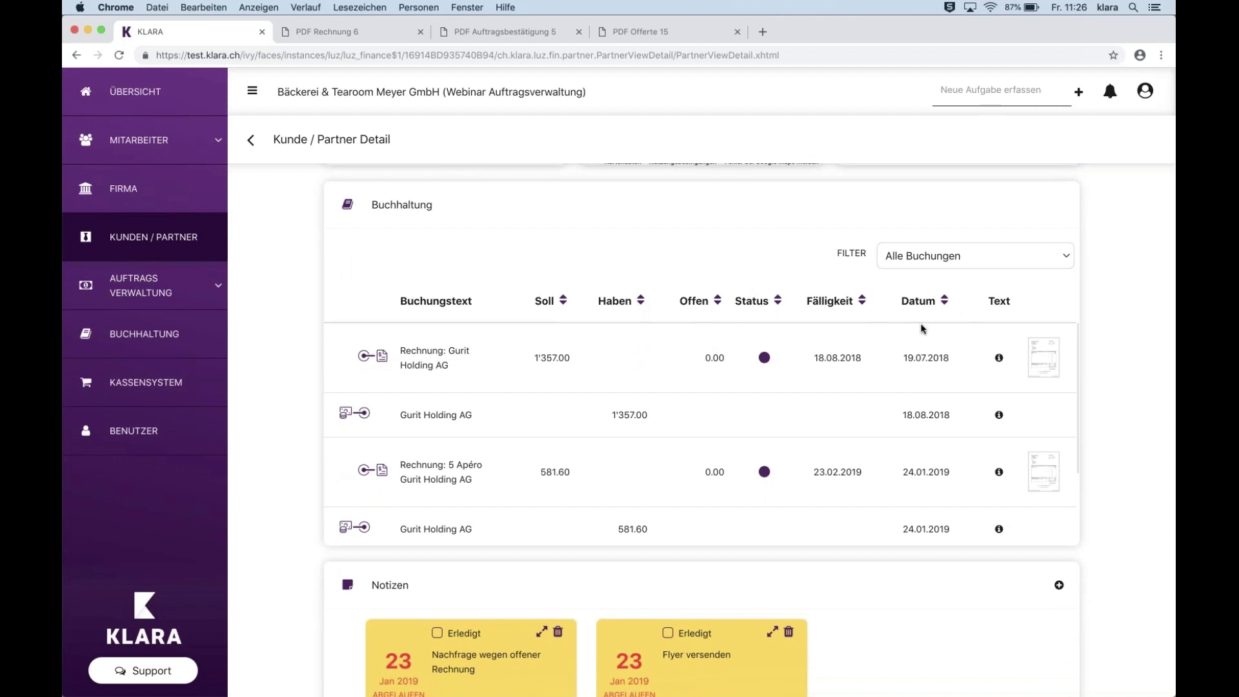
pyautogui.scroll(-1, 1084, 343)
pyautogui.scroll(2, 1084, 343)
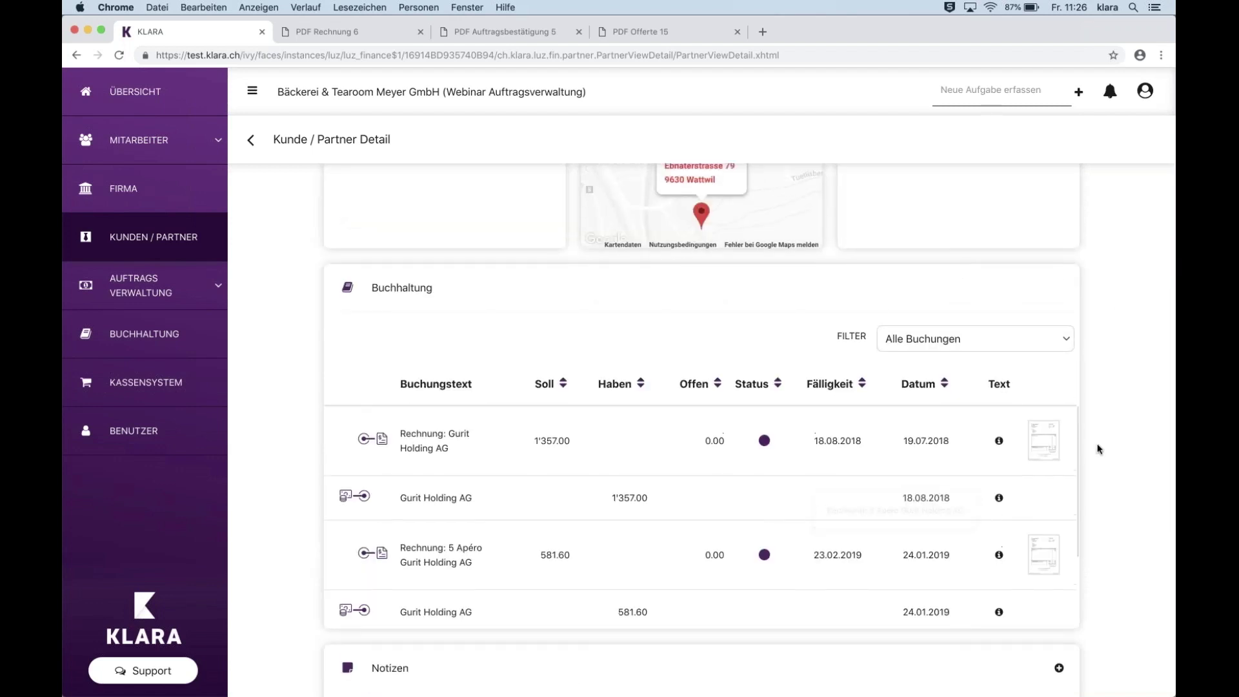
pyautogui.scroll(-3, 1059, 442)
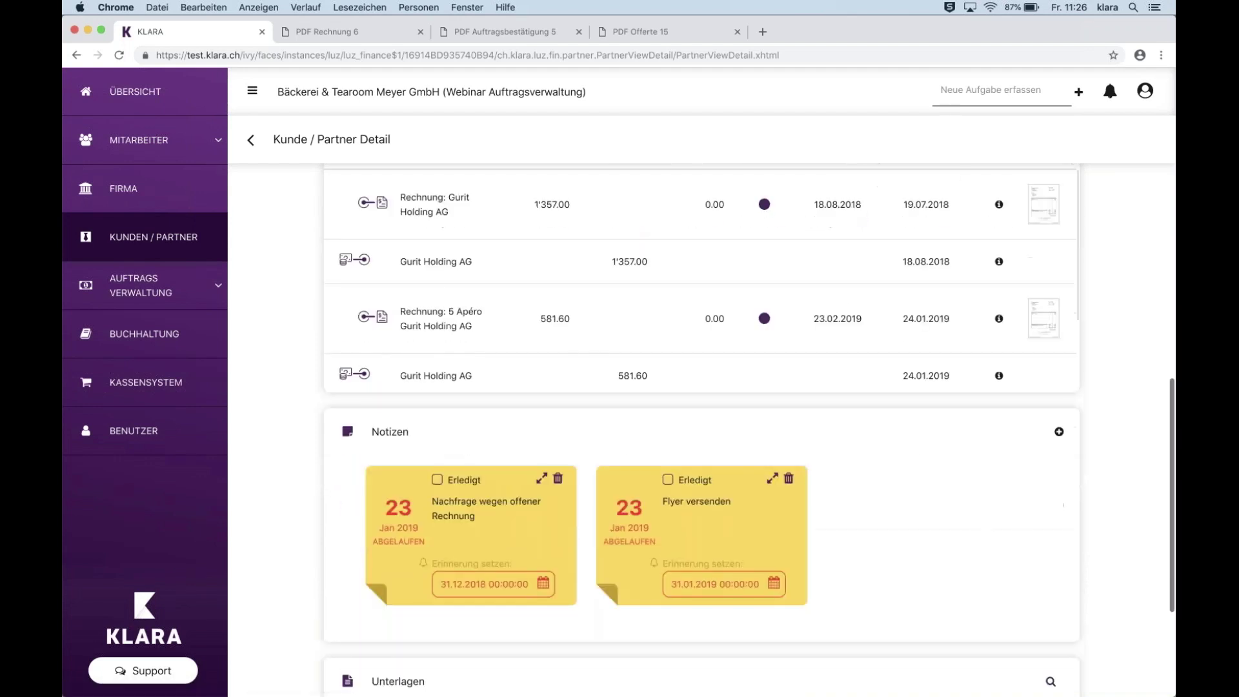
pyautogui.scroll(-2, 747, 425)
pyautogui.scroll(4, 747, 426)
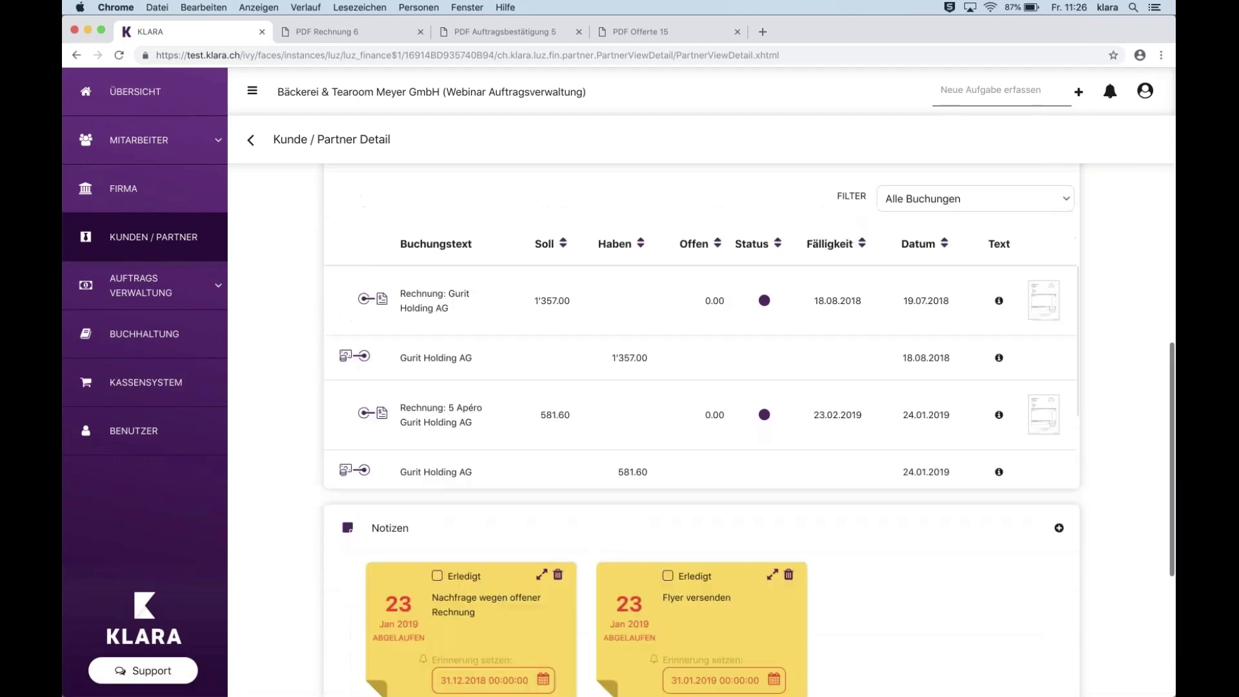
pyautogui.scroll(6, 748, 426)
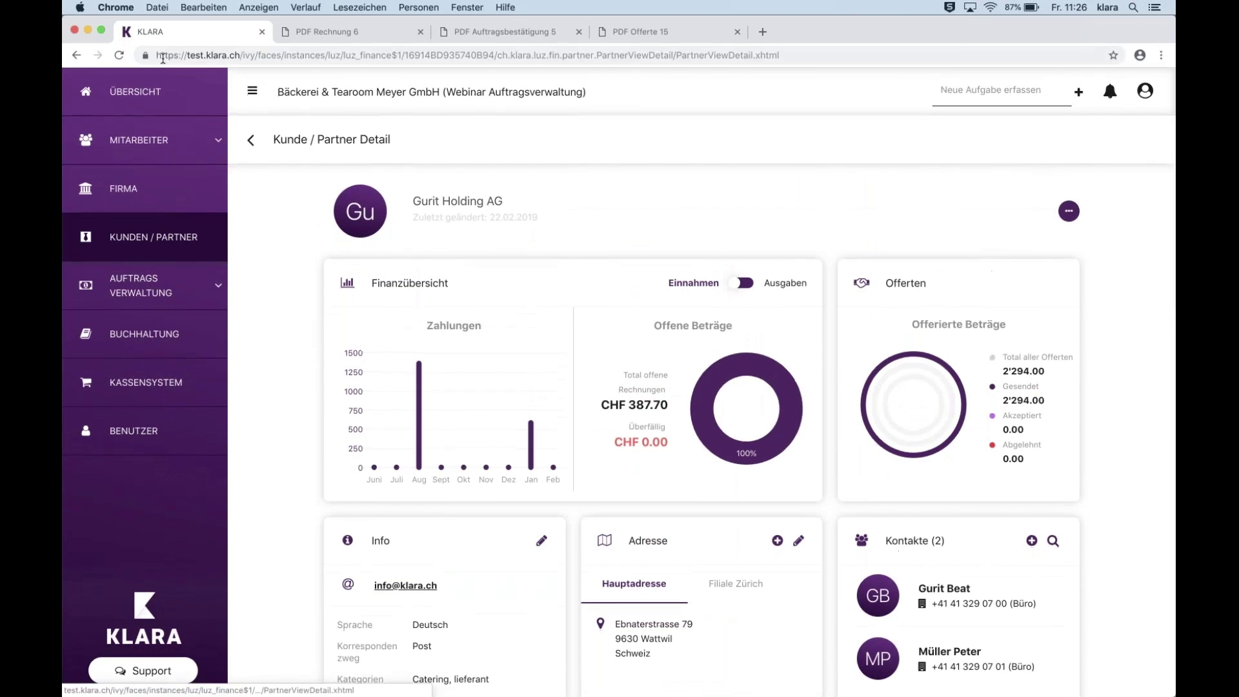
# Return to the customer overview and reopen Gurit Holding AG's detail page at its accounting entries and notes.
pyautogui.click(251, 140)
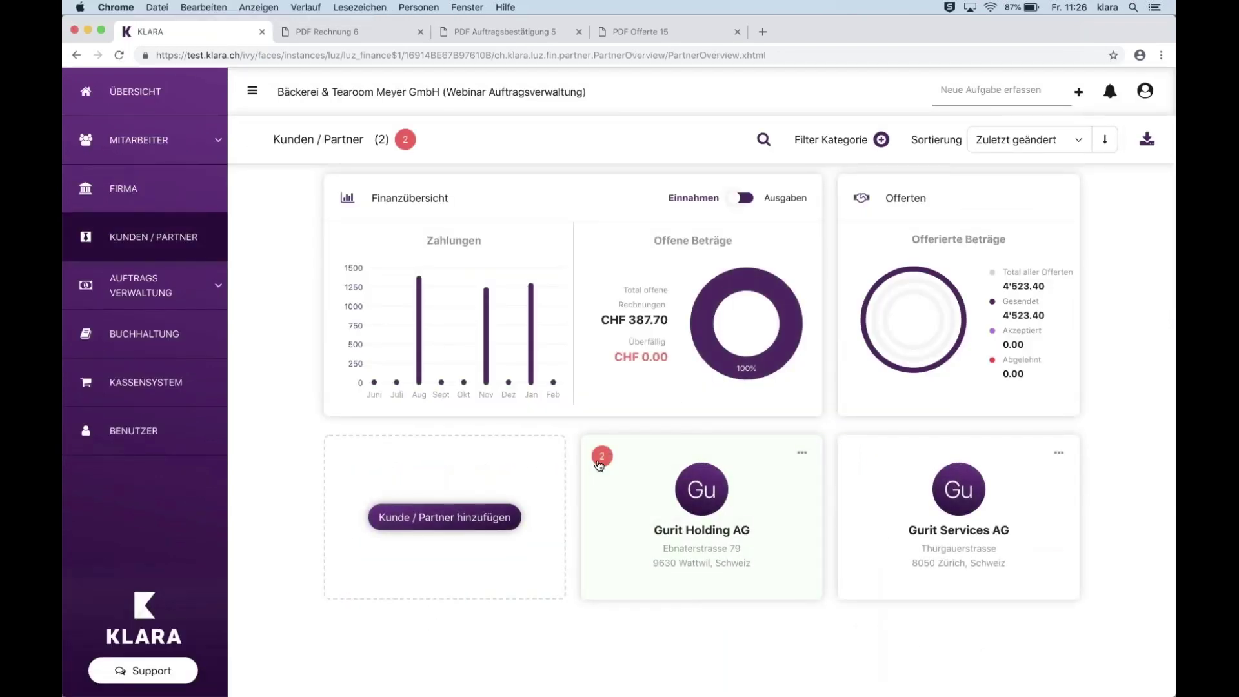
pyautogui.click(625, 478)
pyautogui.scroll(-10, 526, 486)
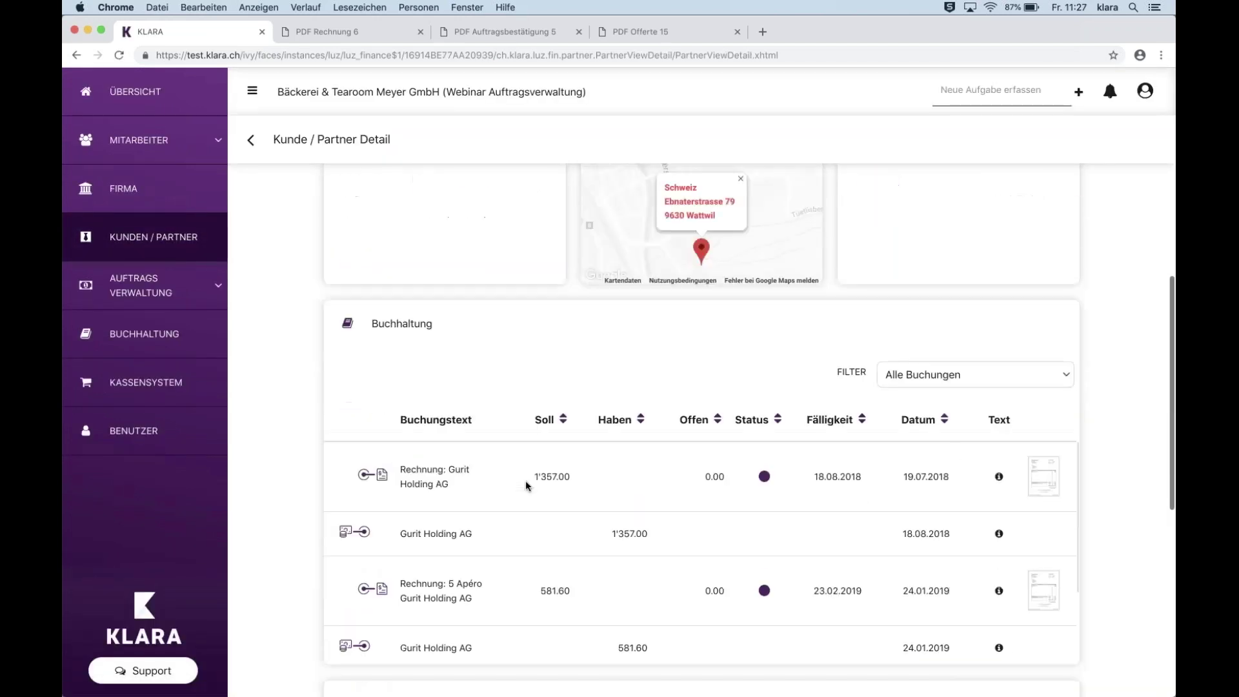
pyautogui.scroll(-2, 400, 413)
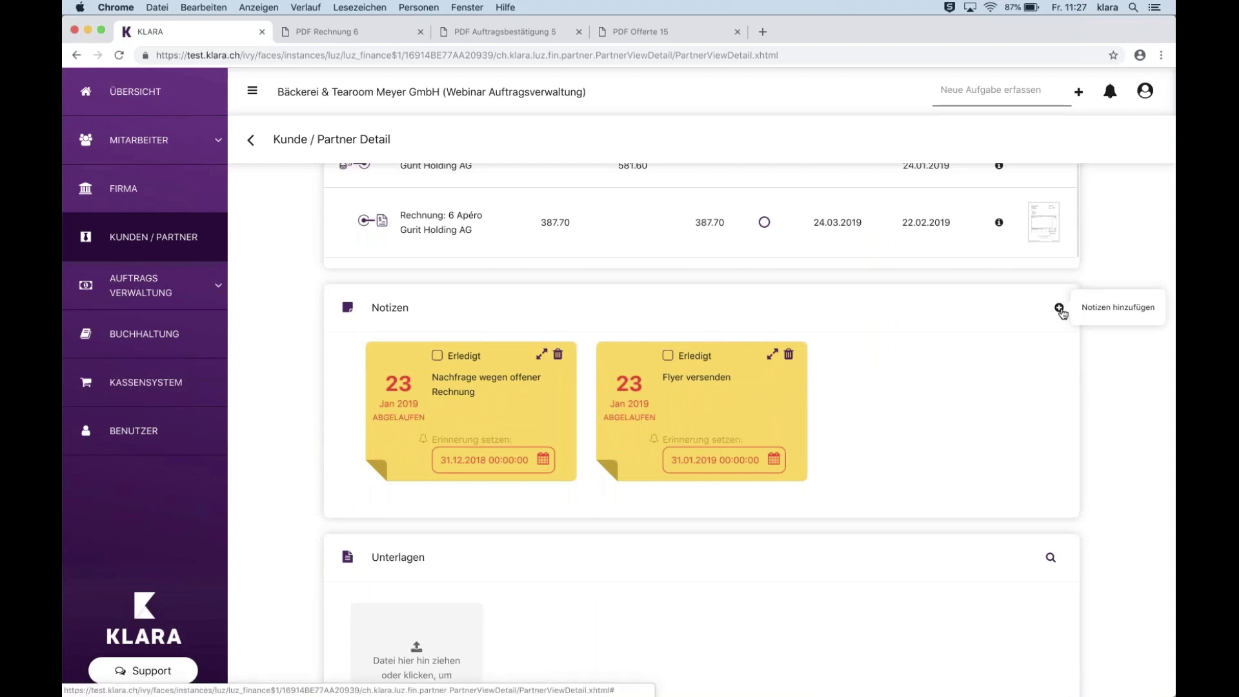
# Add a blank note to Gurit Holding AG's notes and delete it again.
pyautogui.click(1059, 308)
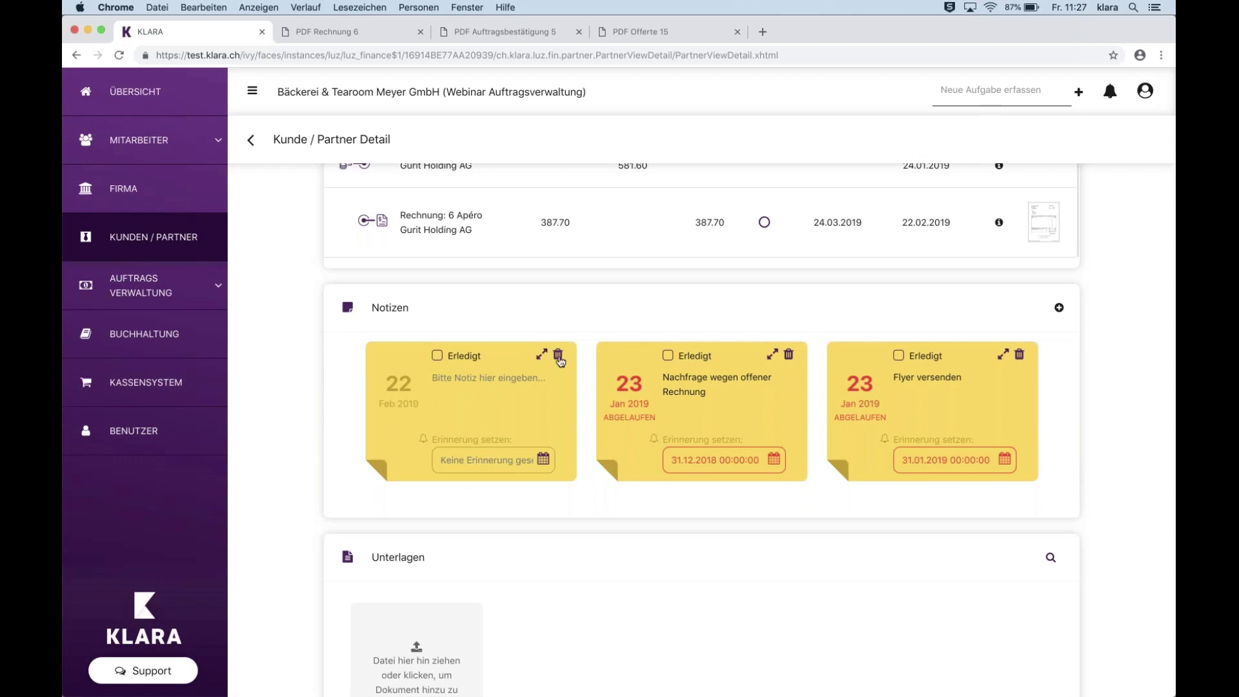
pyautogui.click(558, 355)
pyautogui.click(681, 437)
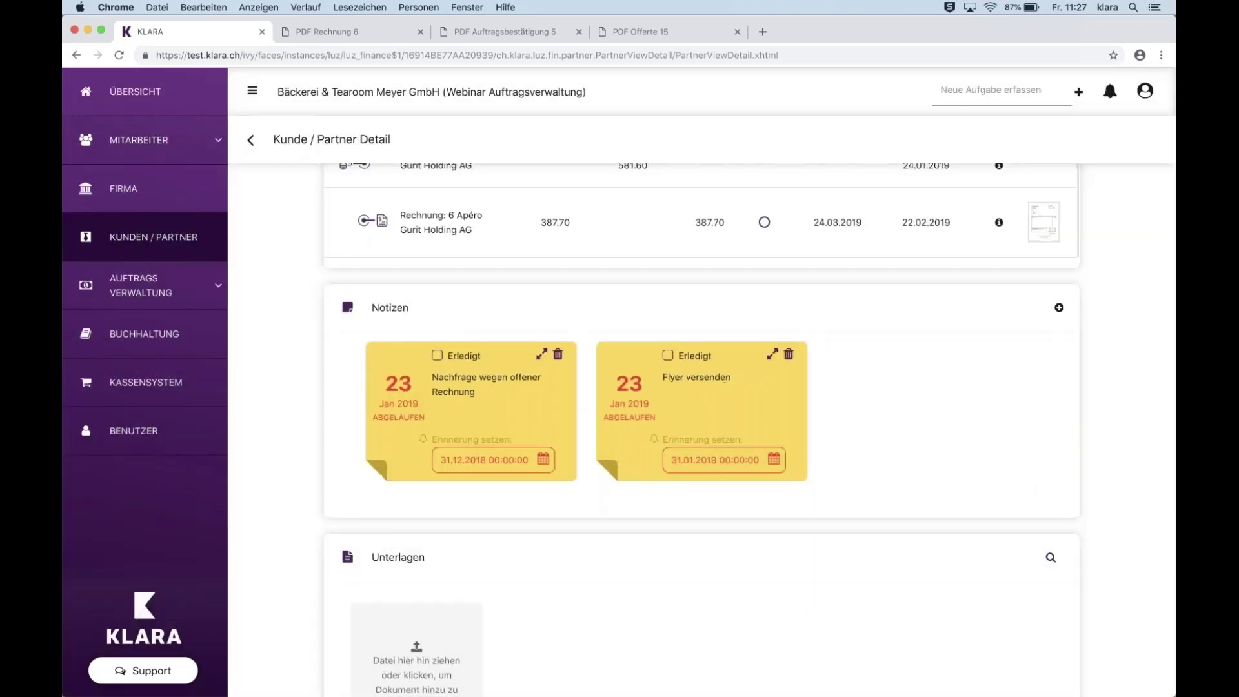
# View the documents section for file uploads and review the rest of Gurit Holding AG's detail page.
pyautogui.scroll(-3, 331, 424)
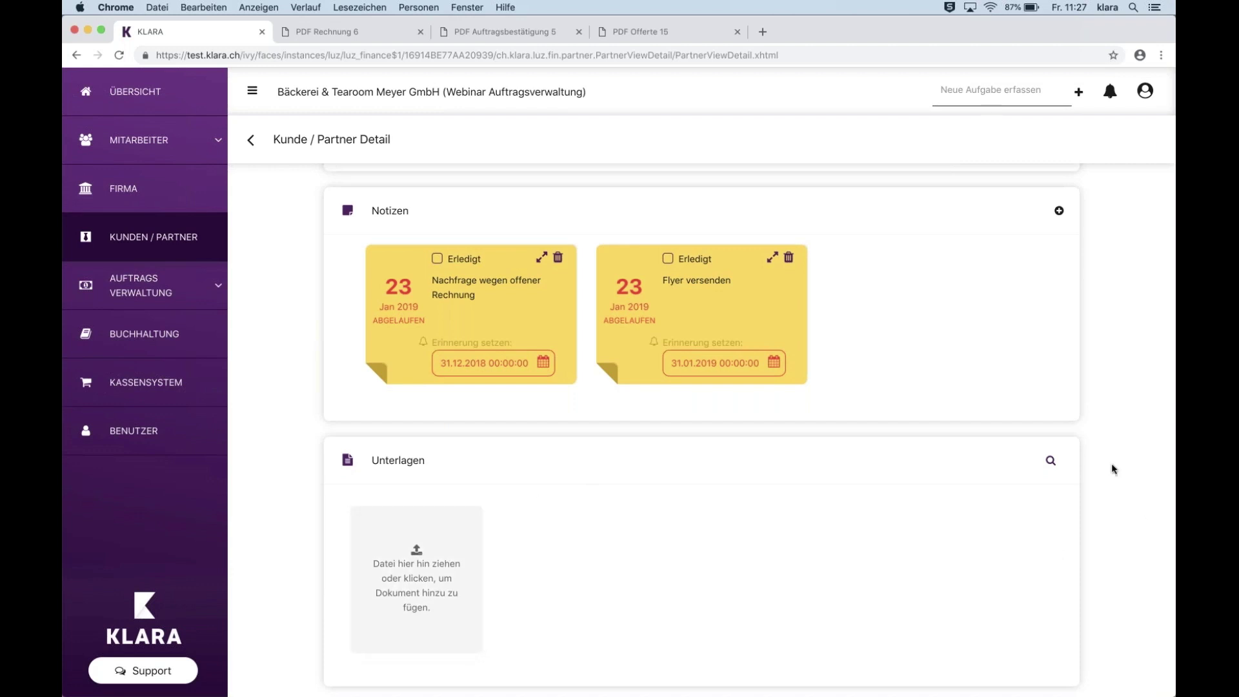
pyautogui.scroll(7, 1112, 469)
pyautogui.scroll(3, 1112, 469)
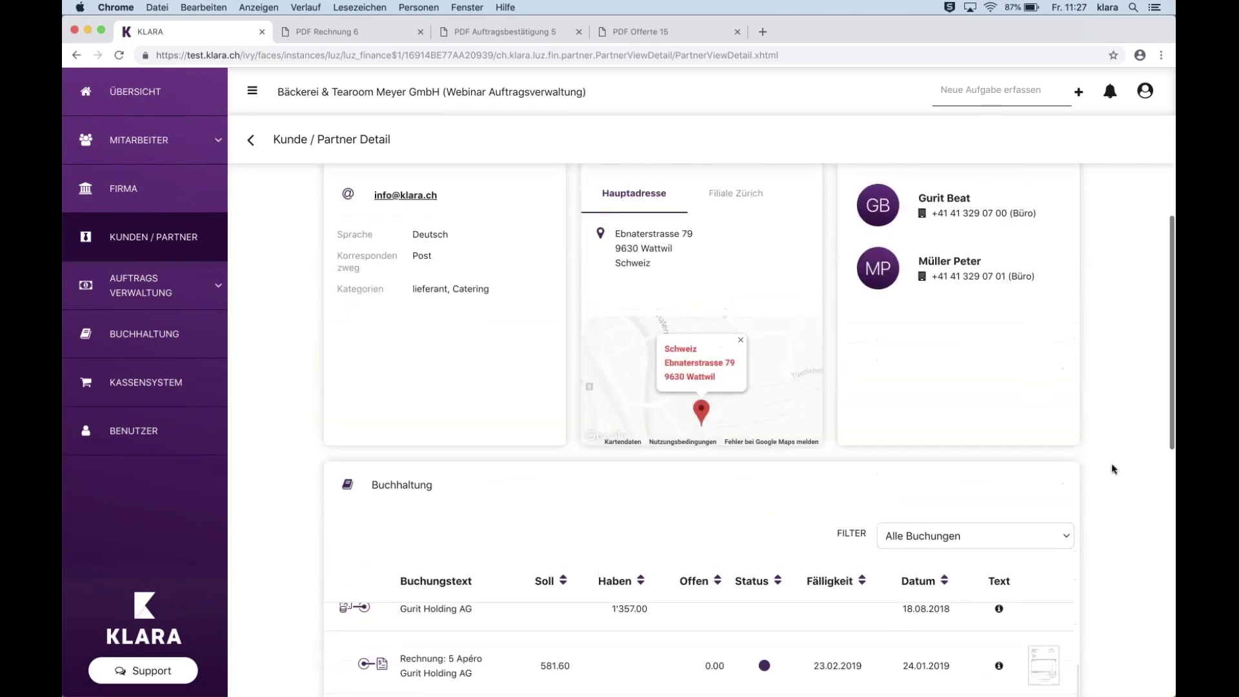
pyautogui.scroll(6, 1112, 469)
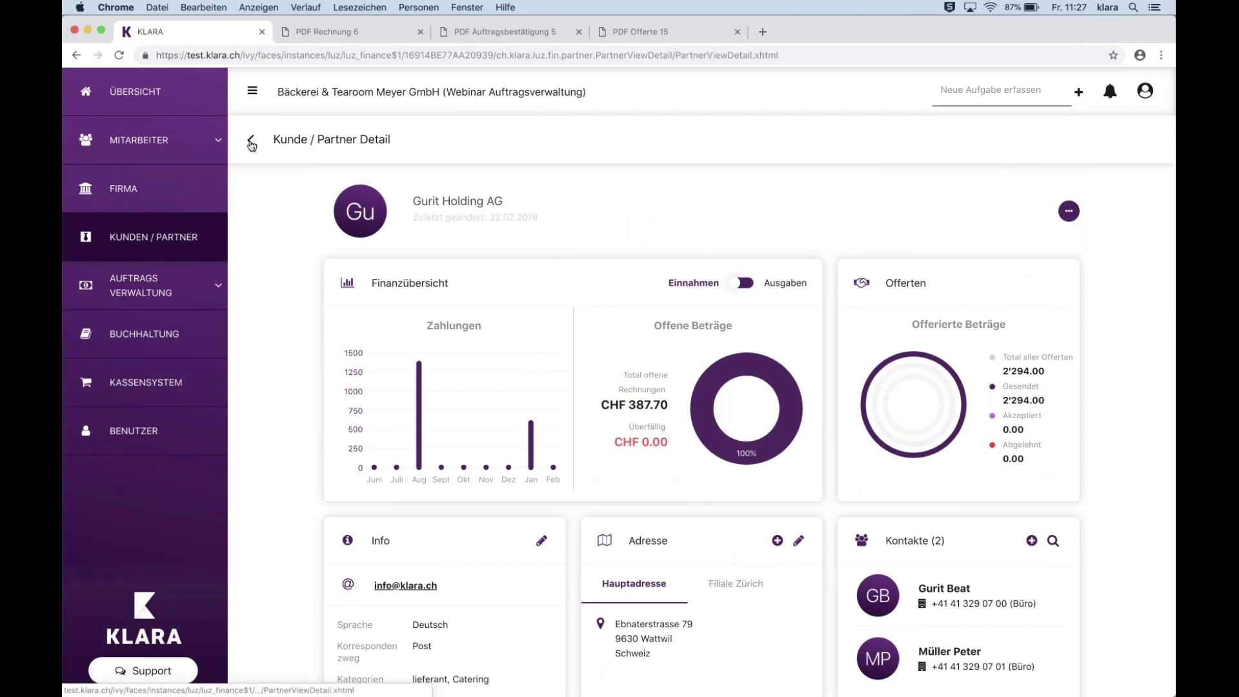
# Return to the customer overview and filter it by the category "lieferant".
pyautogui.click(254, 140)
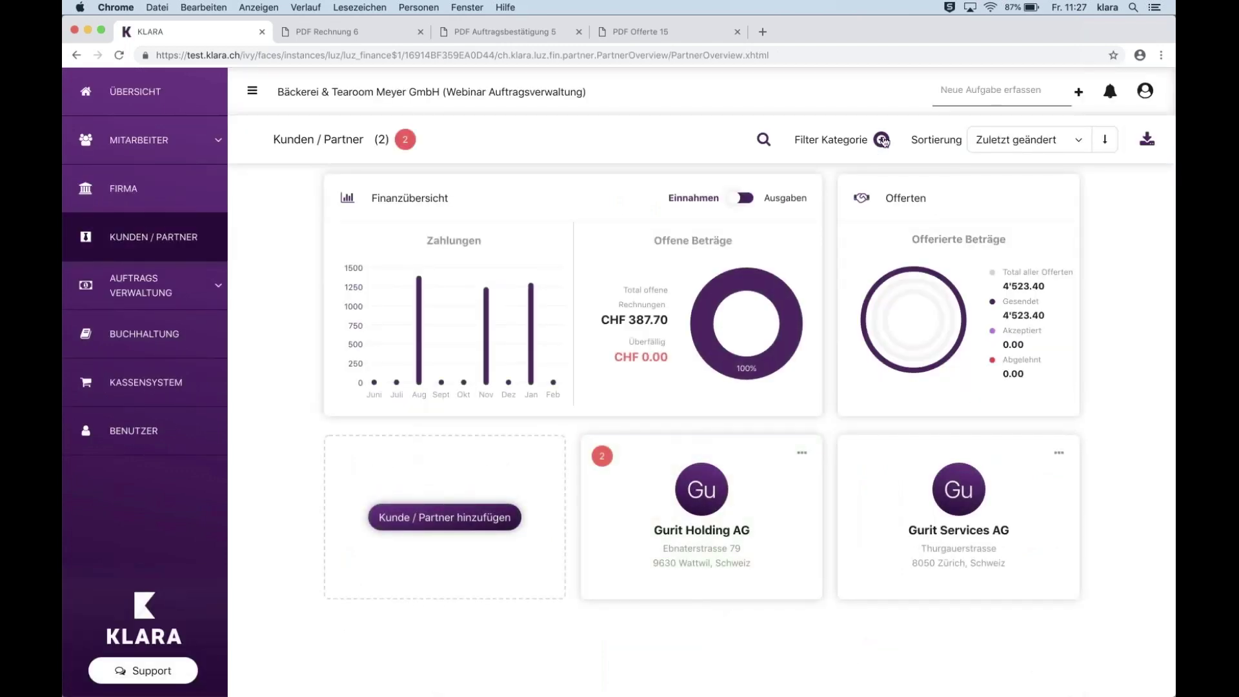
pyautogui.click(882, 140)
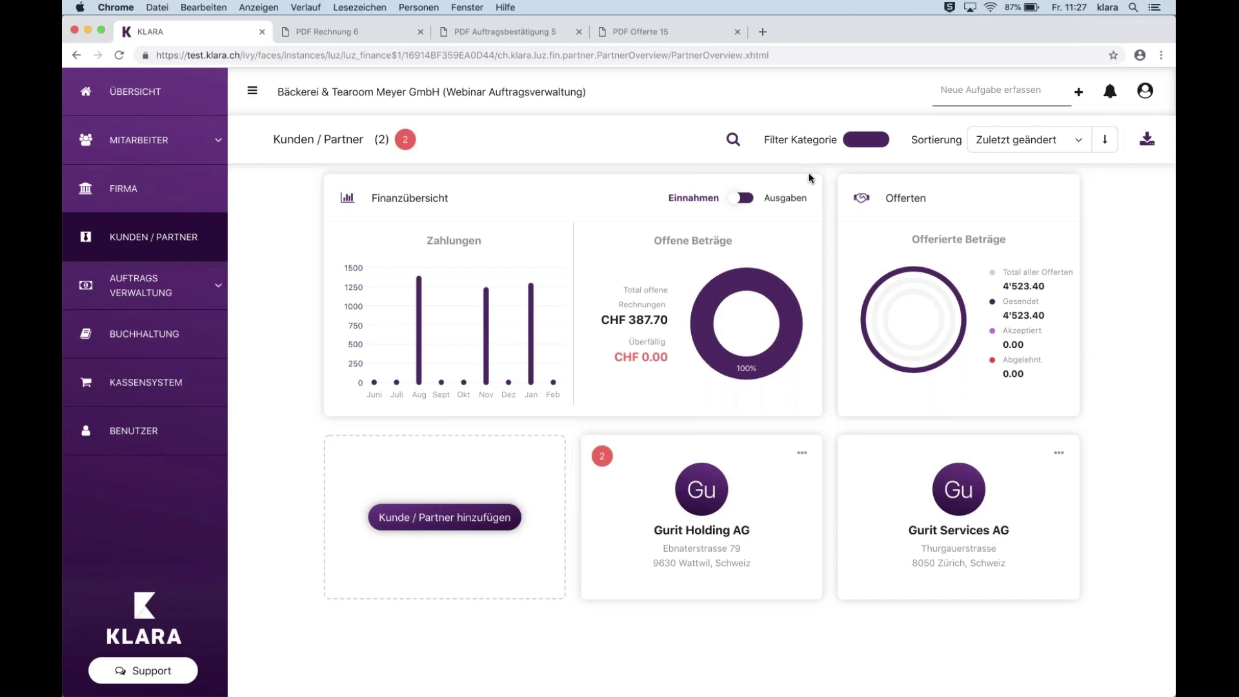
pyautogui.write('lieferant')
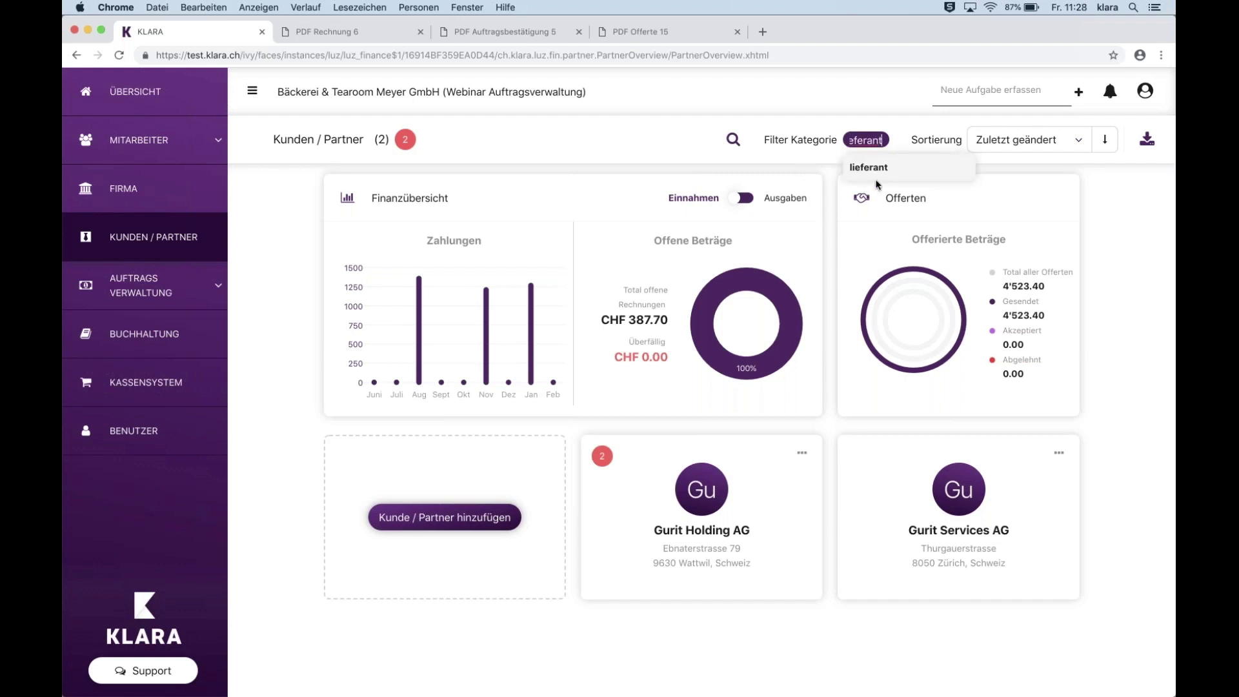
pyautogui.click(873, 169)
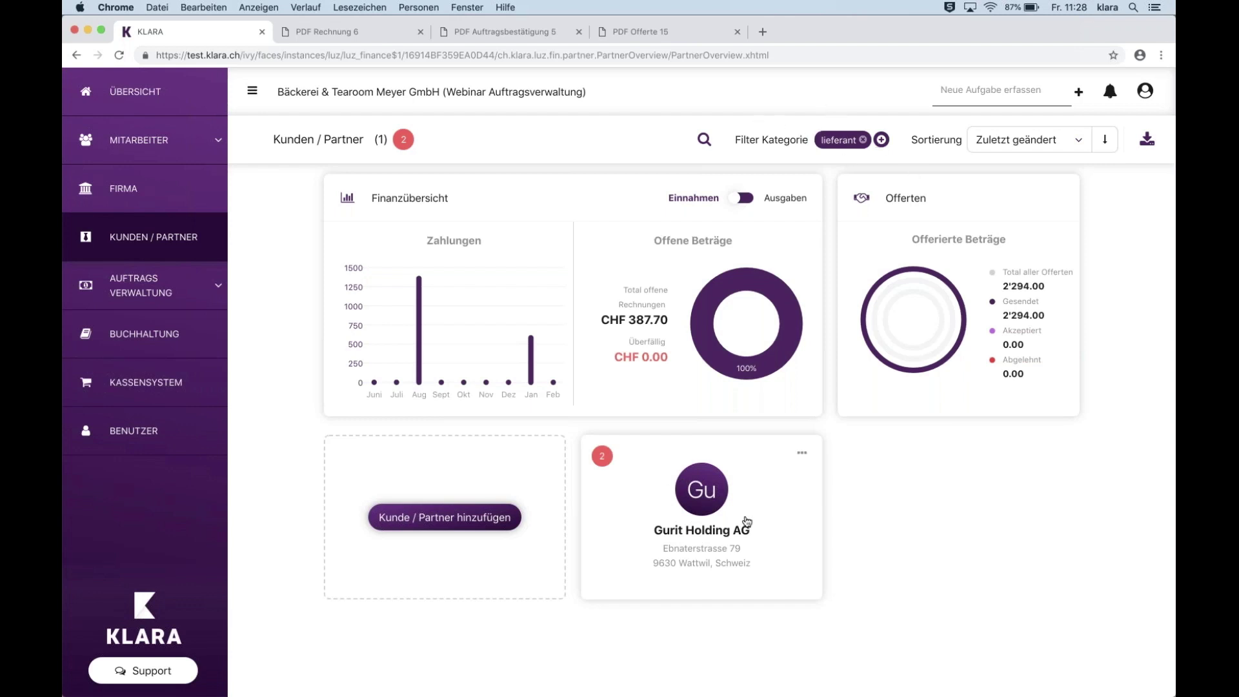
# Check the categories assigned in Gurit Holding AG's master data and leave the form without saving.
pyautogui.click(719, 503)
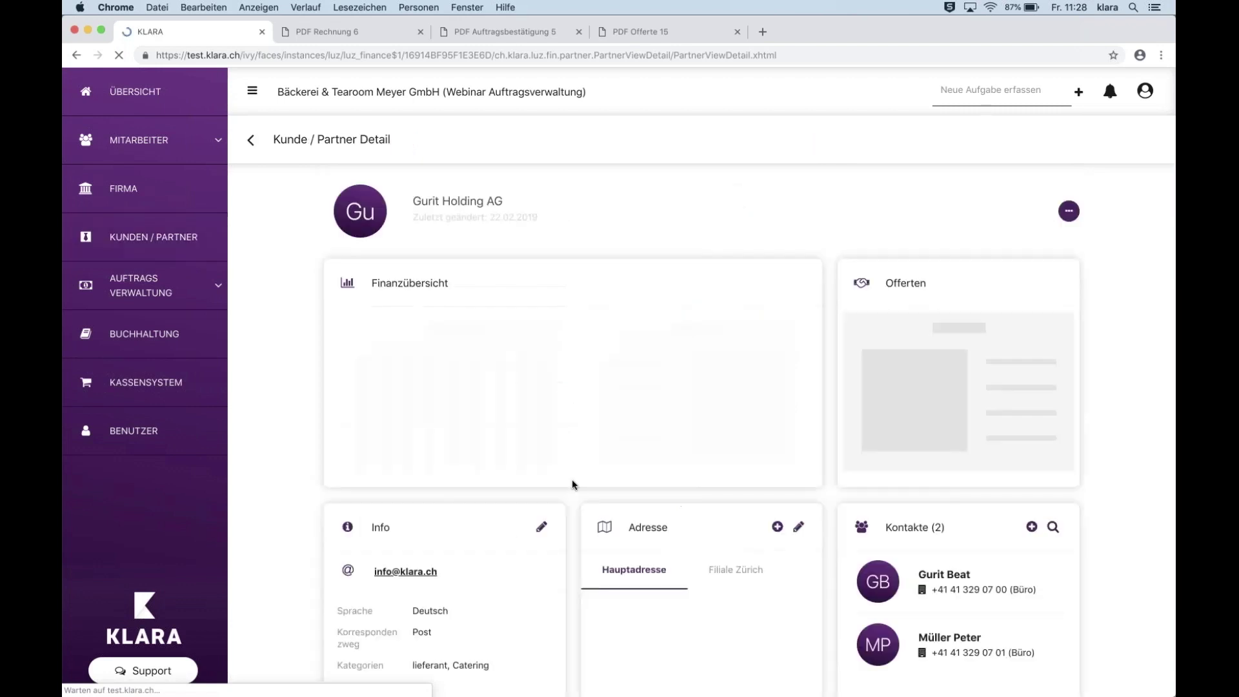
pyautogui.scroll(-3, 573, 484)
pyautogui.click(541, 405)
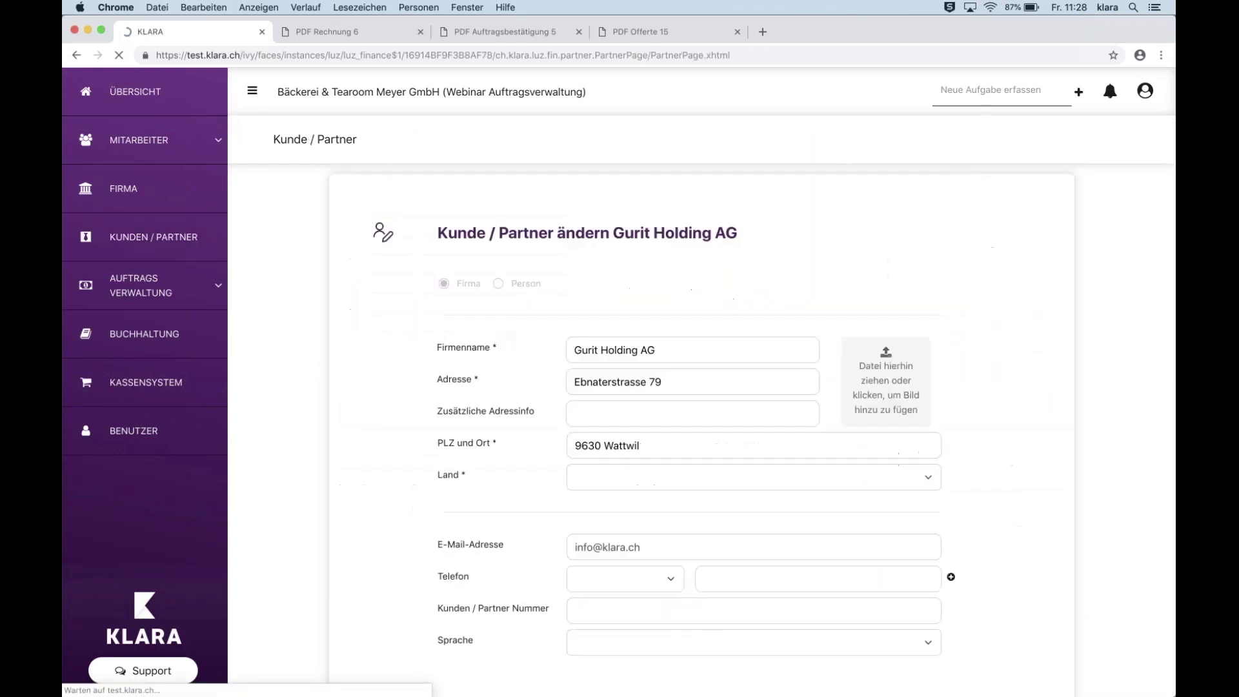
pyautogui.scroll(-2, 405, 504)
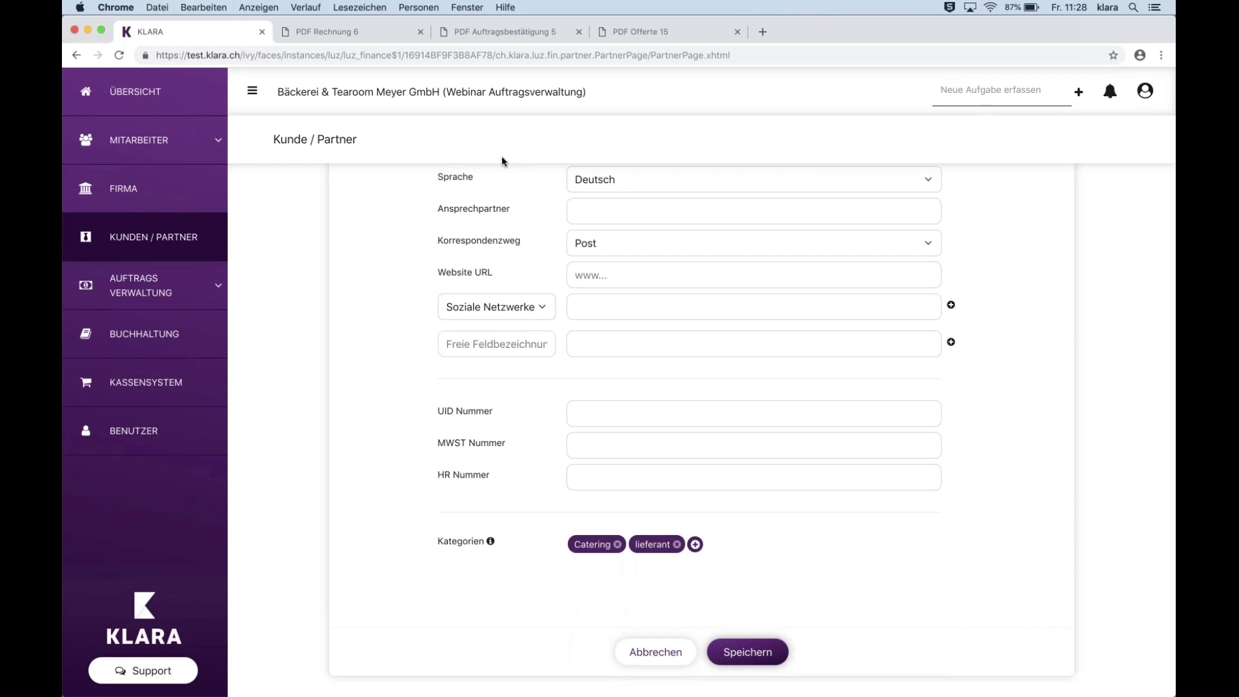
pyautogui.click(678, 663)
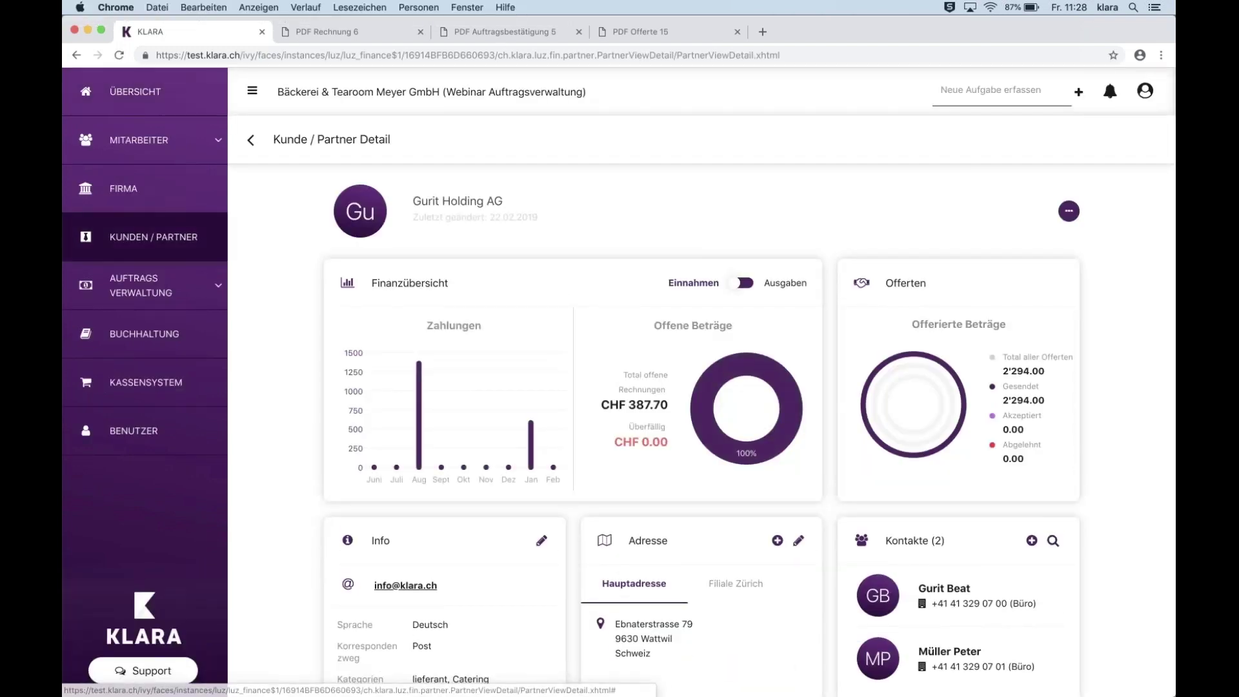
# Return to the customer overview, filter it by the category "Catering" and remove the filter again.
pyautogui.click(250, 140)
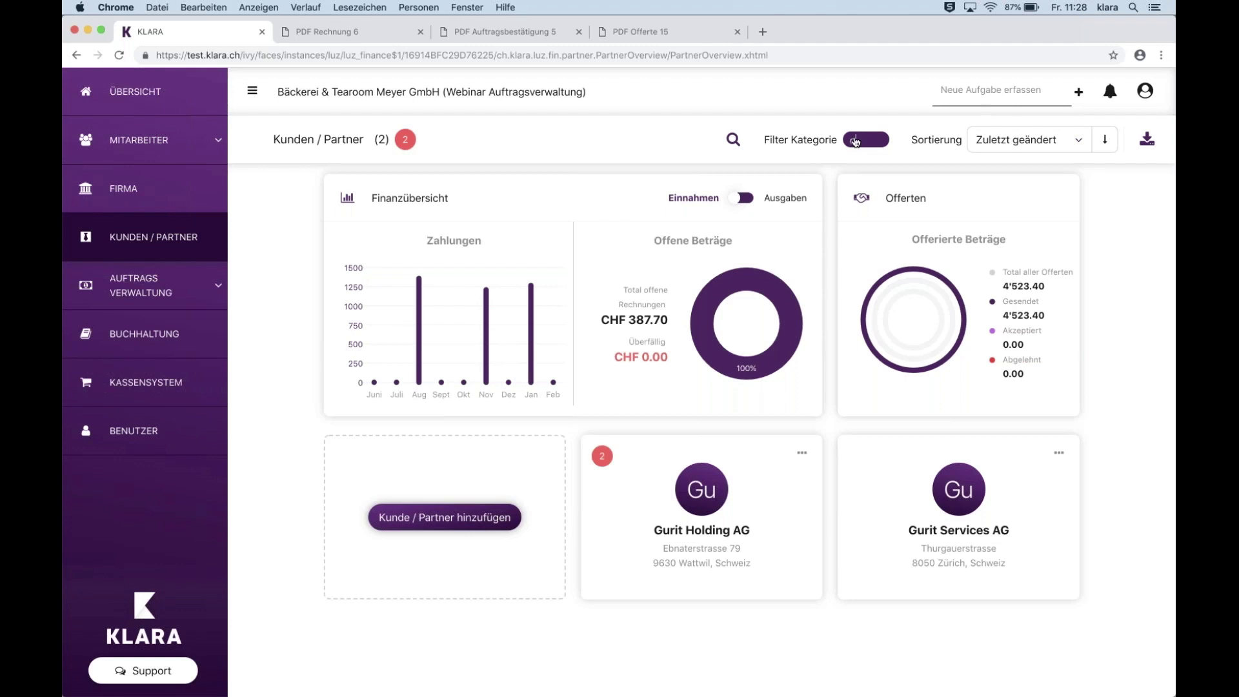
pyautogui.click(855, 141)
pyautogui.write('catering')
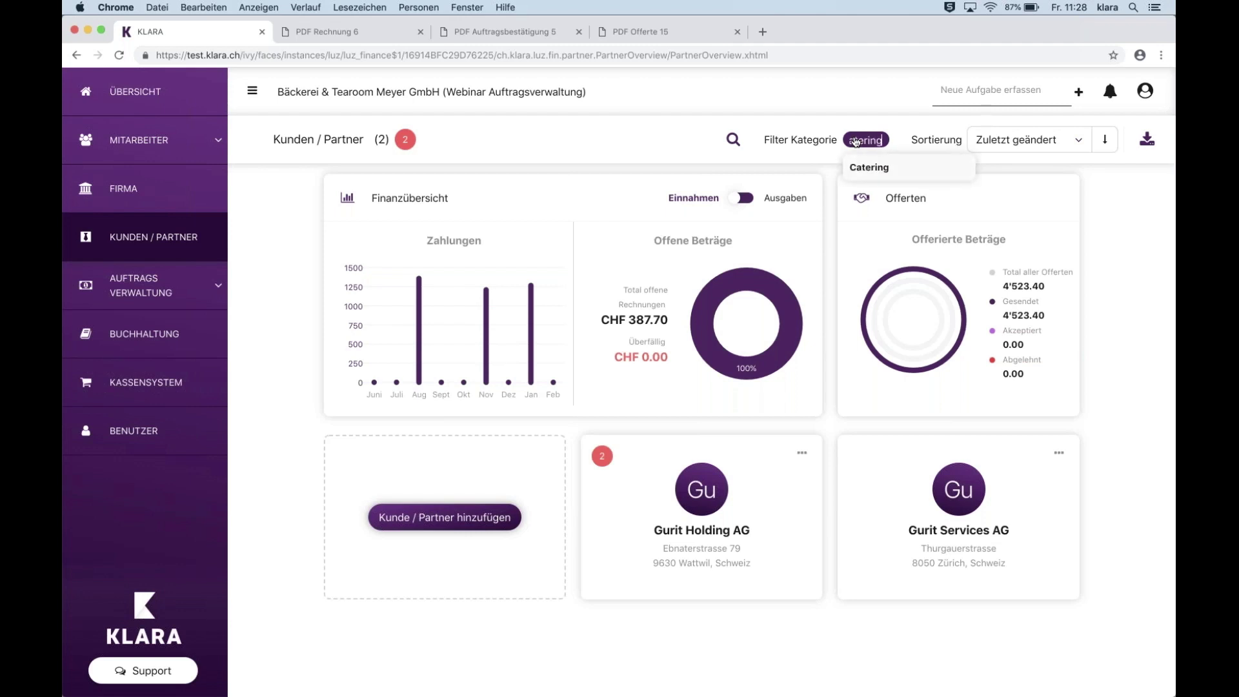
pyautogui.press('Return')
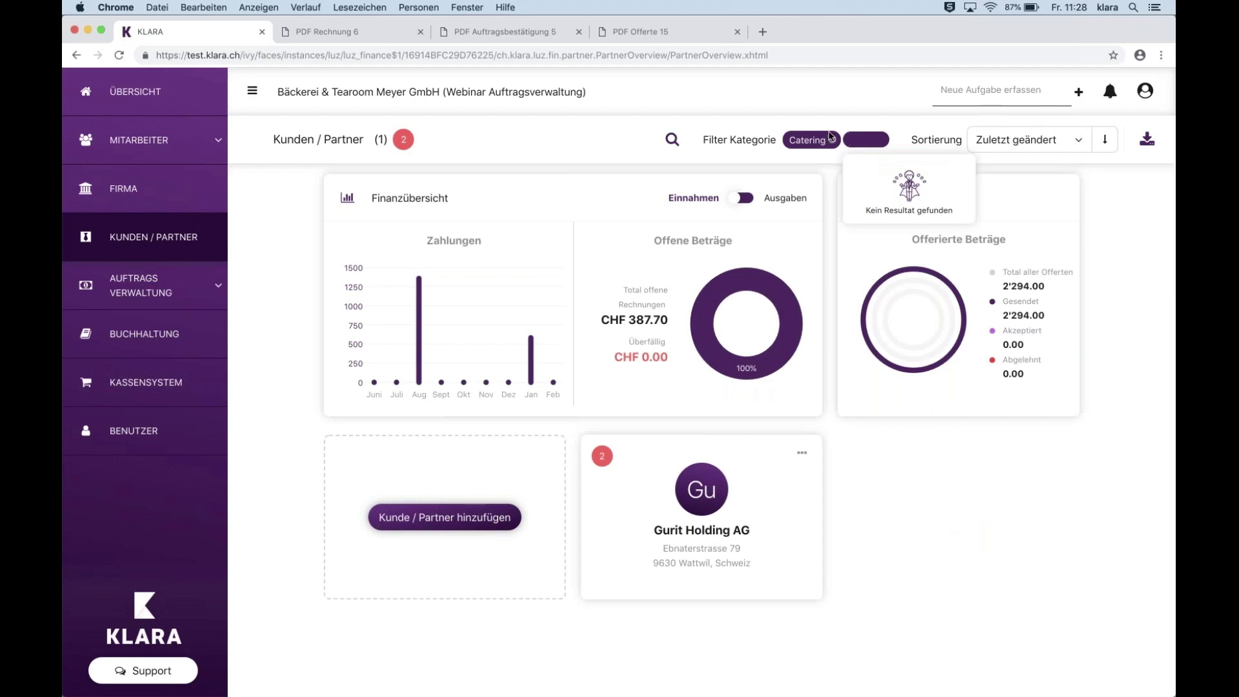
pyautogui.click(831, 136)
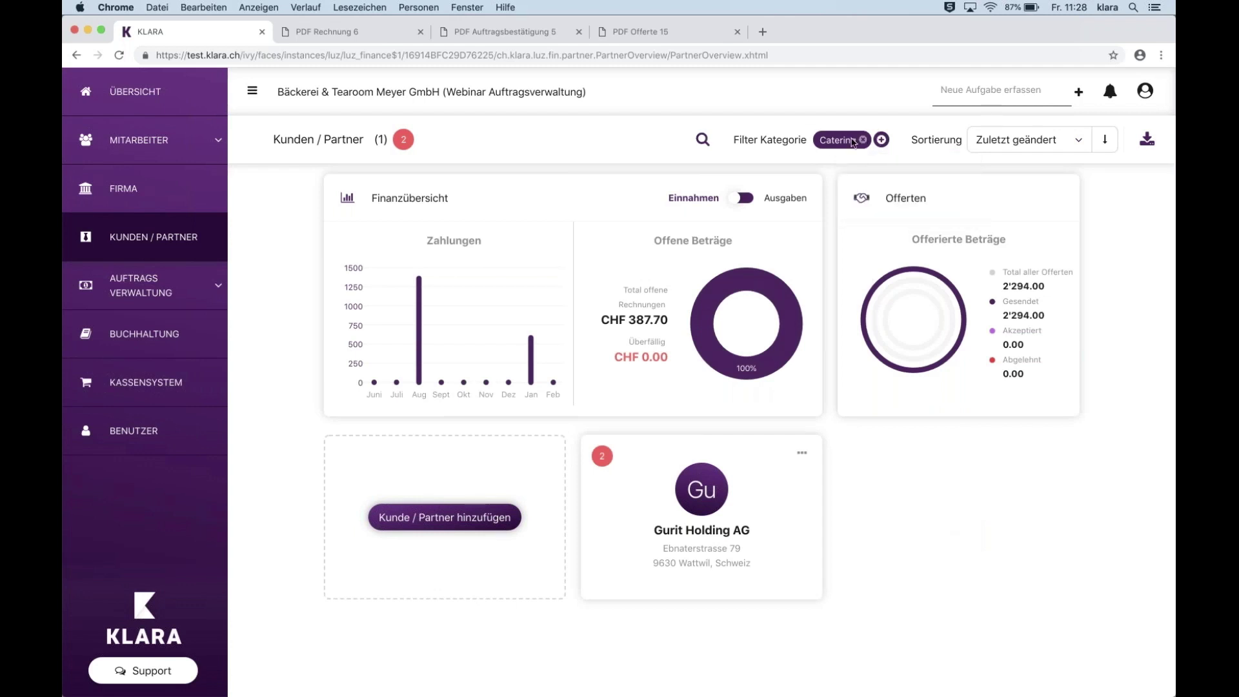
pyautogui.click(863, 140)
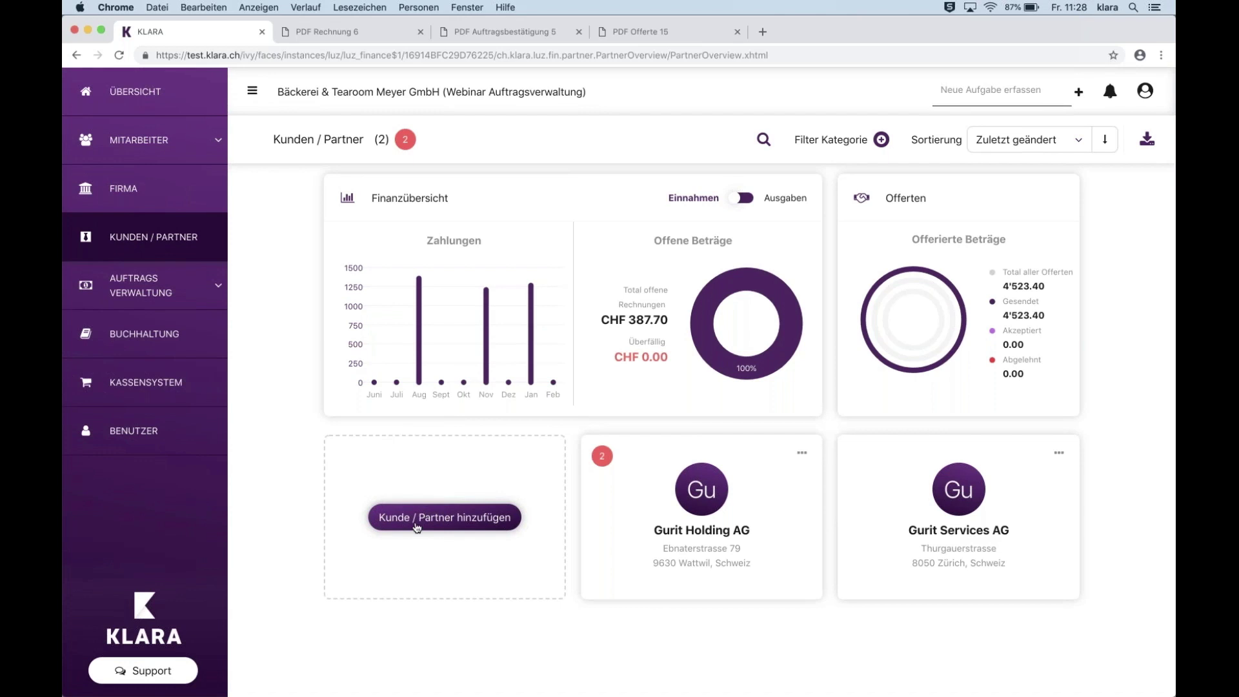
# View the new customer form, switch its type from Firma to Person, review the remaining fields and leave without saving.
pyautogui.click(417, 524)
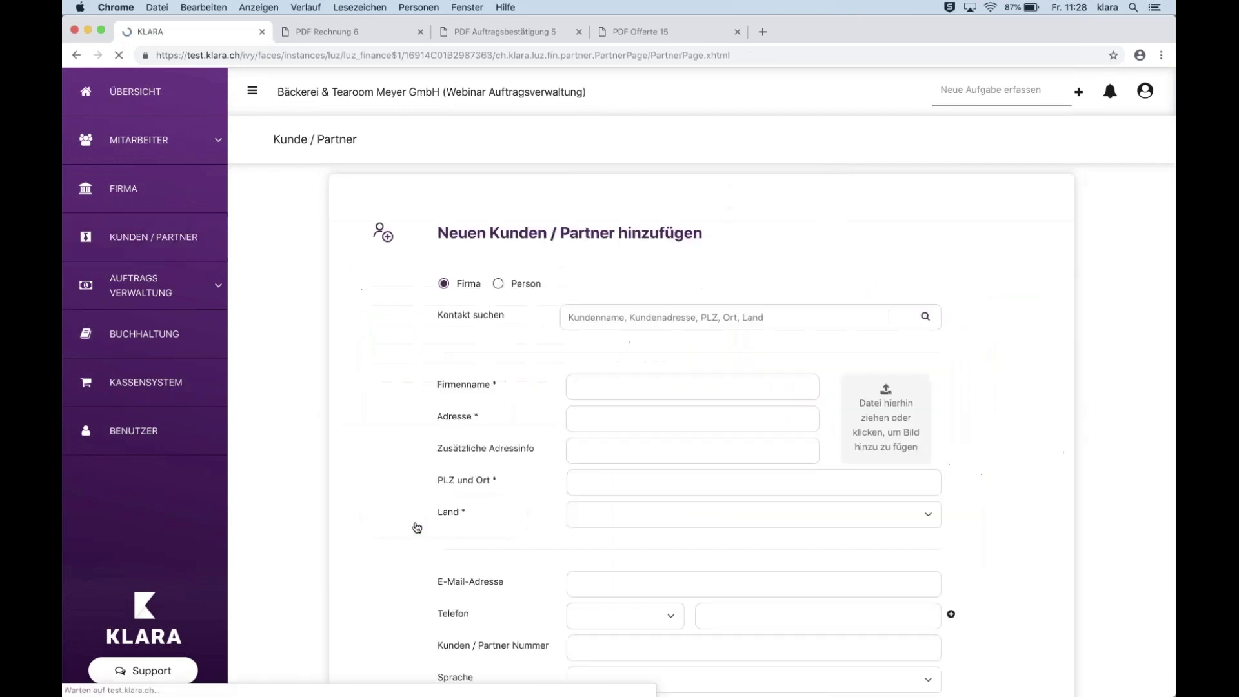
pyautogui.scroll(-5, 415, 526)
pyautogui.scroll(5, 489, 287)
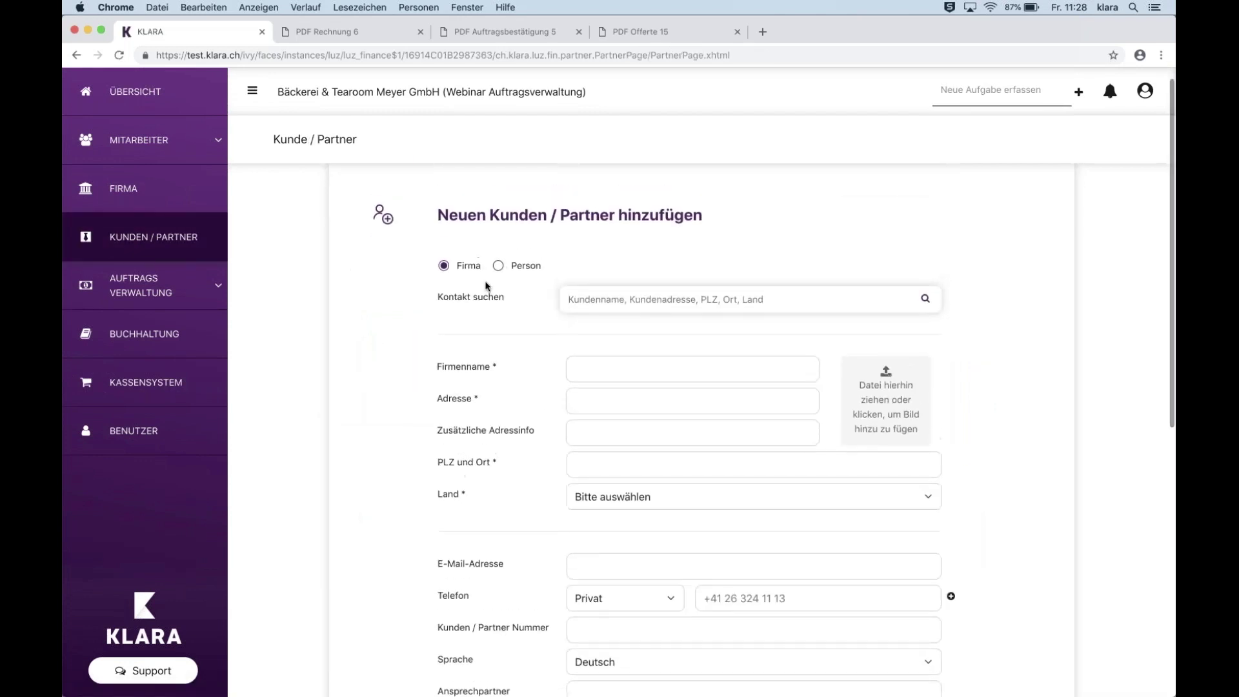
pyautogui.click(498, 265)
pyautogui.scroll(-8, 476, 294)
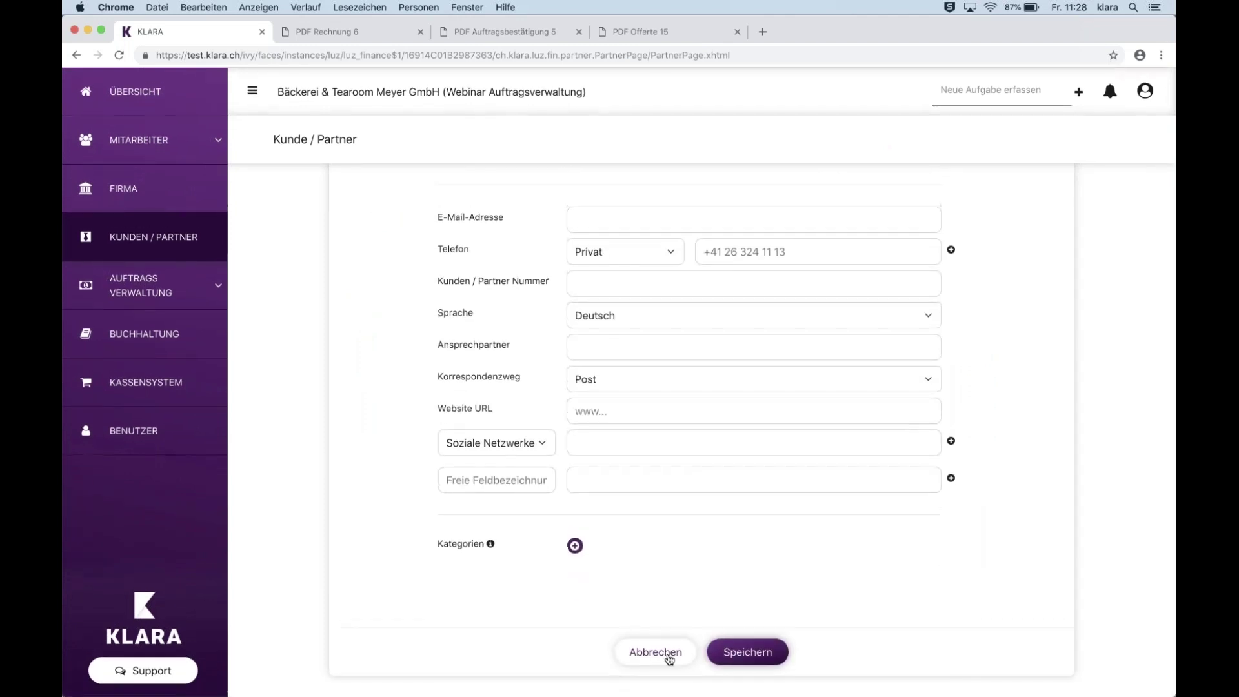
pyautogui.click(668, 651)
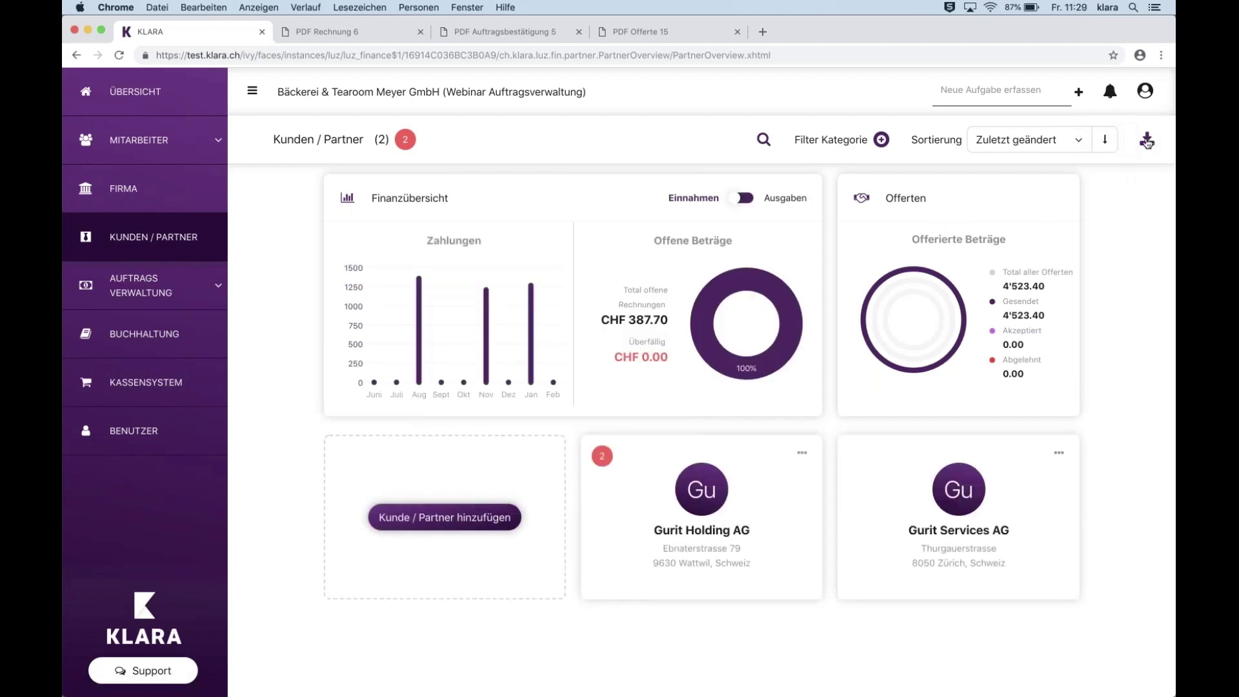
# View the customer import options, including the Excel template download, and close them without importing anything.
pyautogui.click(1146, 141)
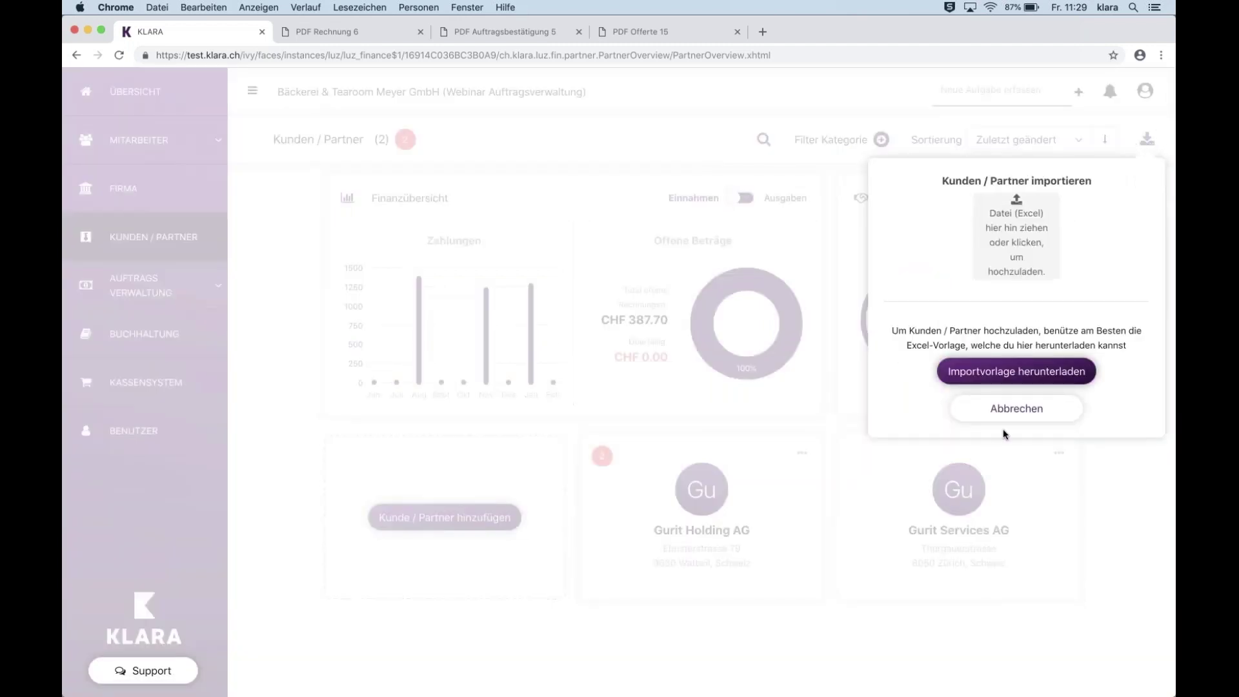
pyautogui.click(1016, 410)
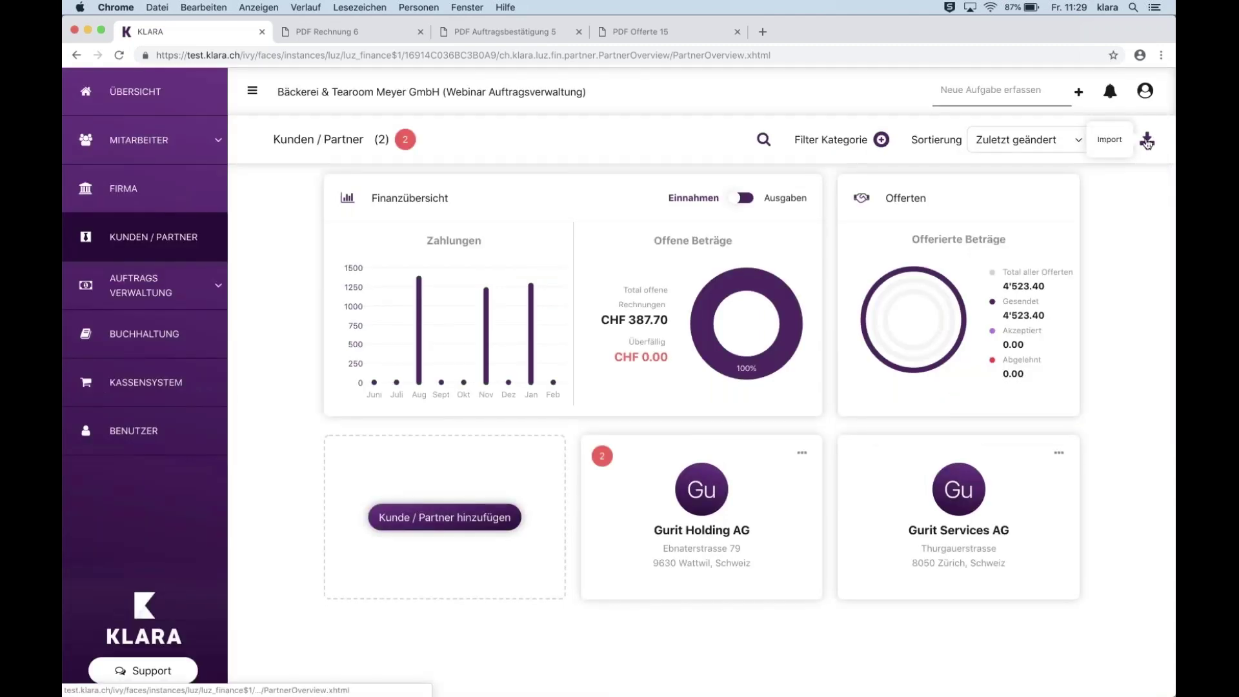
pyautogui.click(1147, 141)
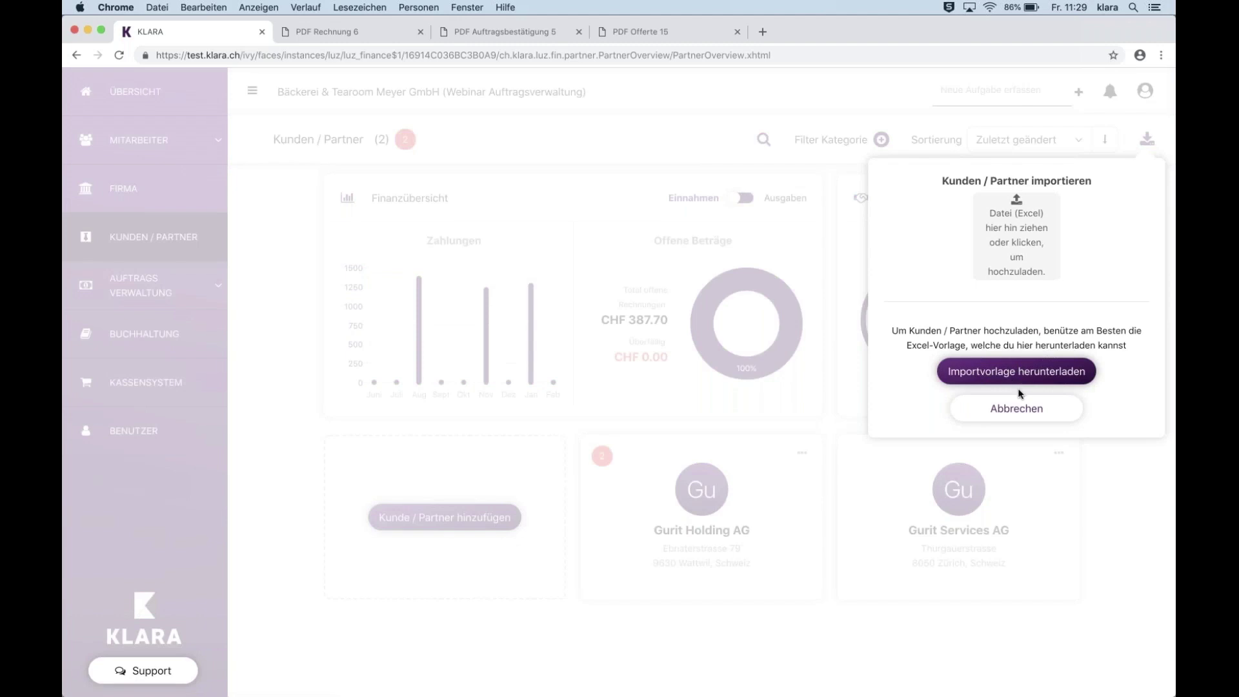
pyautogui.click(1007, 417)
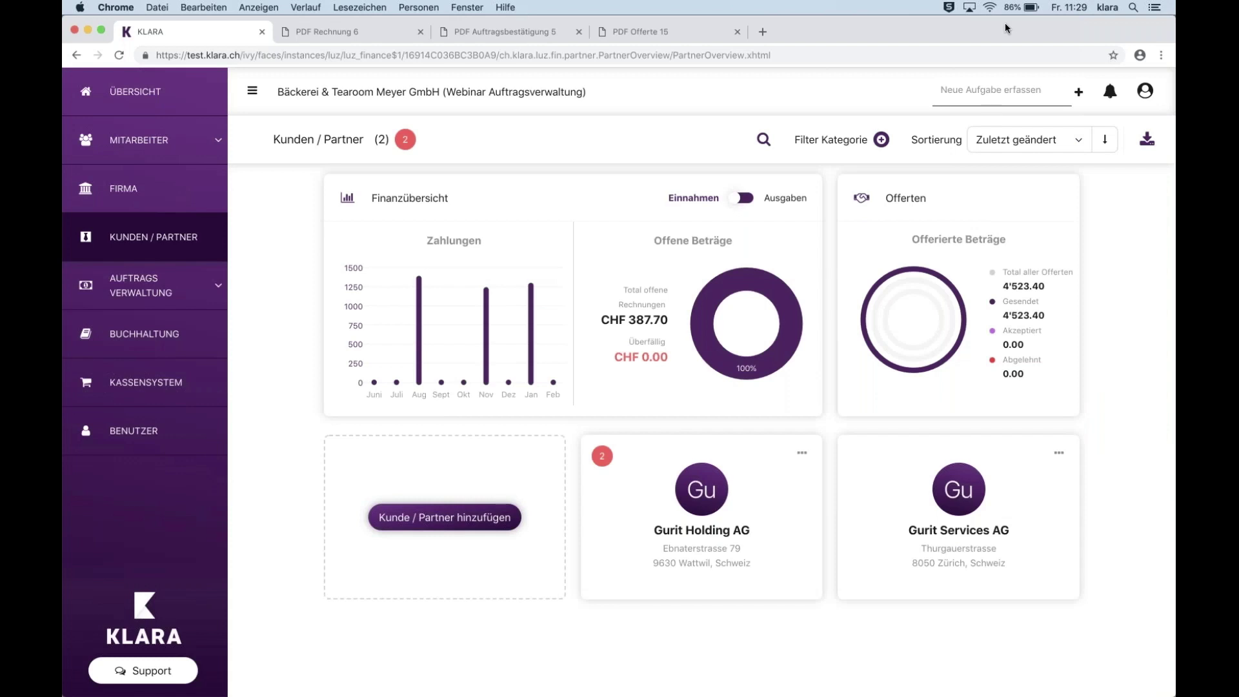
# Open Partnerimport NEU.xls from the desktop in Excel, dismiss the Microsoft AutoUpdate window and enlarge the workbook window.
pyautogui.moveTo(1005, 29); pyautogui.dragTo(998, 101)
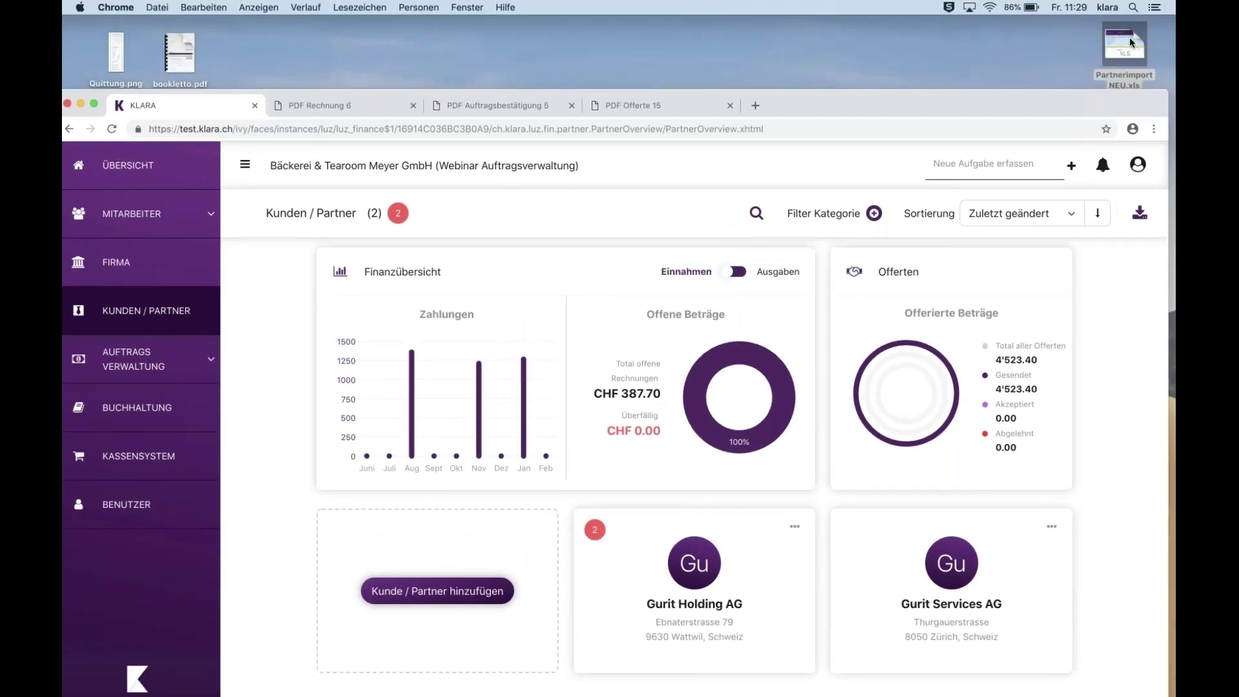
pyautogui.click(1126, 45)
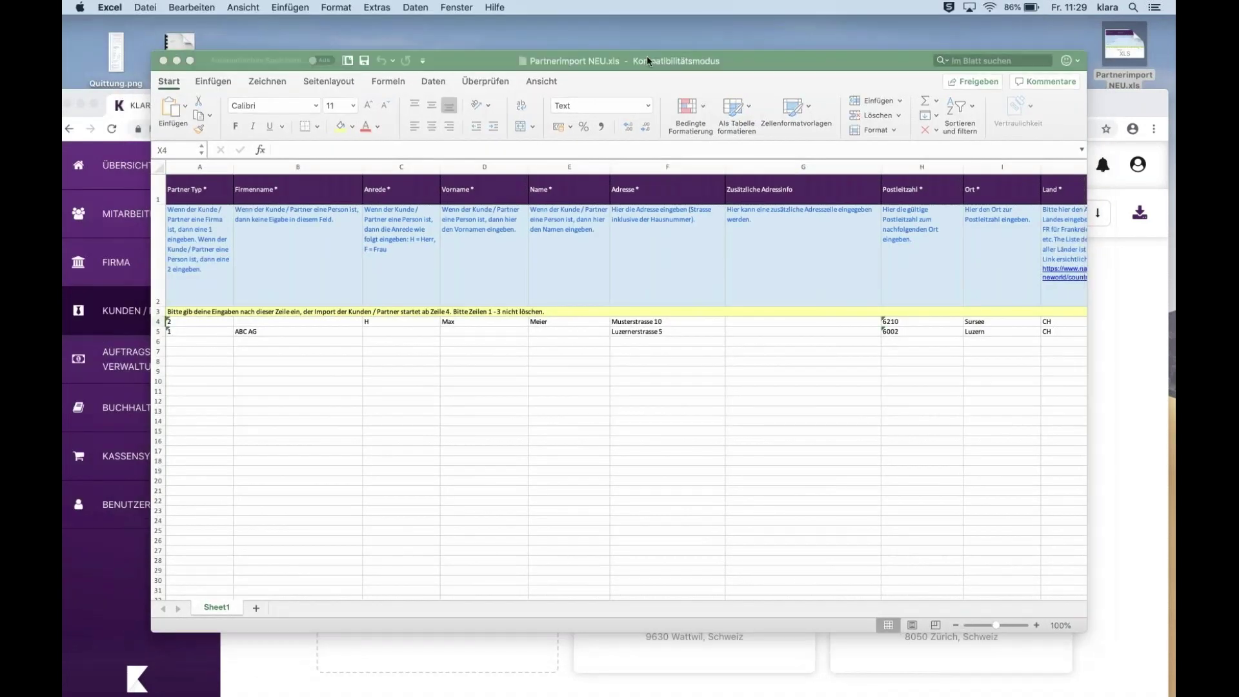
pyautogui.moveTo(652, 59); pyautogui.dragTo(564, 24)
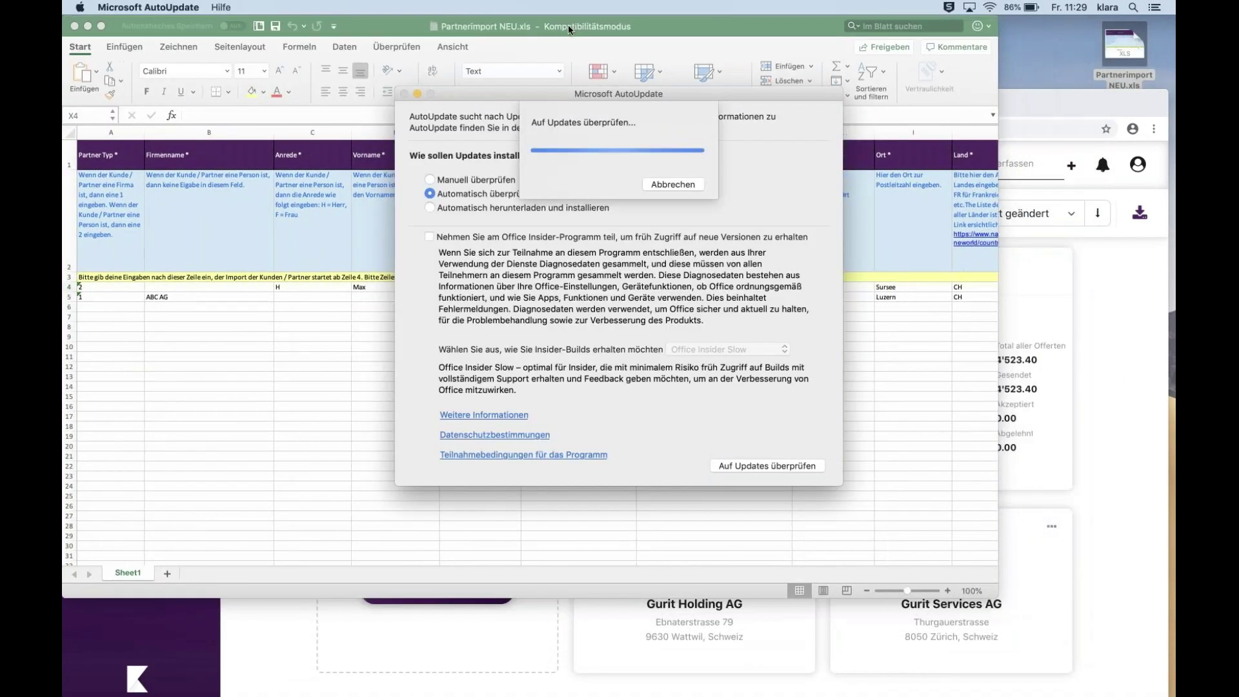
pyautogui.click(688, 186)
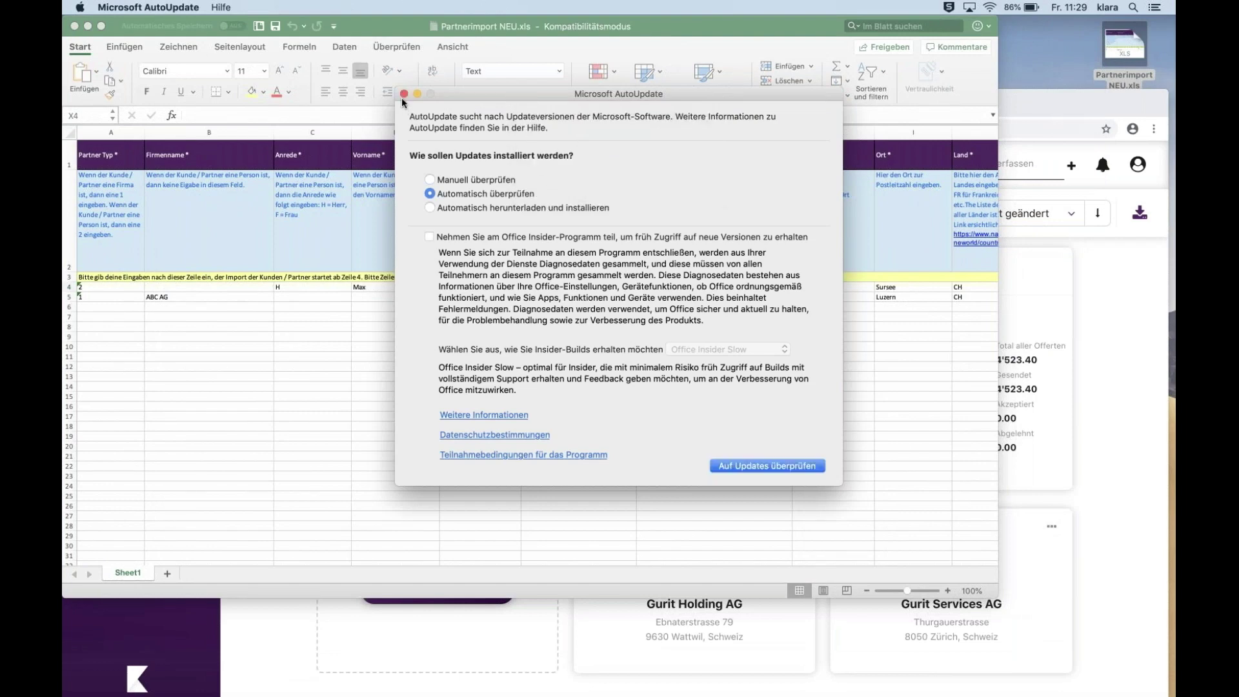
pyautogui.click(403, 94)
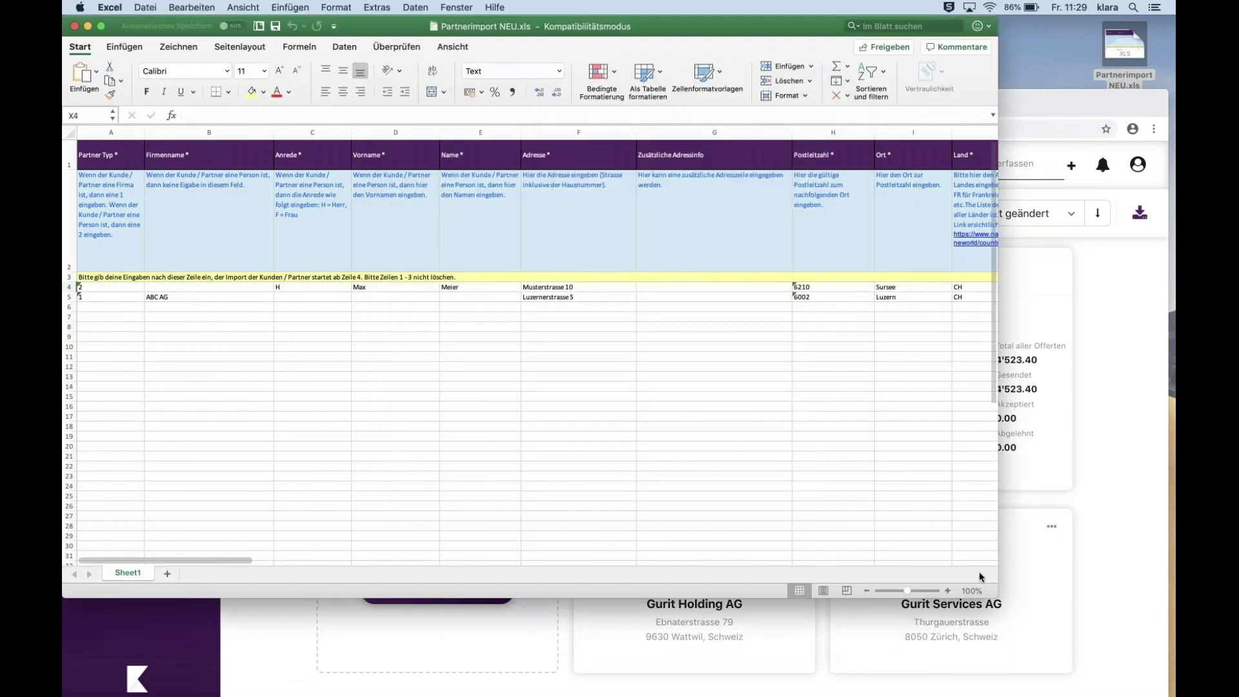
pyautogui.moveTo(1169, 613); pyautogui.dragTo(1175, 618)
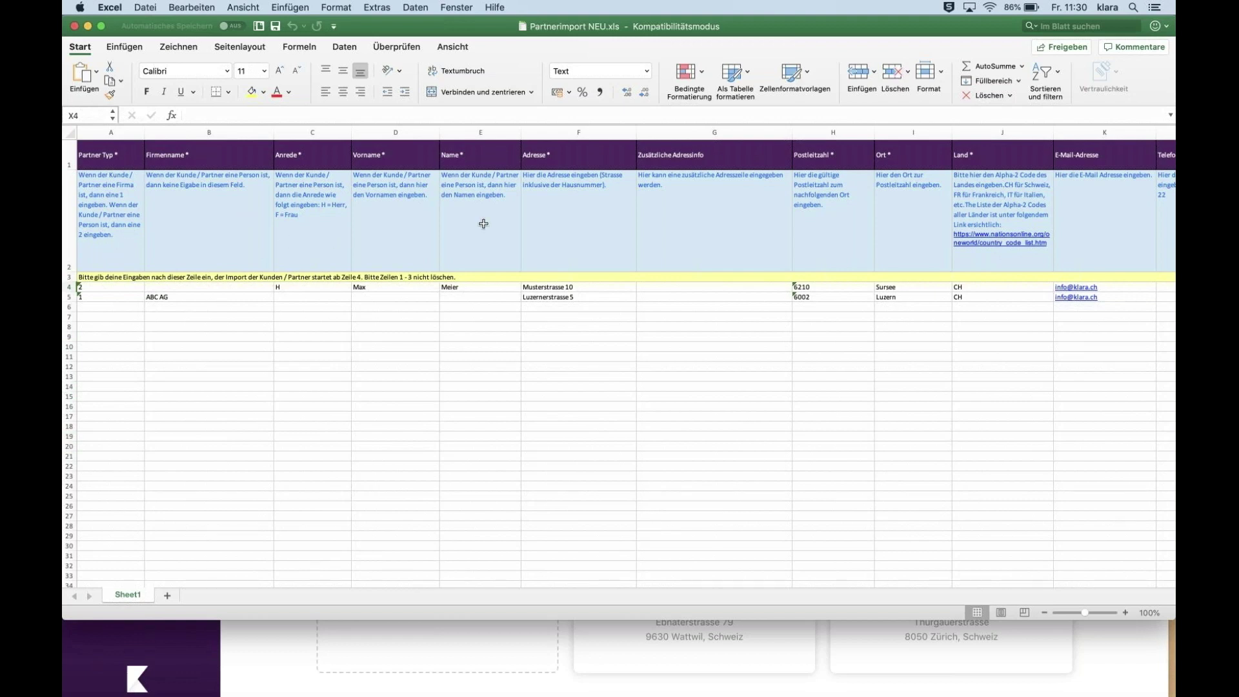
# Examine the import template's columns and sample rows from Partner Typ through Freie Feldbezeichnung6, and close the workbook.
pyautogui.hscroll(10, 561, 225)
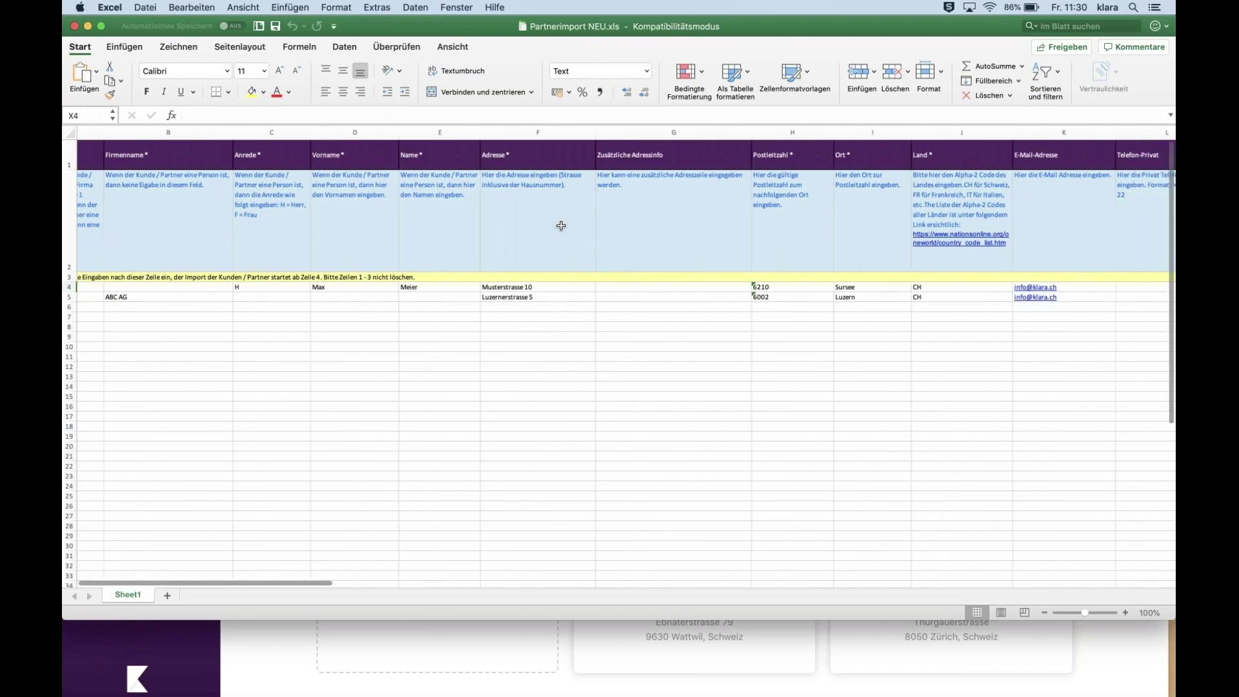
pyautogui.hscroll(-10, 560, 225)
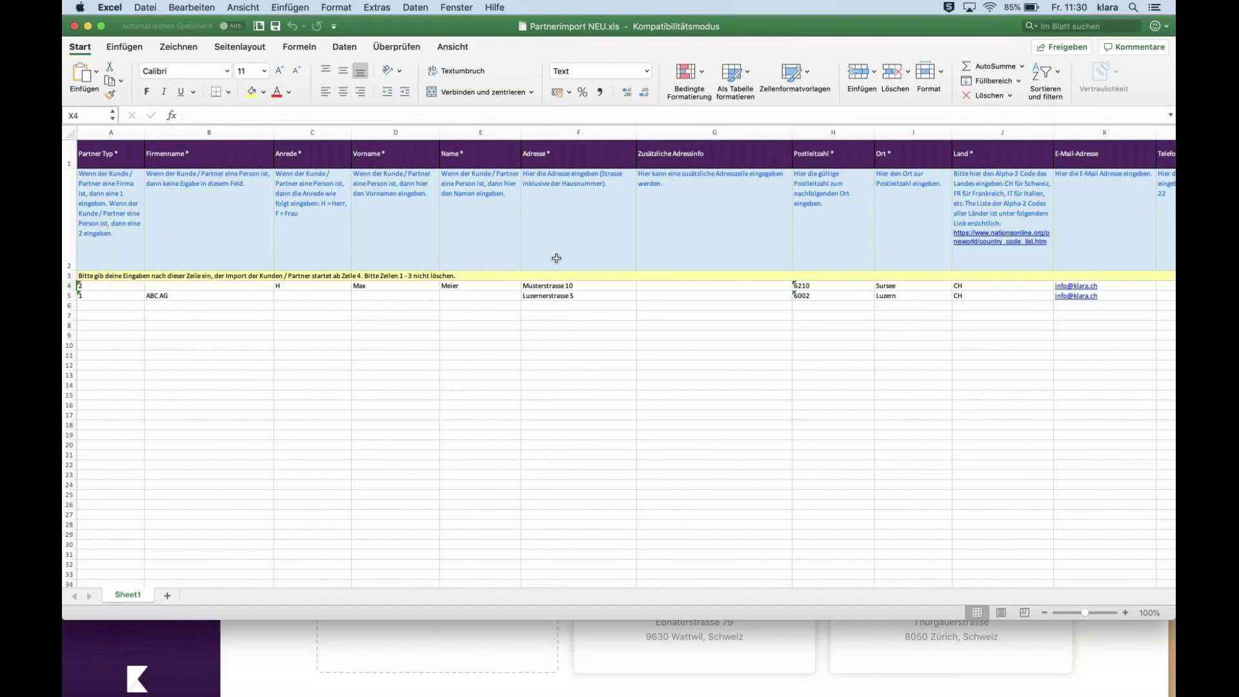
pyautogui.hscroll(5, 556, 259)
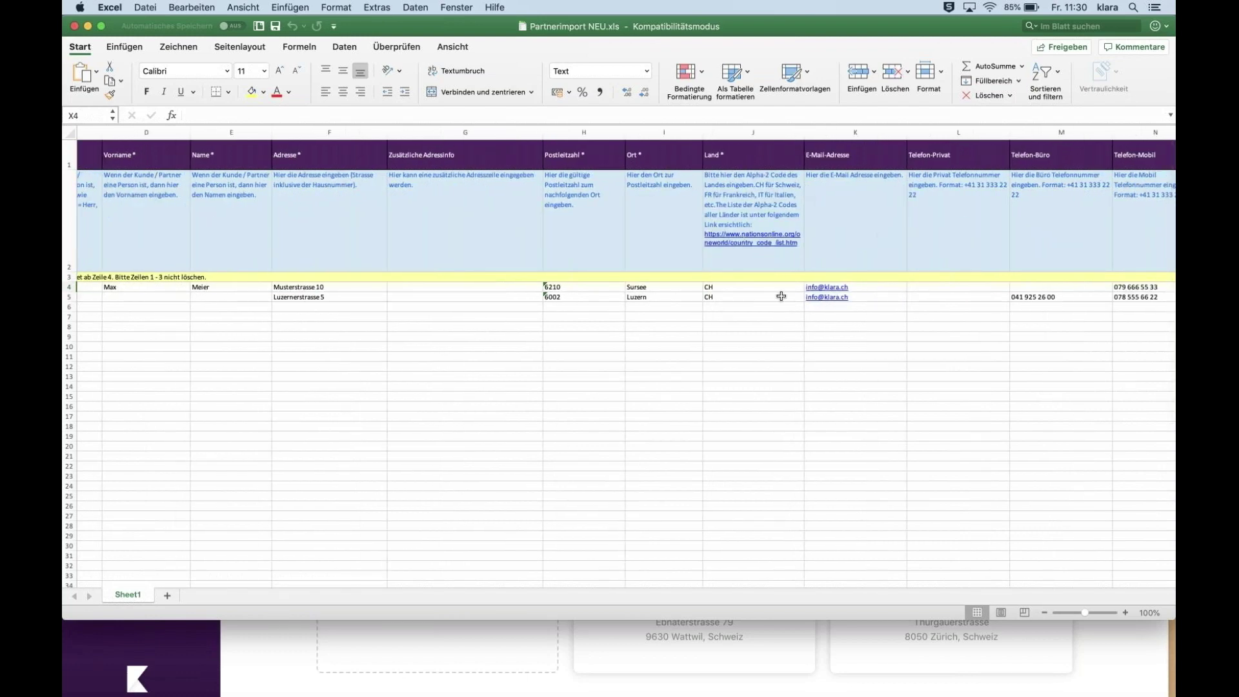
pyautogui.hscroll(4, 781, 296)
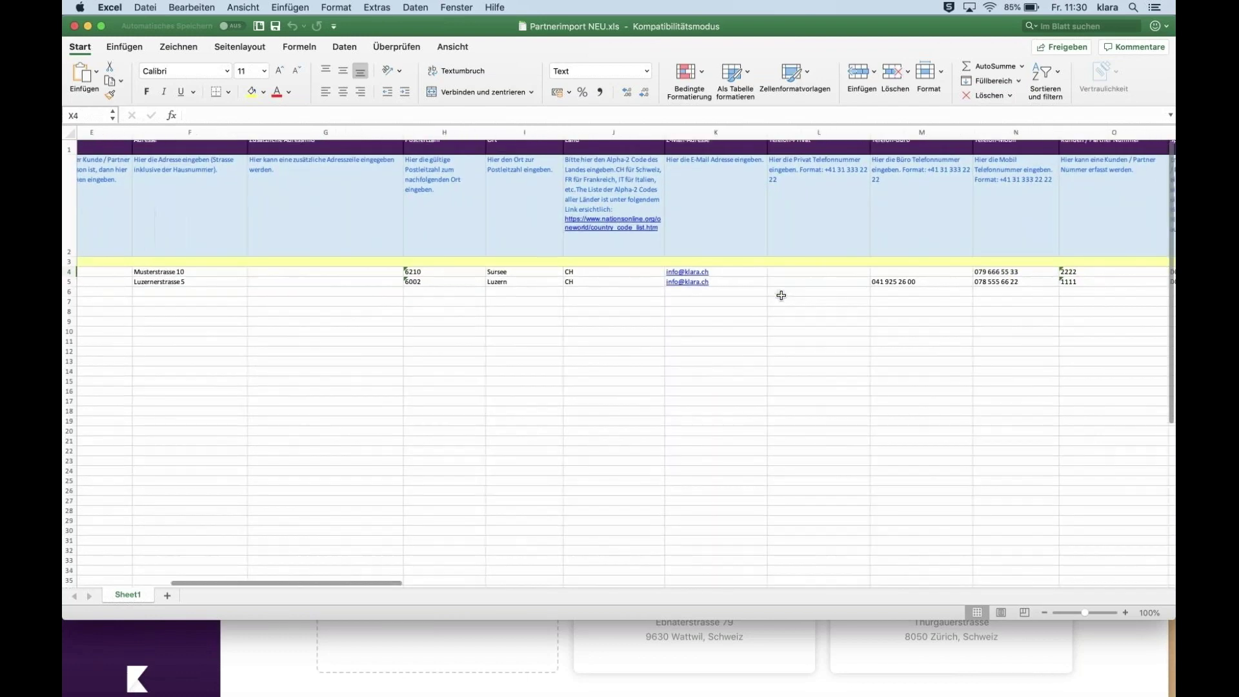
pyautogui.hscroll(2, 780, 295)
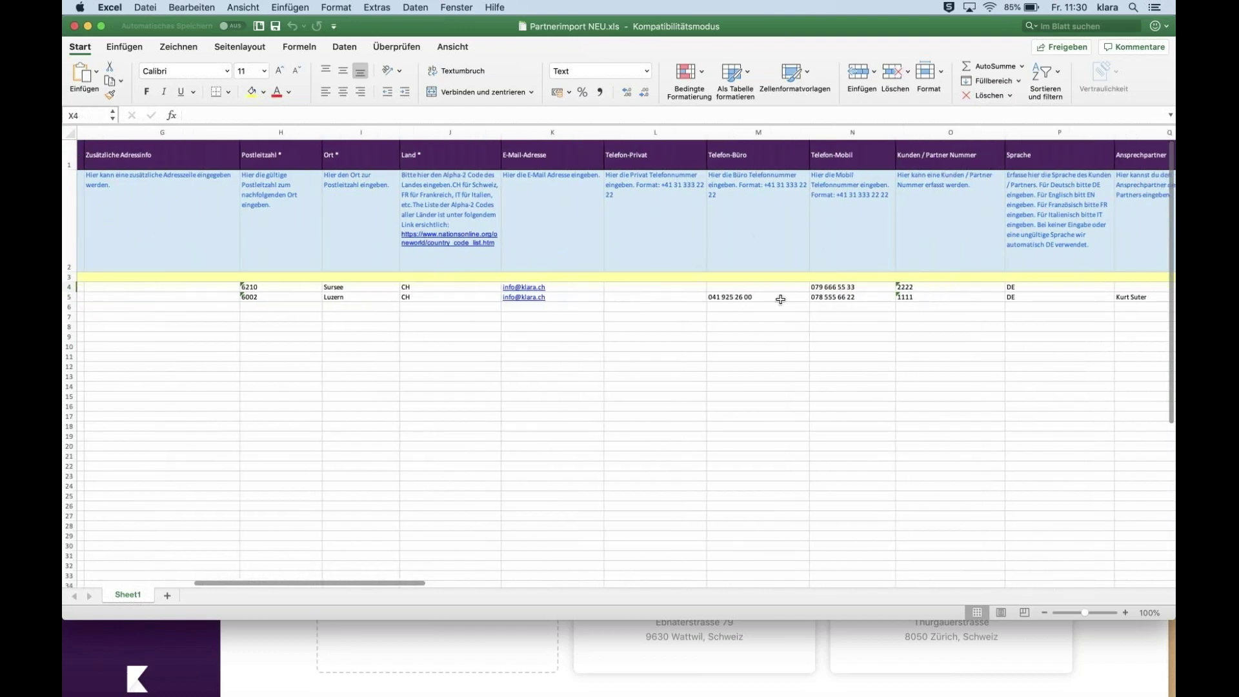
pyautogui.hscroll(2, 792, 297)
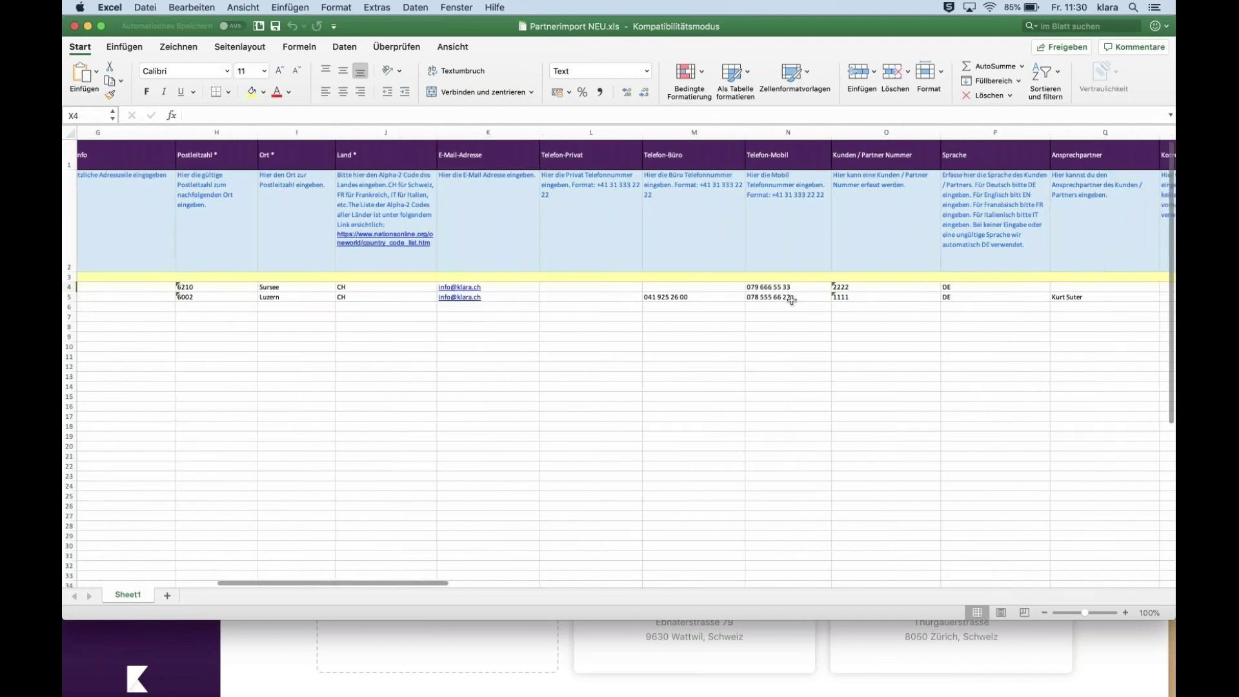
pyautogui.hscroll(3, 791, 298)
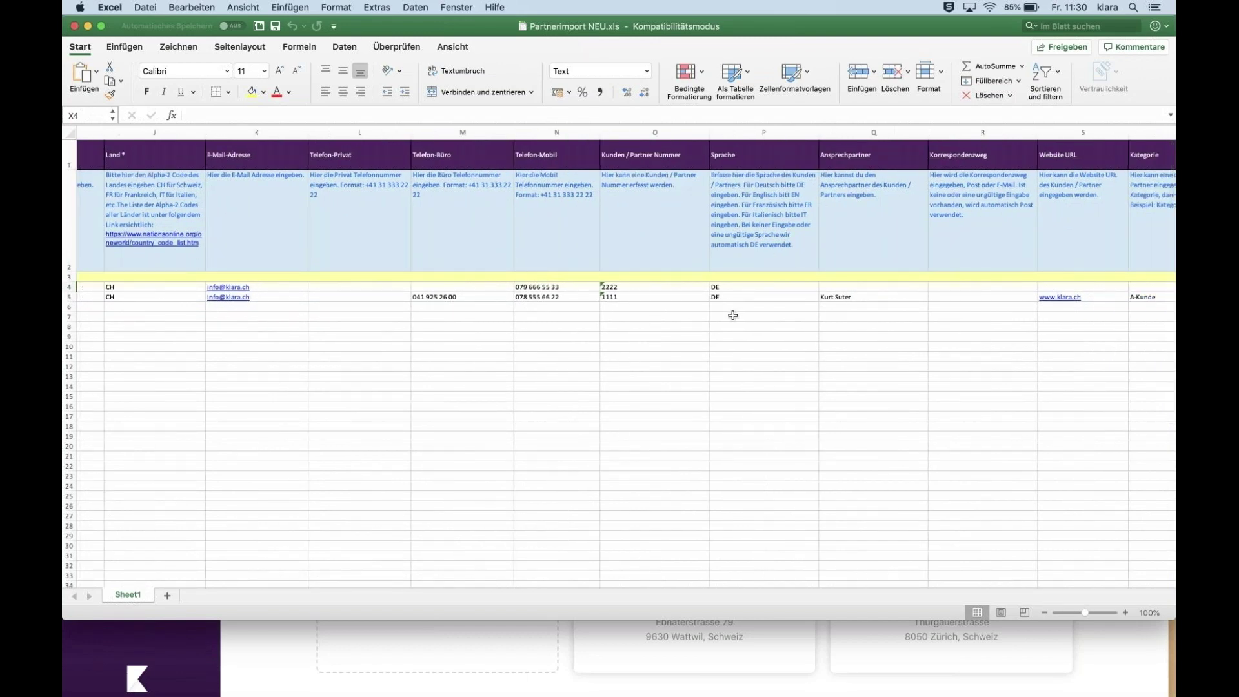
pyautogui.hscroll(3, 733, 315)
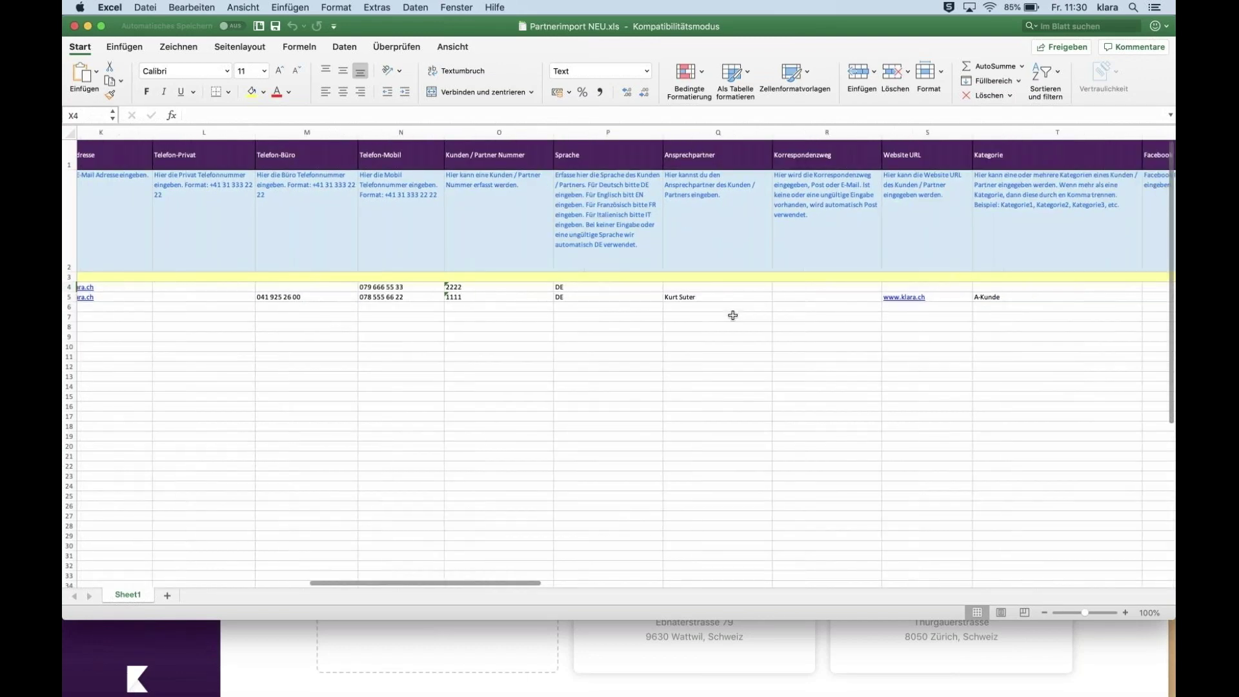
pyautogui.hscroll(5, 733, 315)
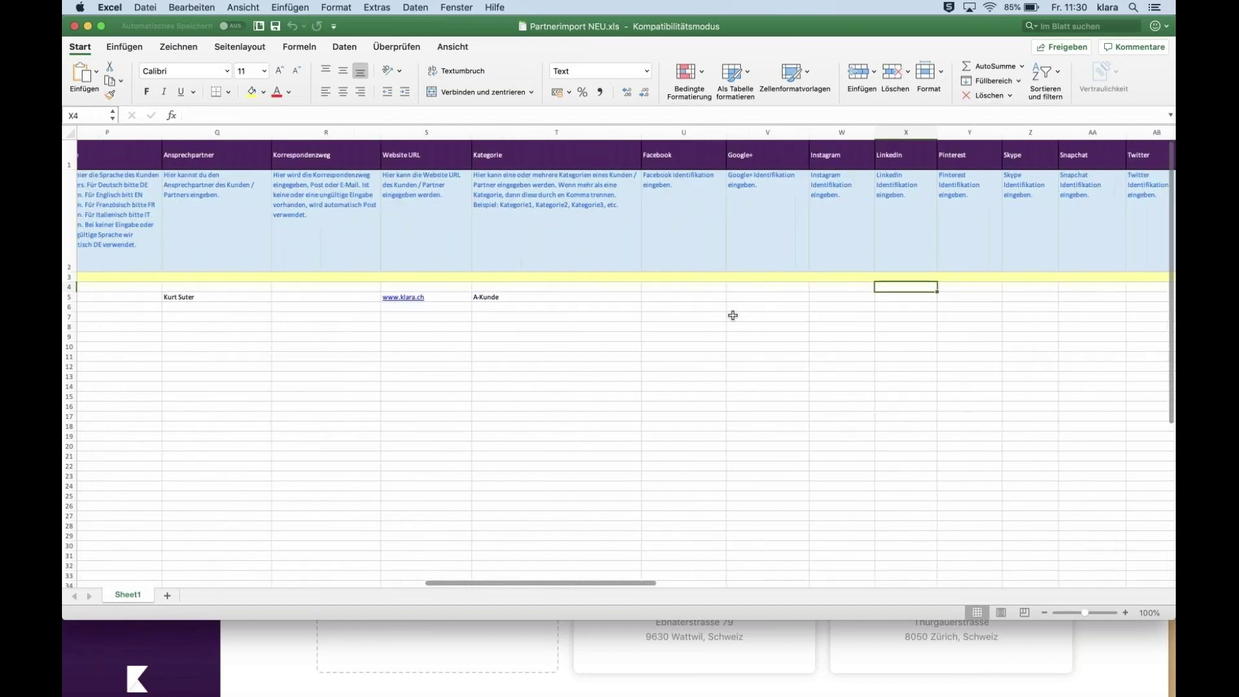
pyautogui.hscroll(5, 733, 315)
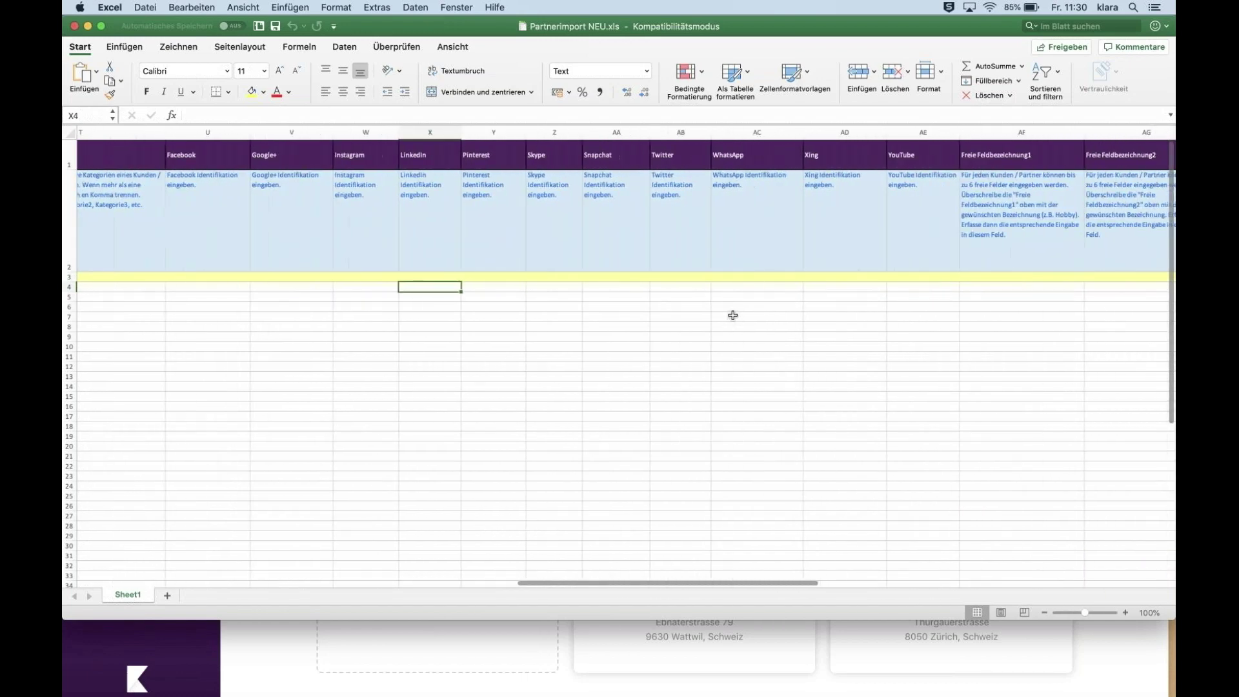
pyautogui.hscroll(2, 700, 316)
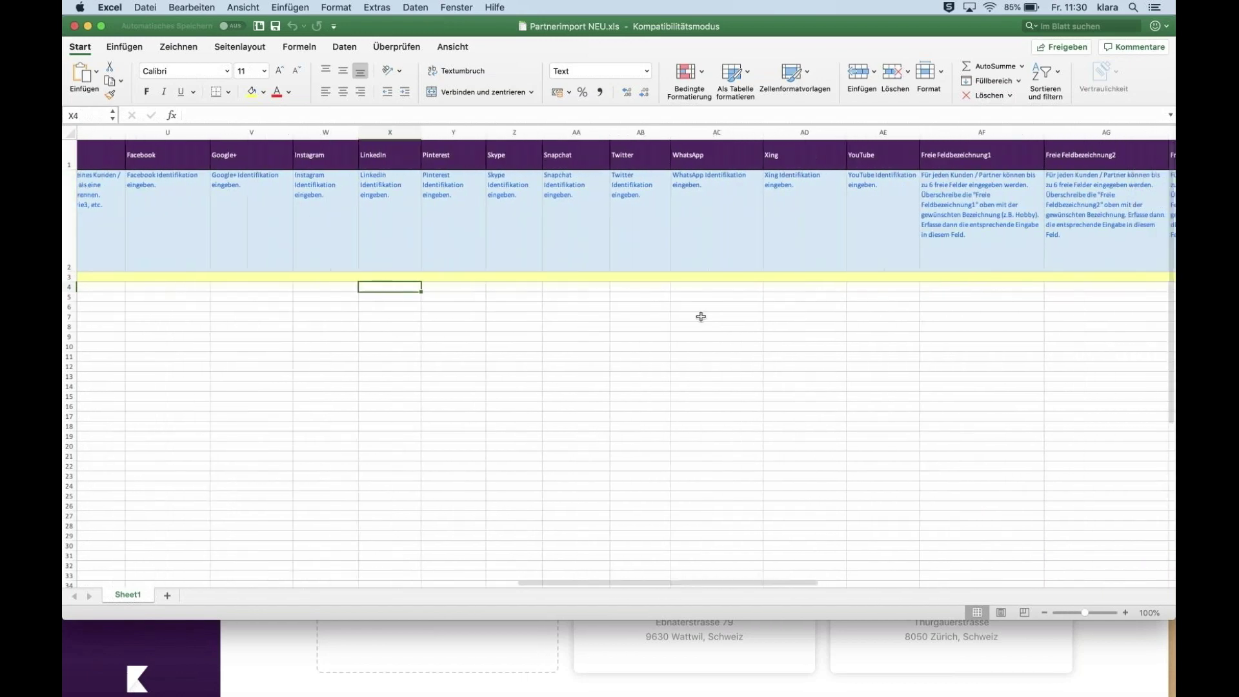
pyautogui.hscroll(5, 701, 316)
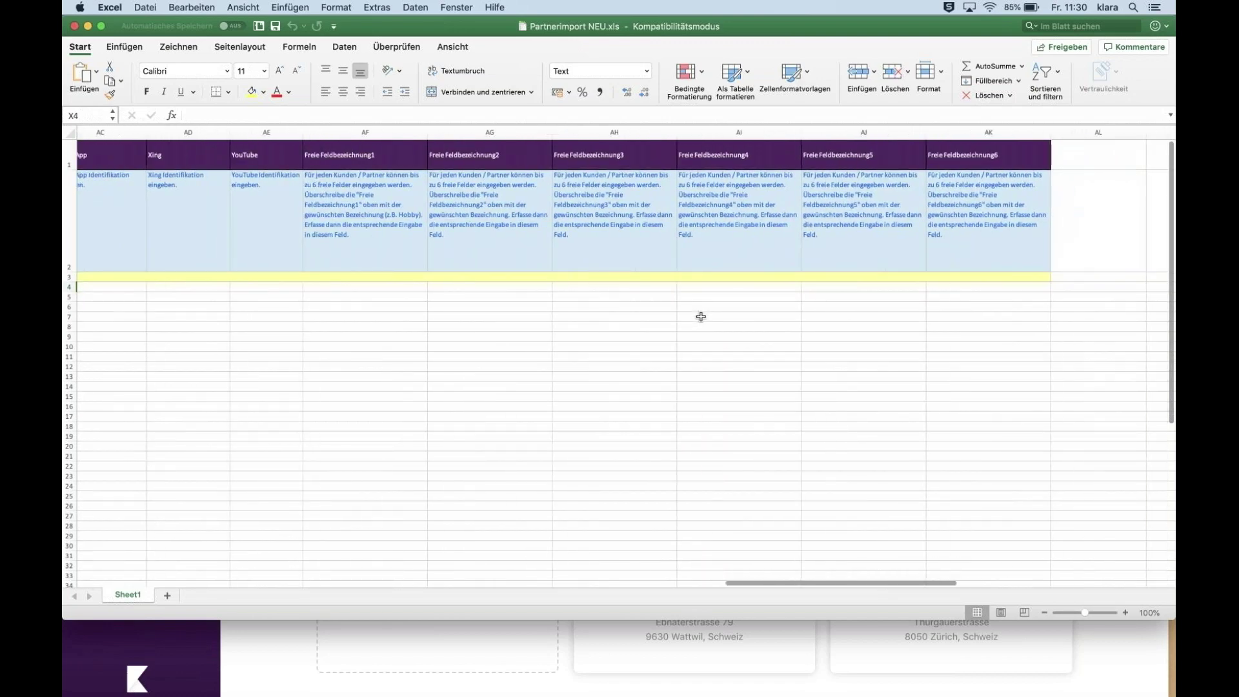
pyautogui.hscroll(-10, 701, 316)
pyautogui.hscroll(-15, 700, 316)
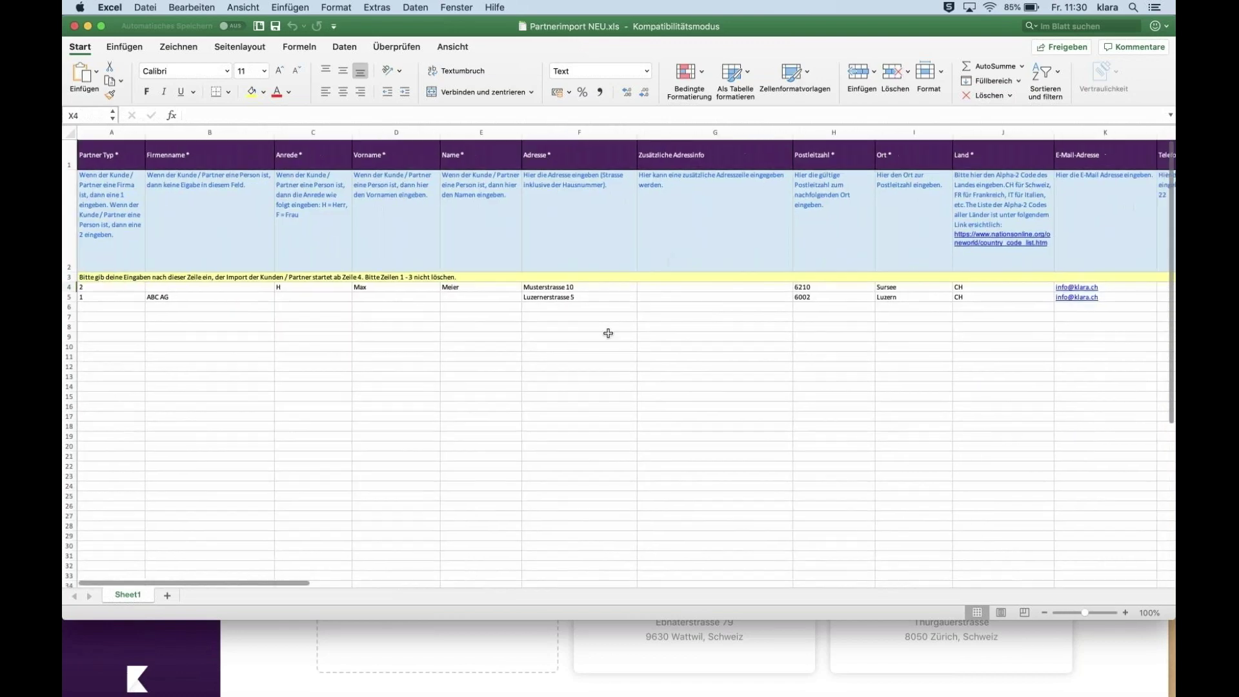
pyautogui.click(74, 27)
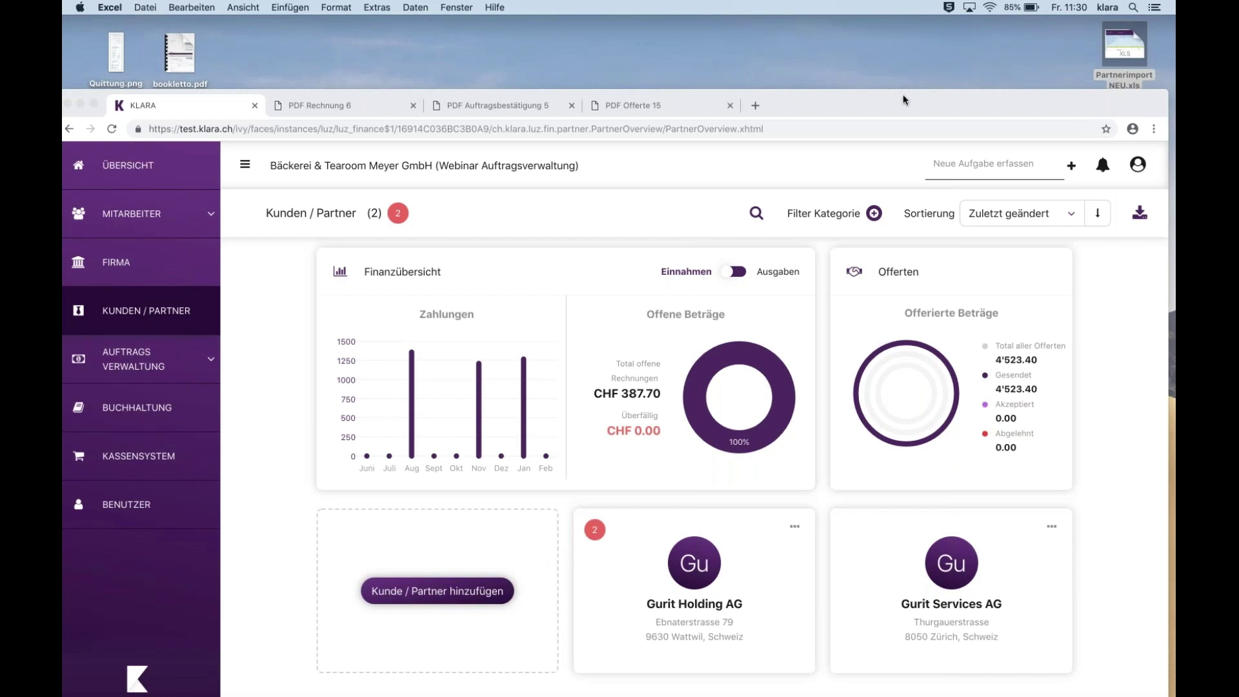
# Switch back to KLARA, upload Partnerimport NEU.xls from the desktop as the customer import file and create the new customers from it.
pyautogui.moveTo(903, 100); pyautogui.dragTo(825, 26)
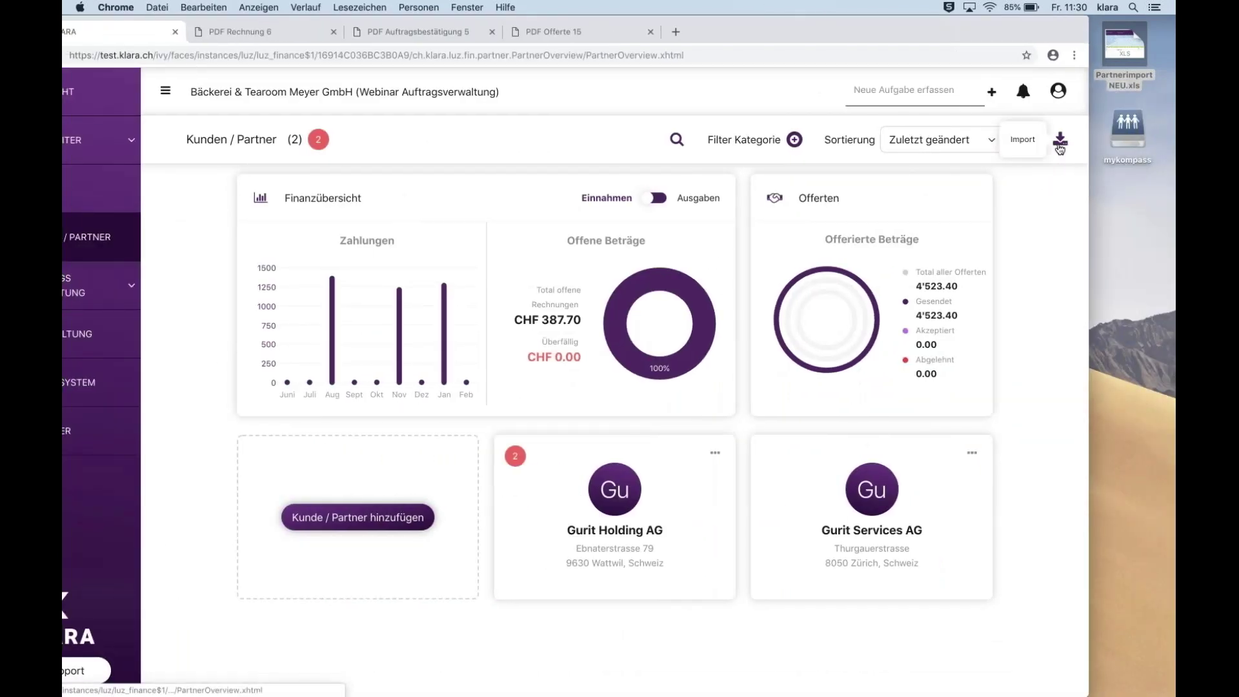
pyautogui.click(1060, 145)
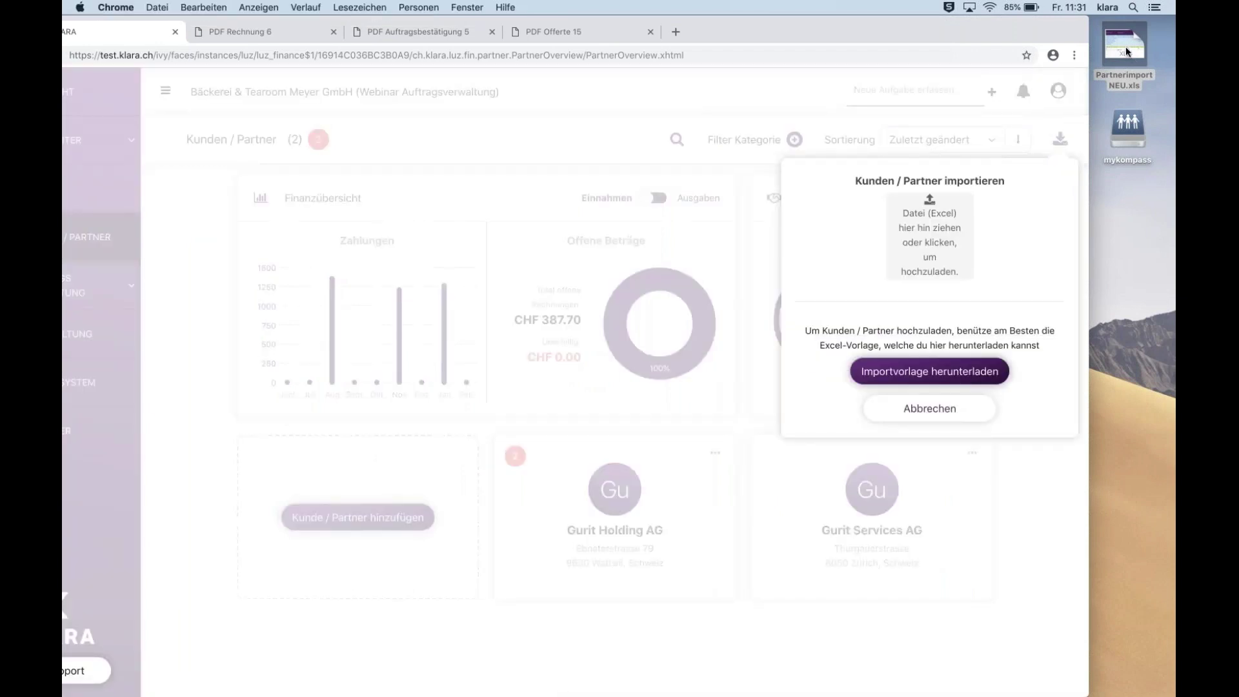
pyautogui.moveTo(1125, 46); pyautogui.dragTo(919, 273)
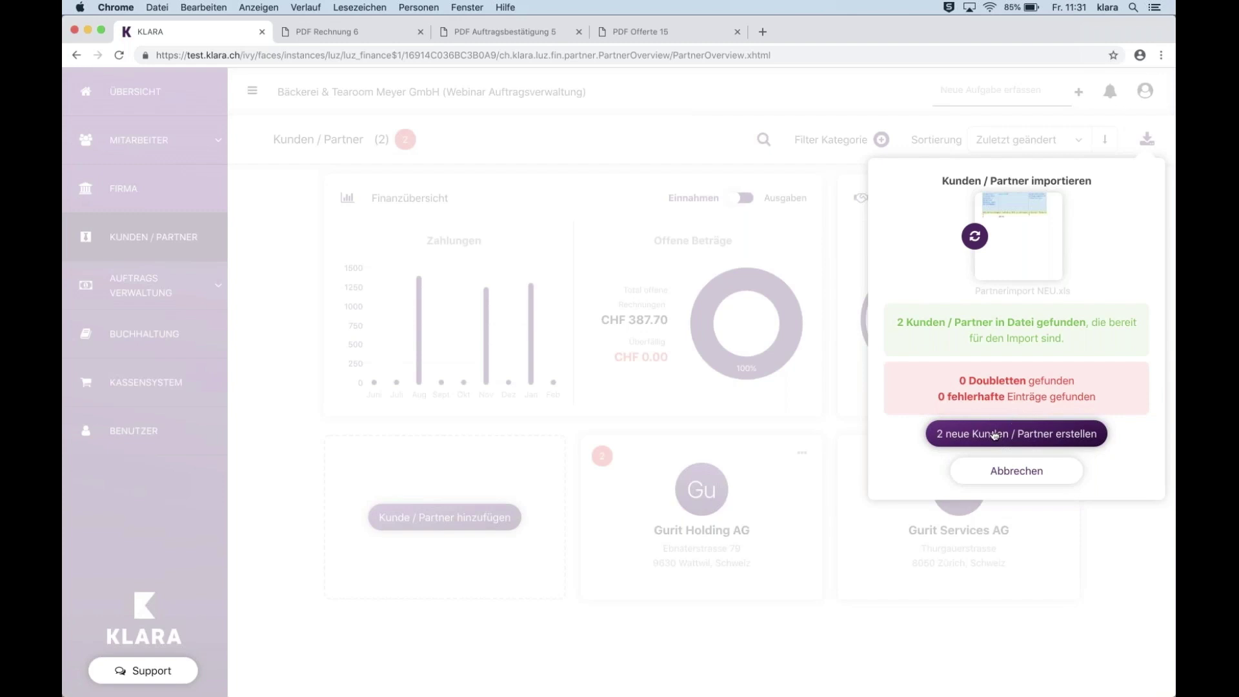
pyautogui.click(994, 435)
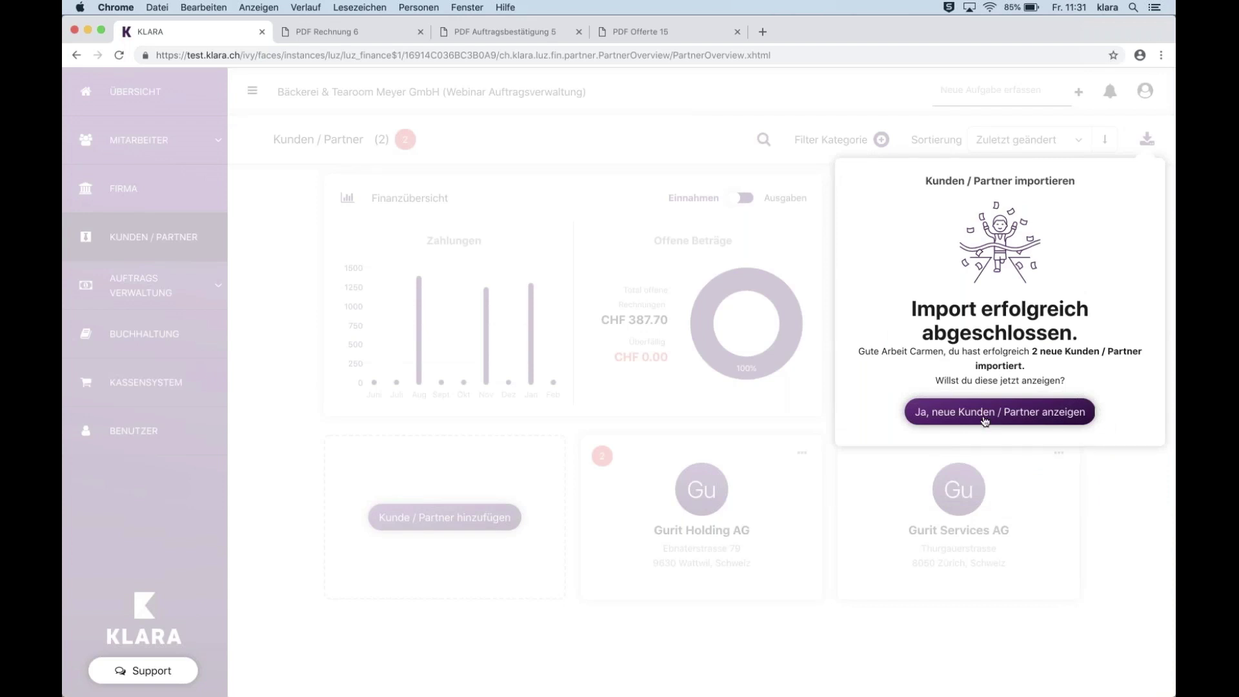
# Display the newly imported customers and look over their cards in the customer overview.
pyautogui.click(986, 421)
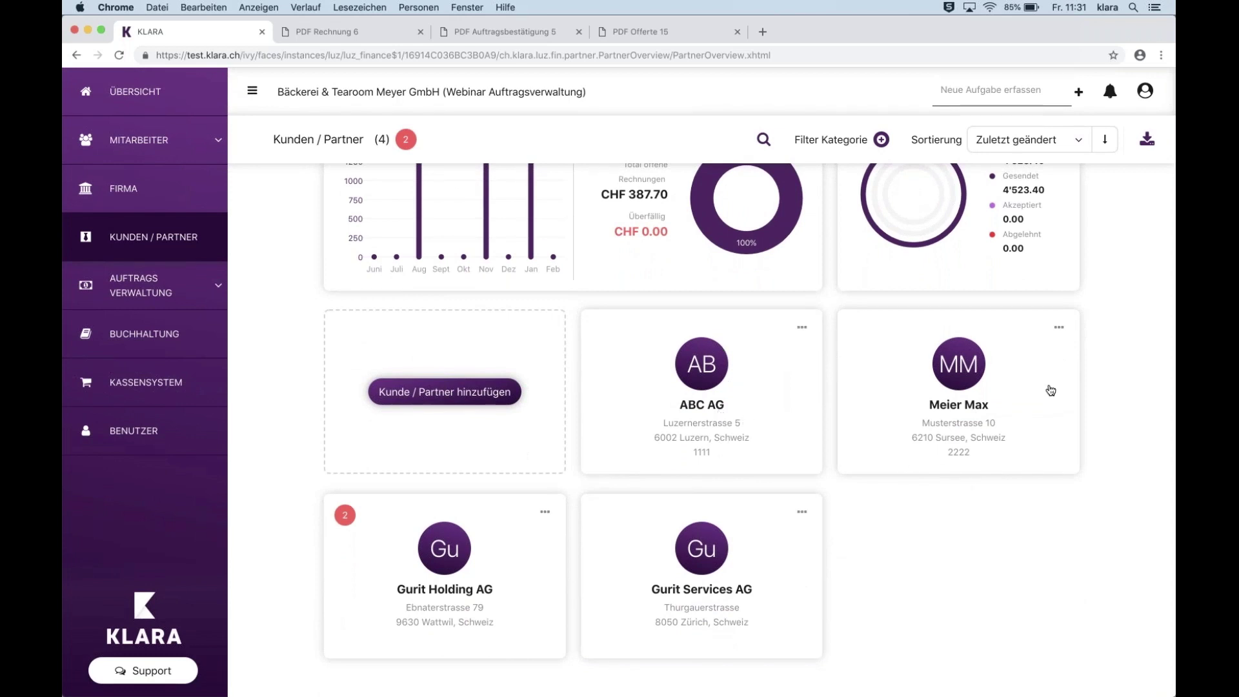
pyautogui.scroll(3, 1051, 391)
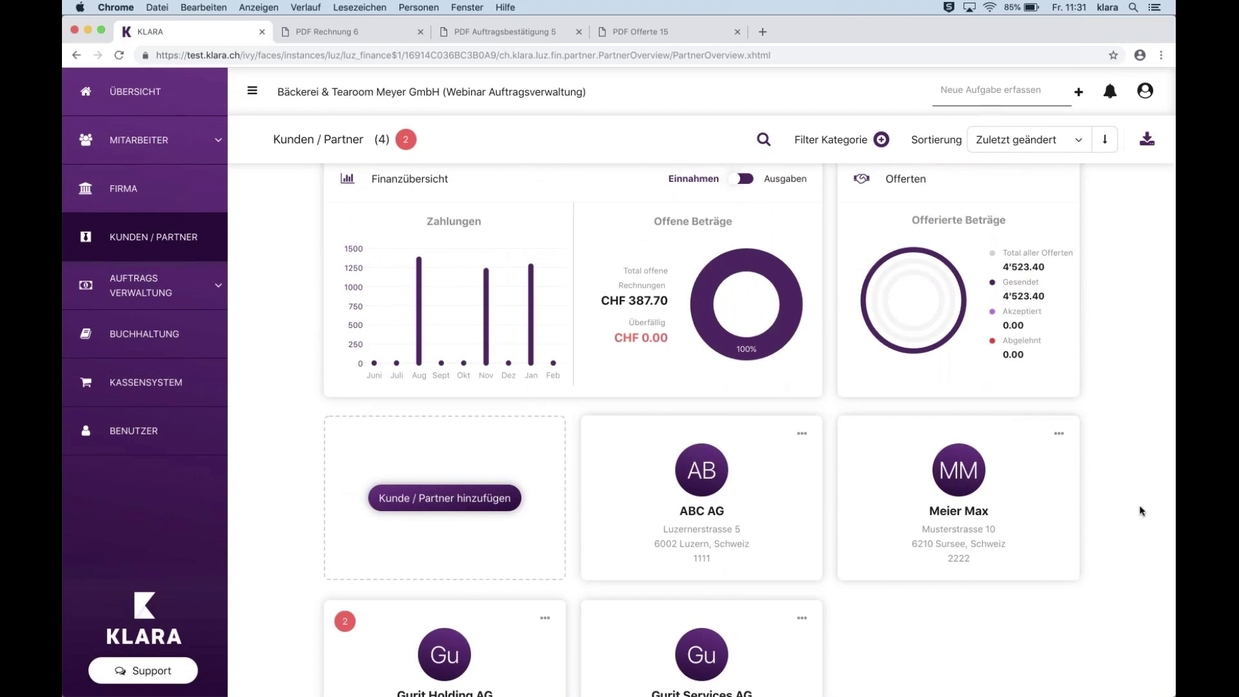
pyautogui.scroll(-3, 1140, 511)
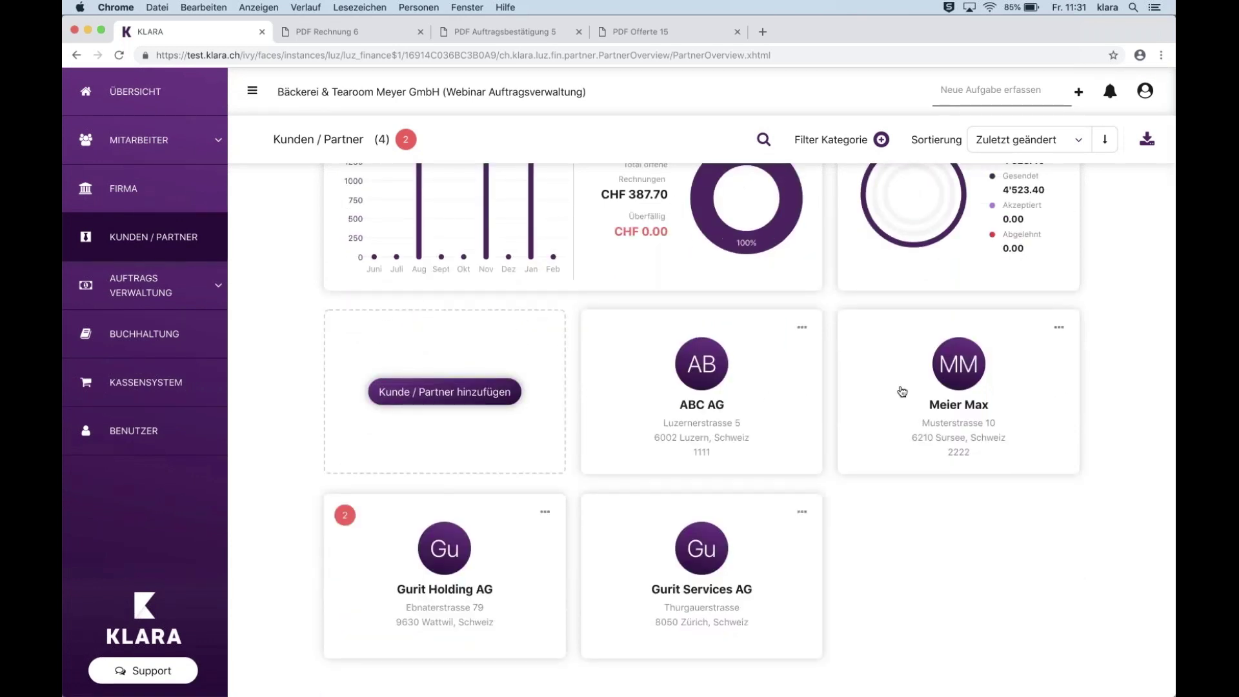
# Open the imported customer ABC AG for editing, review its details down to the categories, and return to the customer overview without saving.
pyautogui.scroll(2, 839, 477)
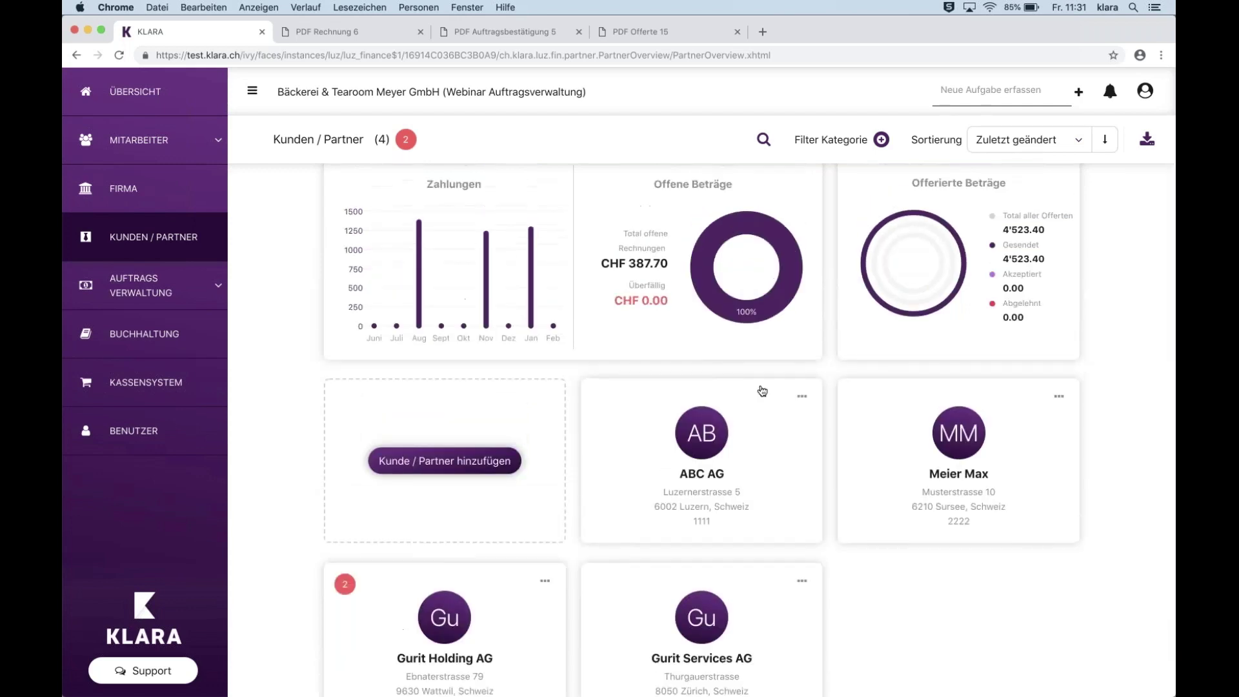
pyautogui.click(801, 397)
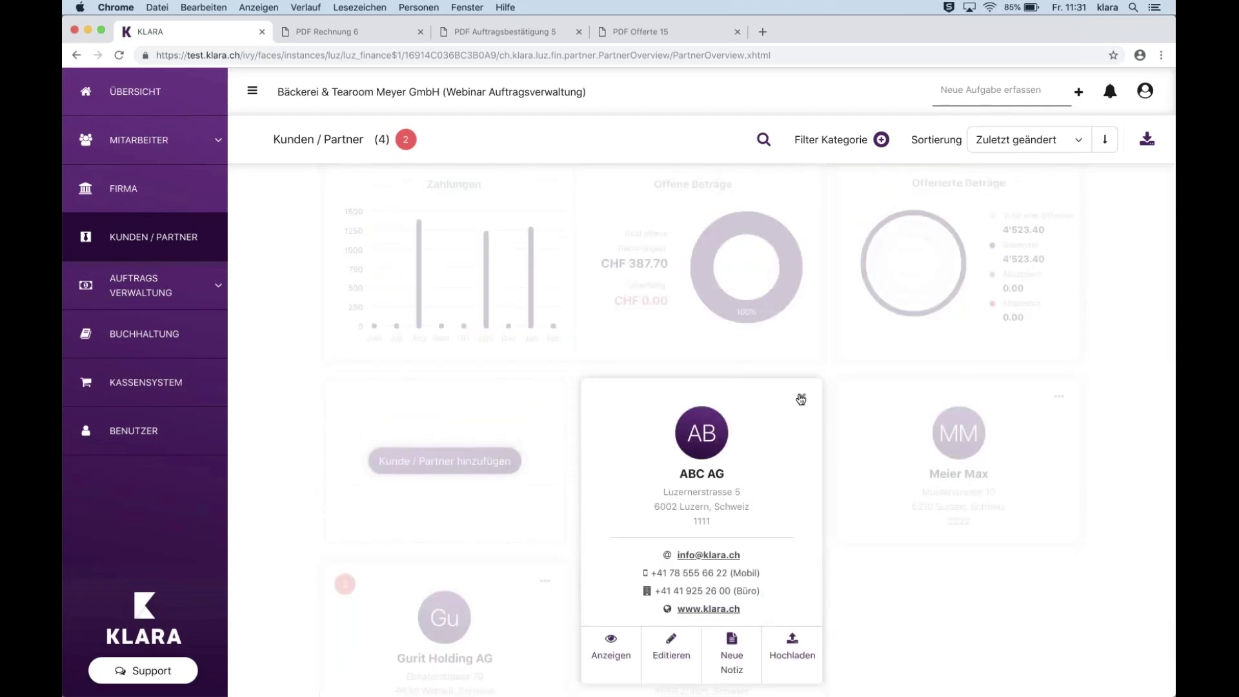
pyautogui.scroll(-2, 800, 400)
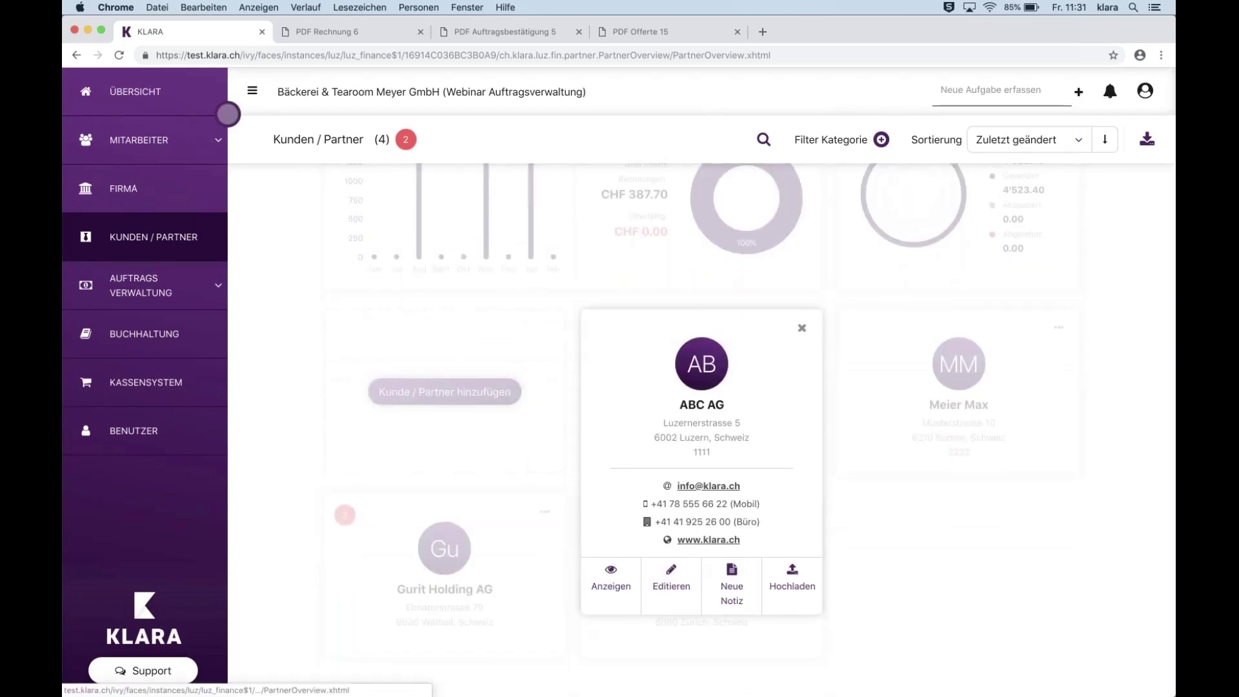
pyautogui.click(671, 578)
pyautogui.scroll(-7, 710, 420)
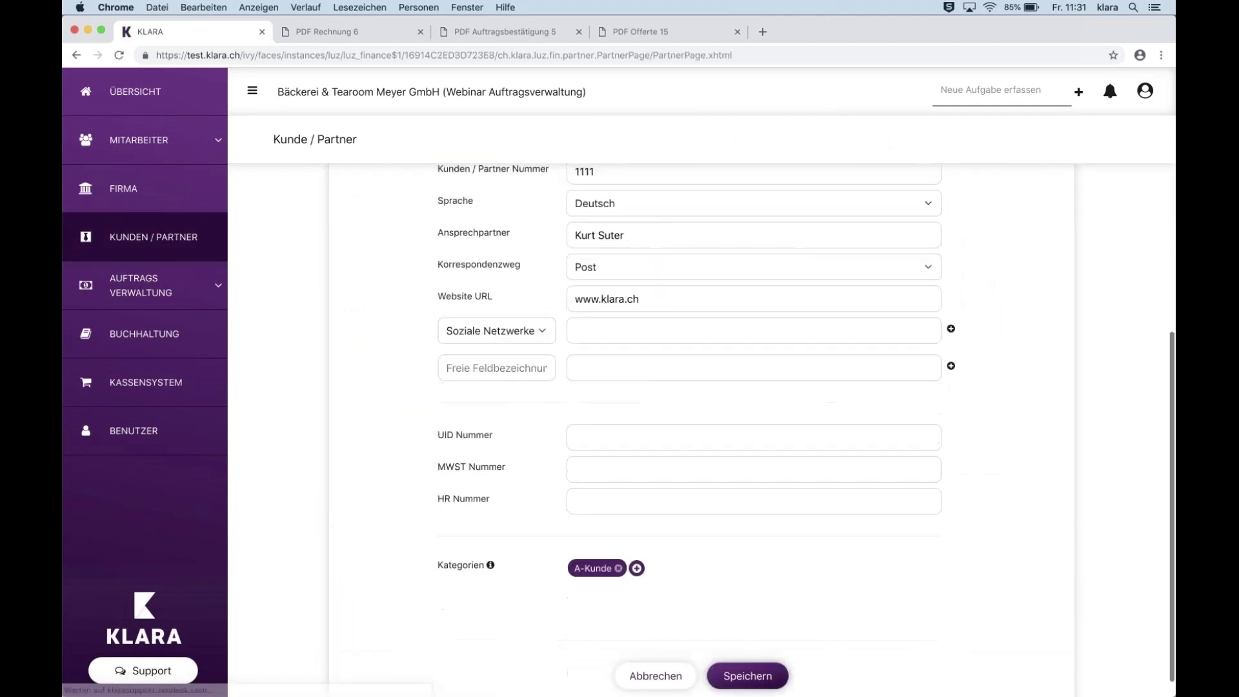
pyautogui.scroll(-1, 677, 626)
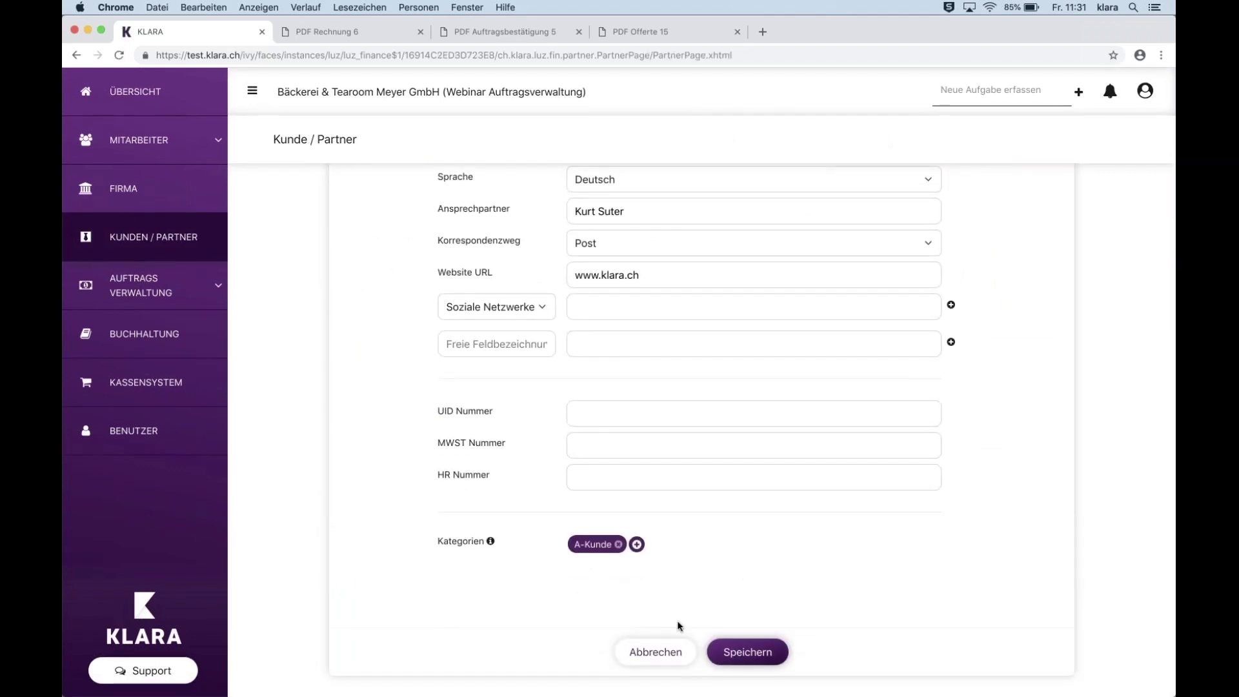
pyautogui.click(636, 660)
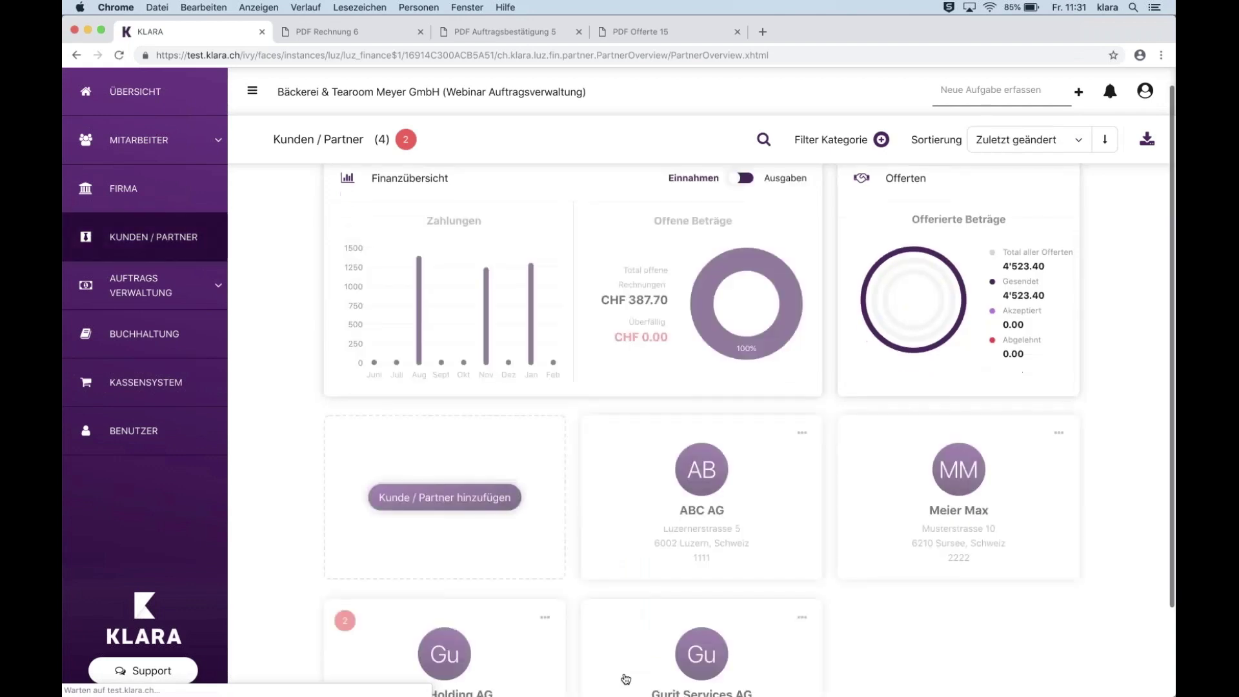
pyautogui.scroll(-3, 1112, 486)
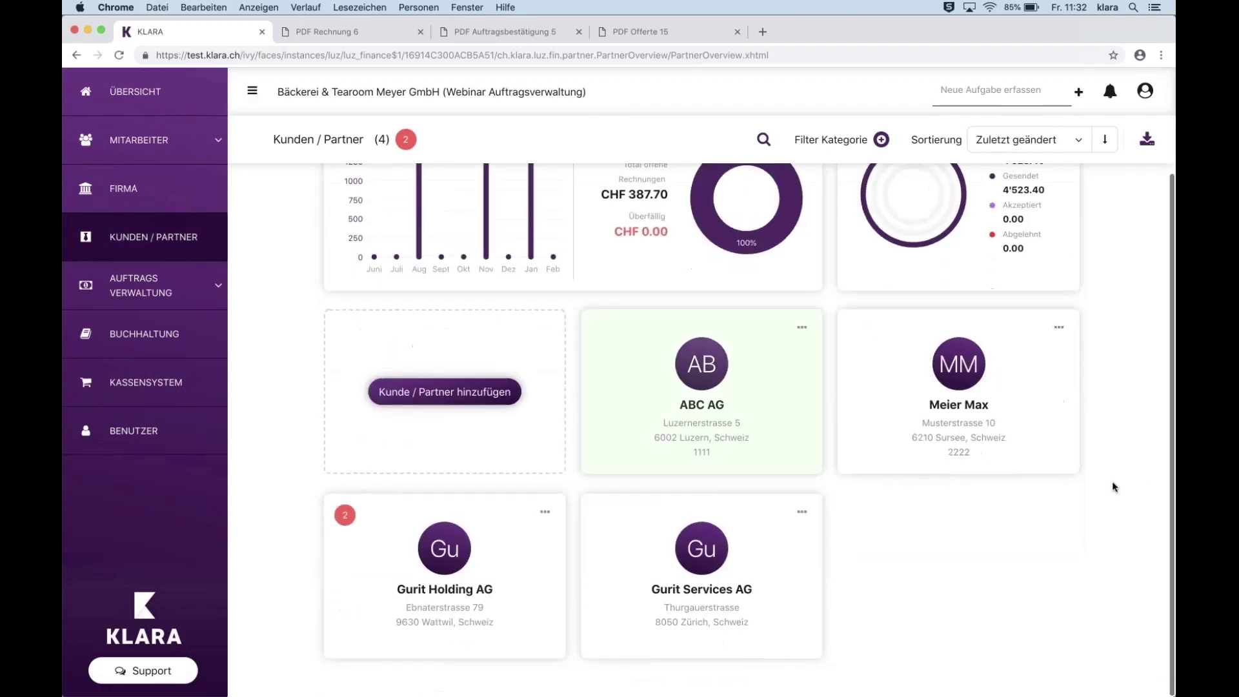